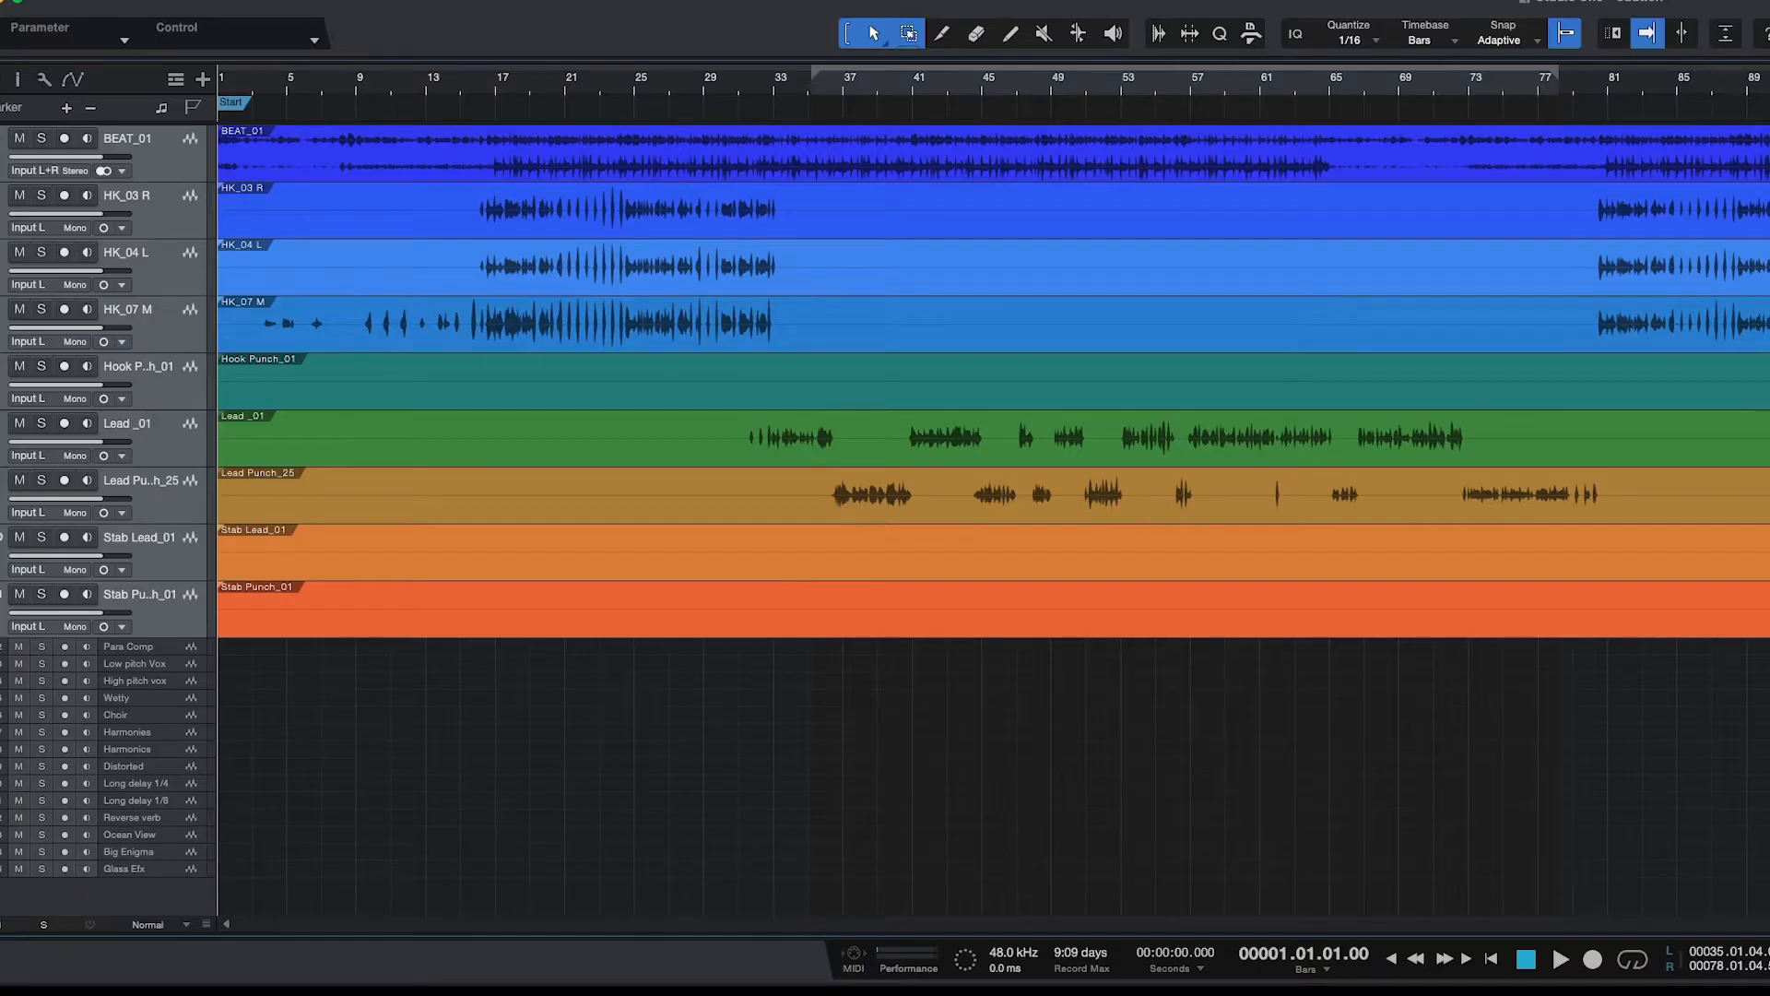
Look through all the mixer channels in the console, from the recorded tracks to the effect channels.
key("F3")
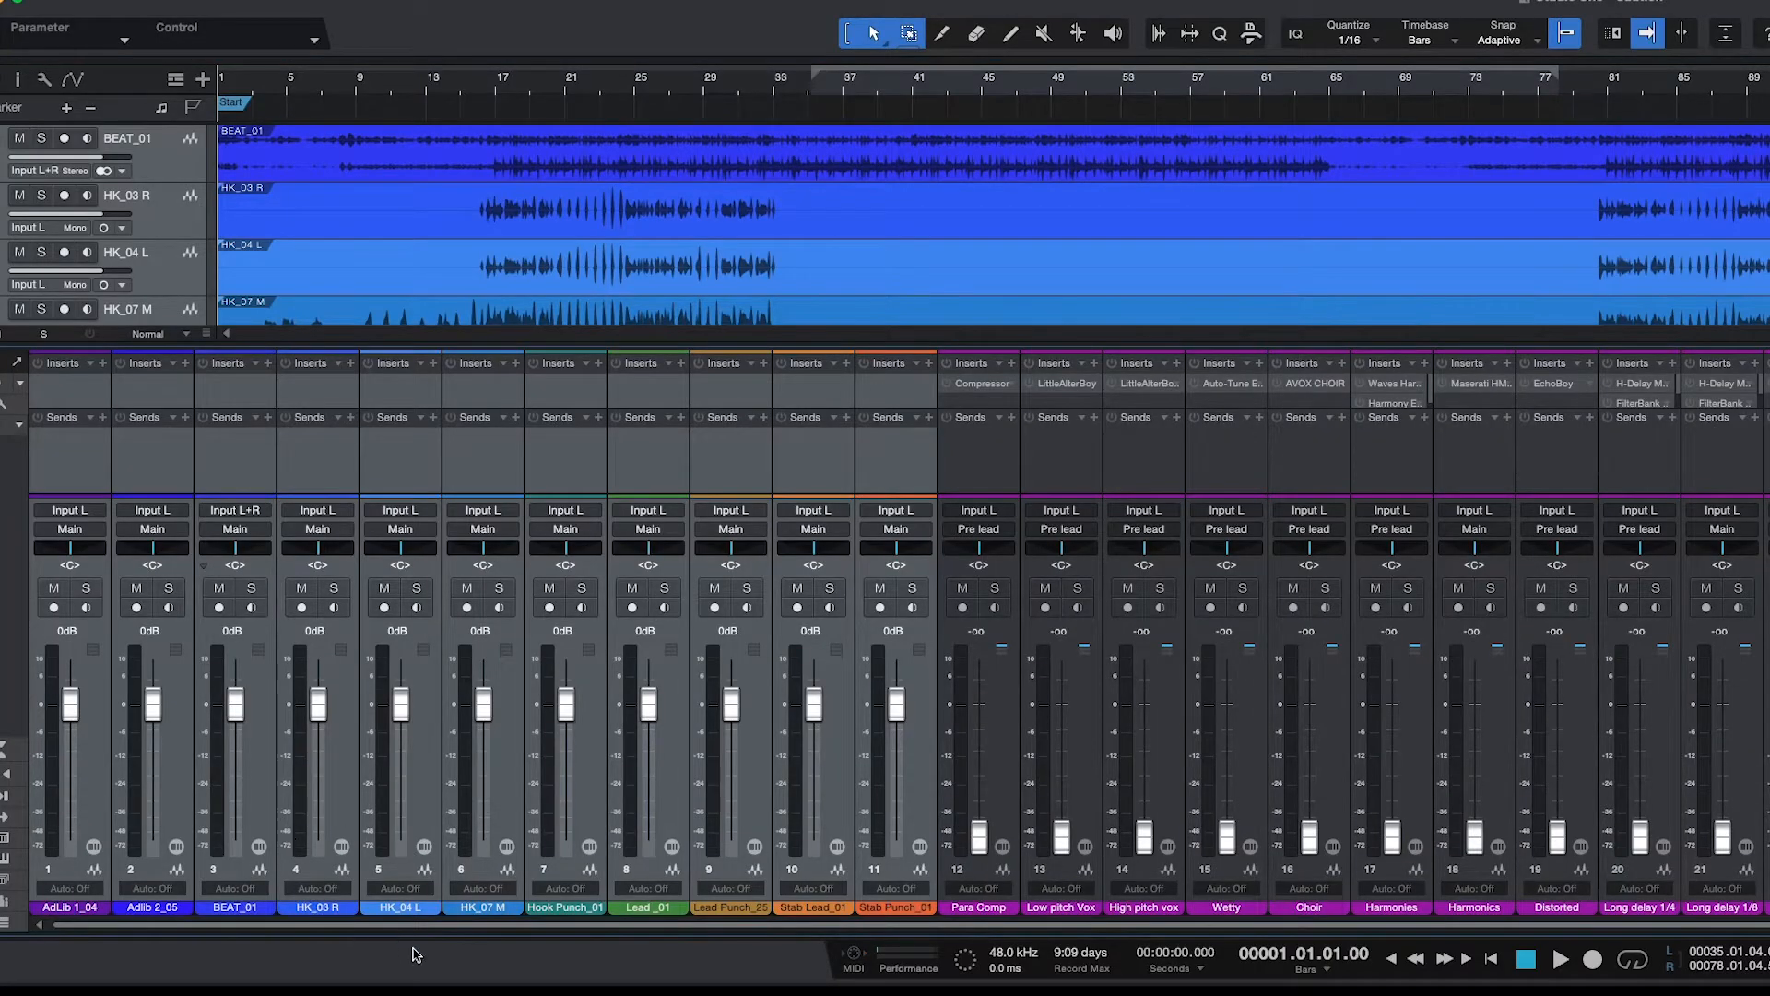
left_click_drag(413, 926, 1177, 968)
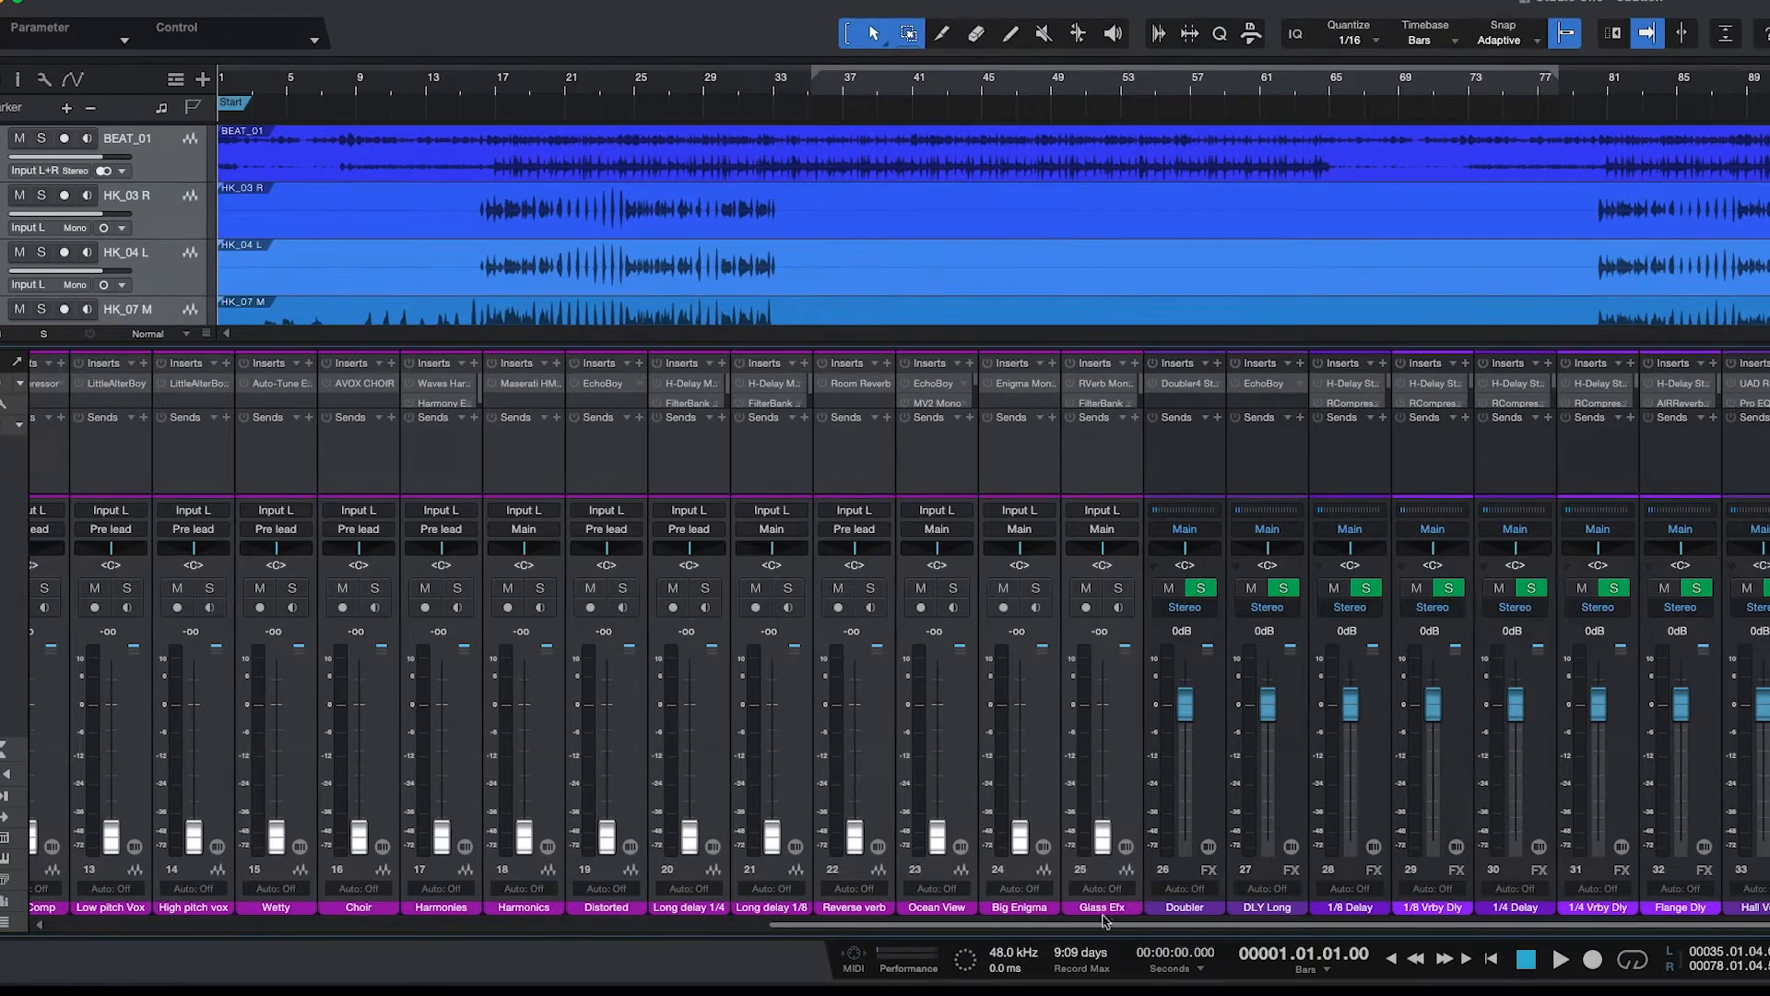
left_click_drag(1099, 927, 698, 927)
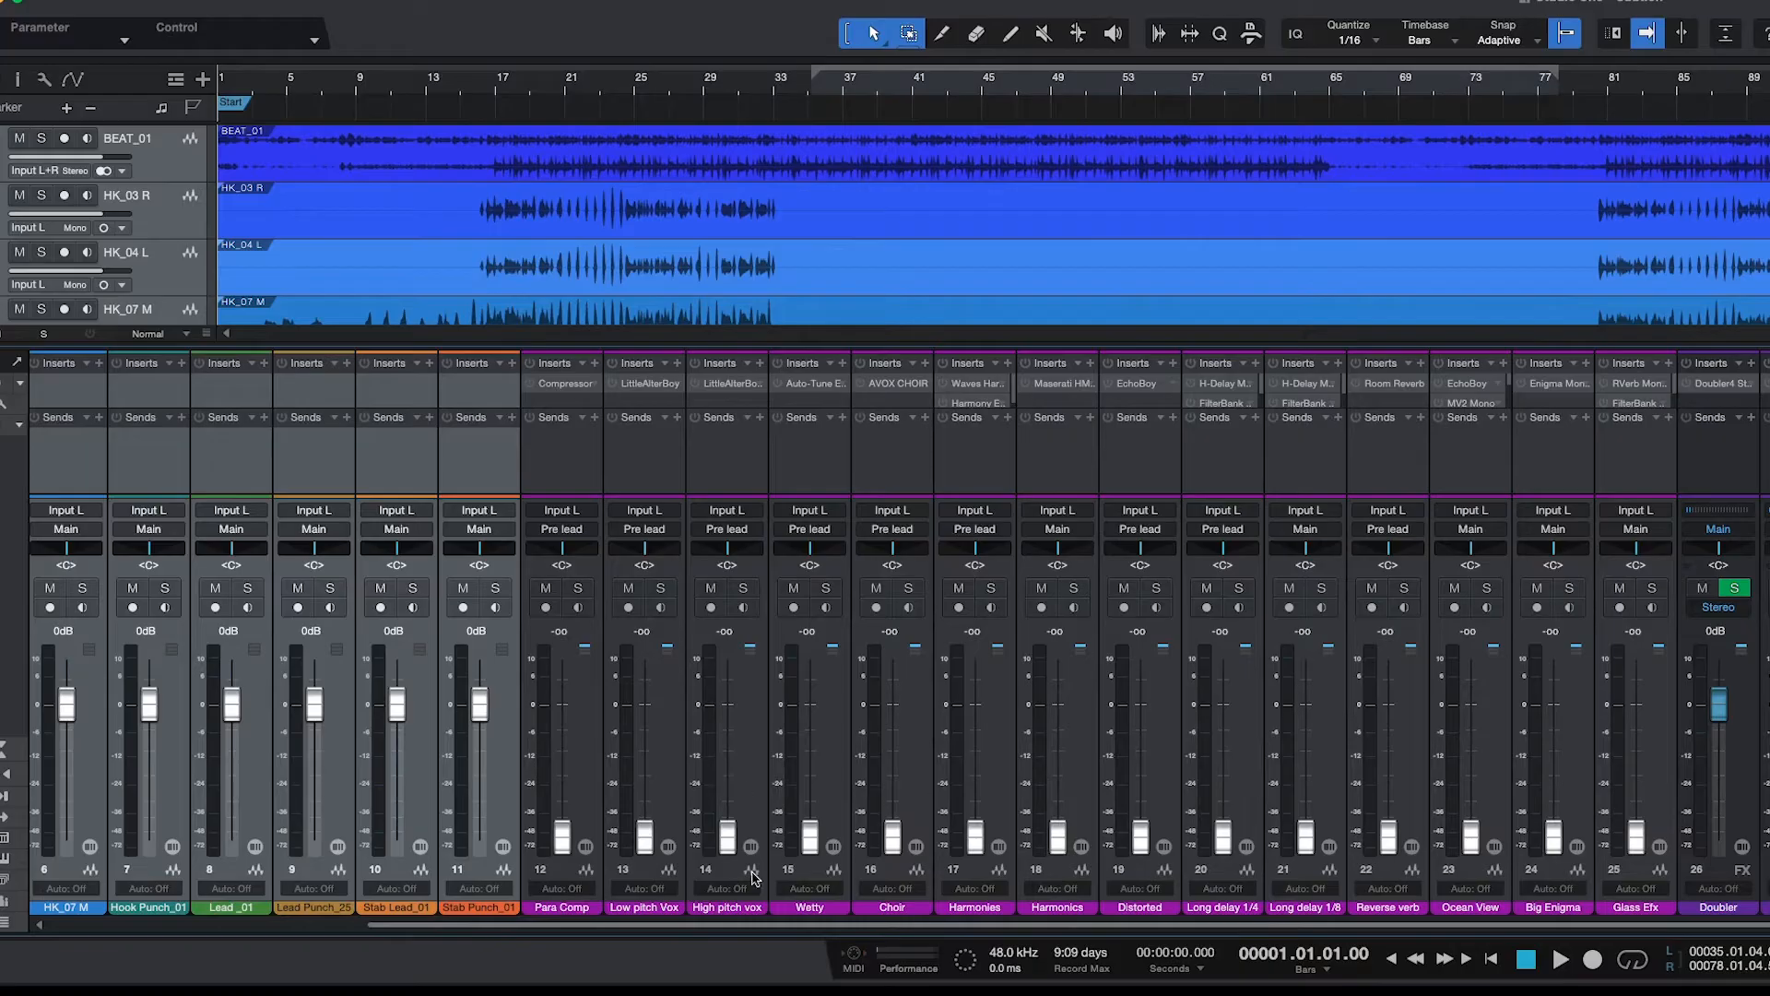
scroll(927, 933, "left", 4)
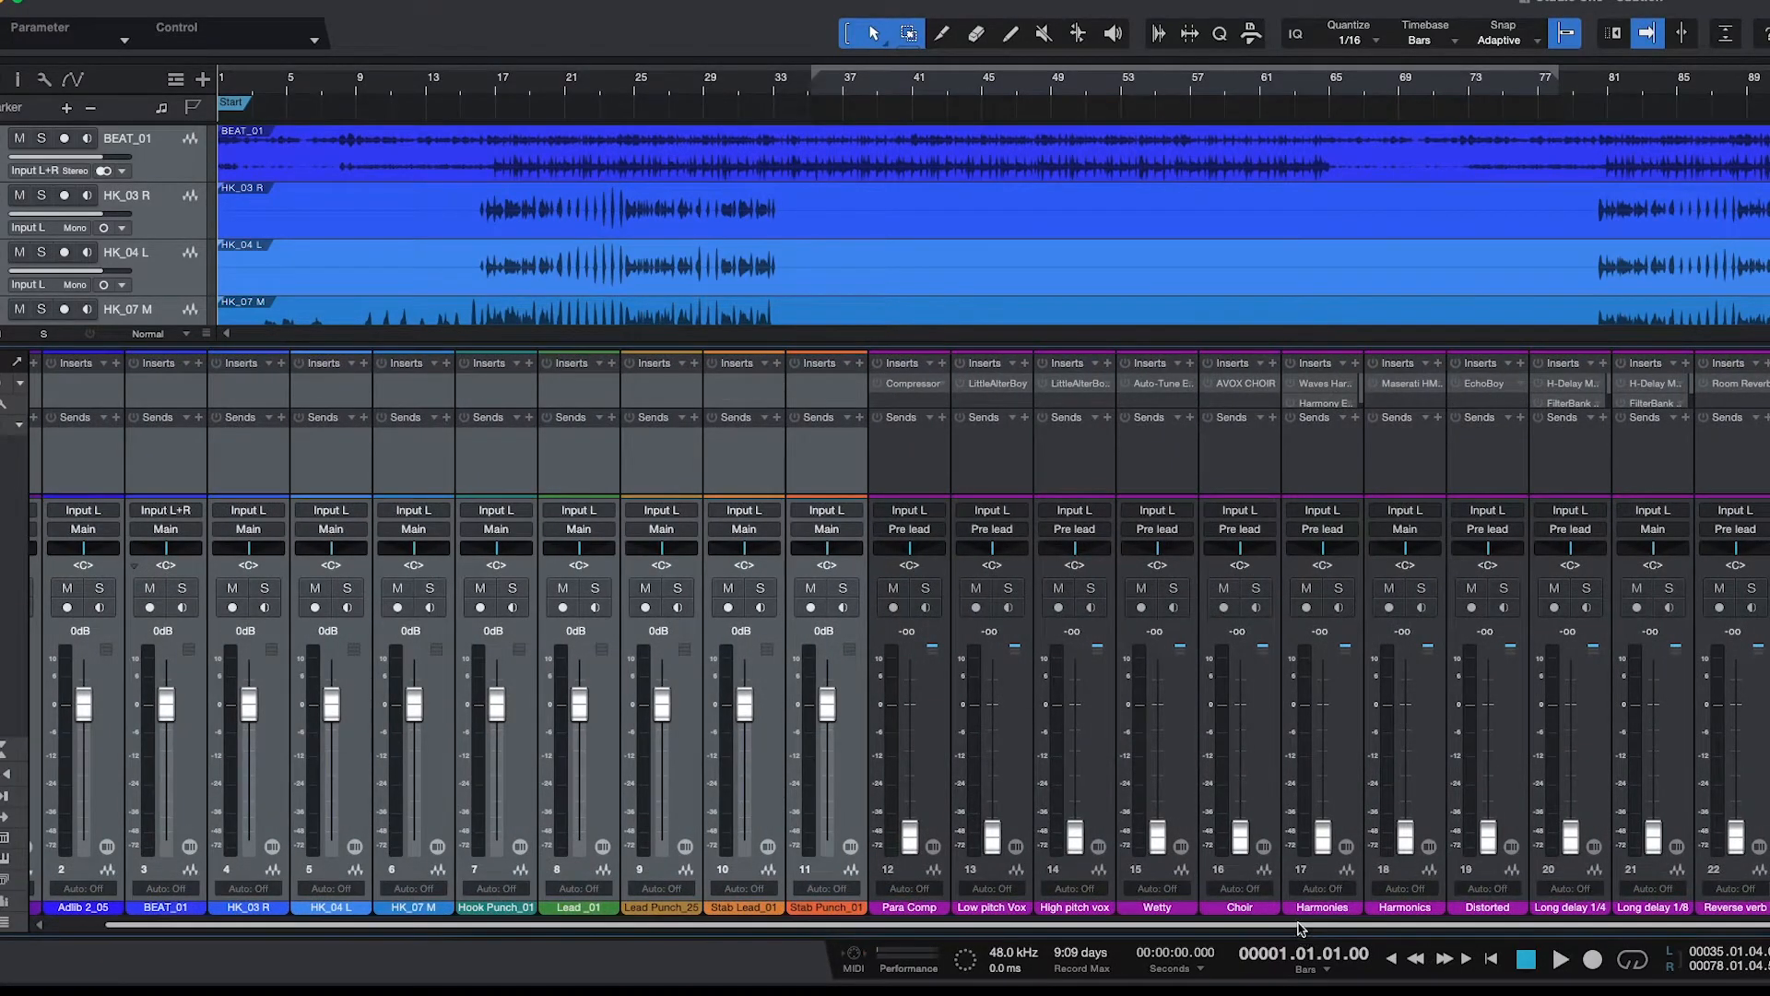
scroll(1303, 938, "left", 1)
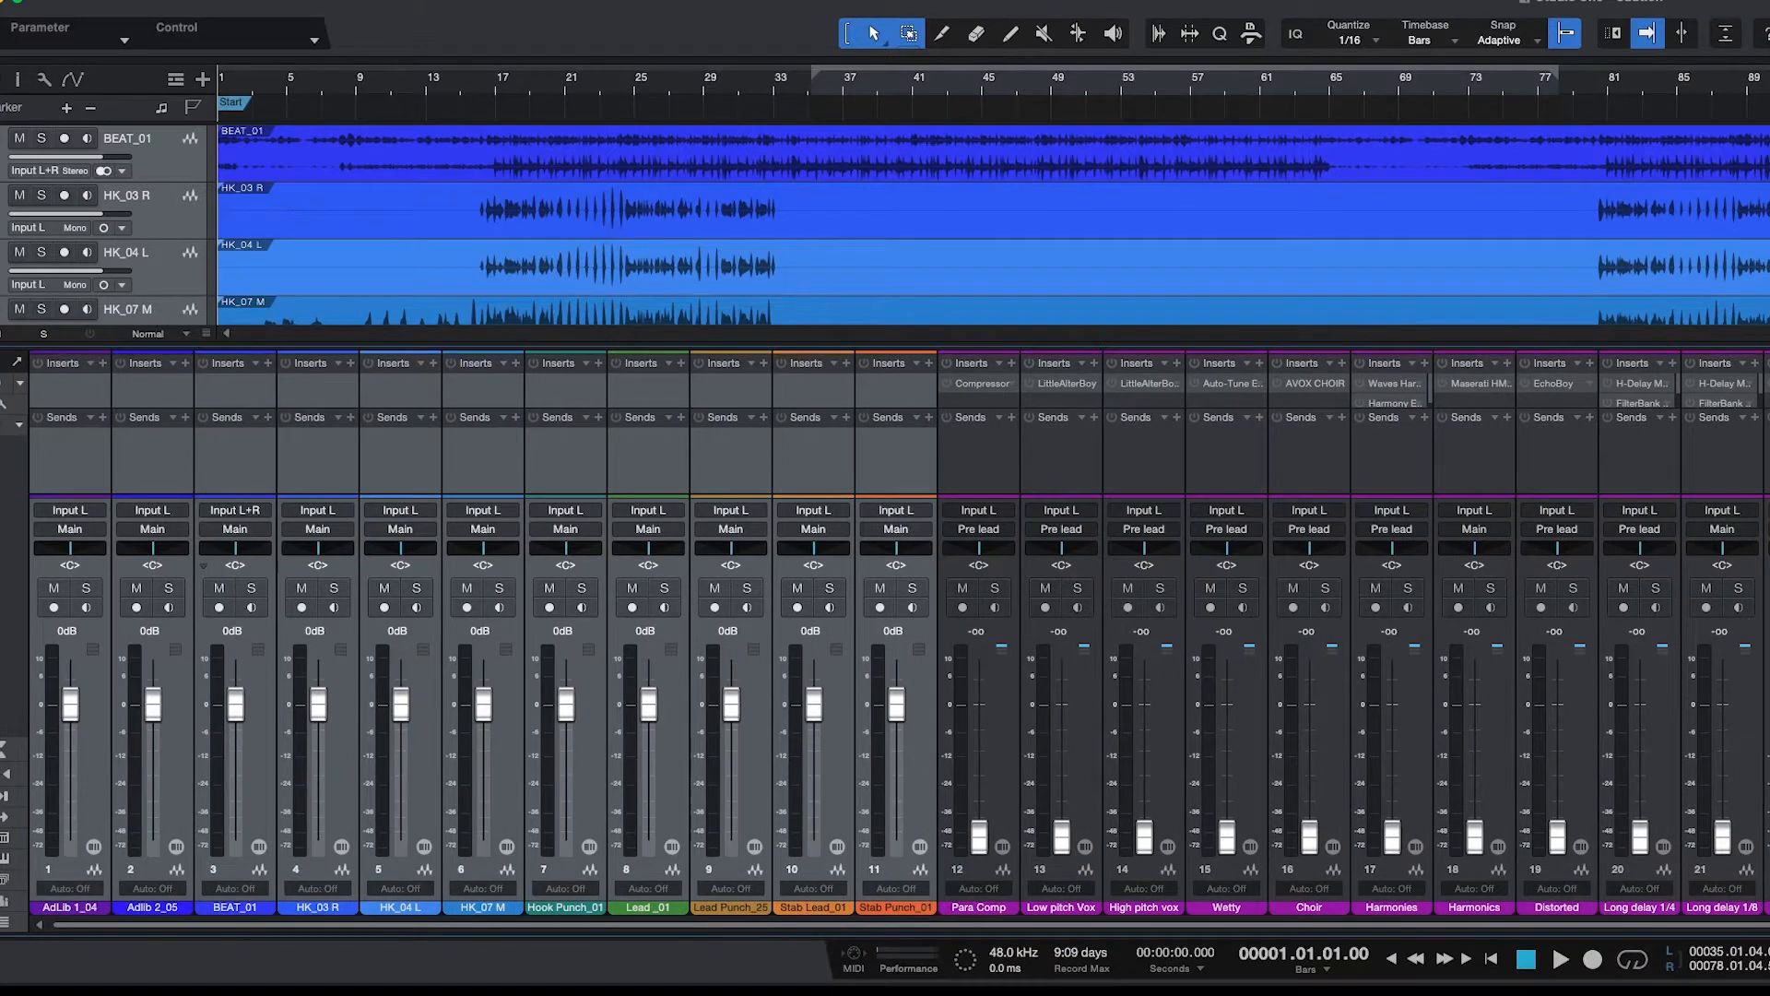
key("F3")
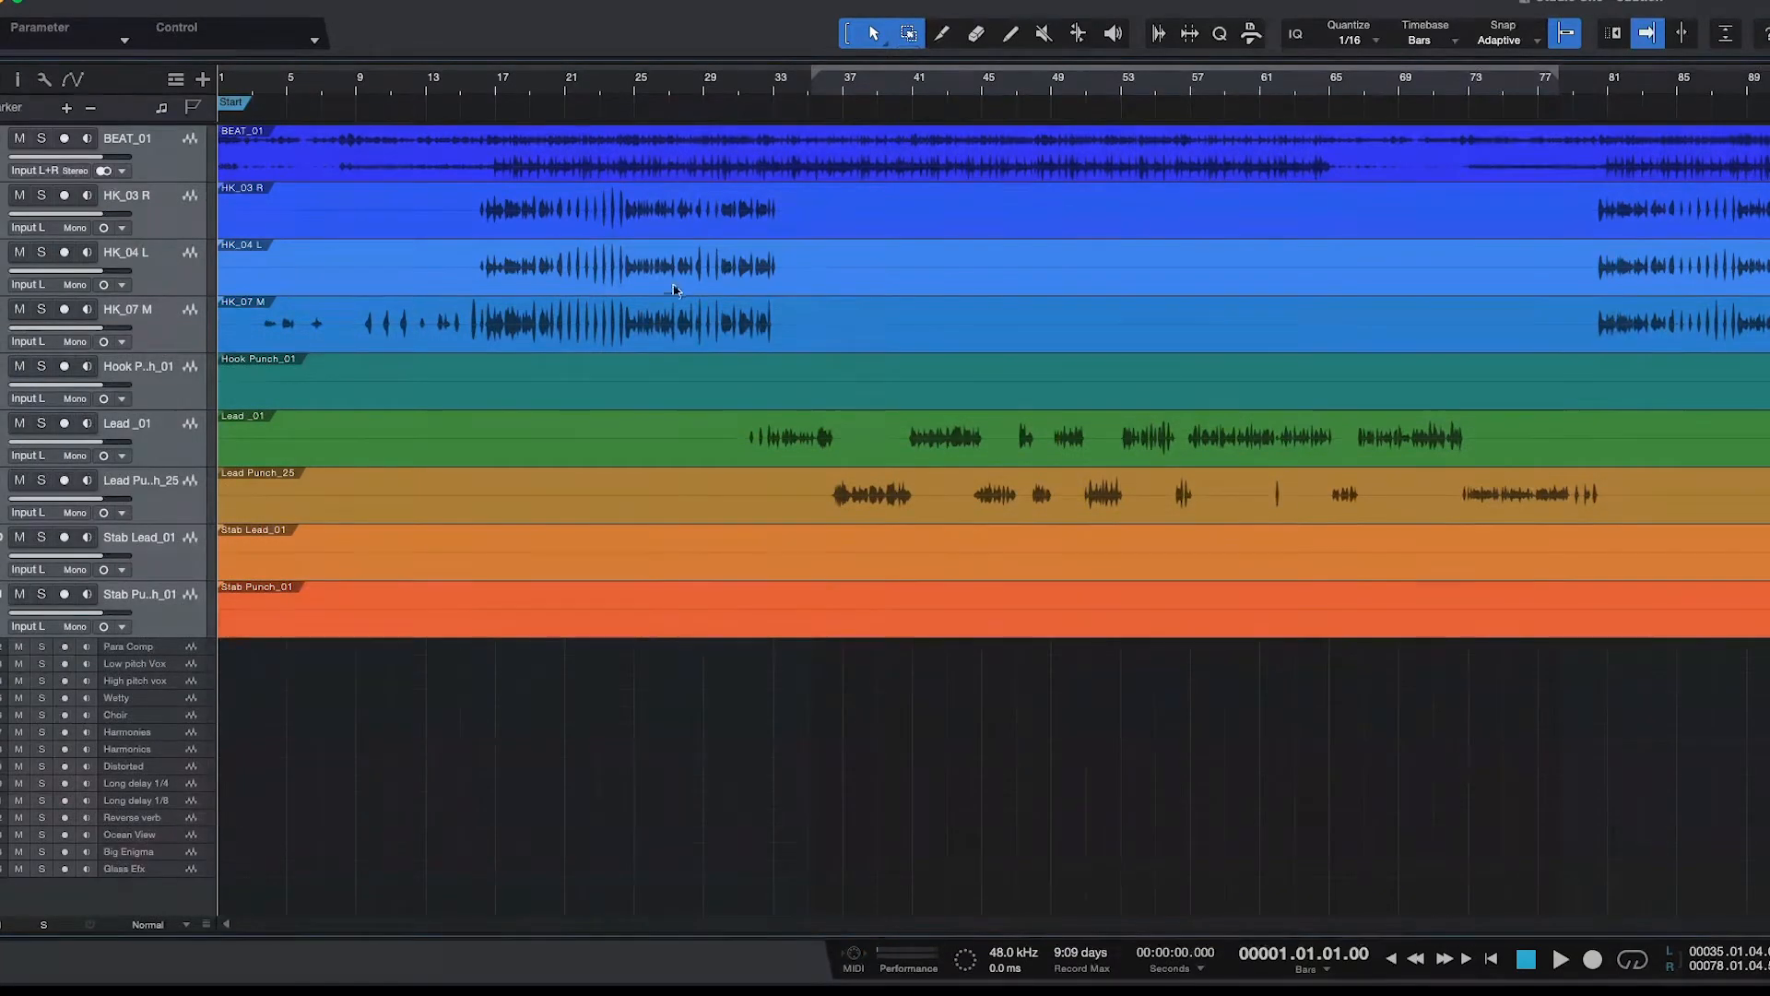
Move the BEAT_01 track to the top of the track list and make a complete duplicate of it.
scroll(675, 304, "up", 3)
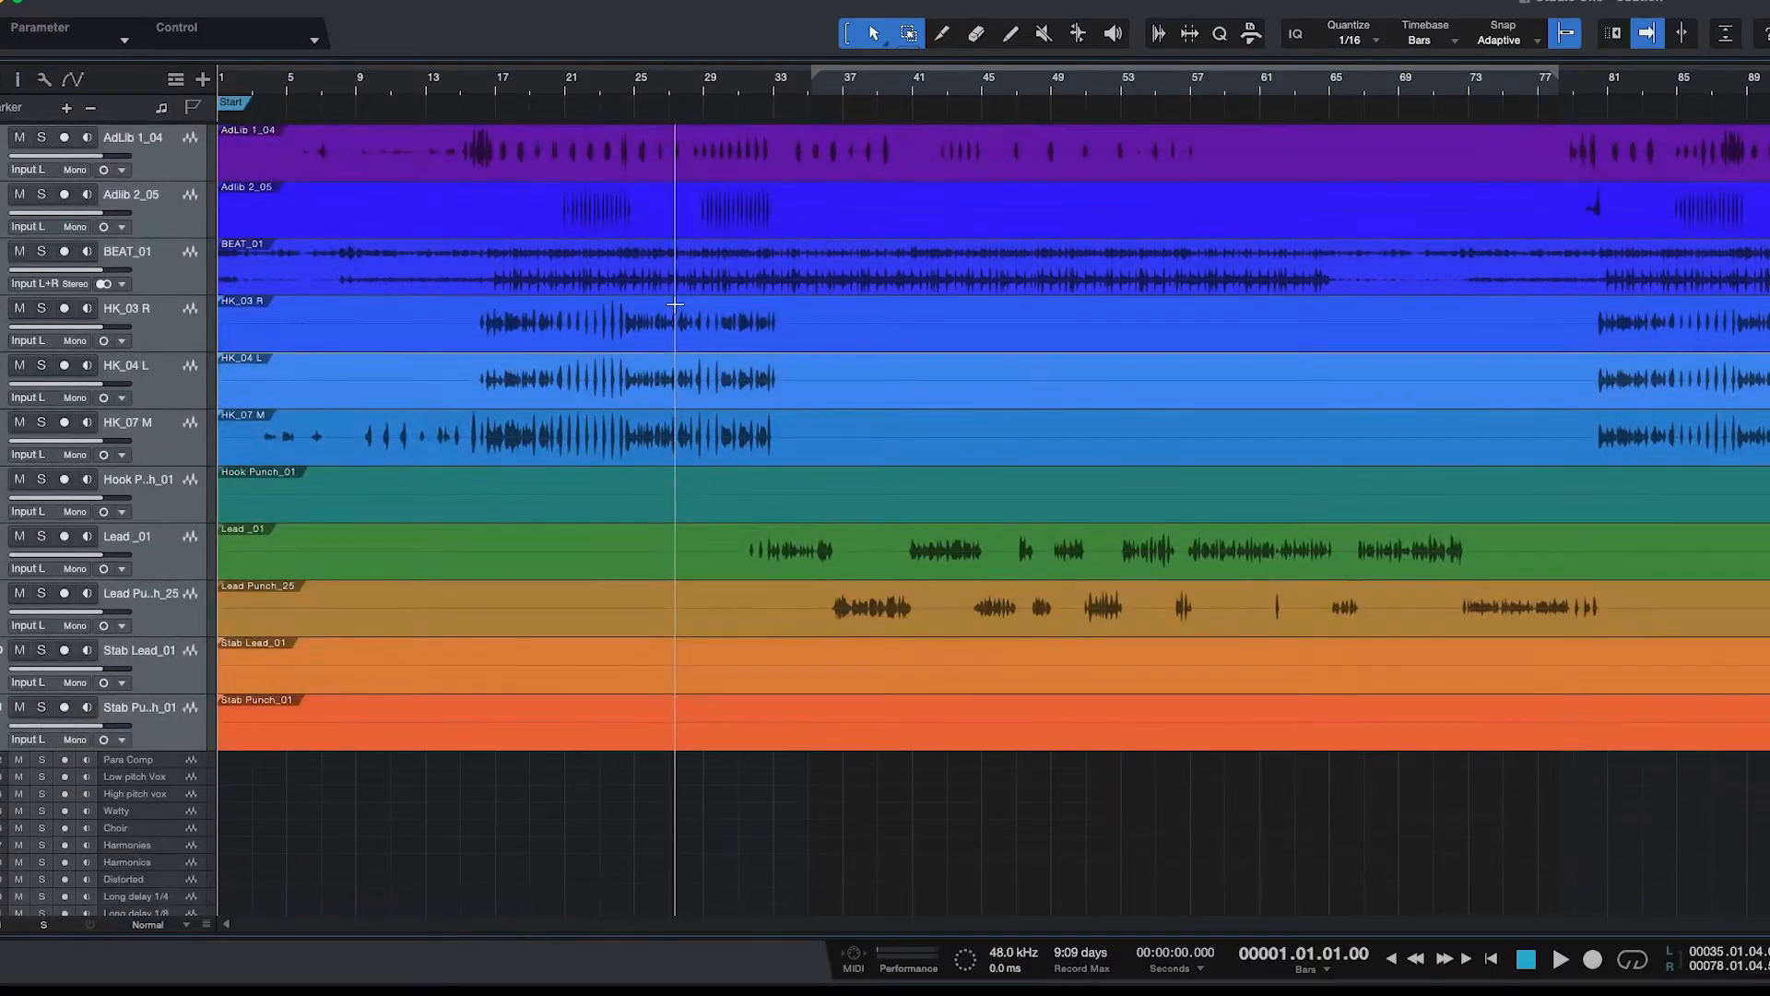
left_click(192, 159)
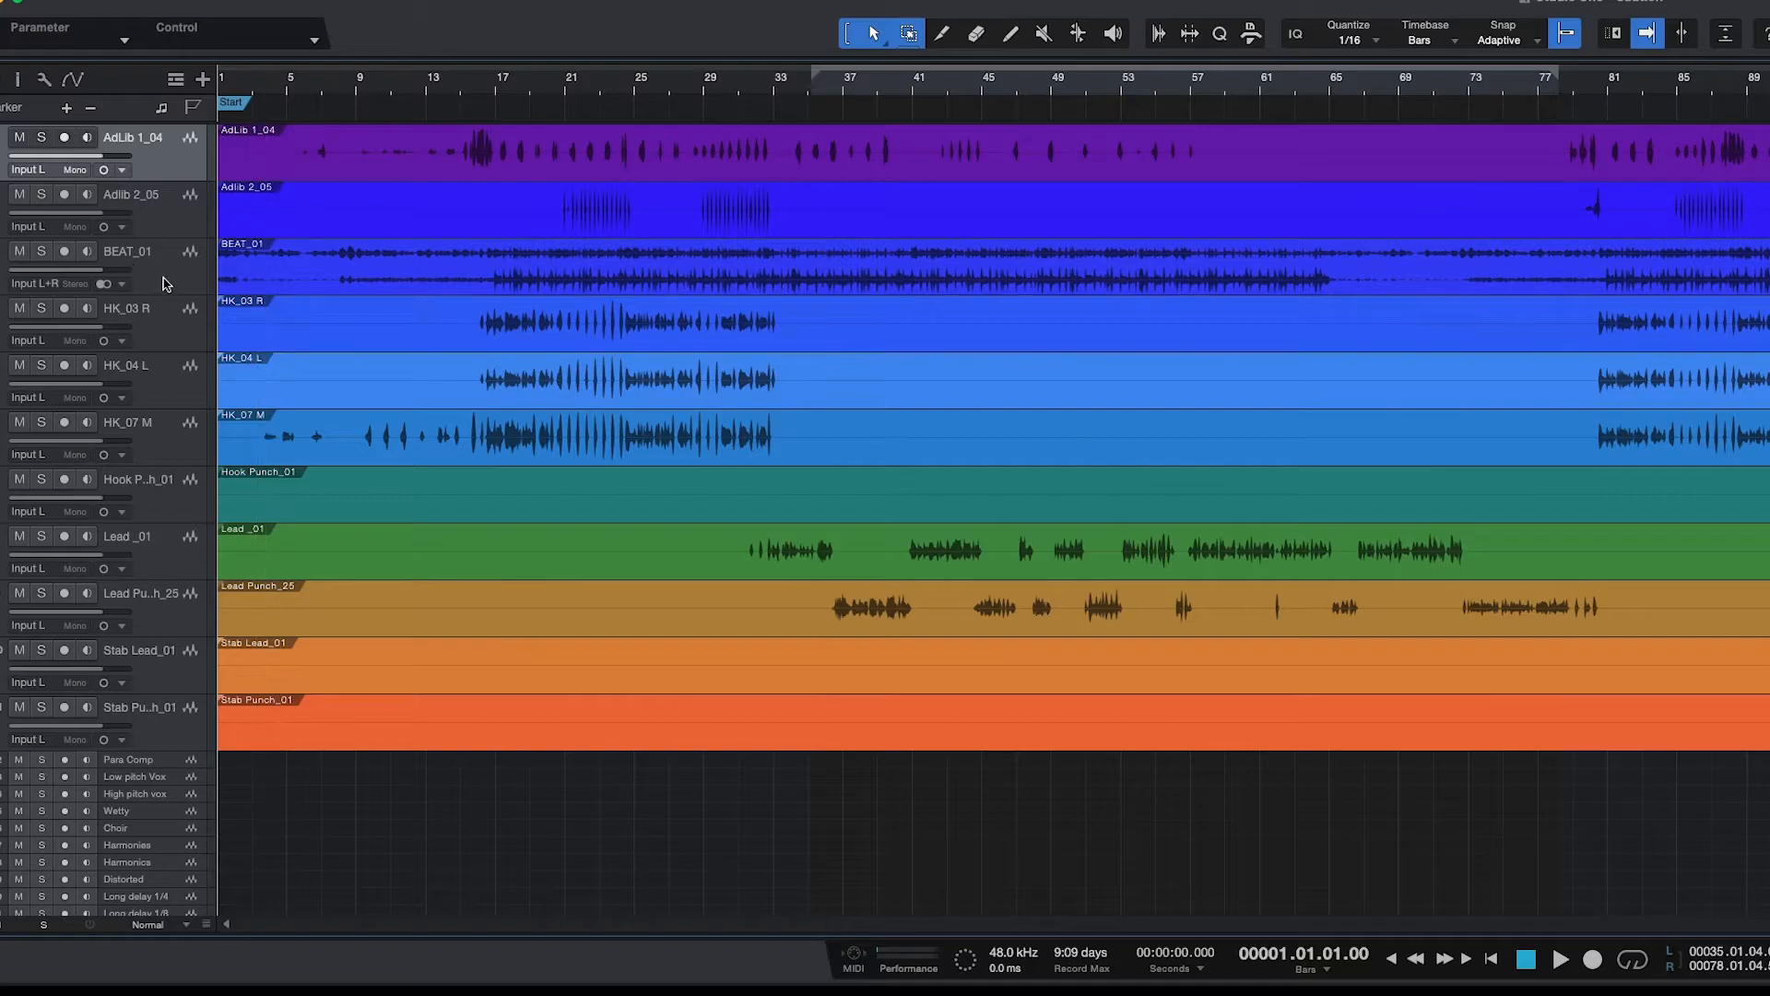
left_click(164, 282)
scroll(148, 230, "down", 1)
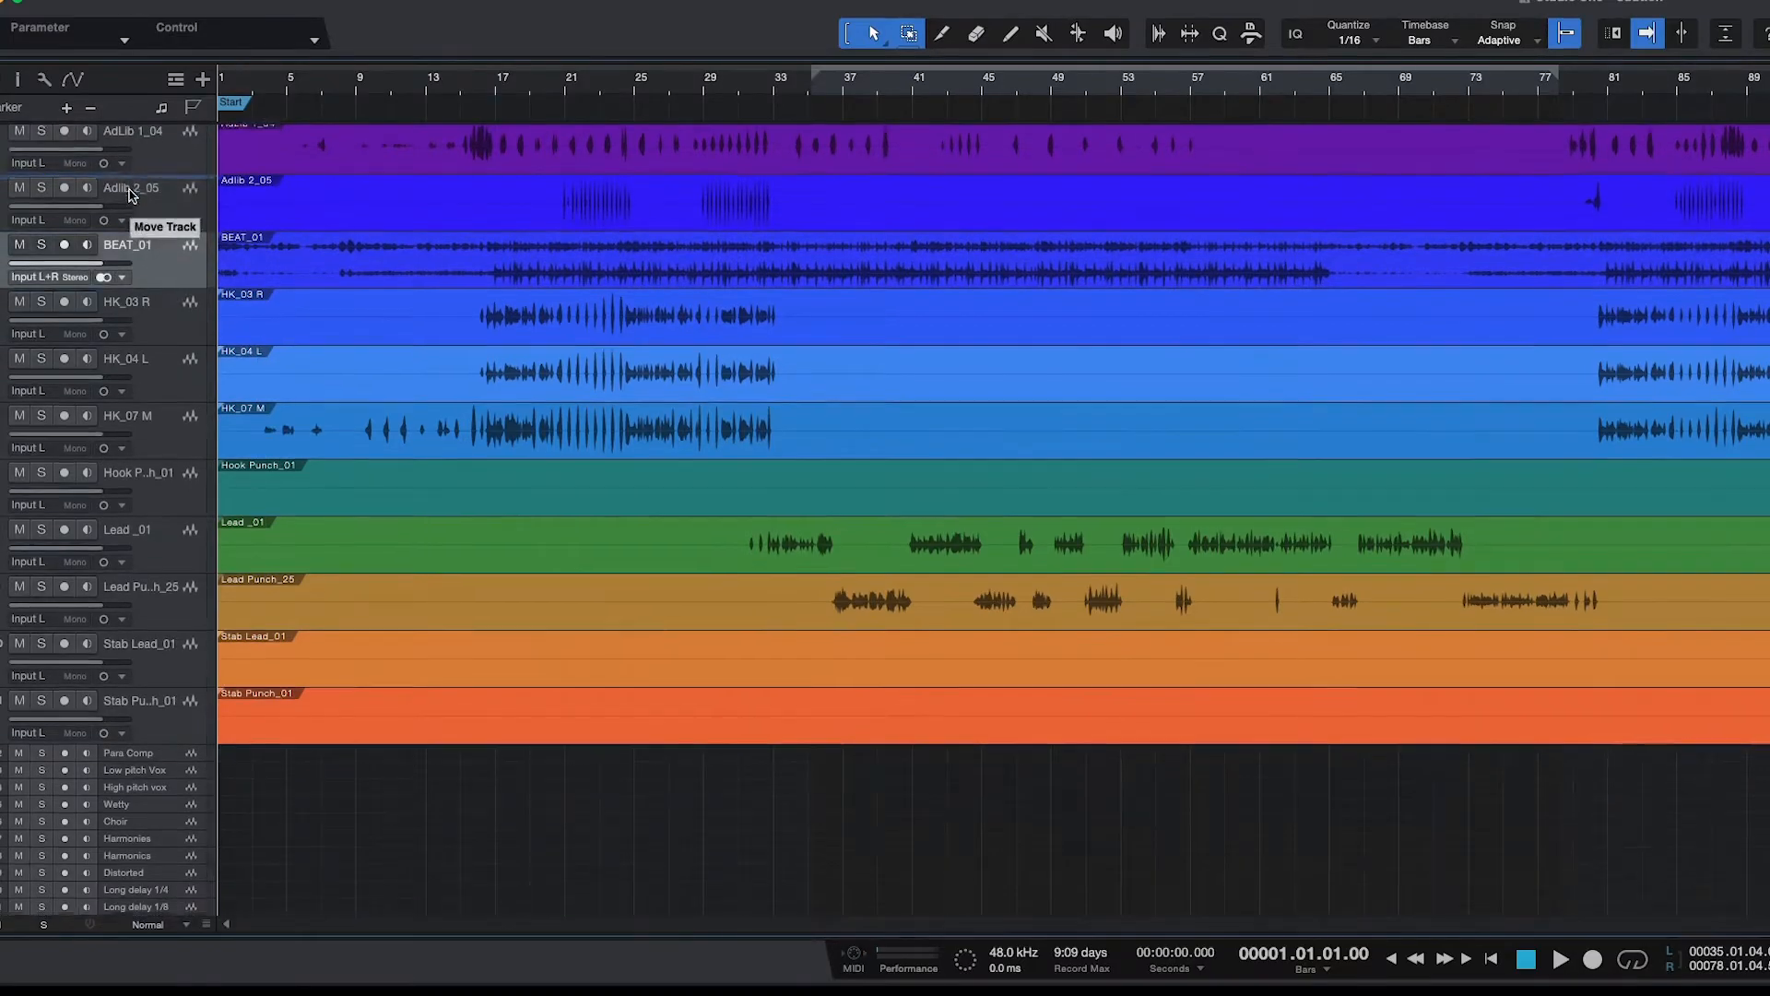
scroll(158, 124, "up", 1)
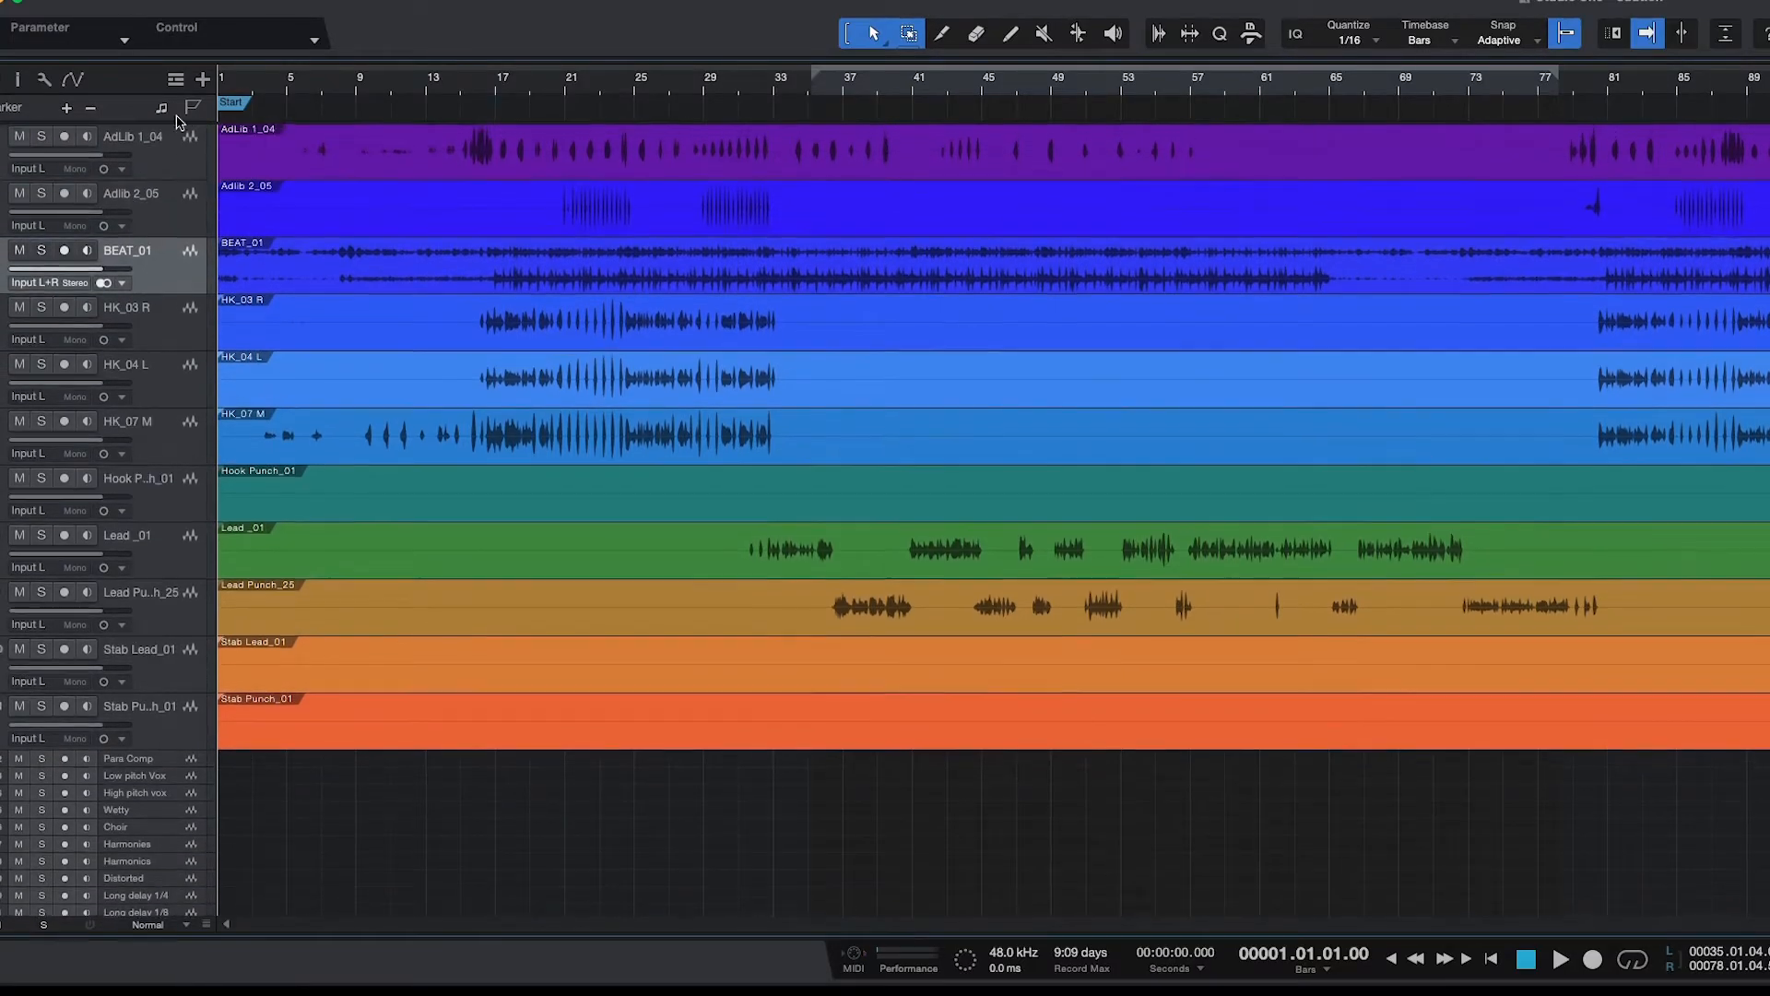
left_click_drag(179, 133, 180, 133)
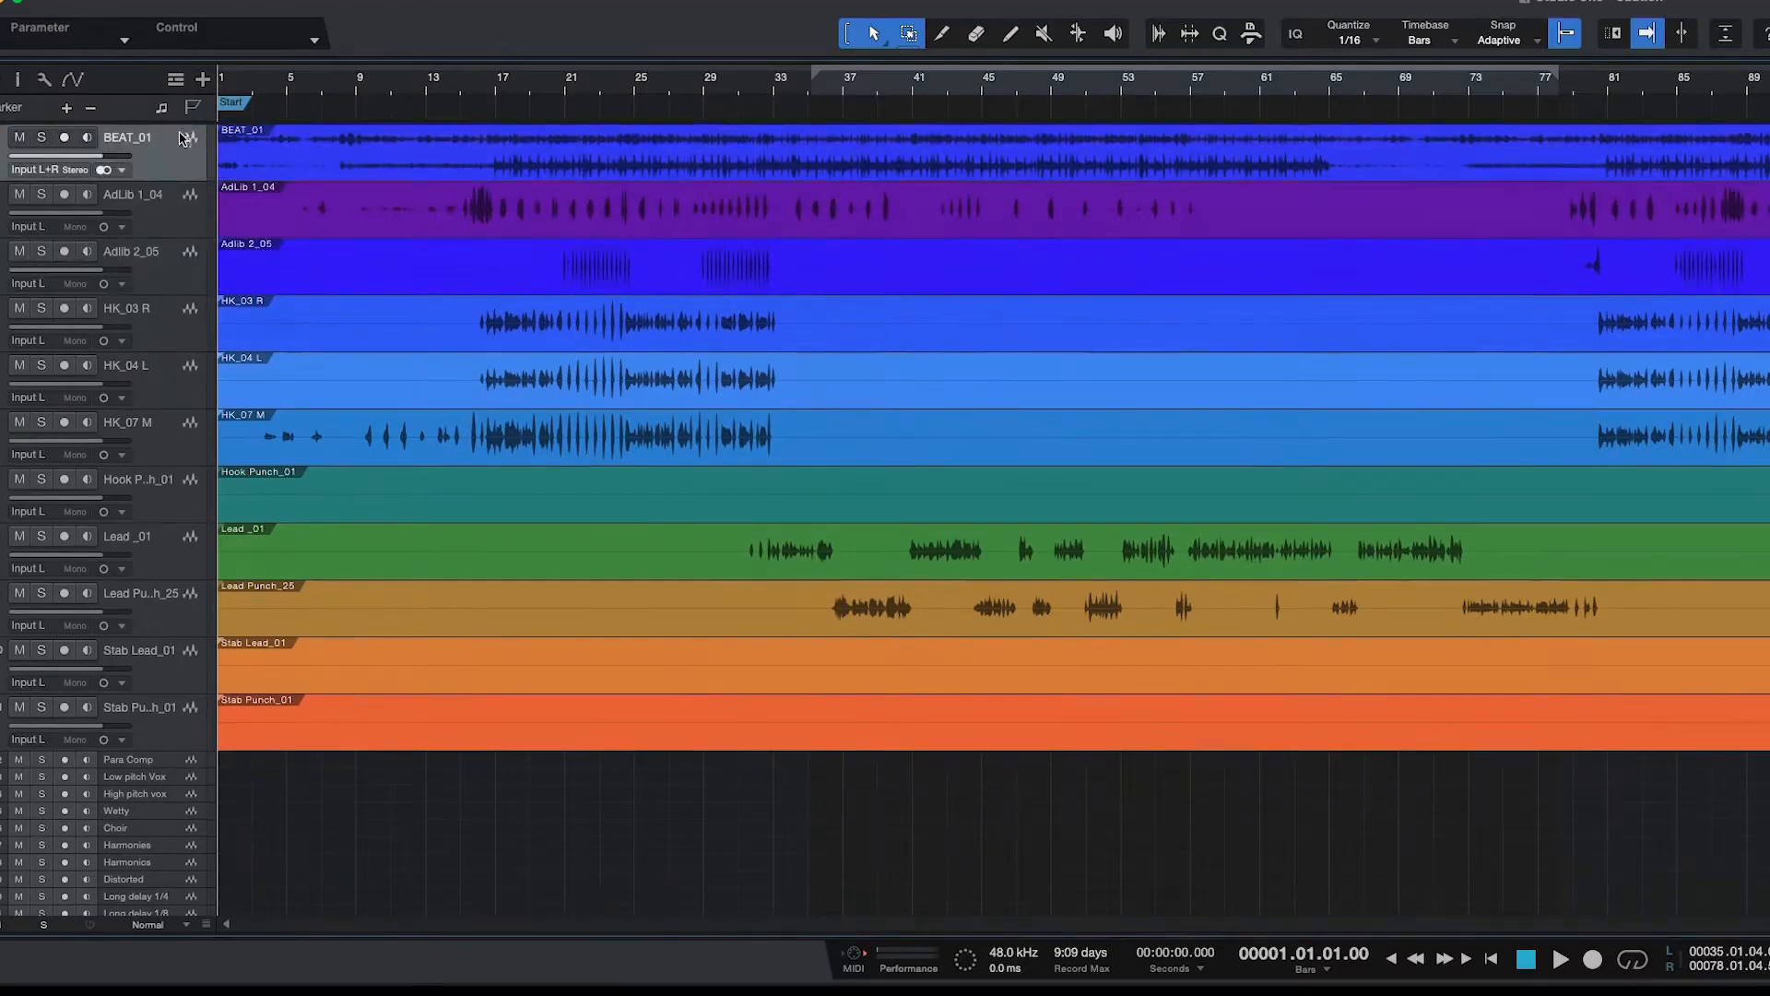
right_click(168, 171)
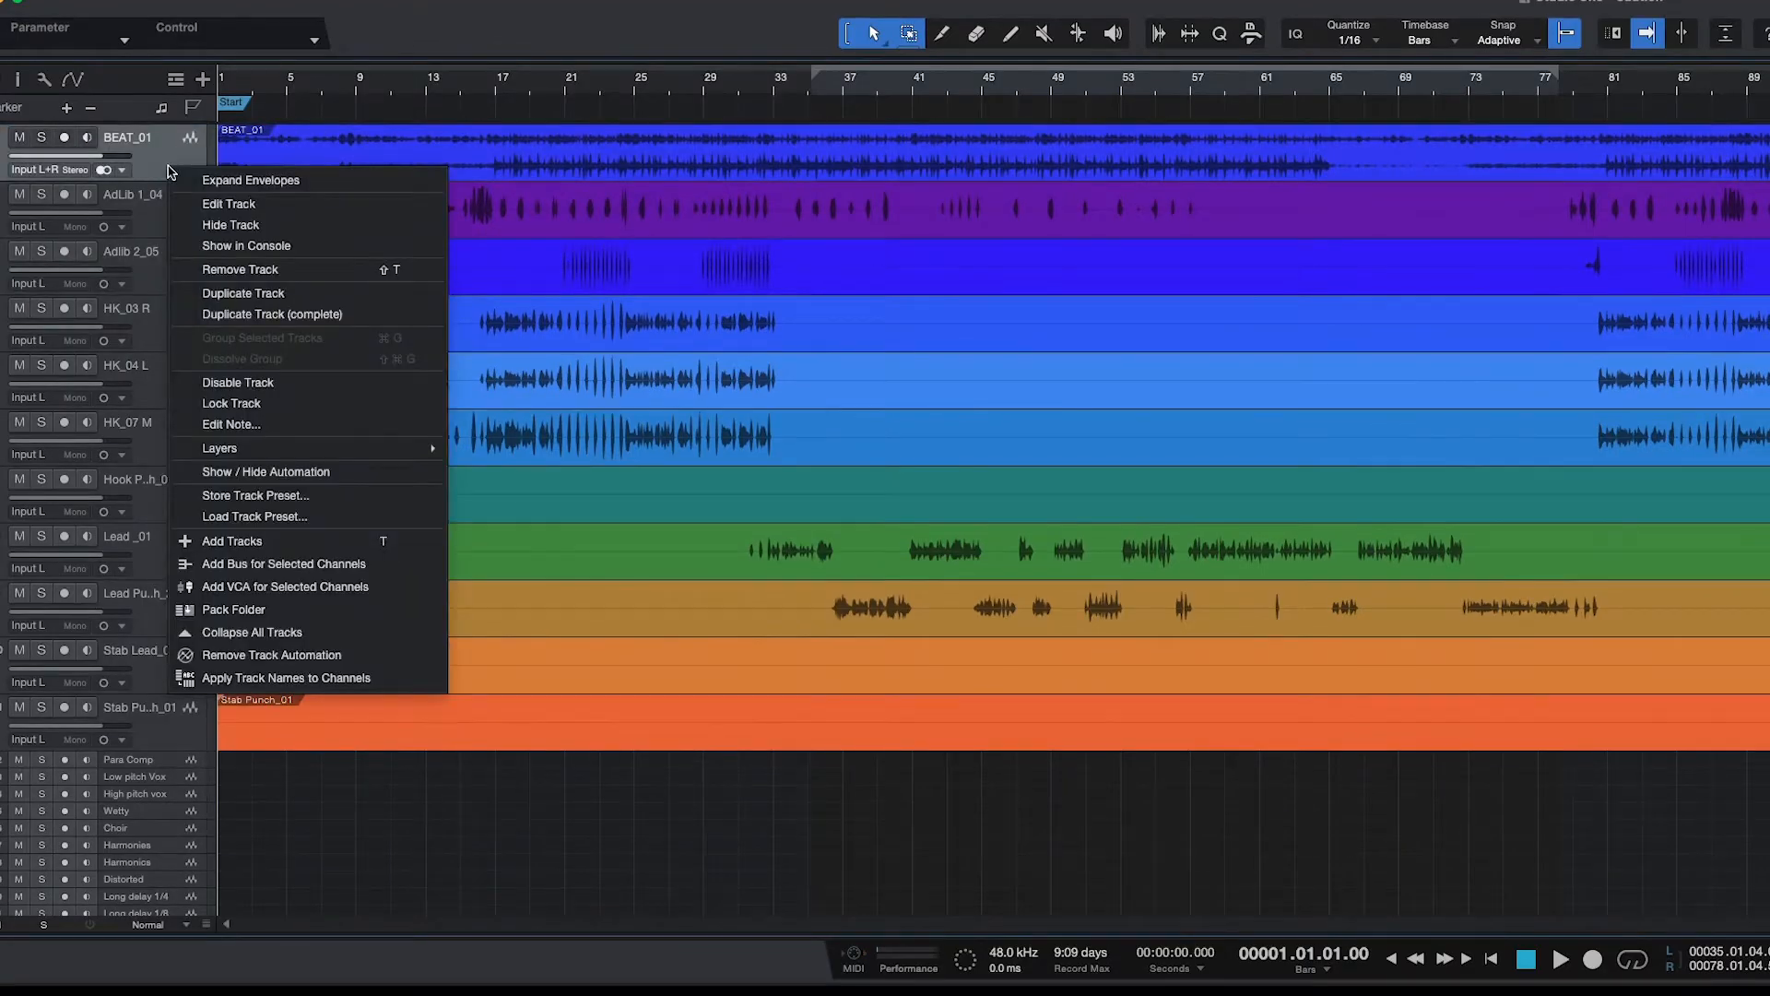
left_click(369, 316)
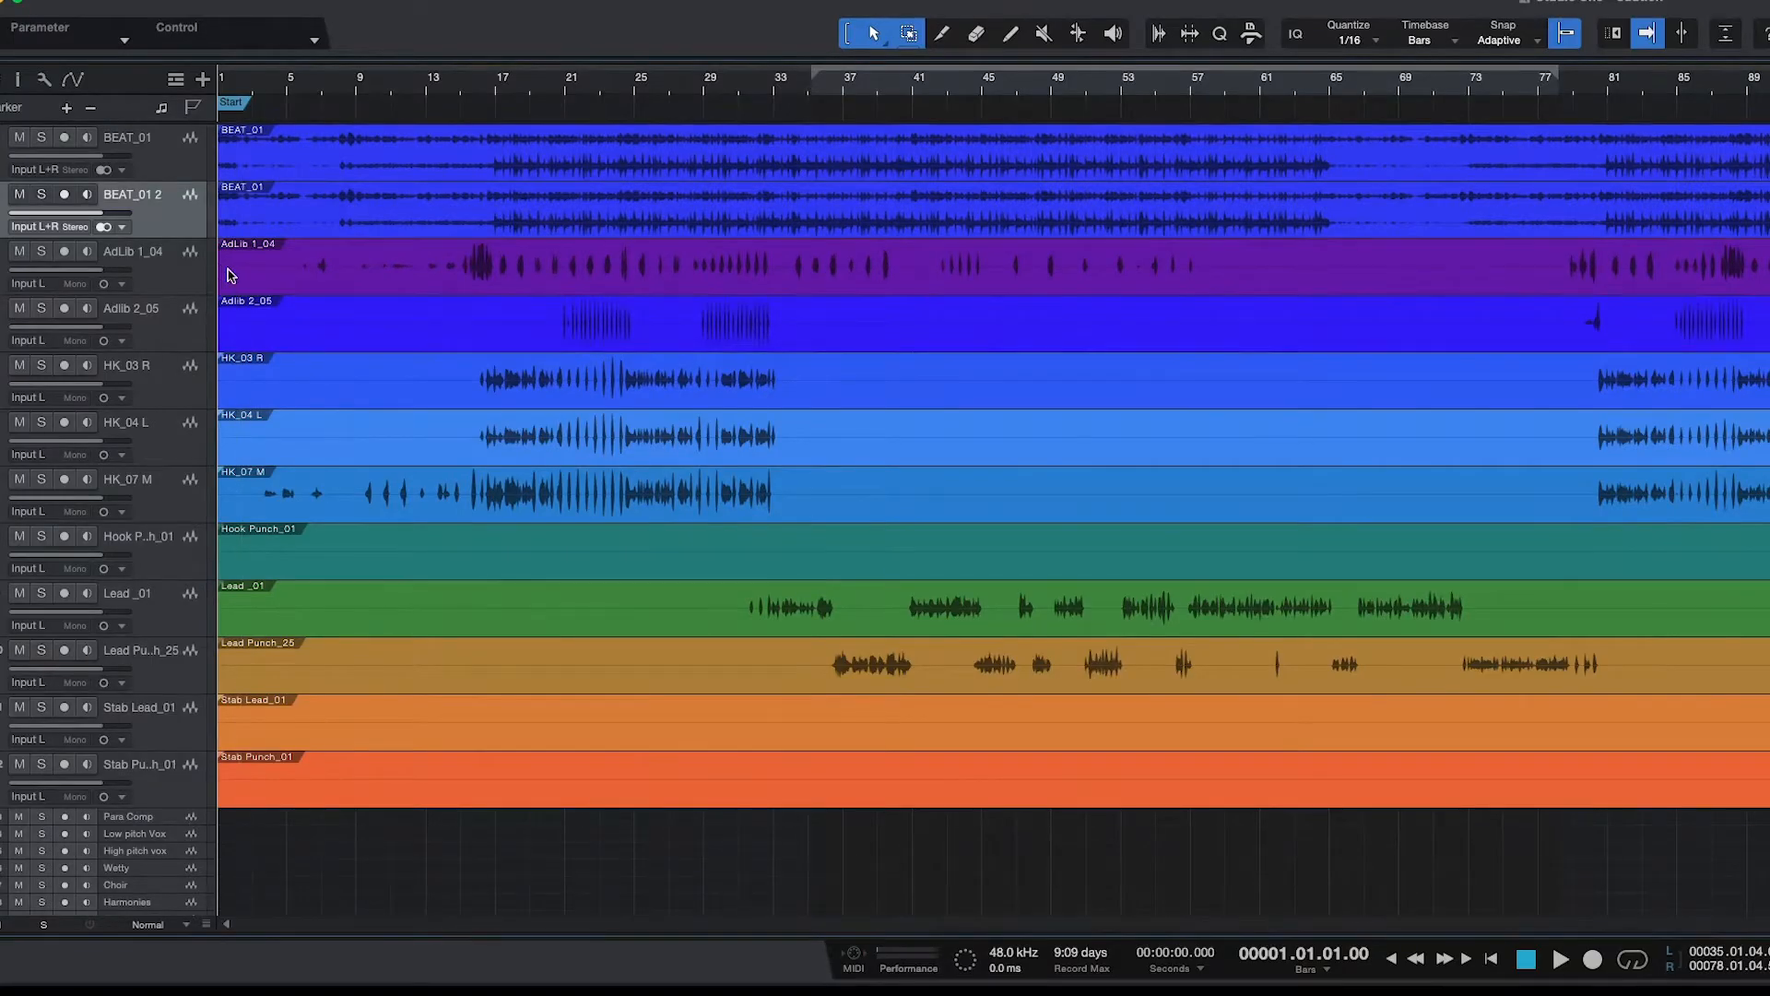
Reorder the hook tracks as HK_07 M, HK_04 L, HK_03 R directly below AdLib 1_04.
left_click(170, 508)
left_click_drag(170, 503, 164, 295)
left_click(178, 502)
left_click(185, 457)
left_click(180, 510)
left_click_drag(181, 513, 181, 352)
left_click(178, 514)
left_click_drag(178, 512, 188, 408)
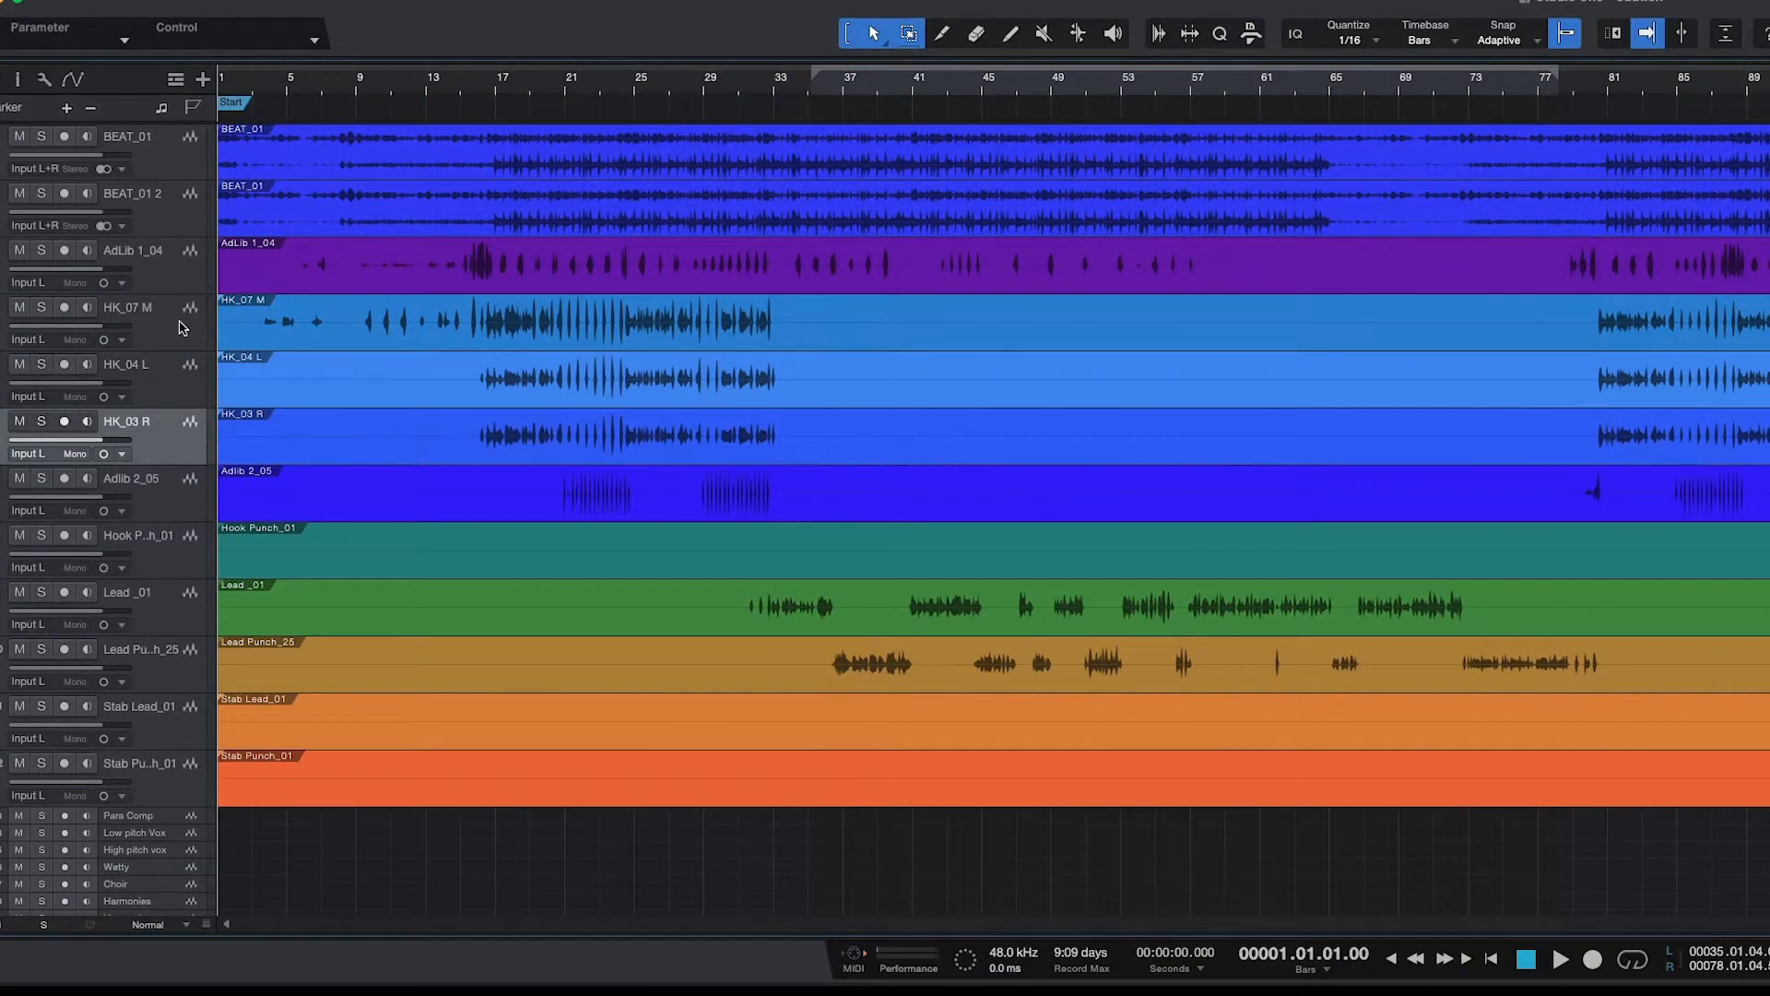
Move the three HK tracks together above AdLib 1_04, directly below the duplicated beat track.
left_click(182, 327)
left_click(177, 443, "shift")
left_click_drag(178, 342, 173, 253)
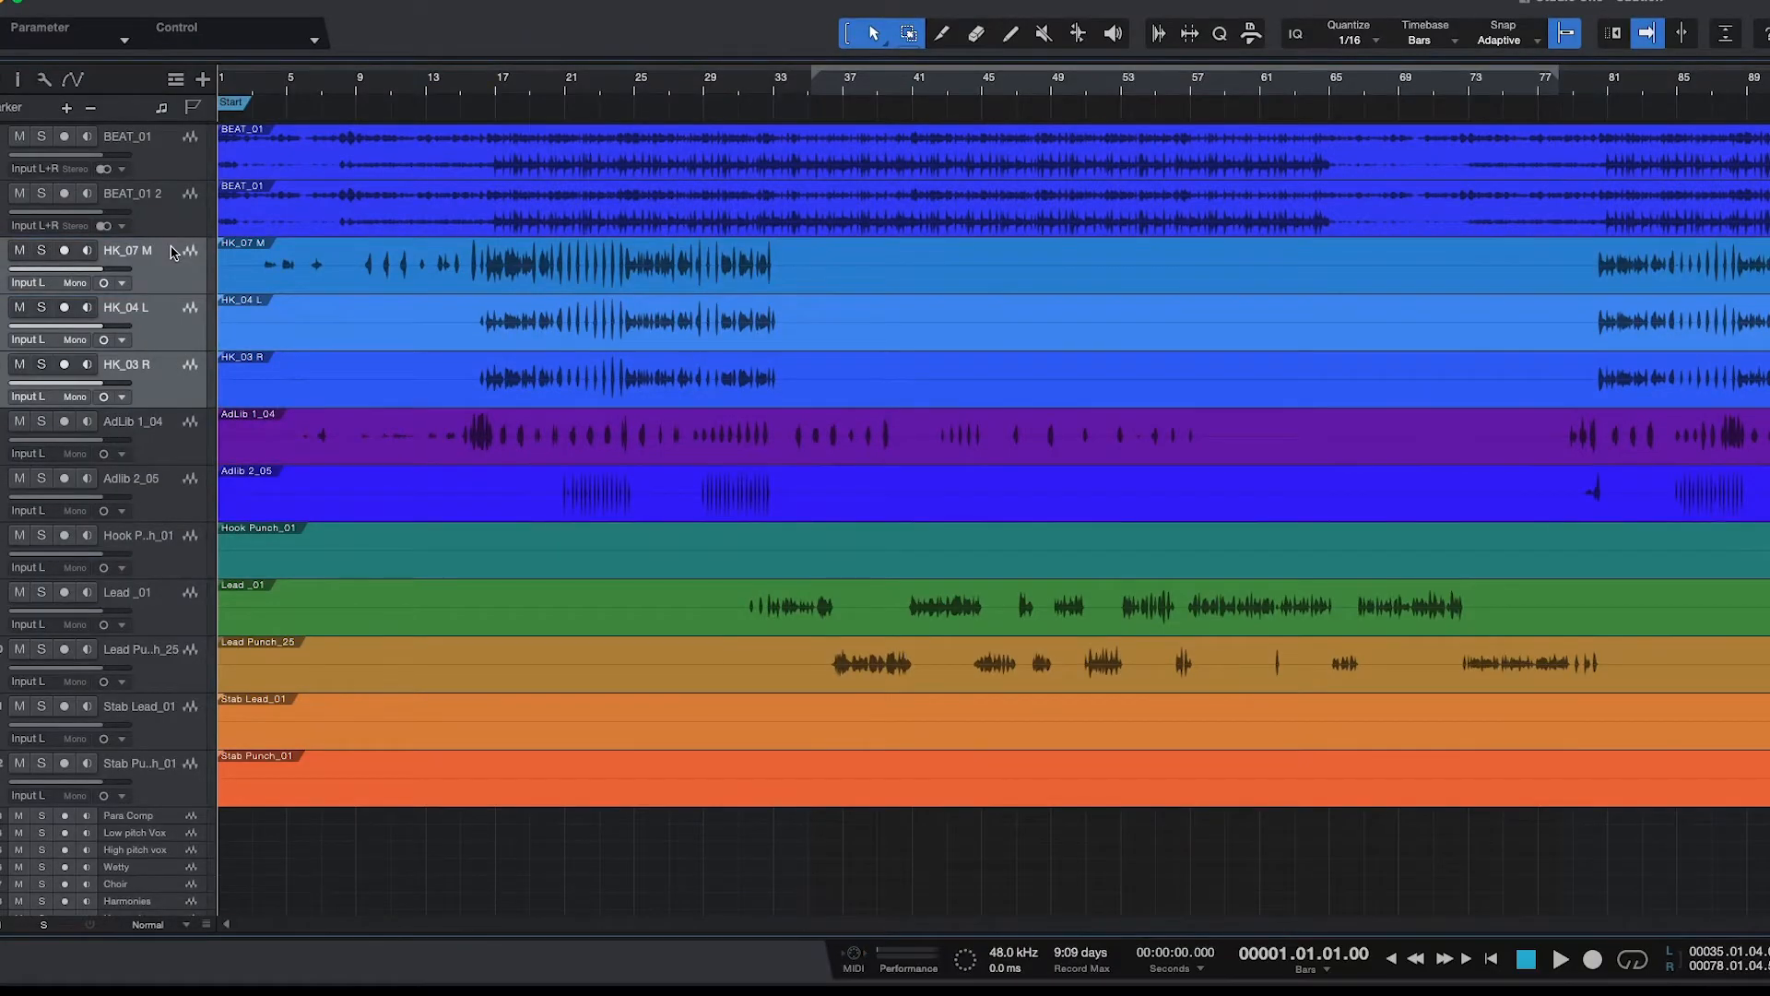
left_click(182, 395)
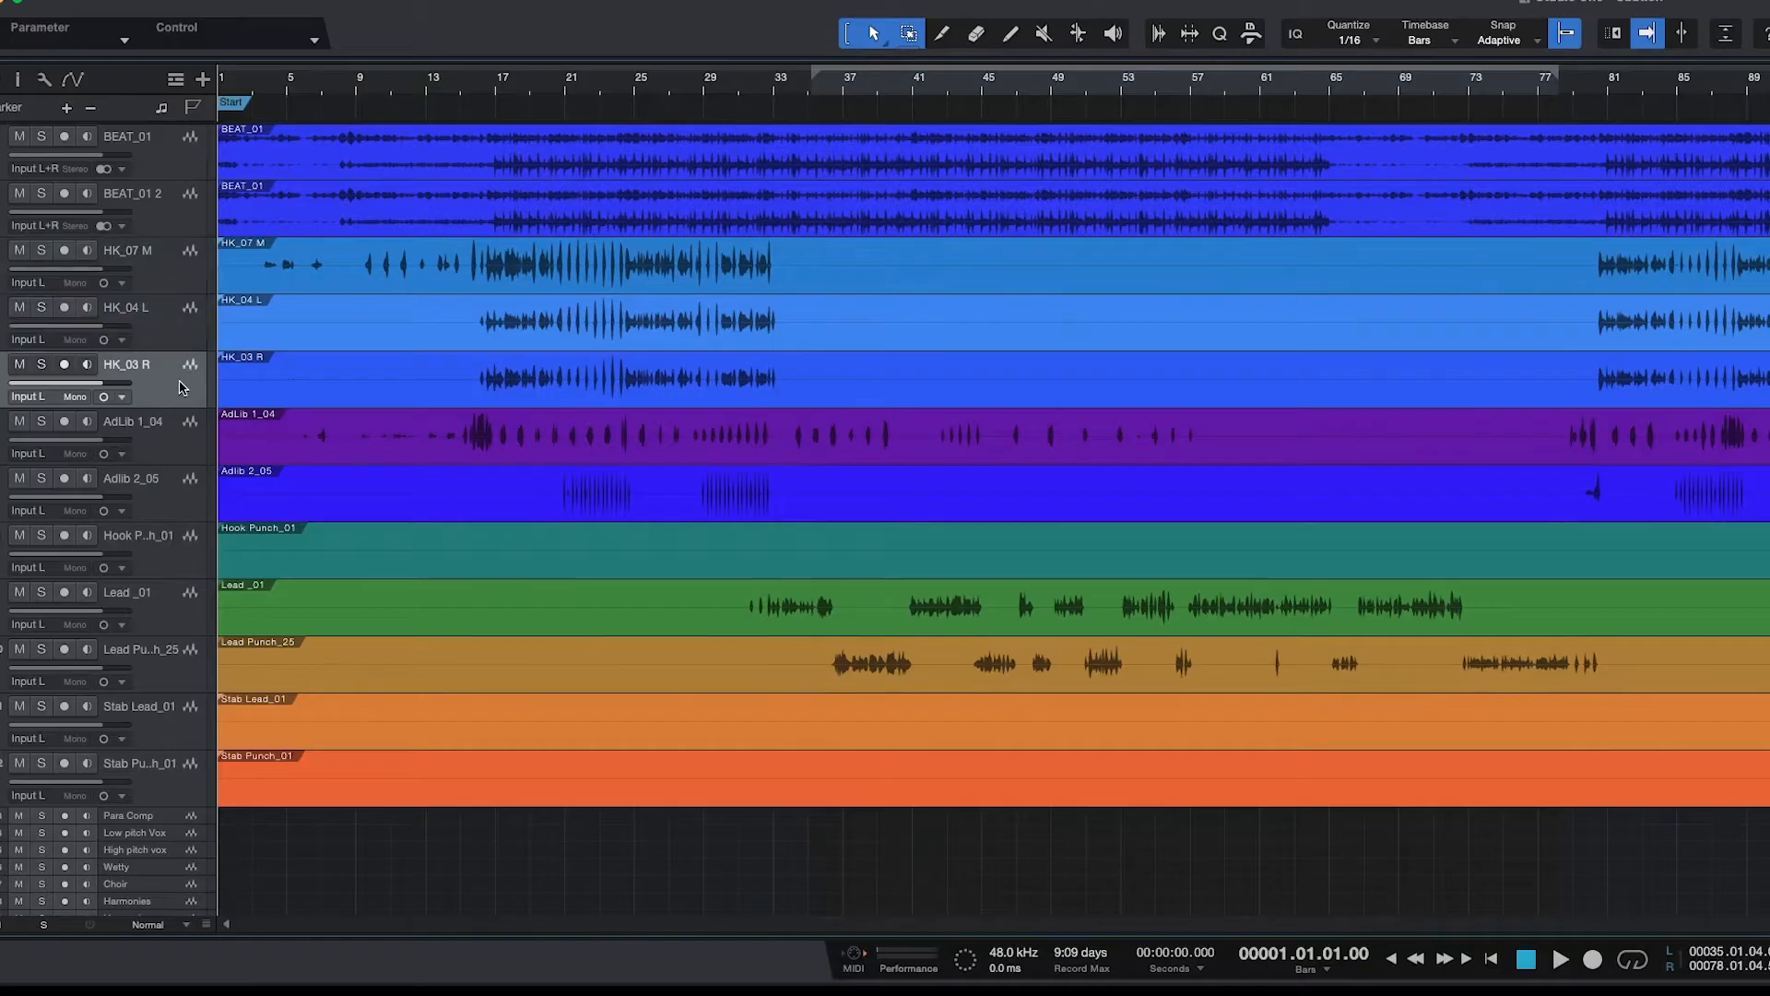
Move Lead_01 and Lead Punch_25 together to directly below HK_03 R.
left_click(187, 614)
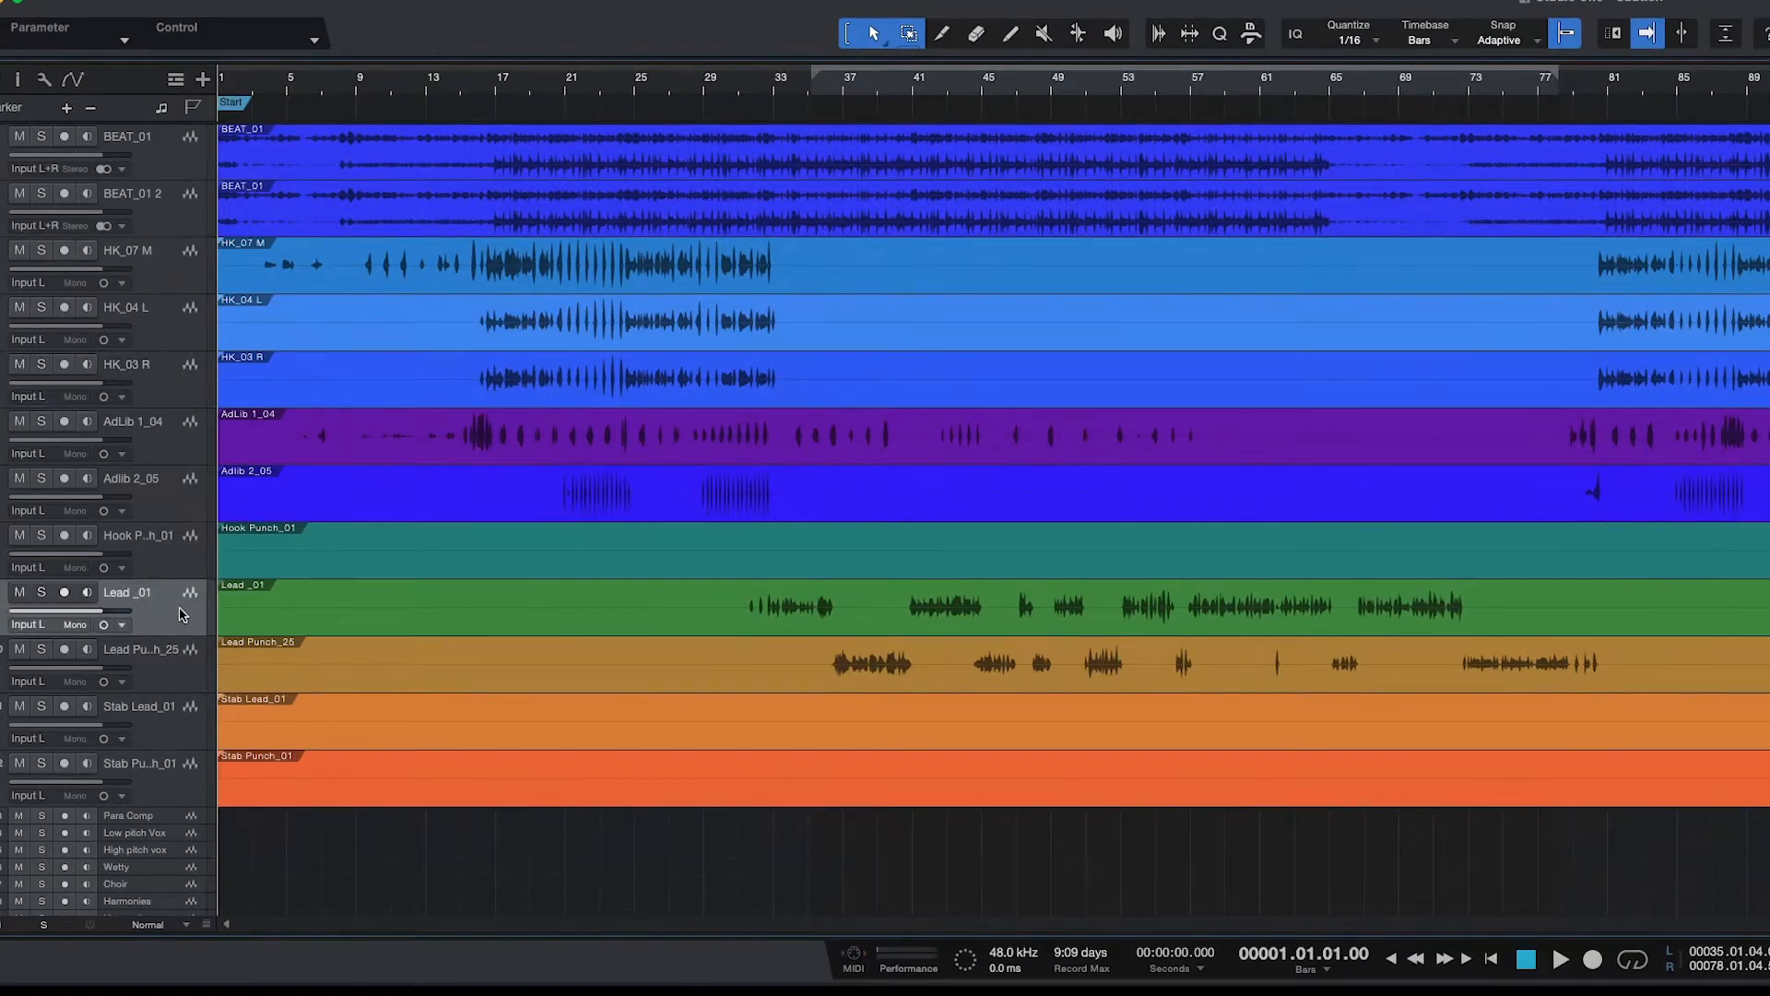
left_click(181, 683, "shift")
left_click_drag(181, 617, 152, 412)
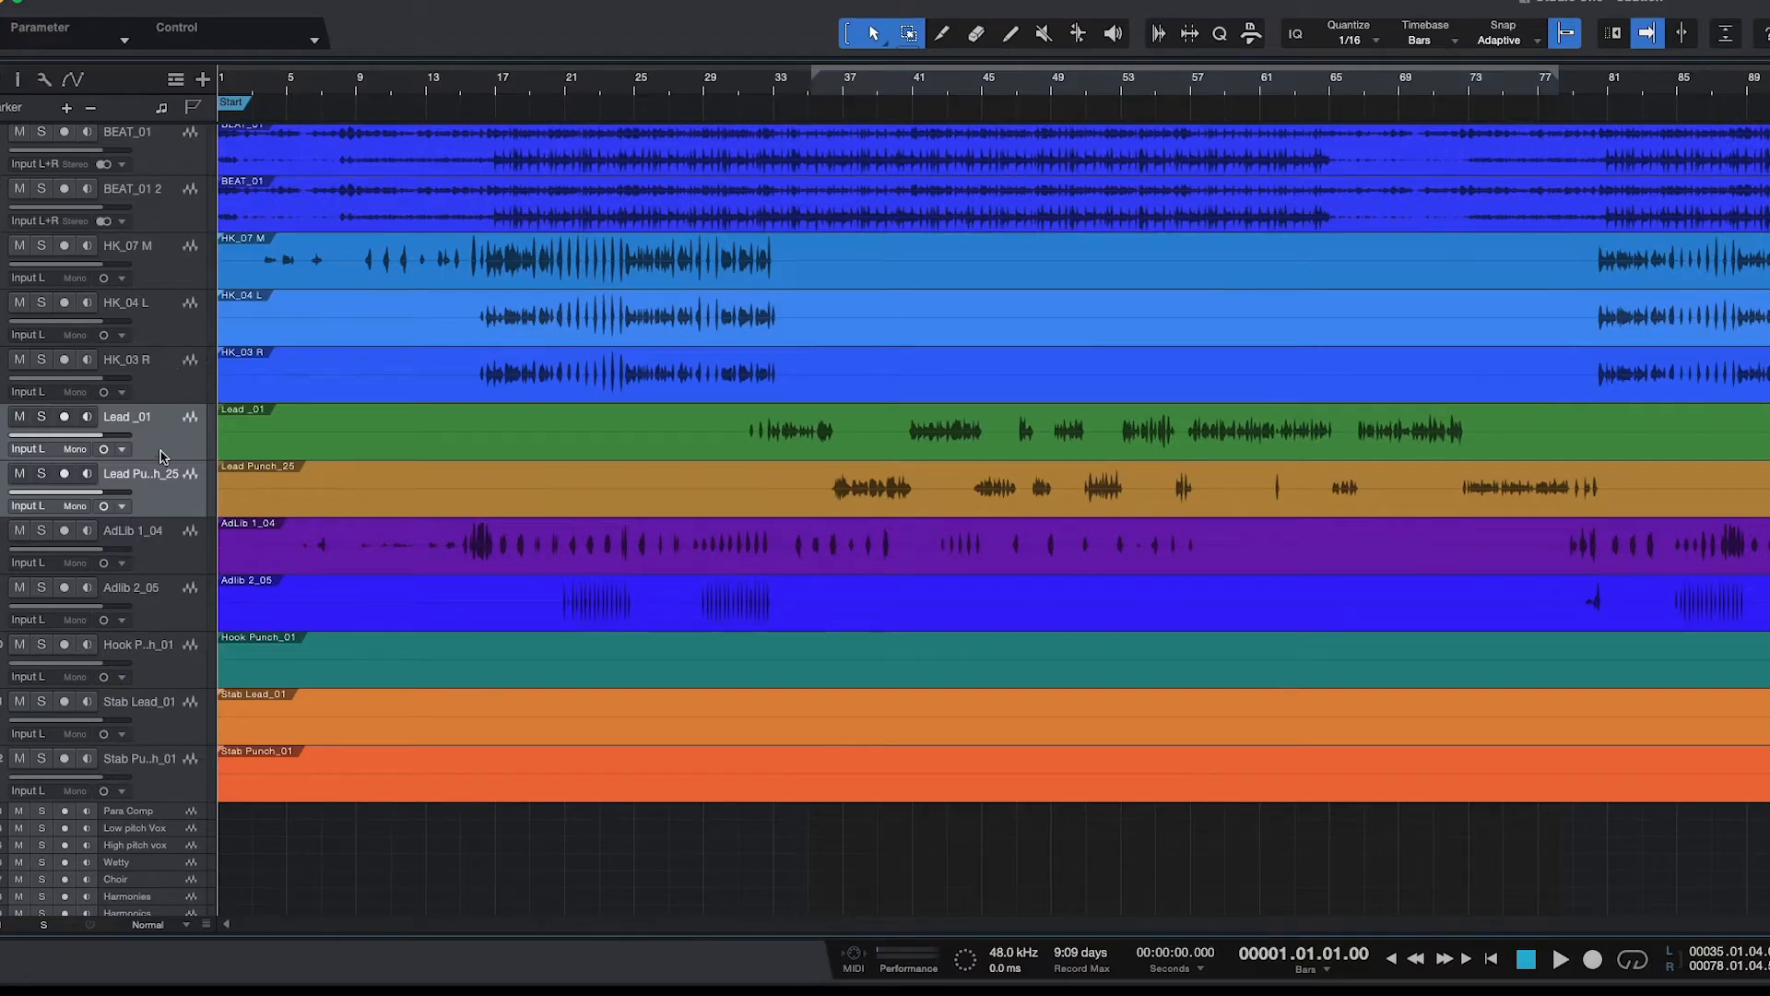
left_click(166, 494)
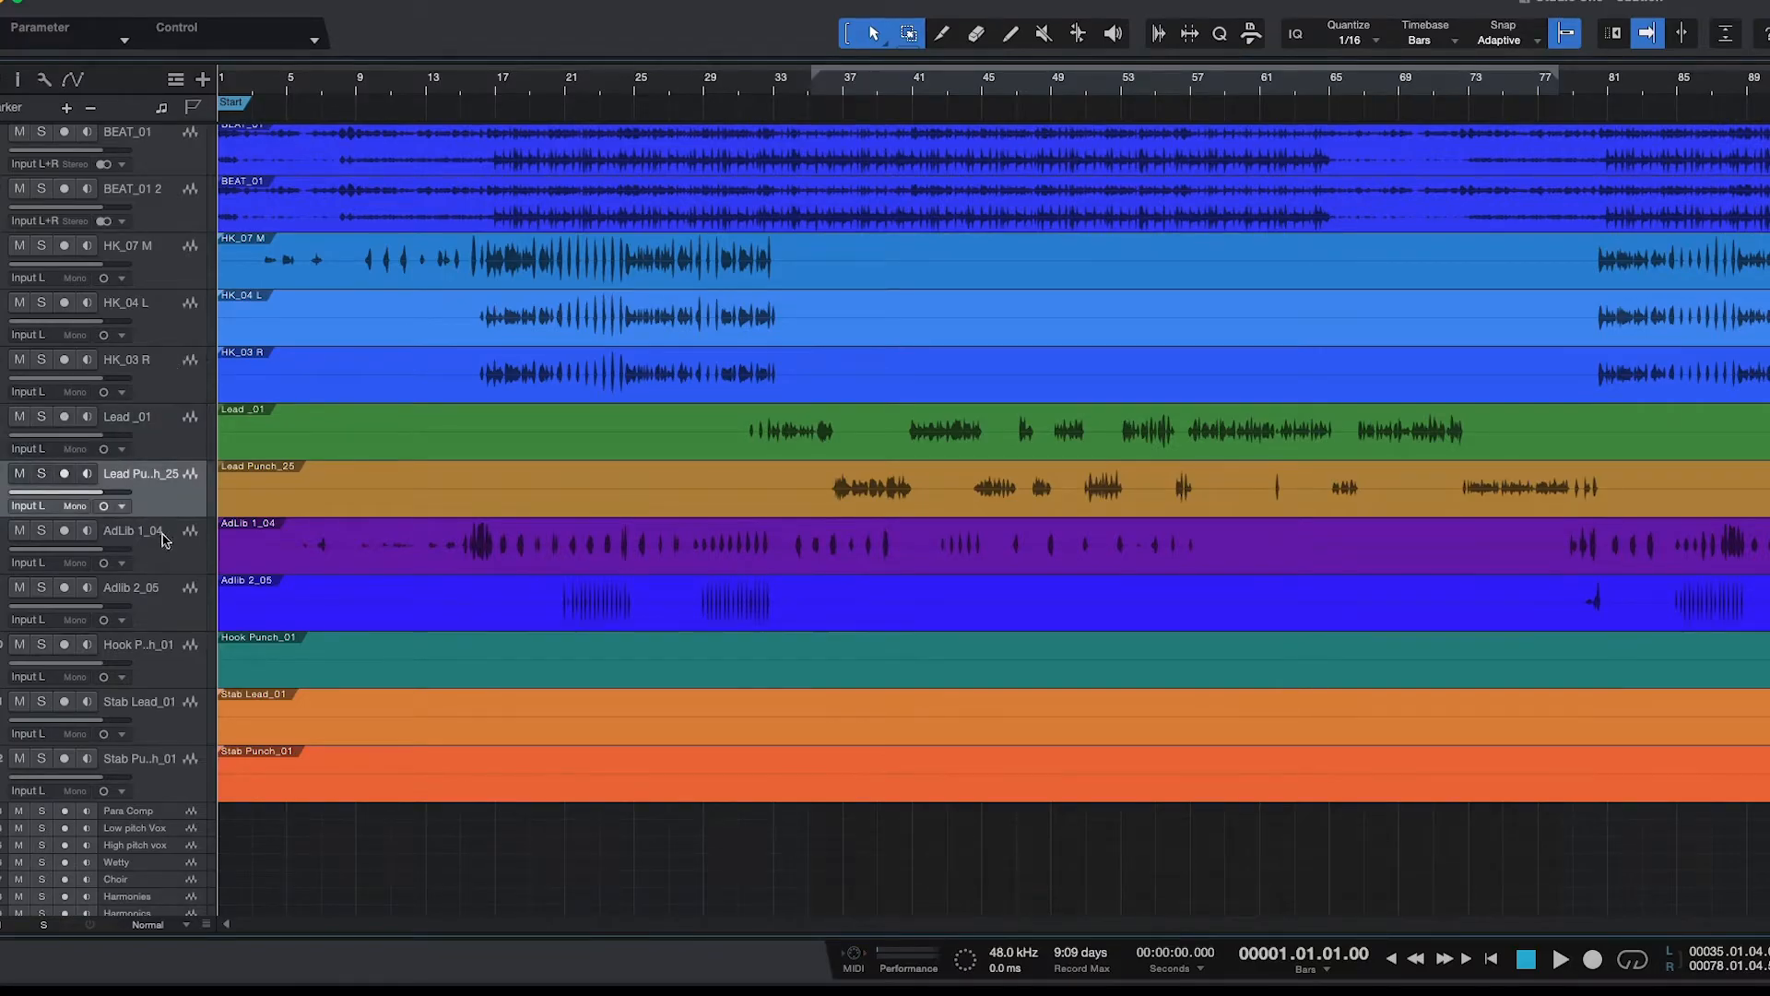
left_click(167, 559)
left_click(175, 616)
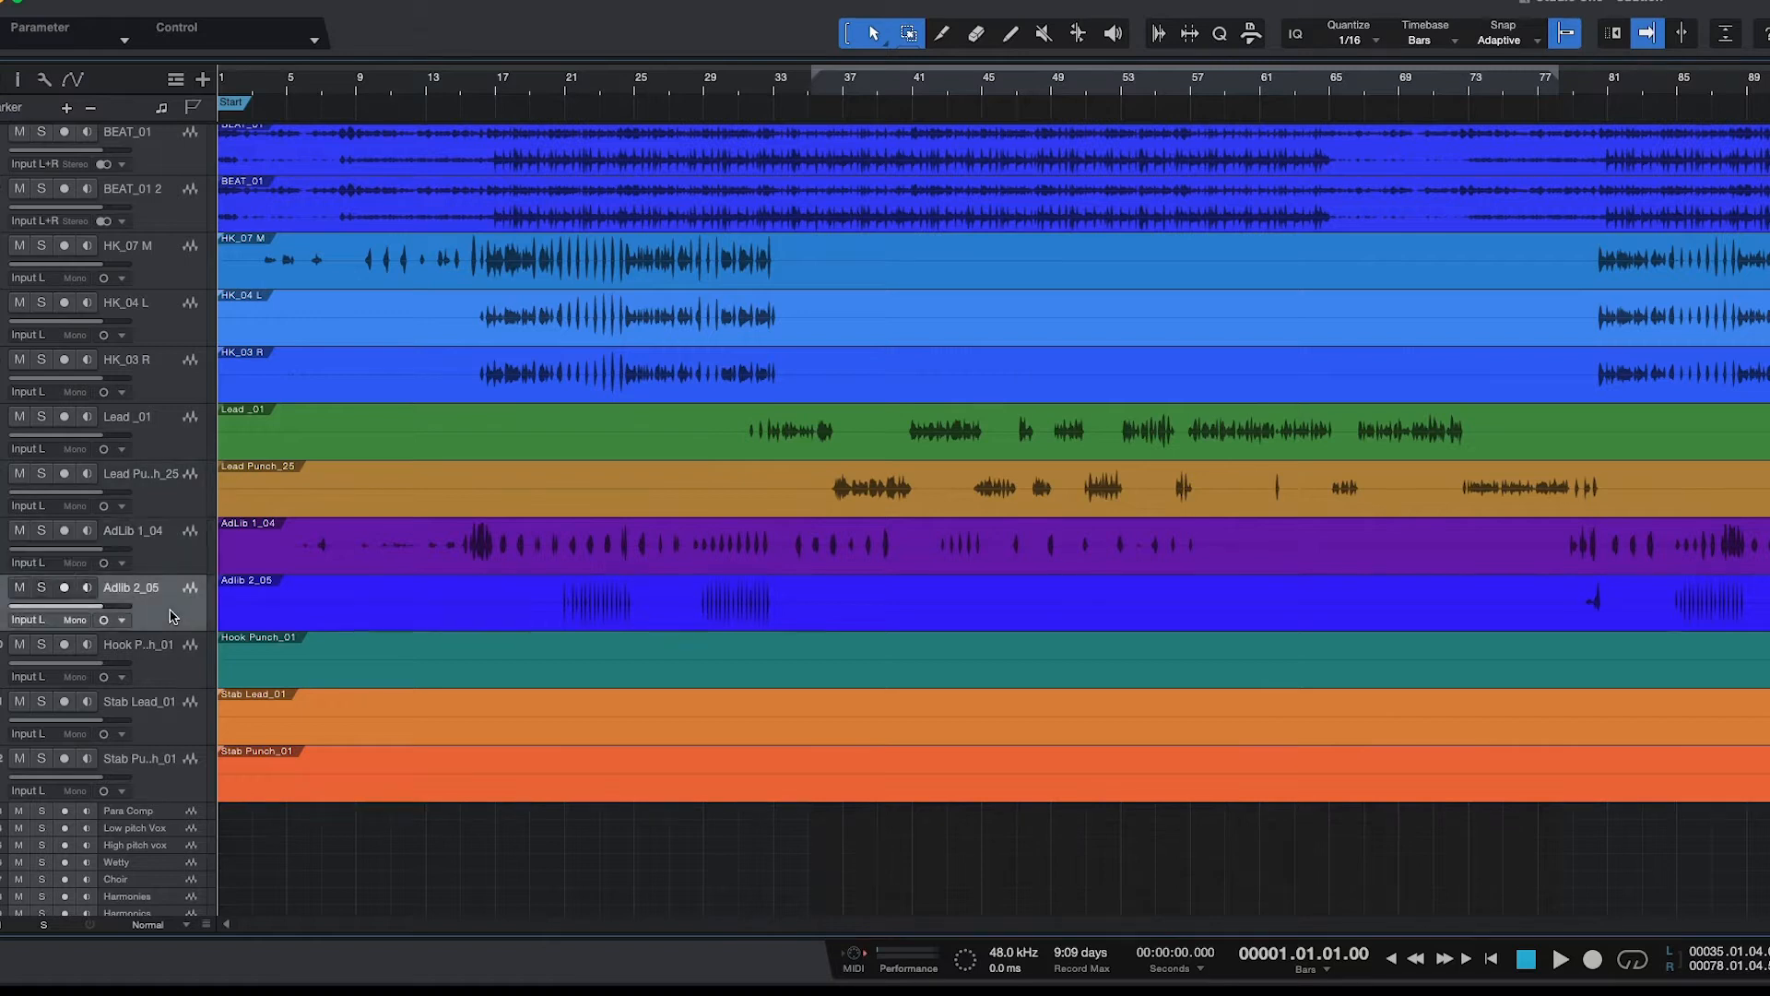
left_click(178, 559)
left_click(179, 743)
left_click(181, 794)
left_click(184, 743)
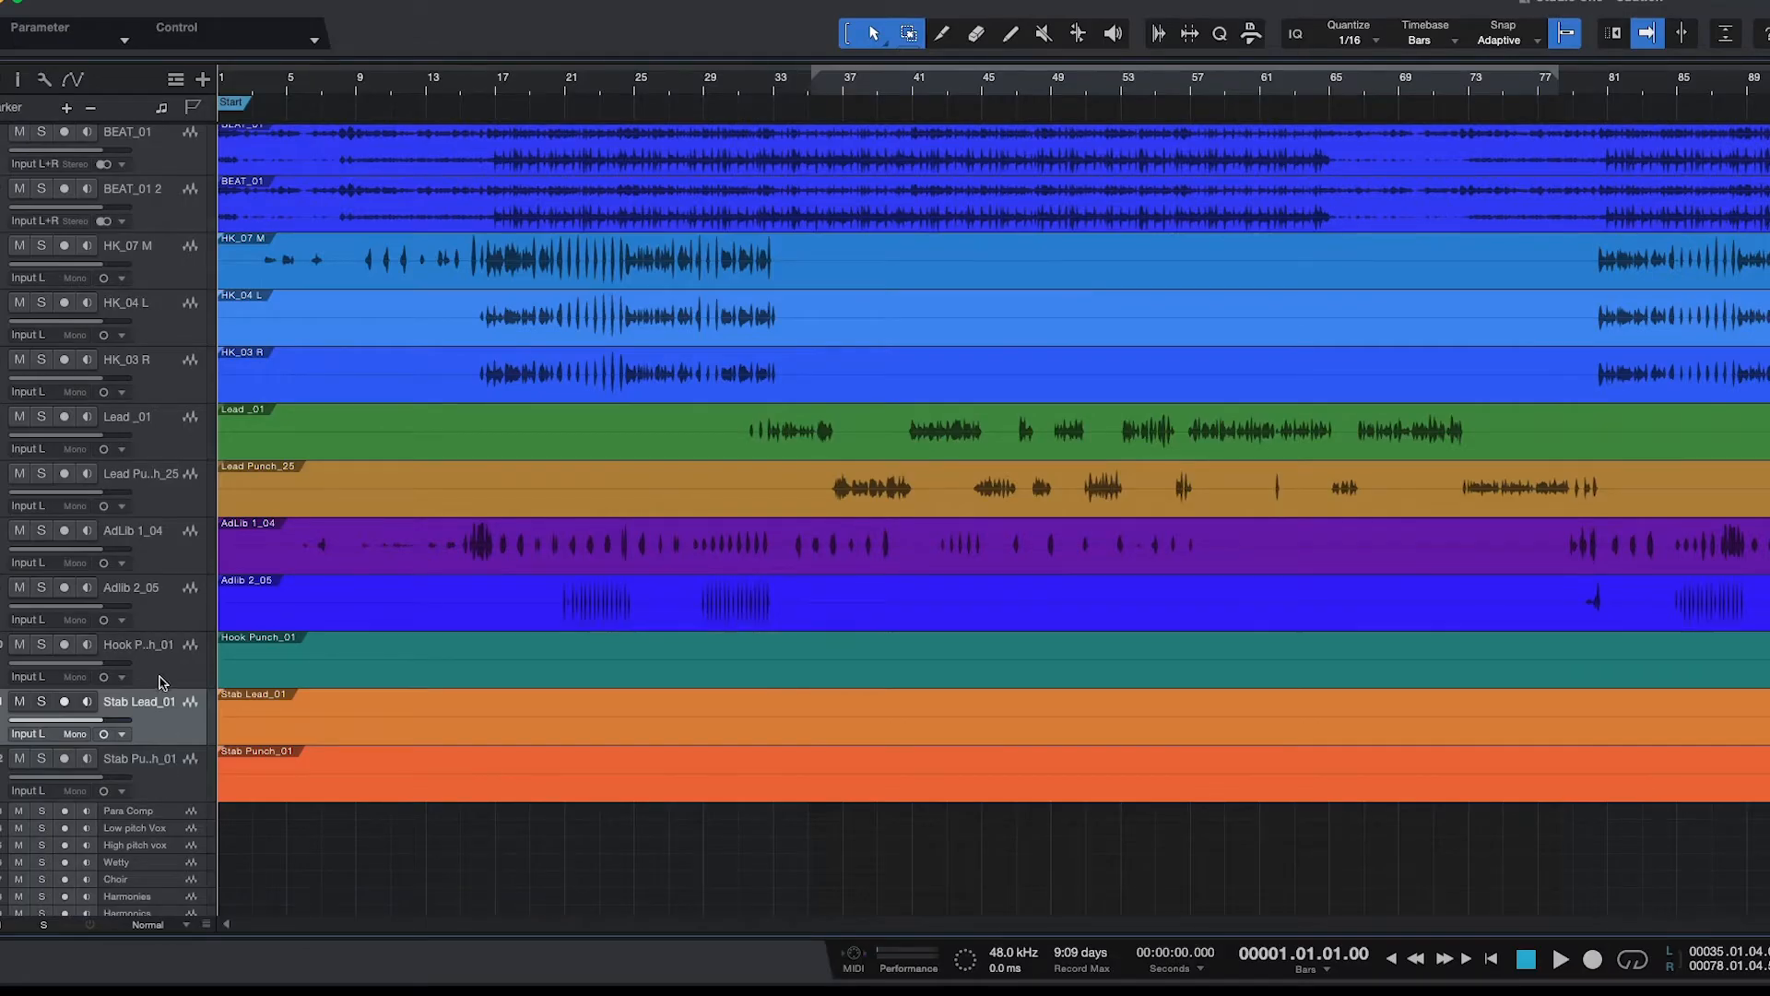
Remove the empty Hook Punch_01, Stab Lead_01 and Stab Punch_01 tracks from the song.
left_click(167, 676)
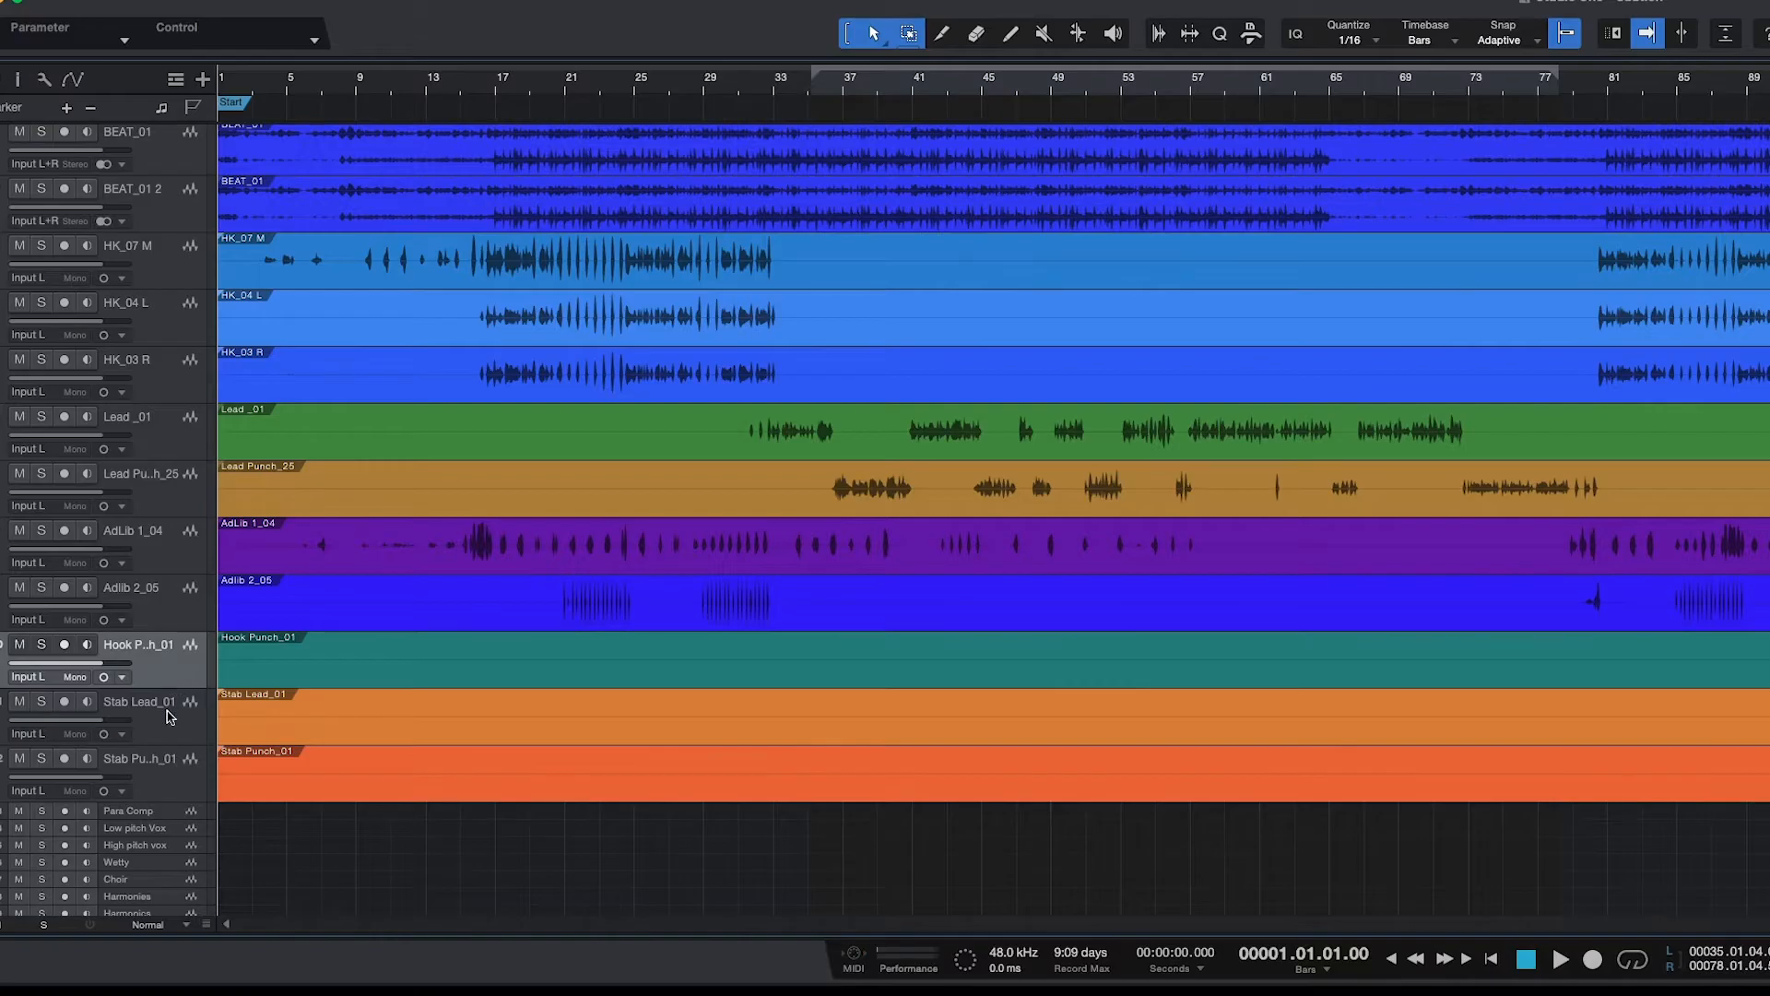
left_click(745, 686)
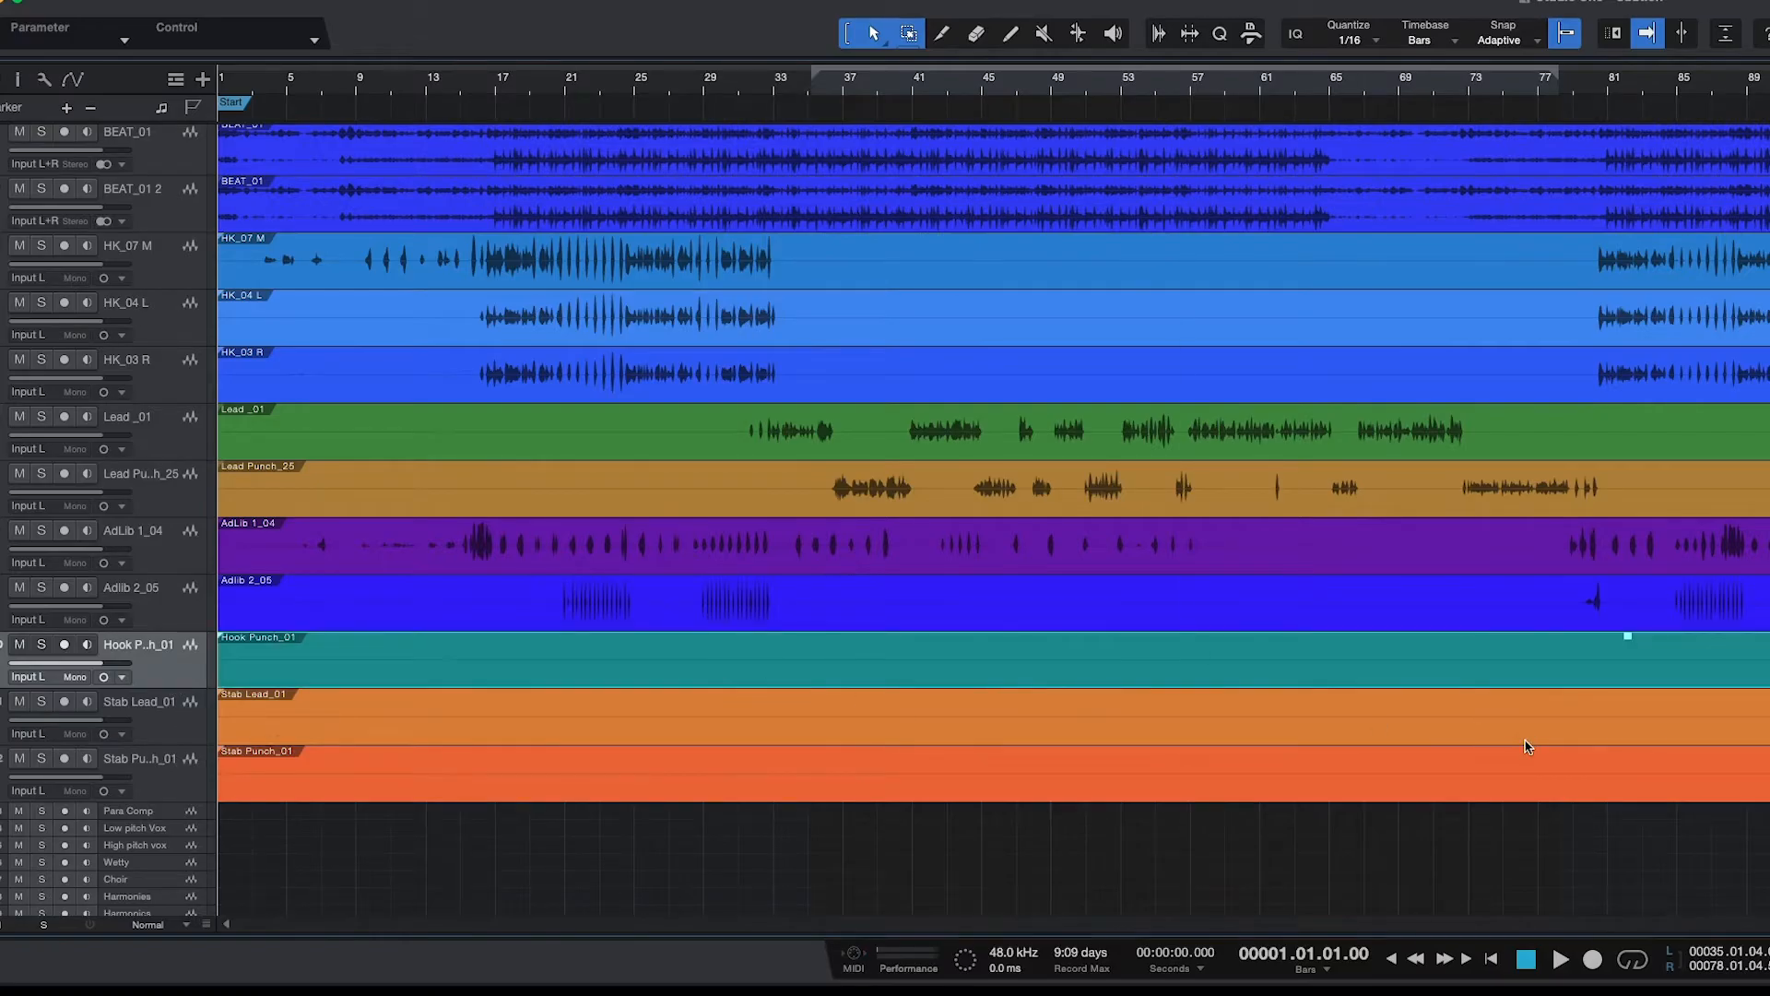
left_click(1492, 734, "shift")
left_click(1505, 798, "shift")
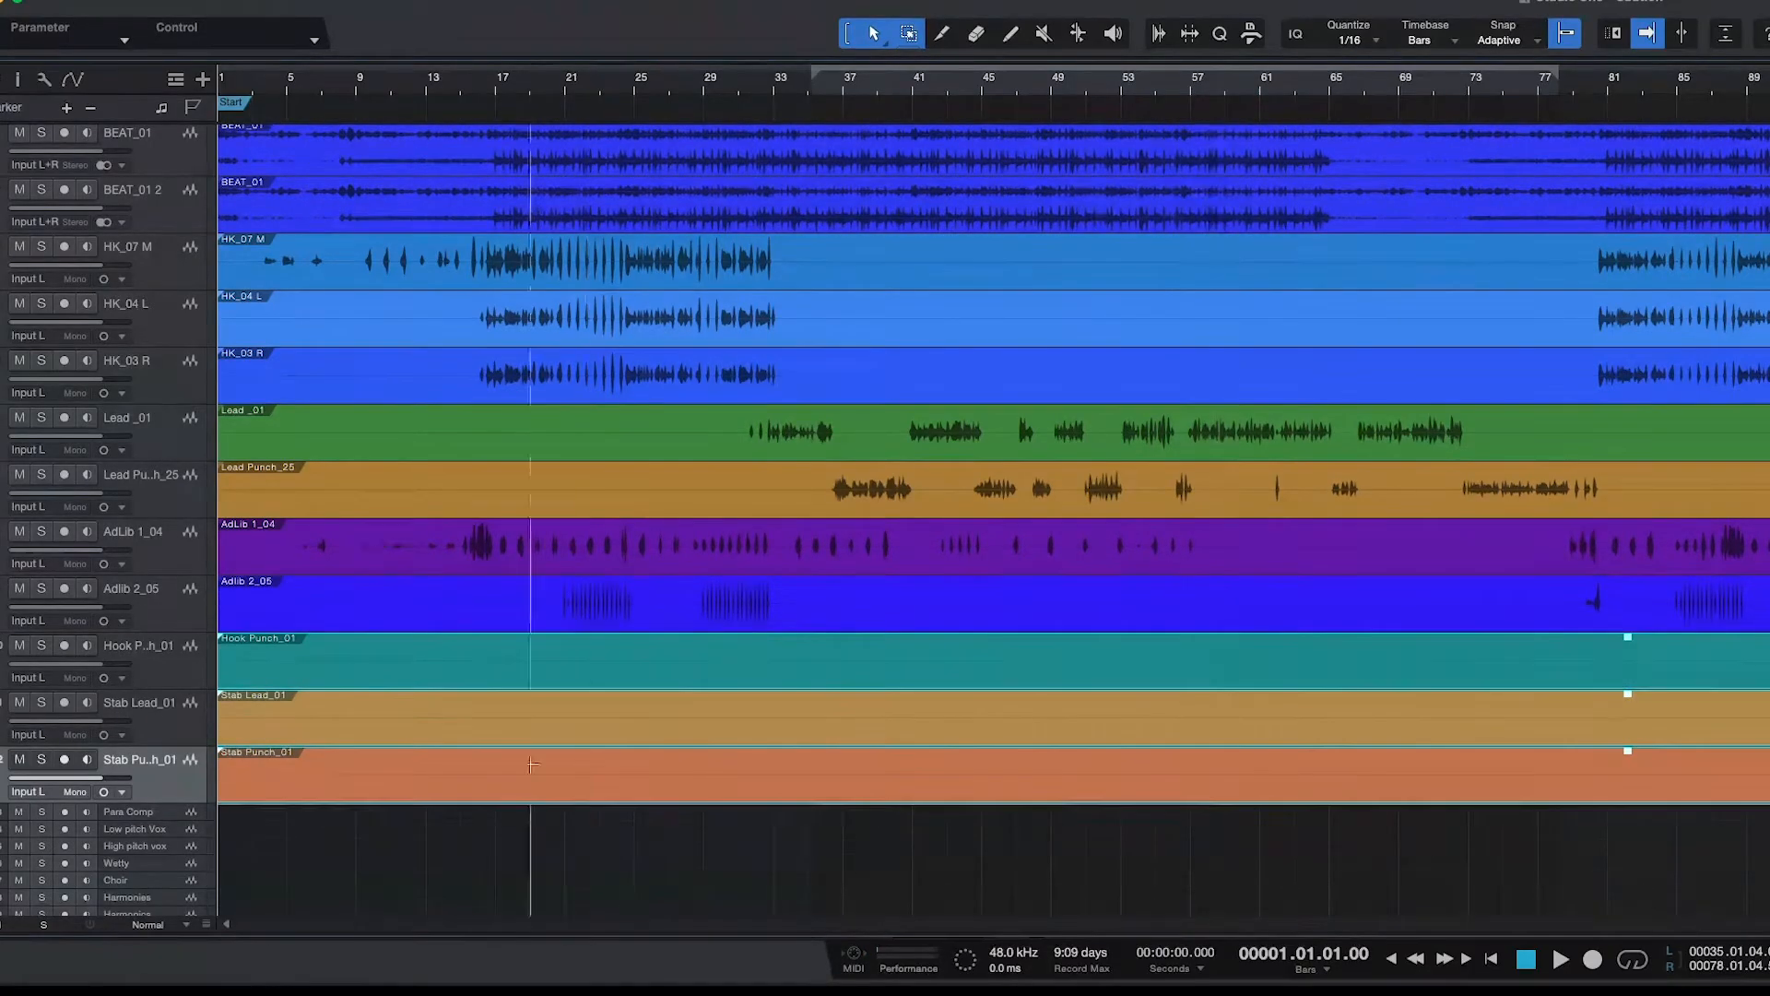
left_click(182, 738)
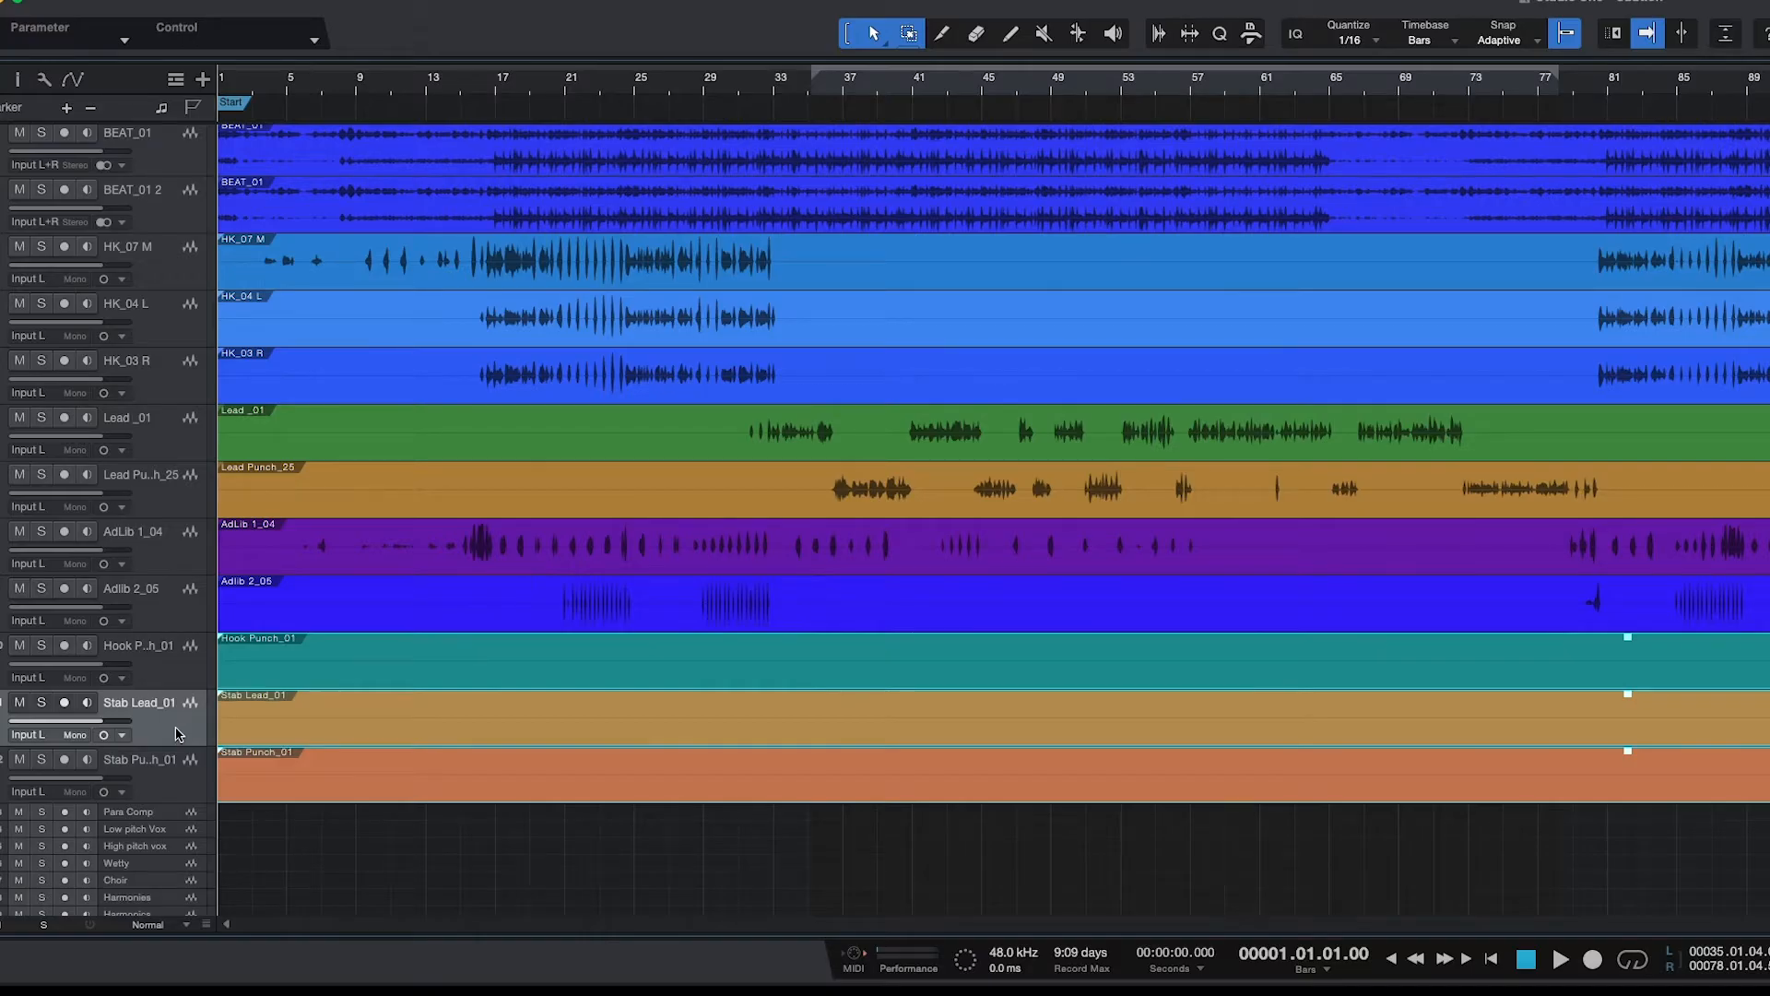
left_click(178, 687)
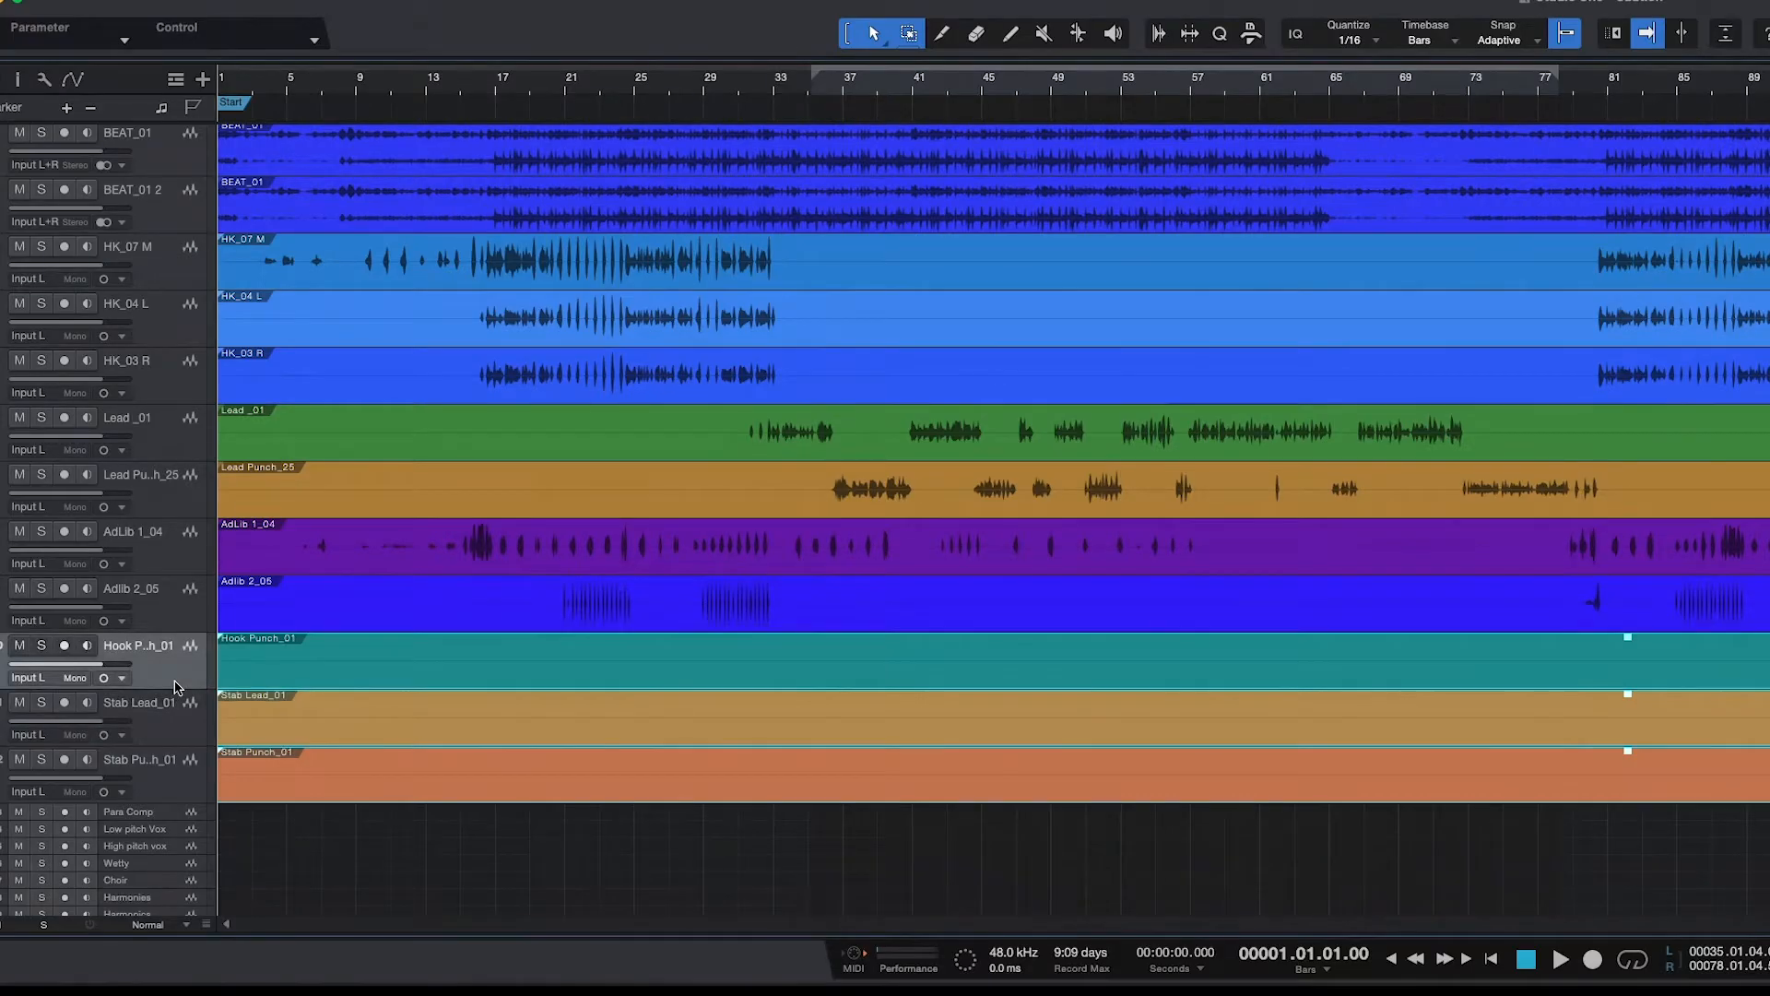
left_click(187, 794, "shift")
right_click(180, 686)
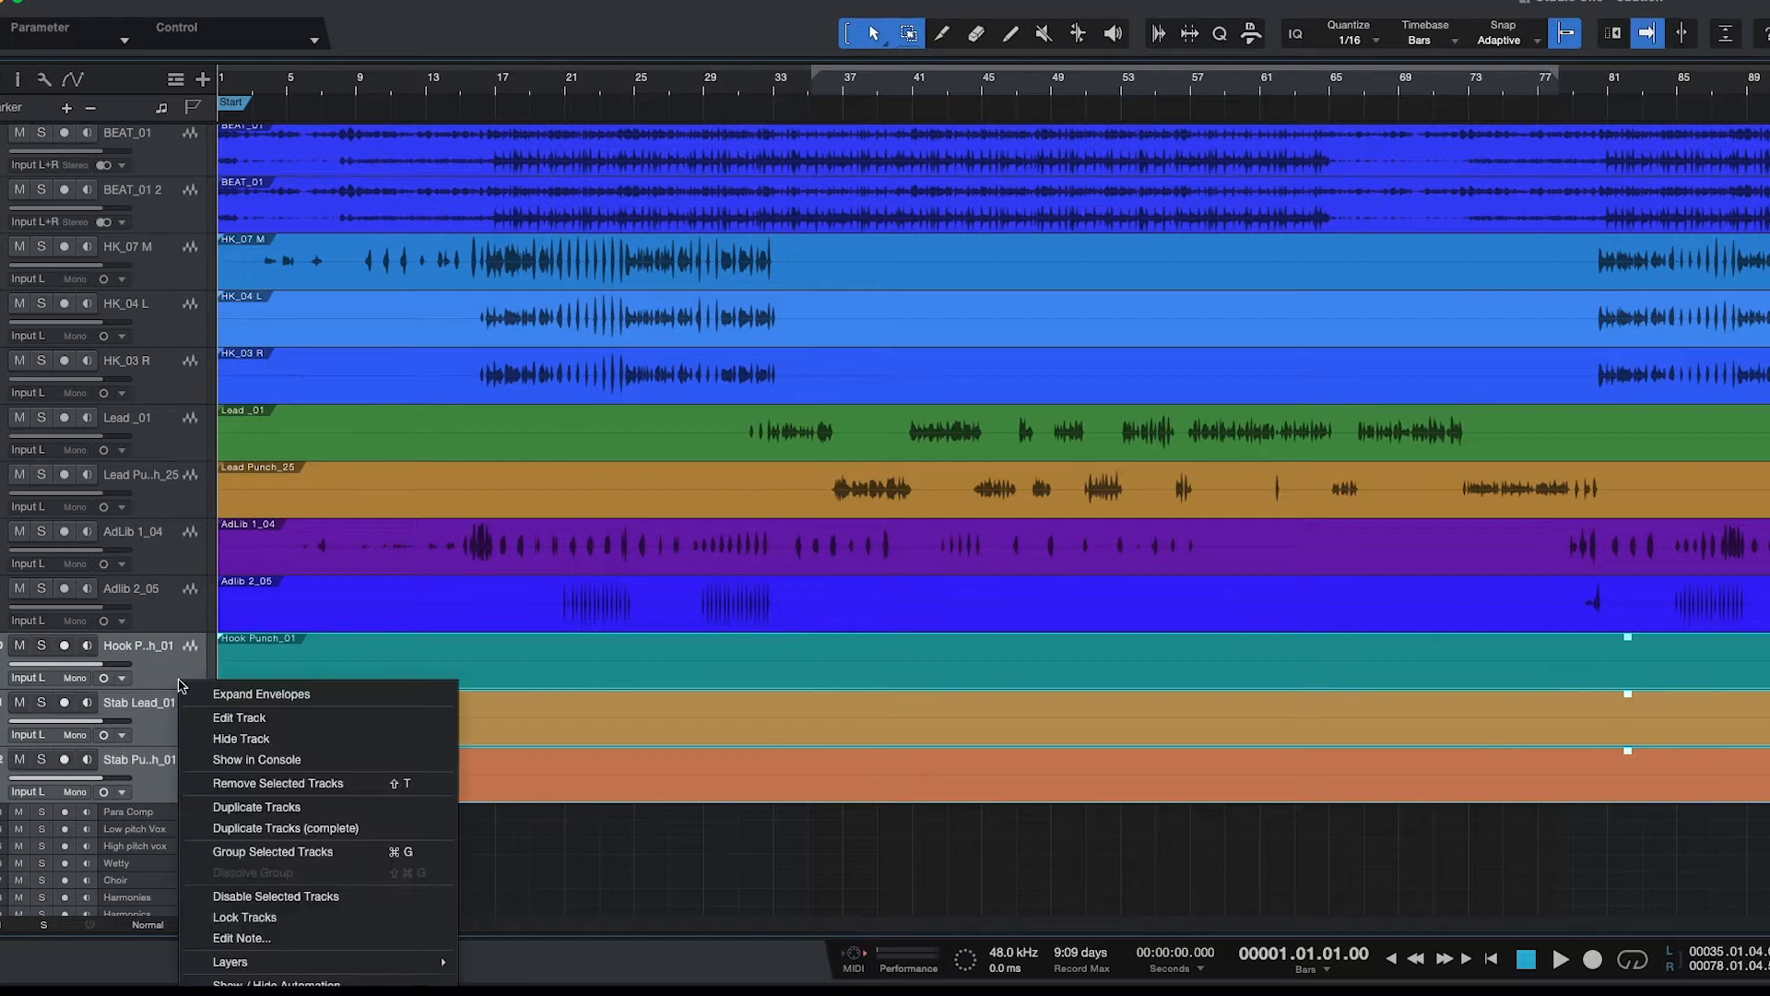
left_click(310, 782)
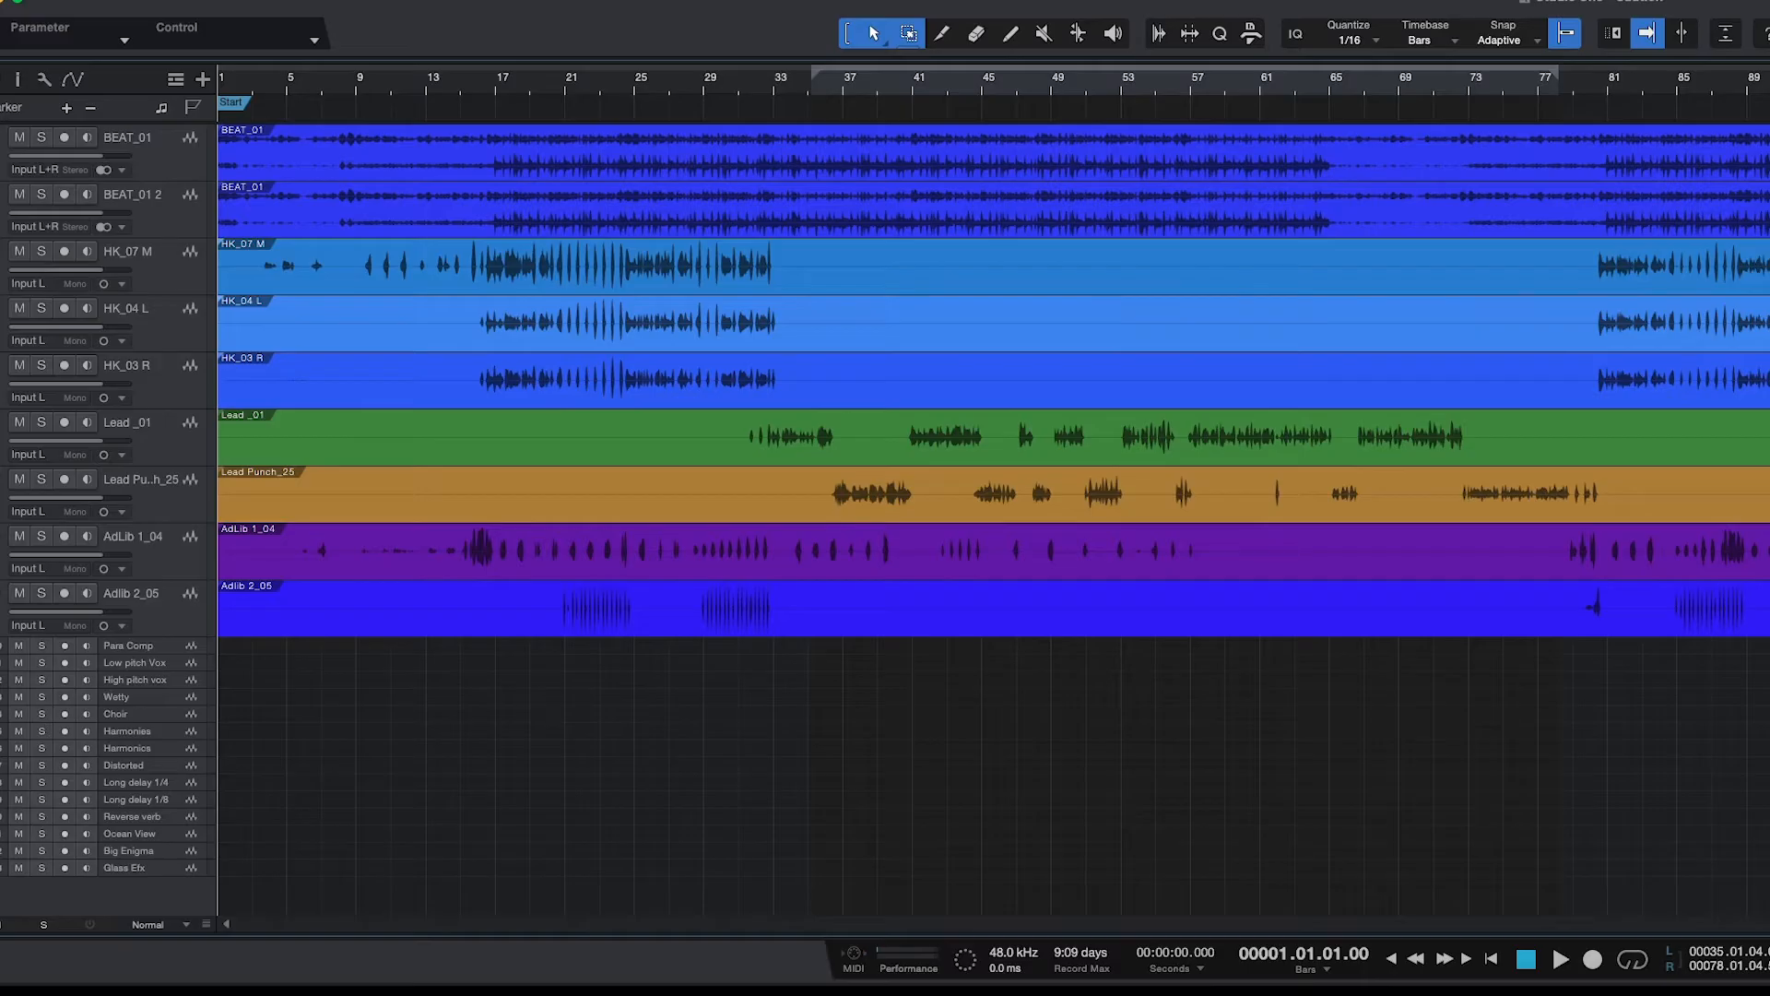
Show the console and pan BEAT_01 fully left and BEAT_01 2 fully right.
key("F3")
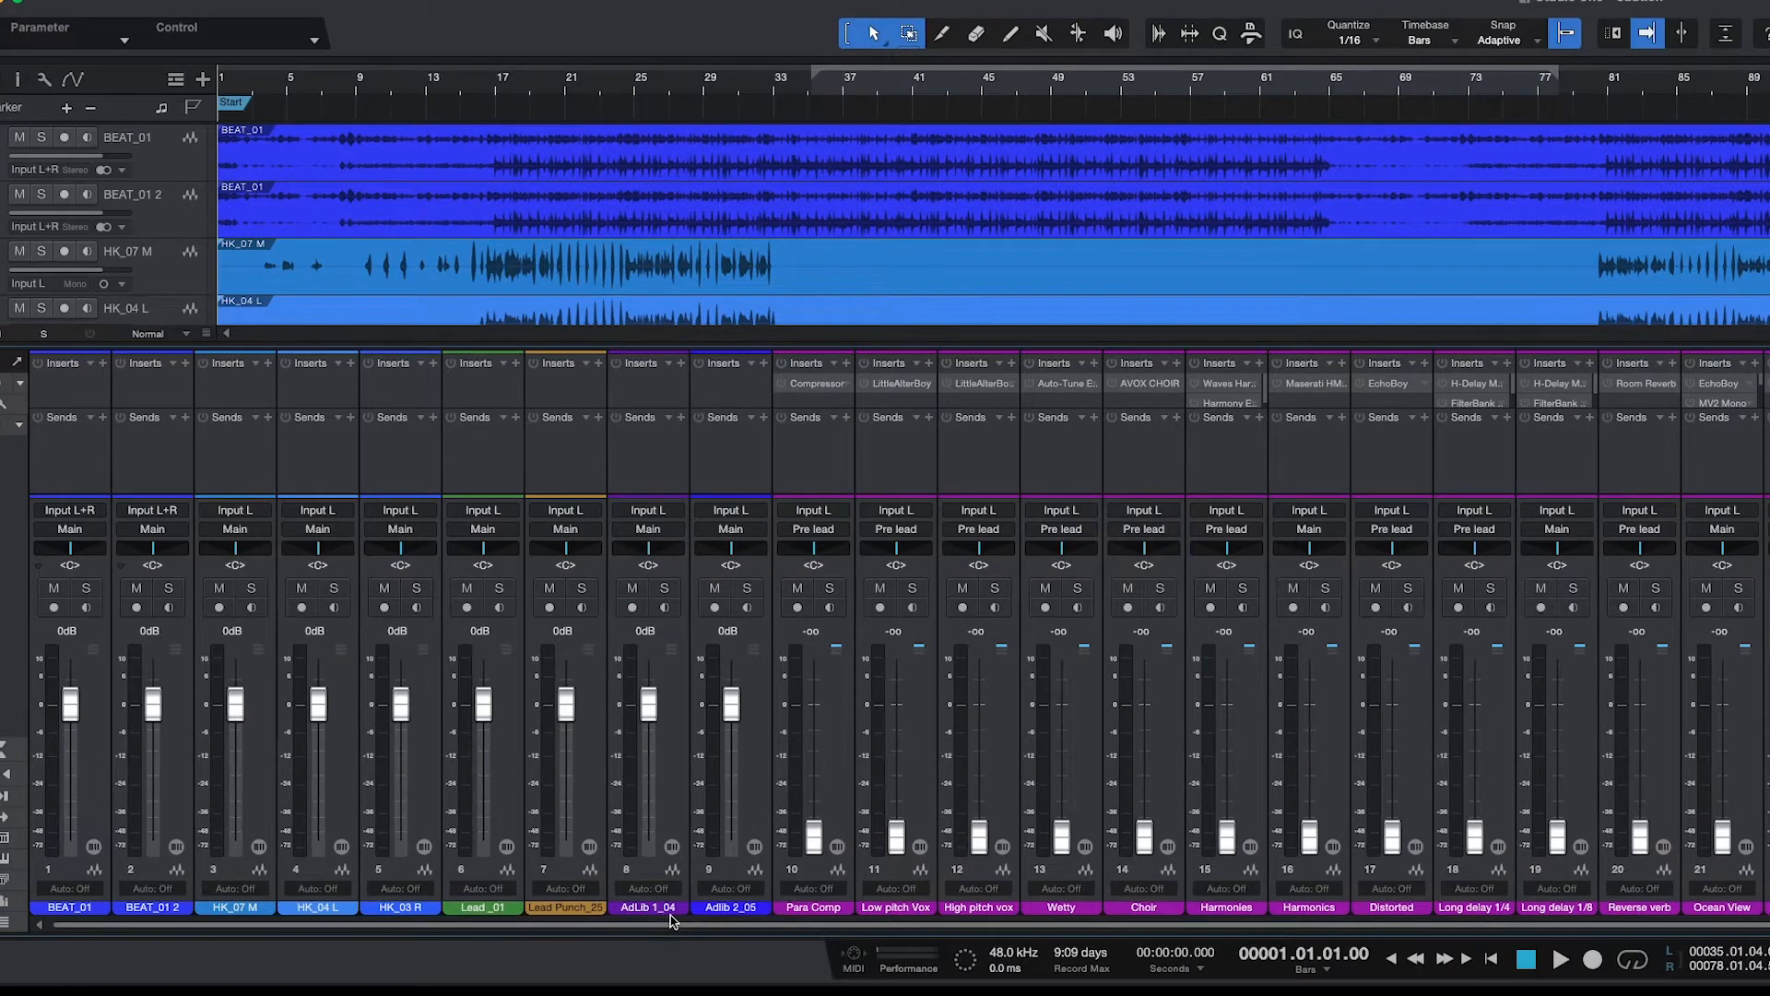
left_click(101, 755)
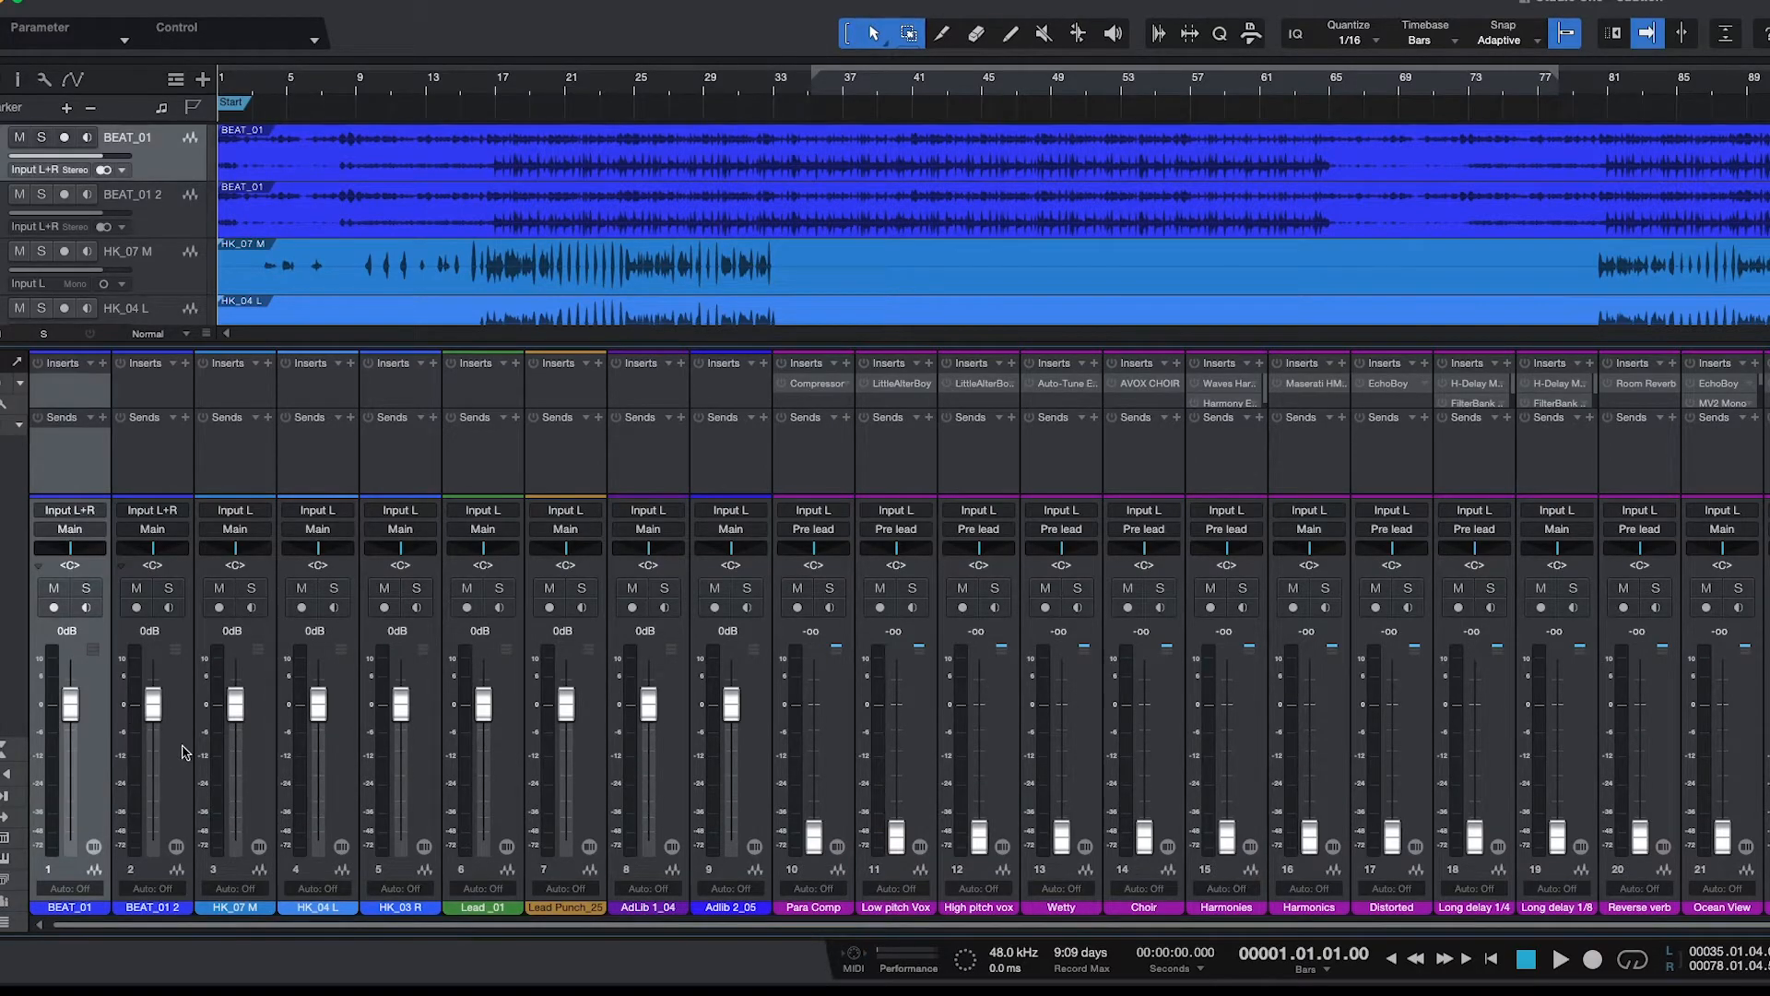
left_click_drag(72, 551, 39, 554)
left_click_drag(153, 550, 235, 565)
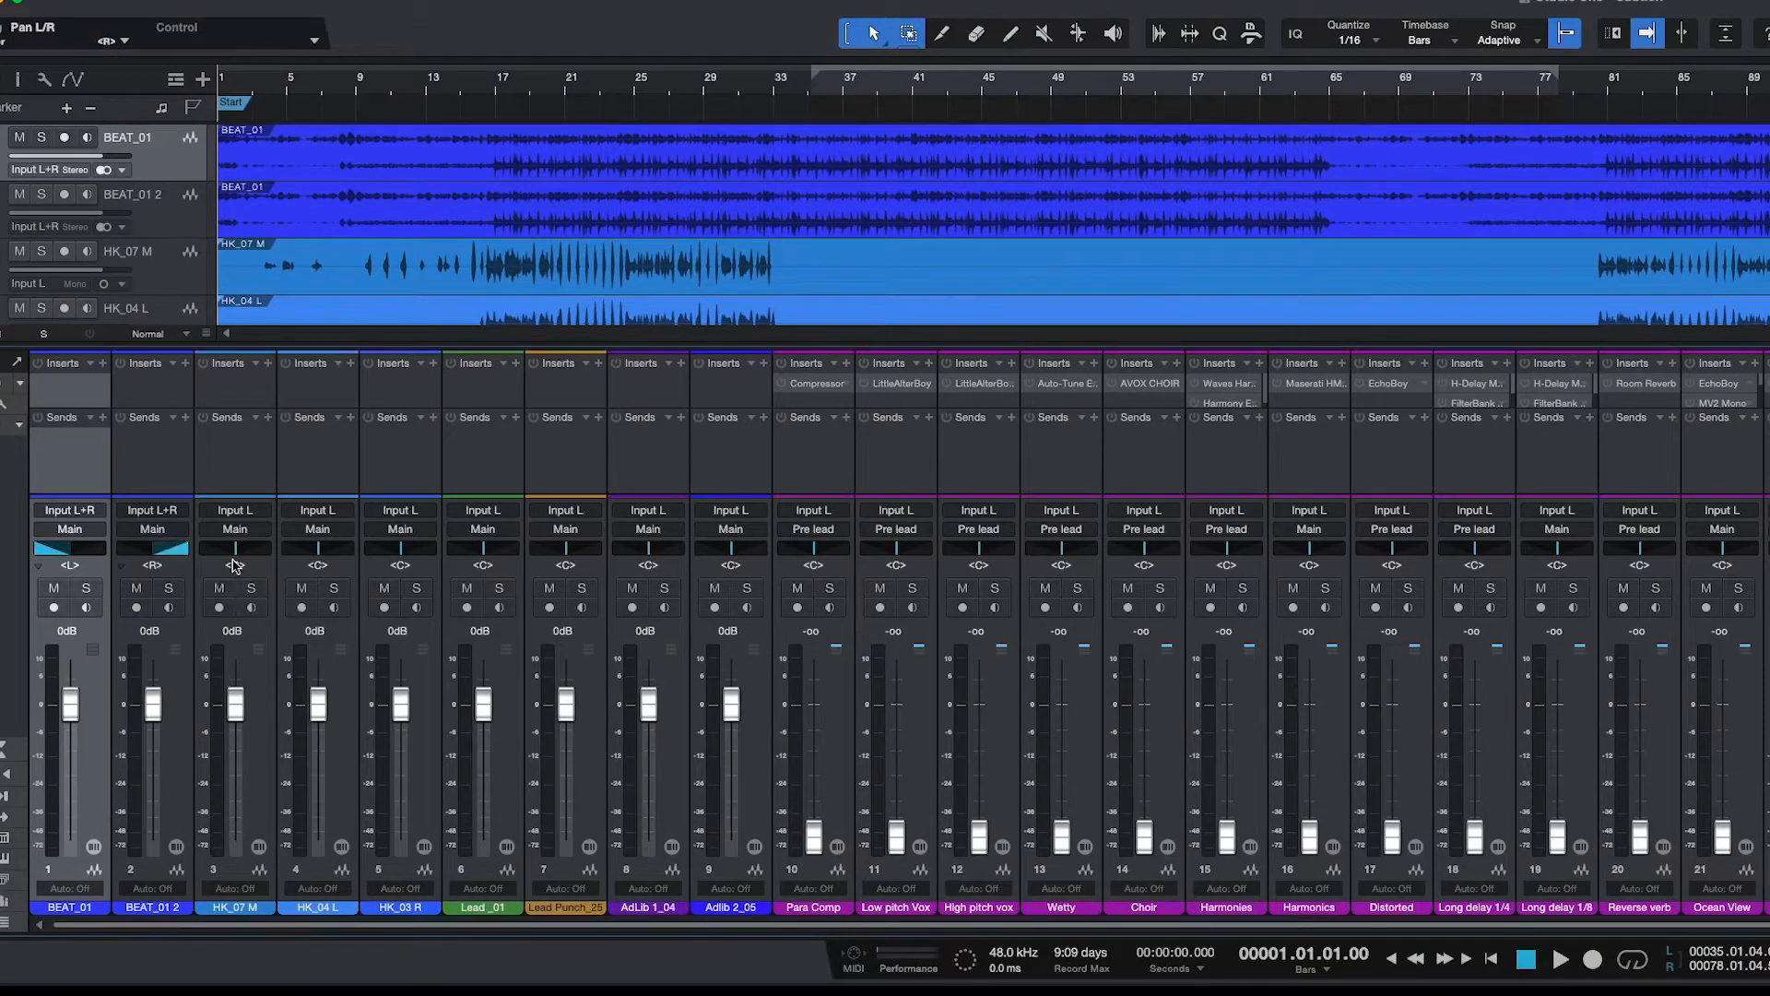
Colour both the BEAT_01 and BEAT_01 2 channels dark green.
left_click(189, 754)
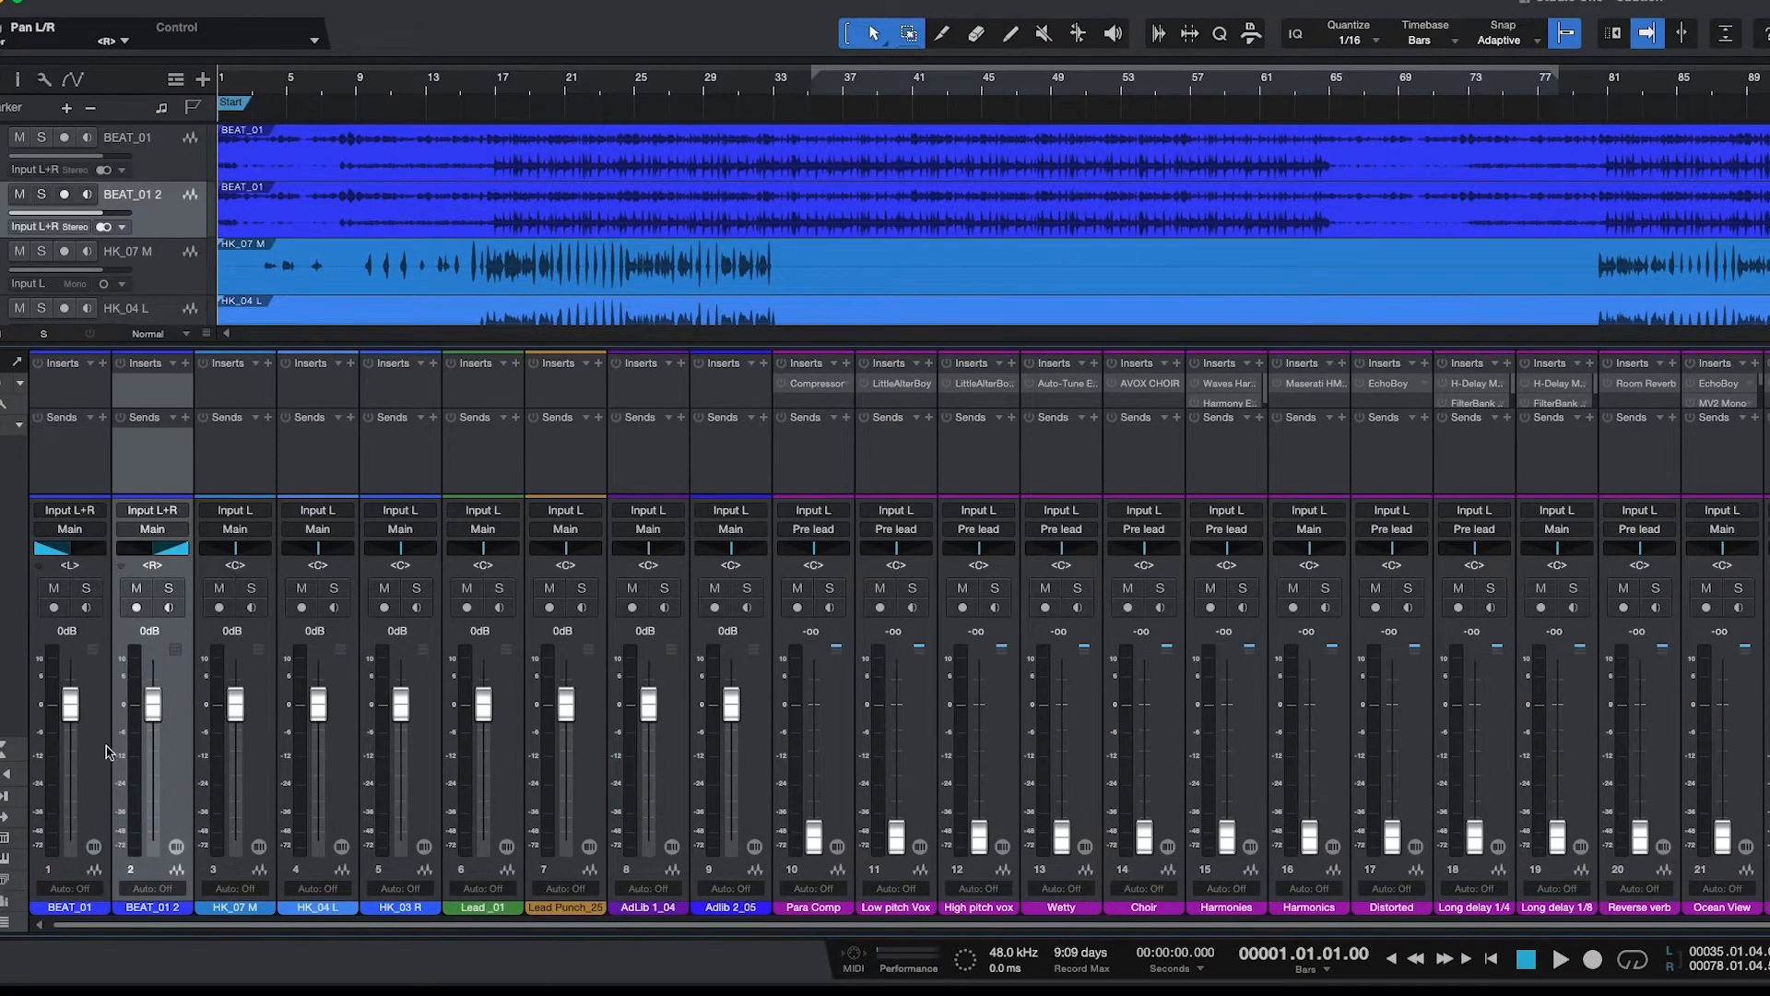
left_click(95, 799)
left_click(81, 911)
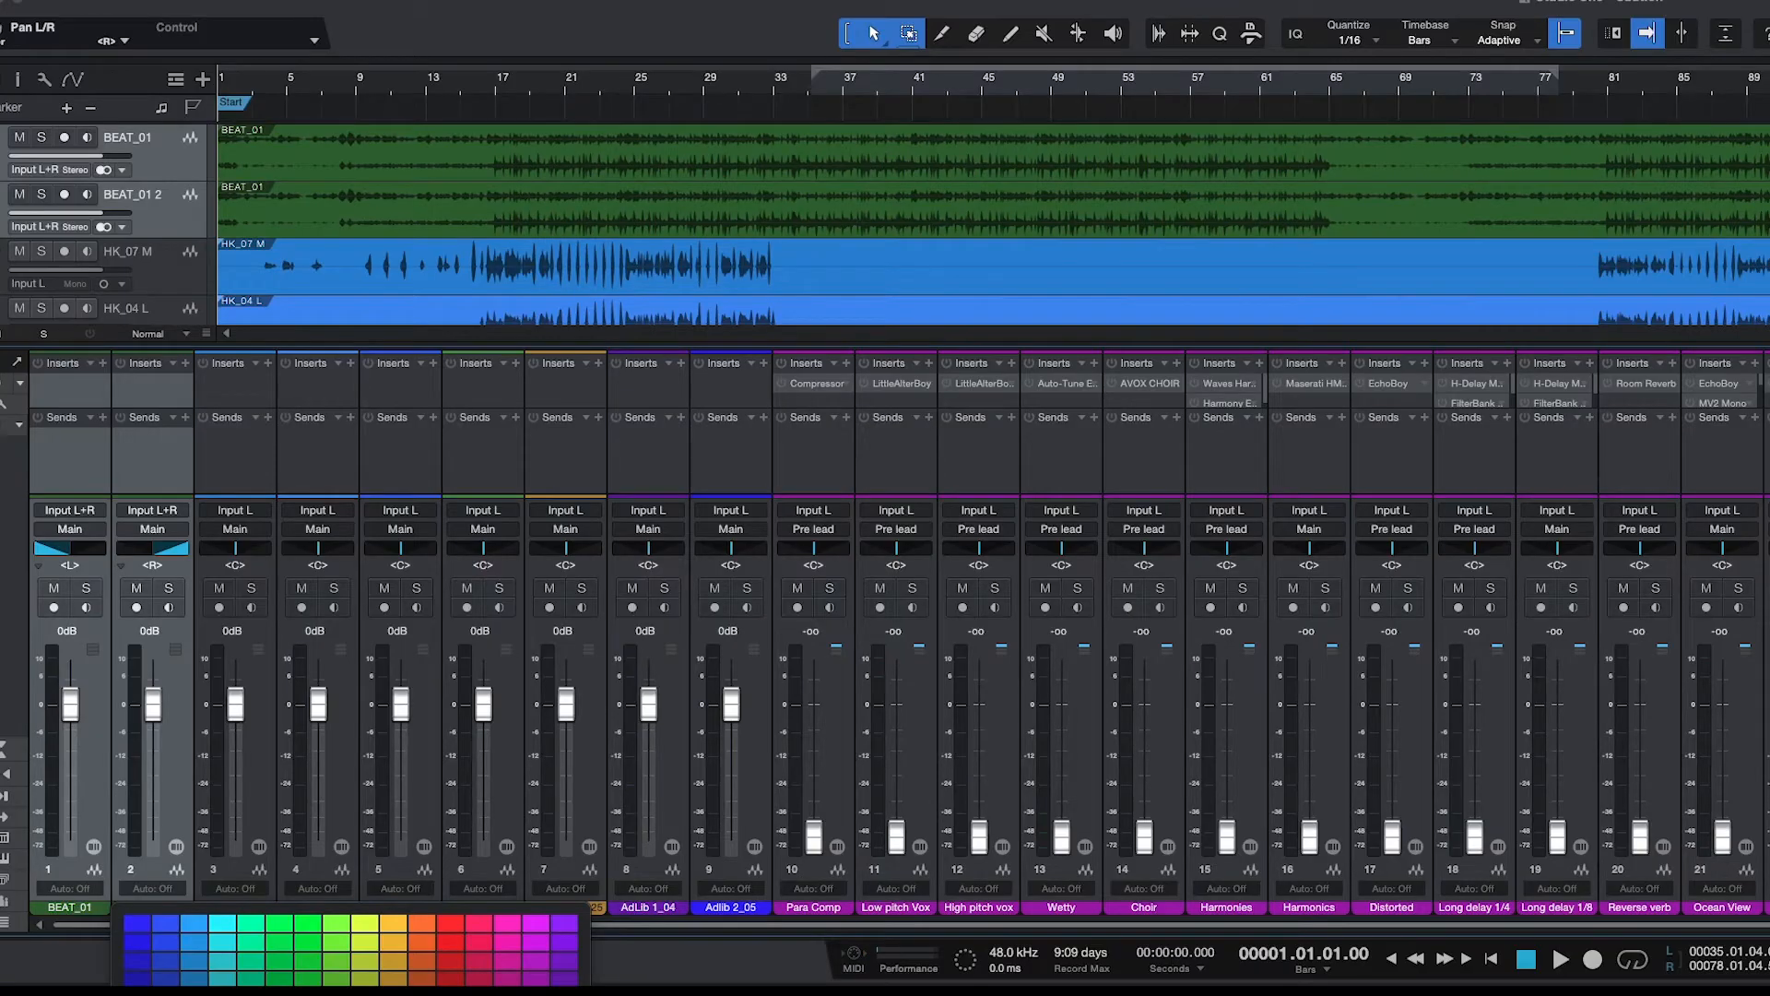
left_click(280, 991)
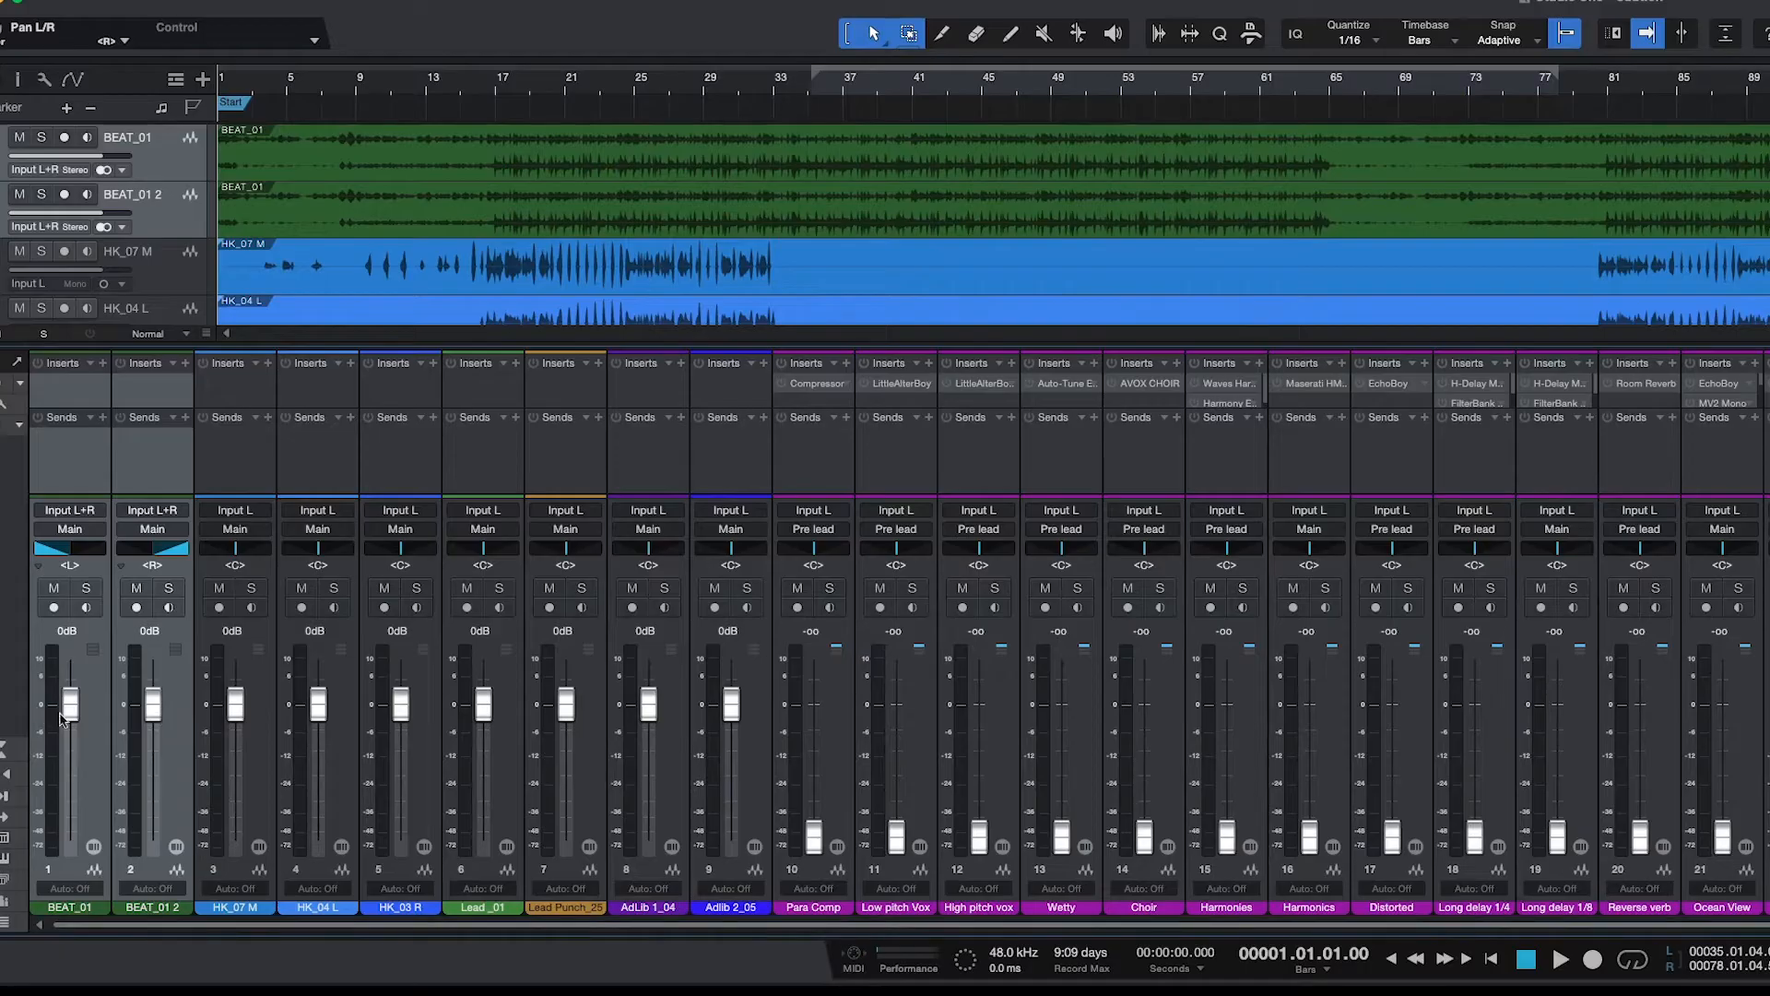
Route the outputs of BEAT_01 and BEAT_01 2 to the Drum/Beat bus.
left_click(70, 531)
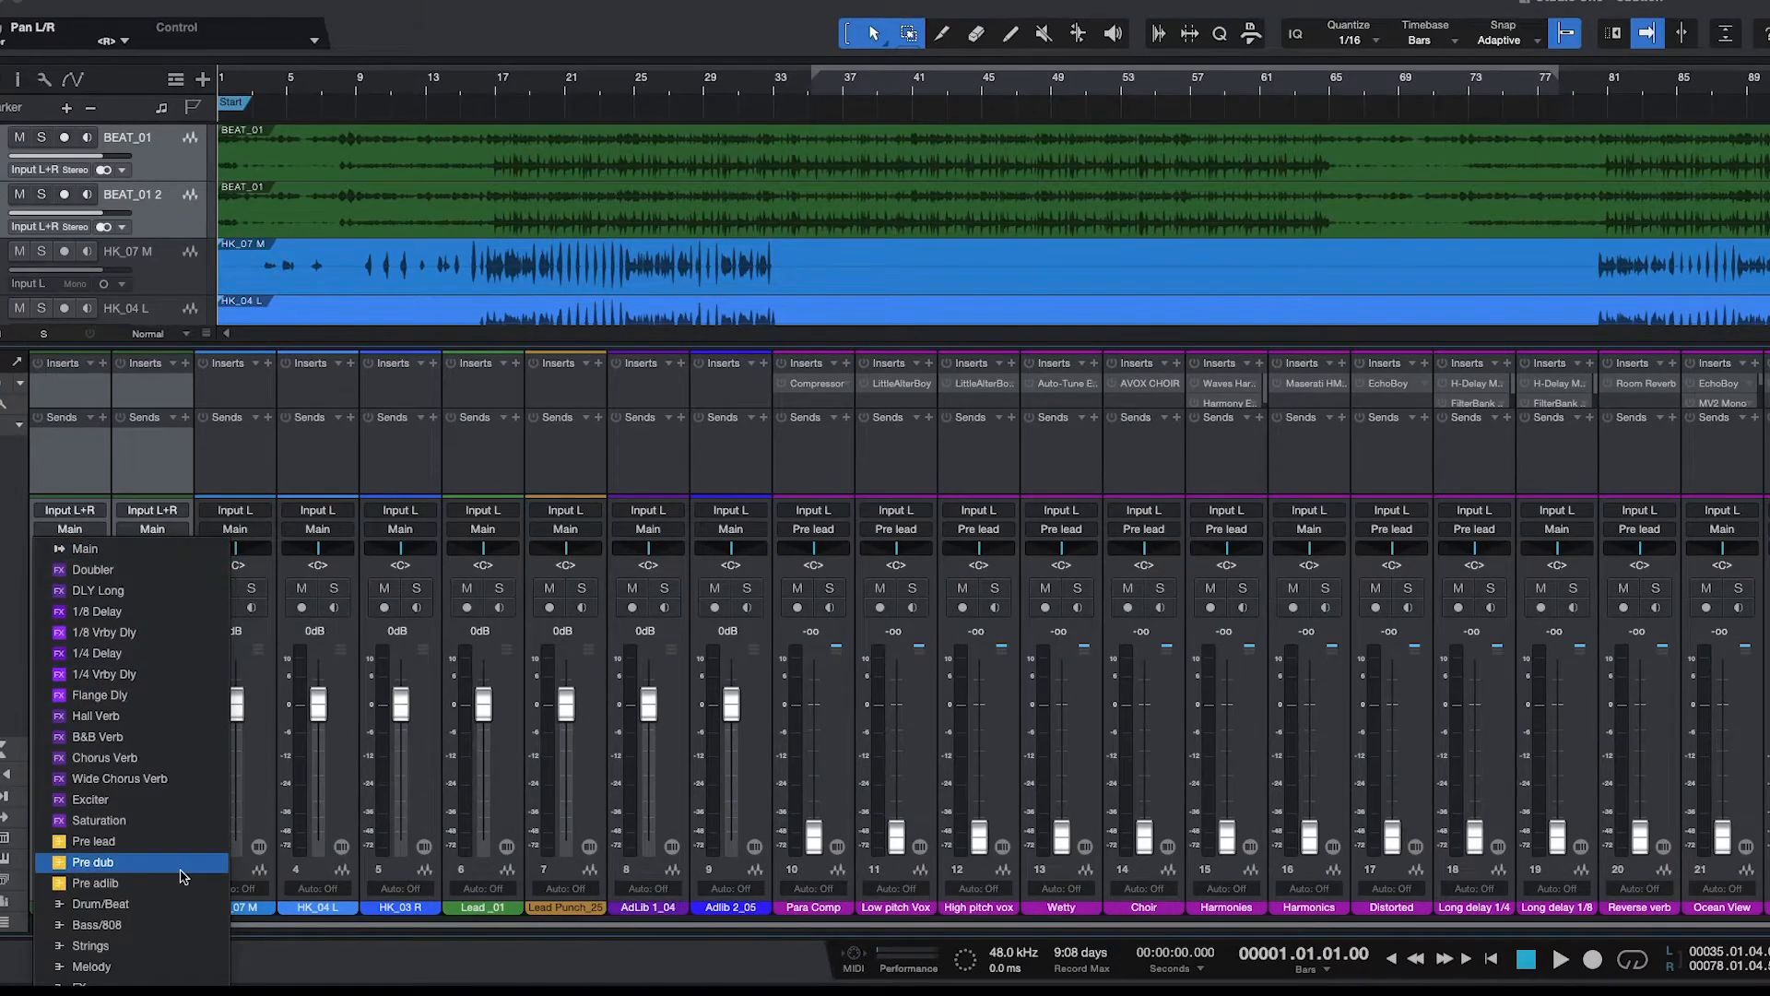
left_click(133, 904)
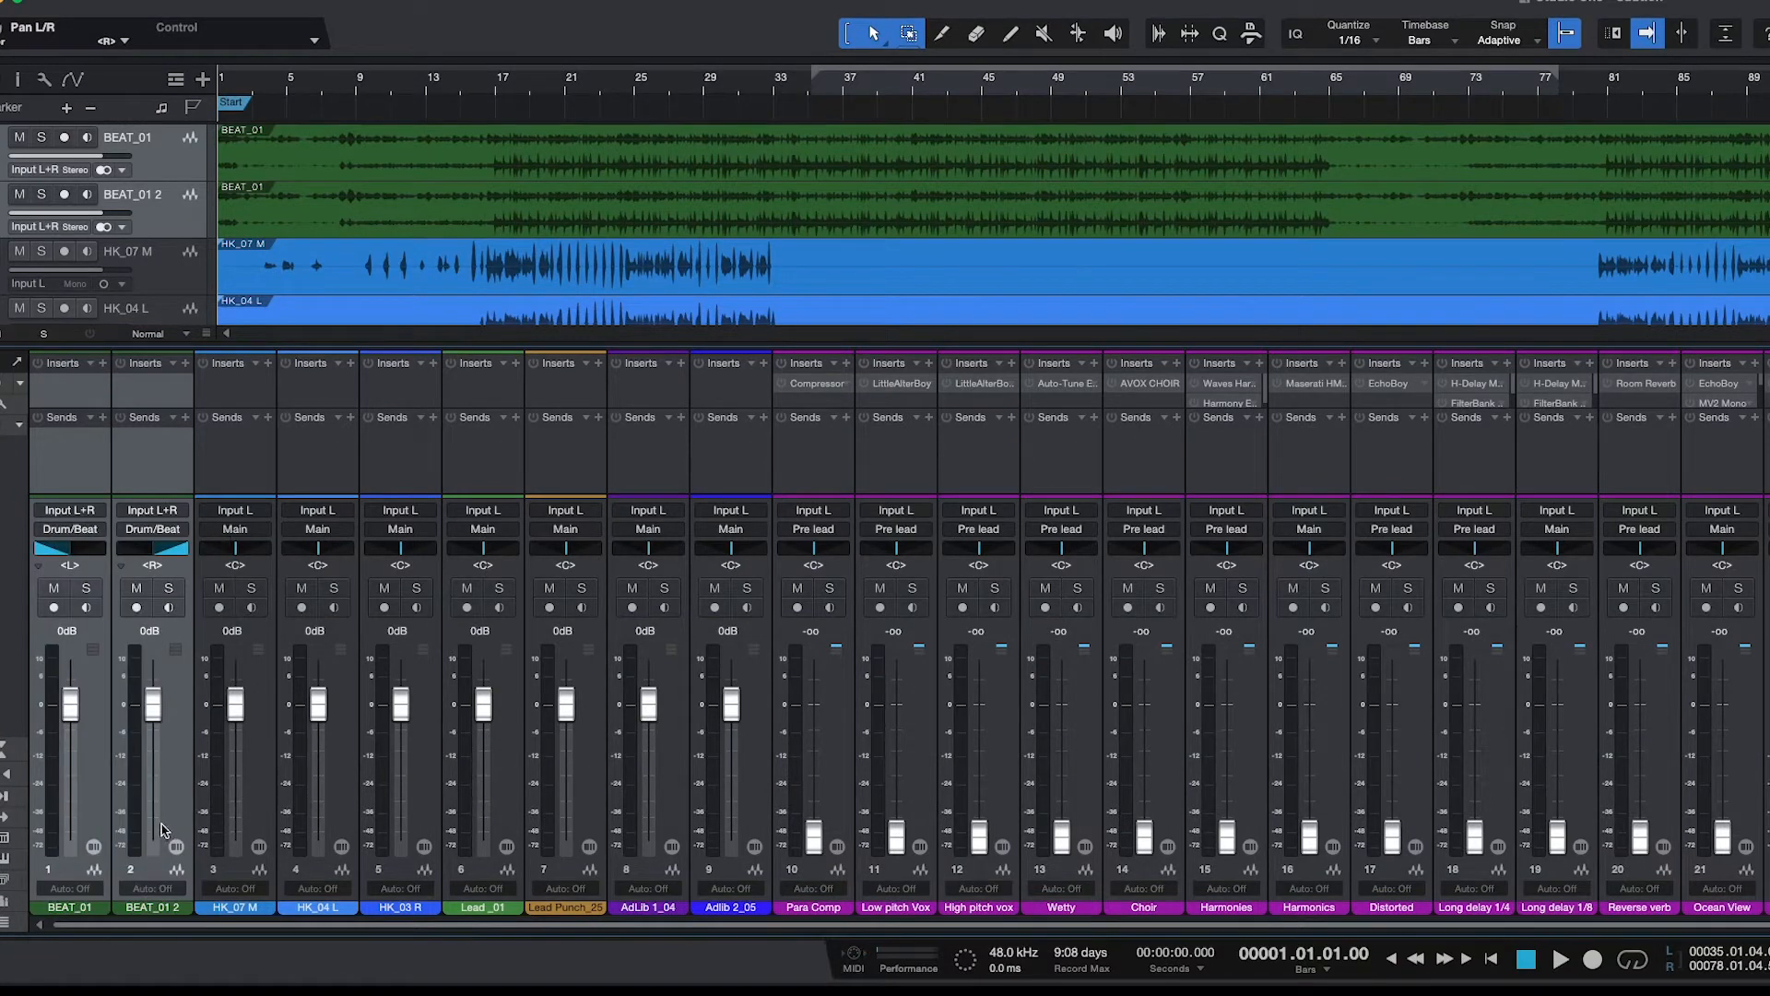
left_click(171, 791)
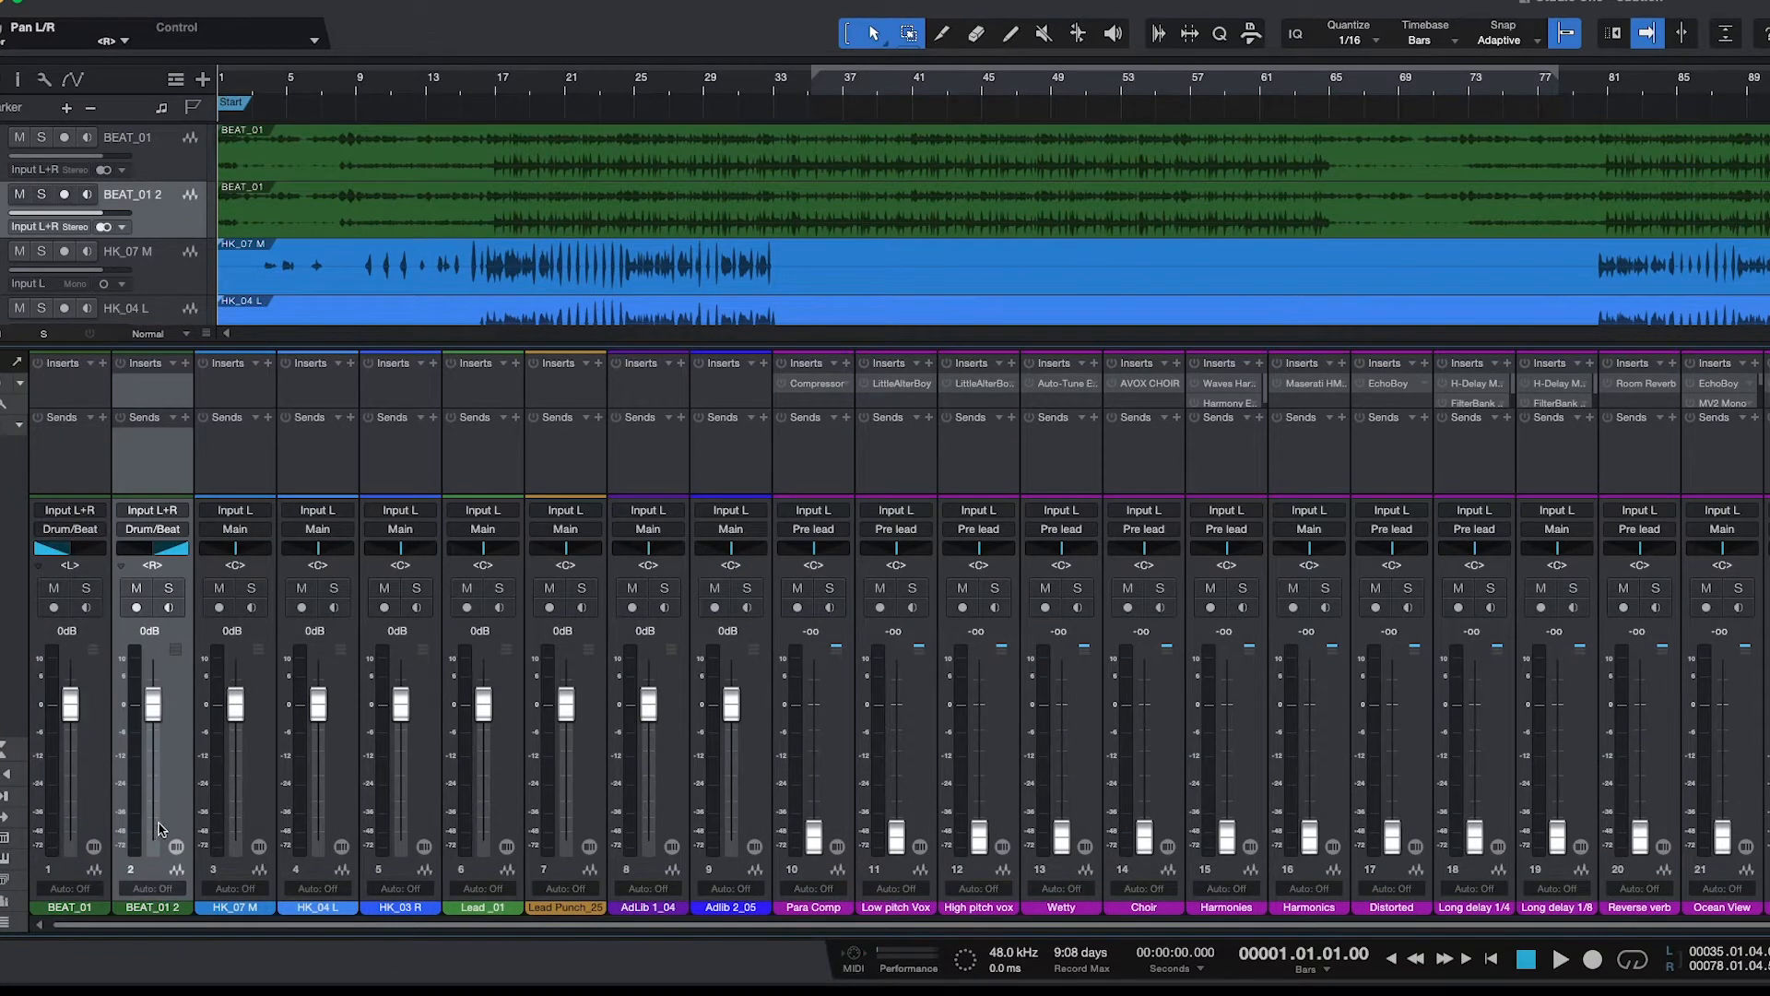
left_click(101, 722)
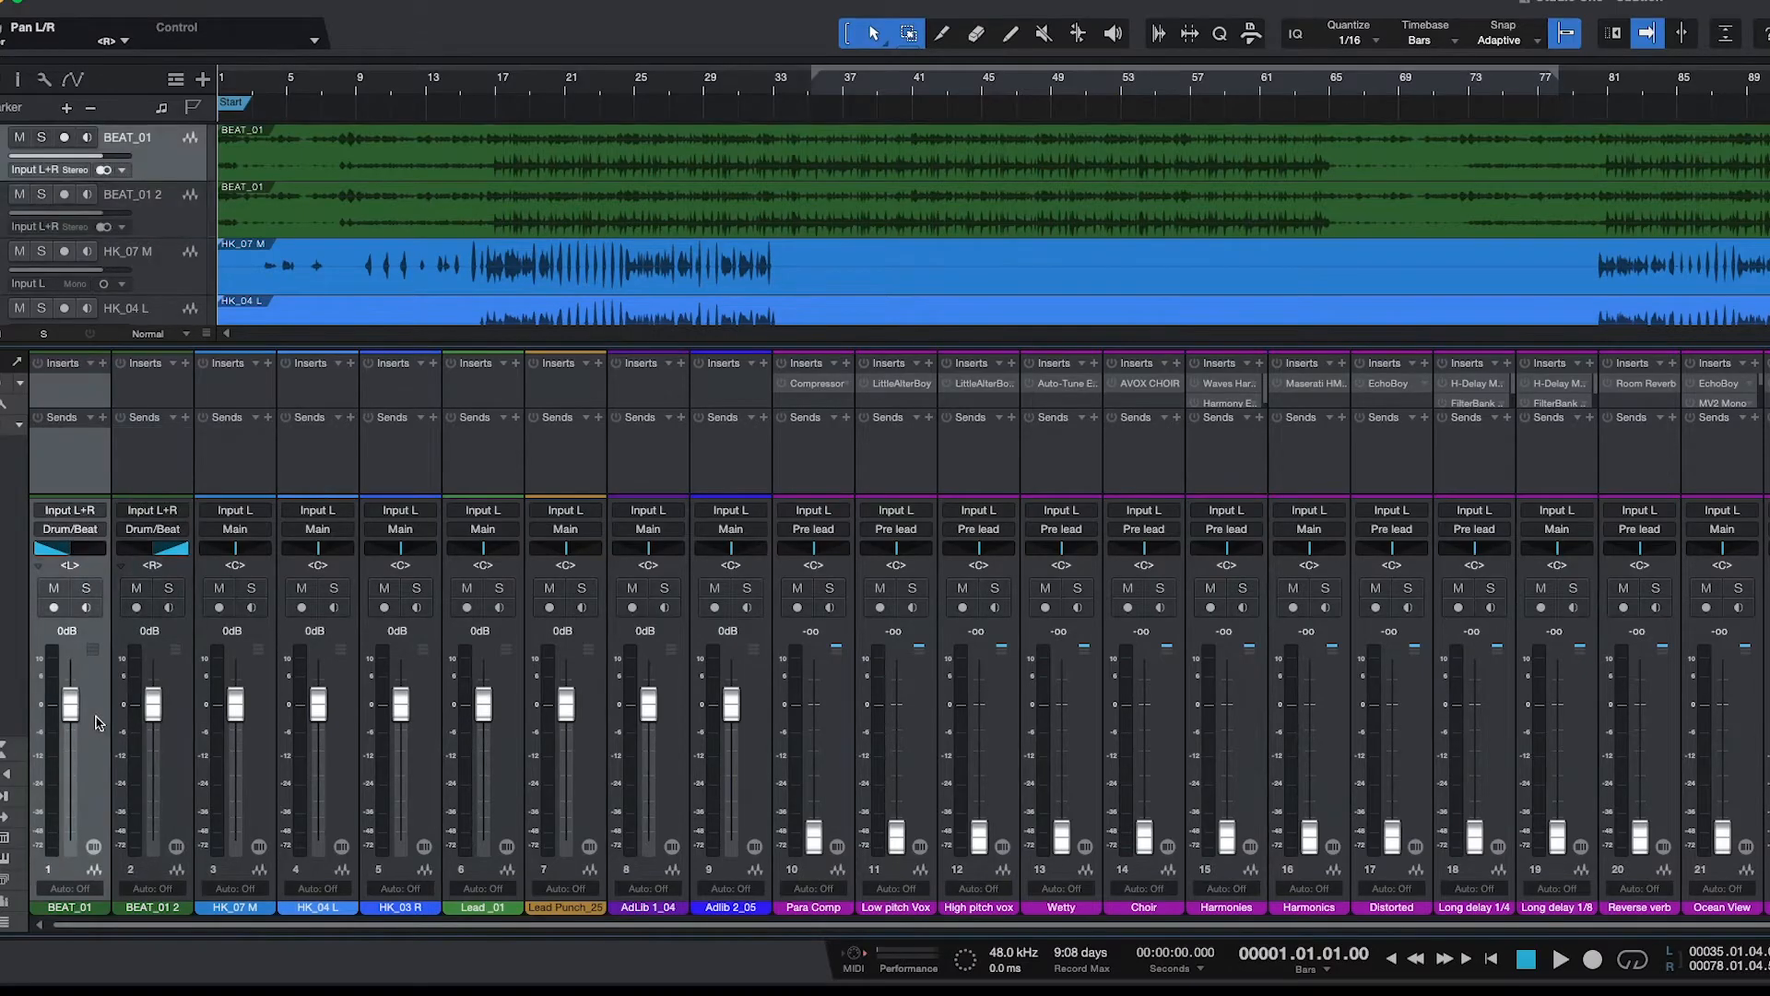
Colour the five channels from HK_07 M through Lead Punch_25 red.
left_click(269, 738)
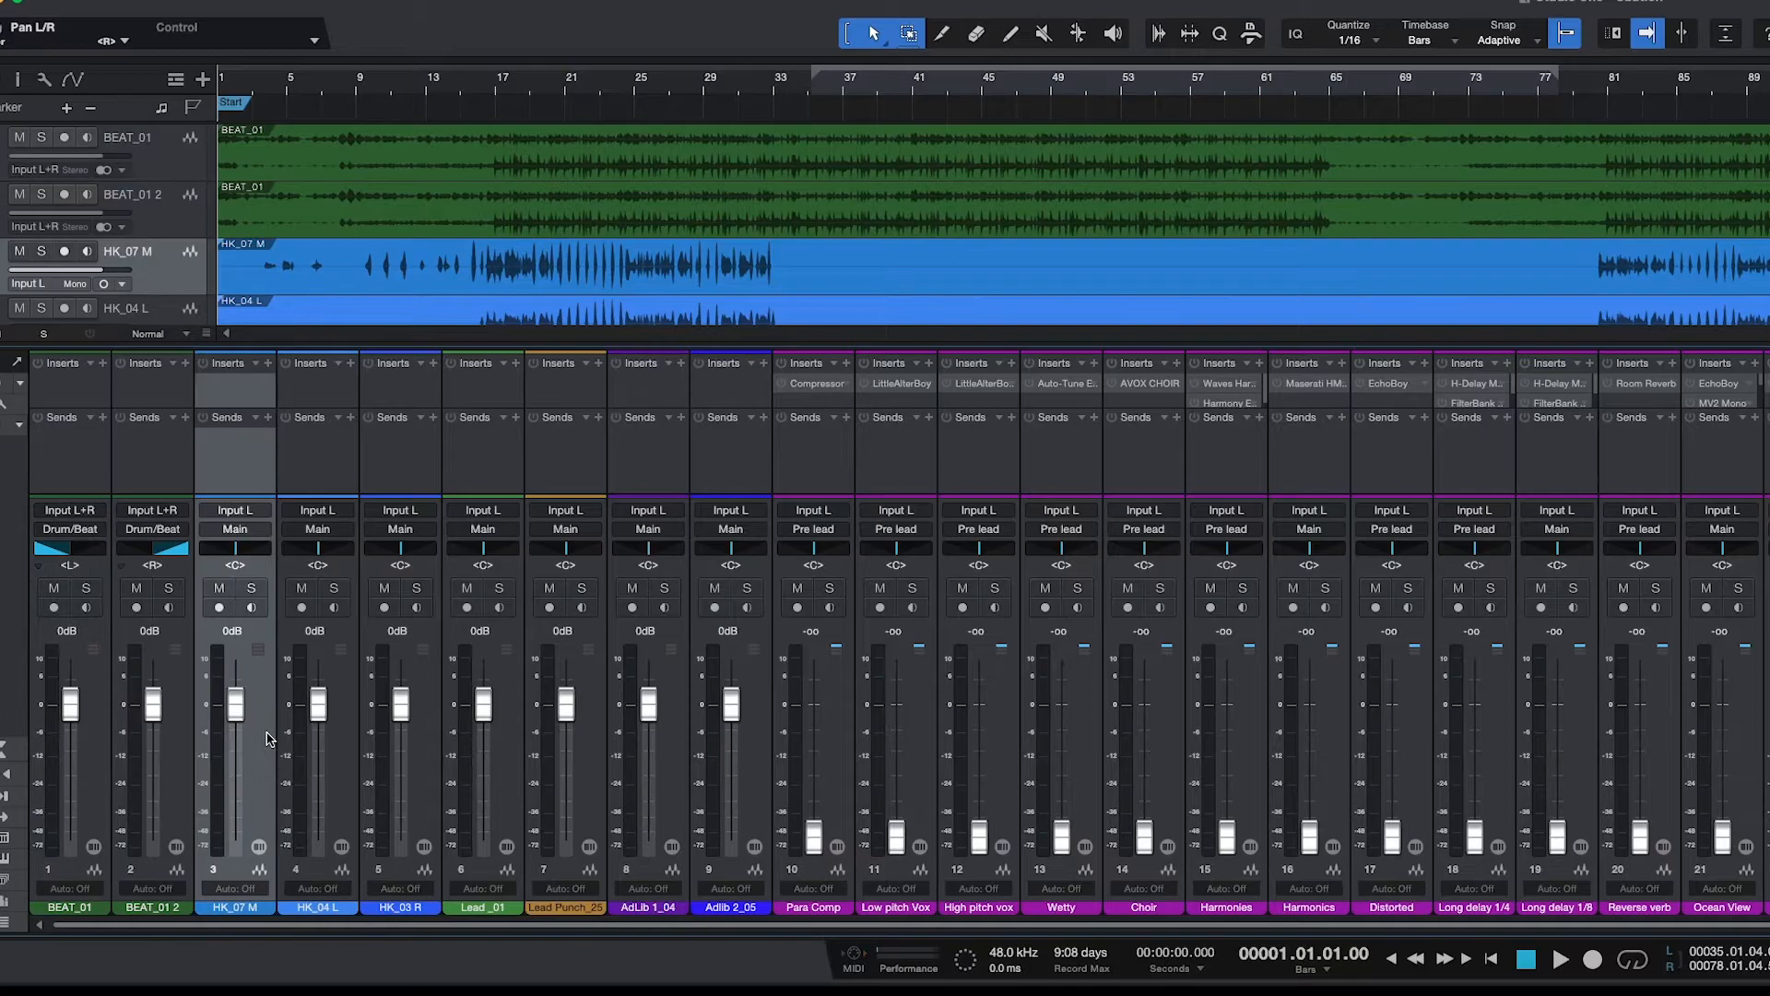
left_click(600, 767, "shift")
left_click(225, 911)
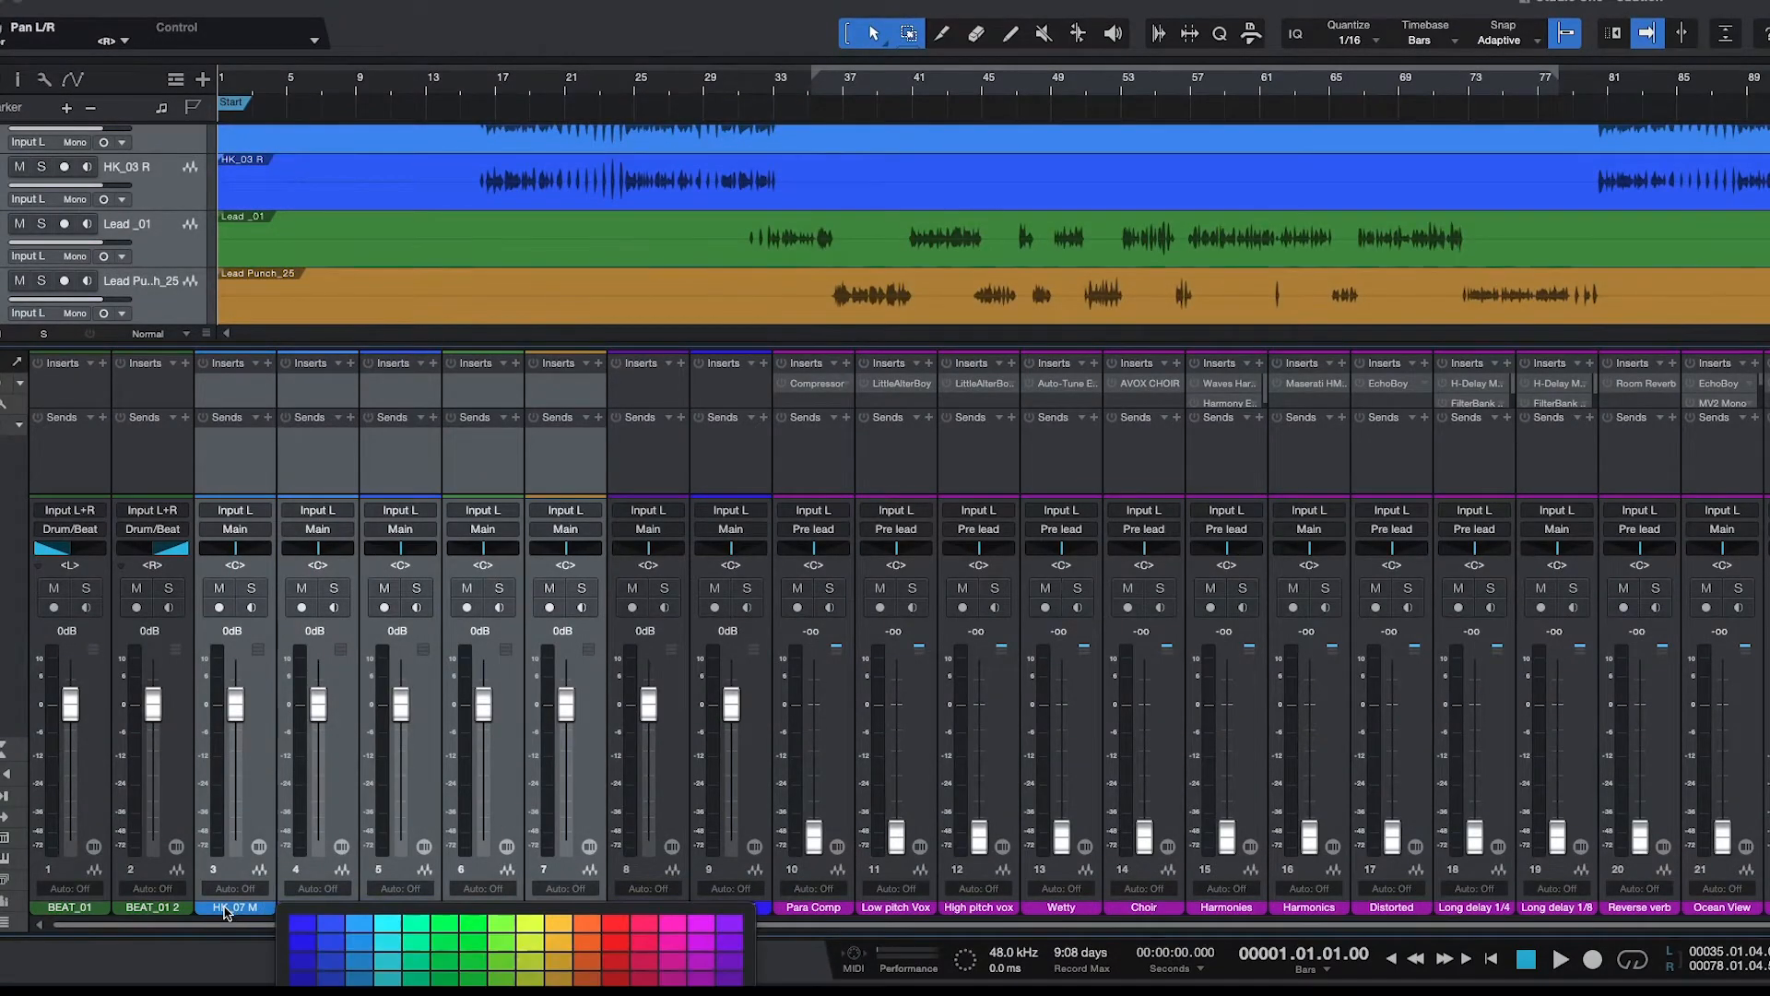
left_click(616, 924)
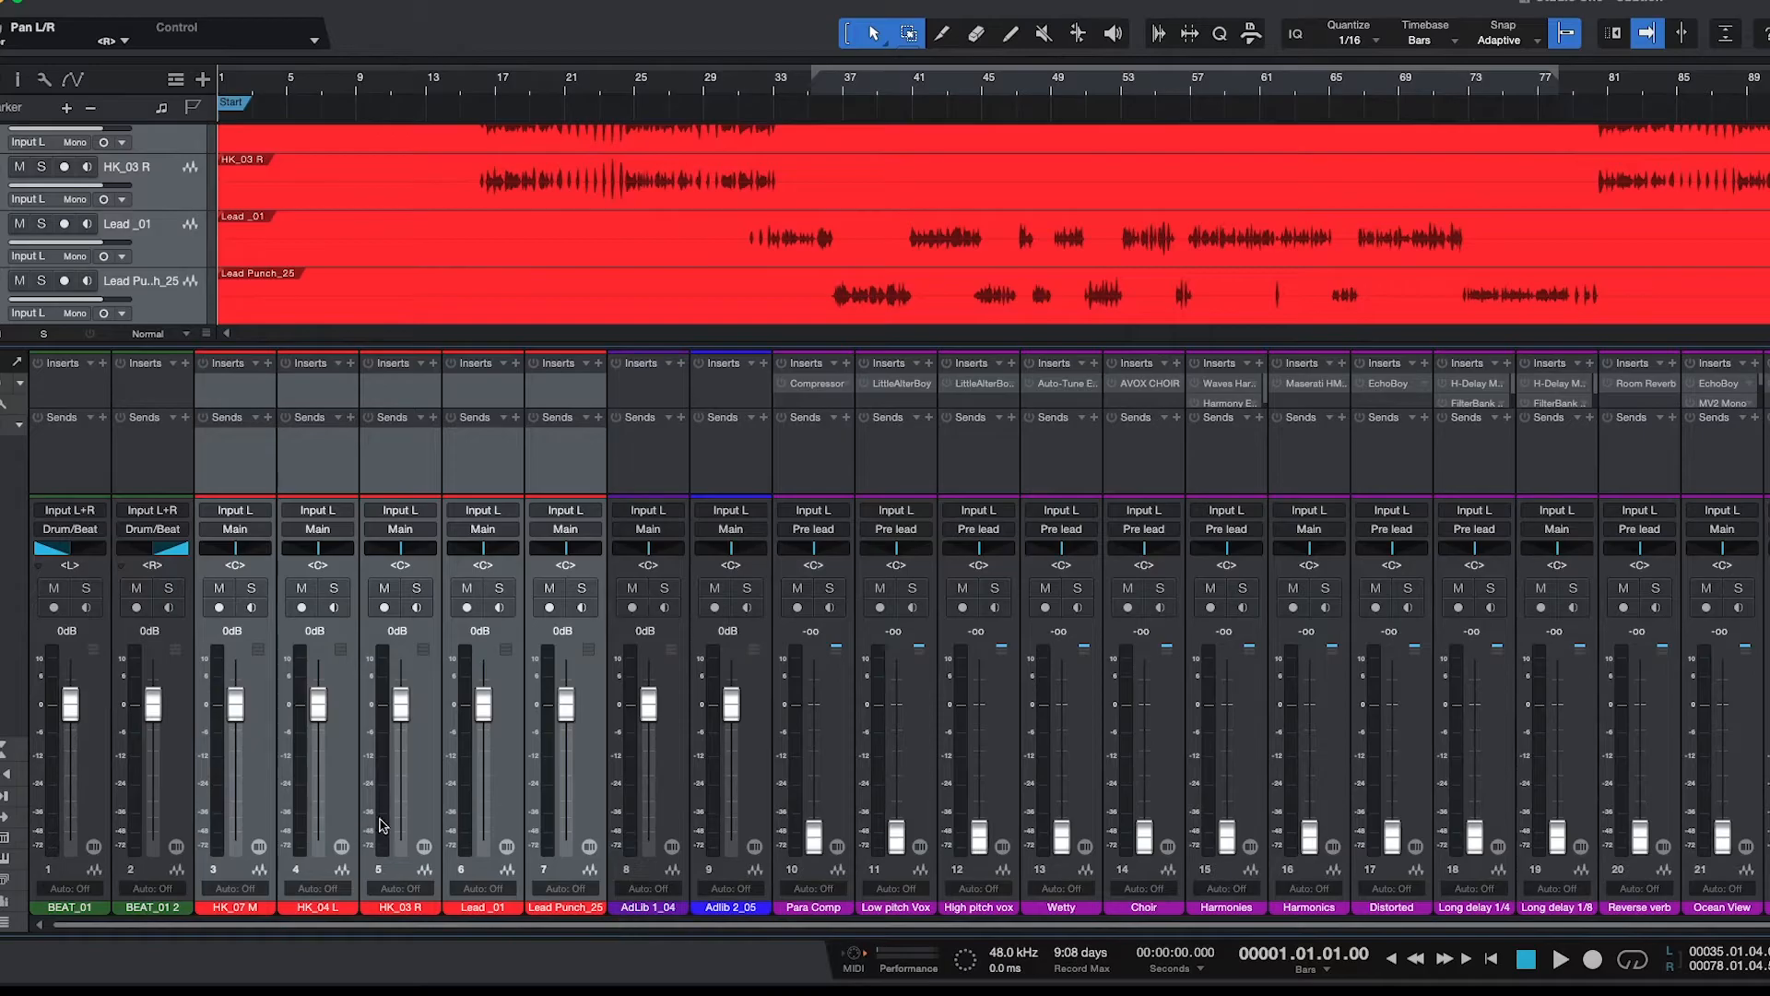
Pan HK_04 L fully left and HK_03 R fully right.
left_click(349, 781)
left_click(413, 788)
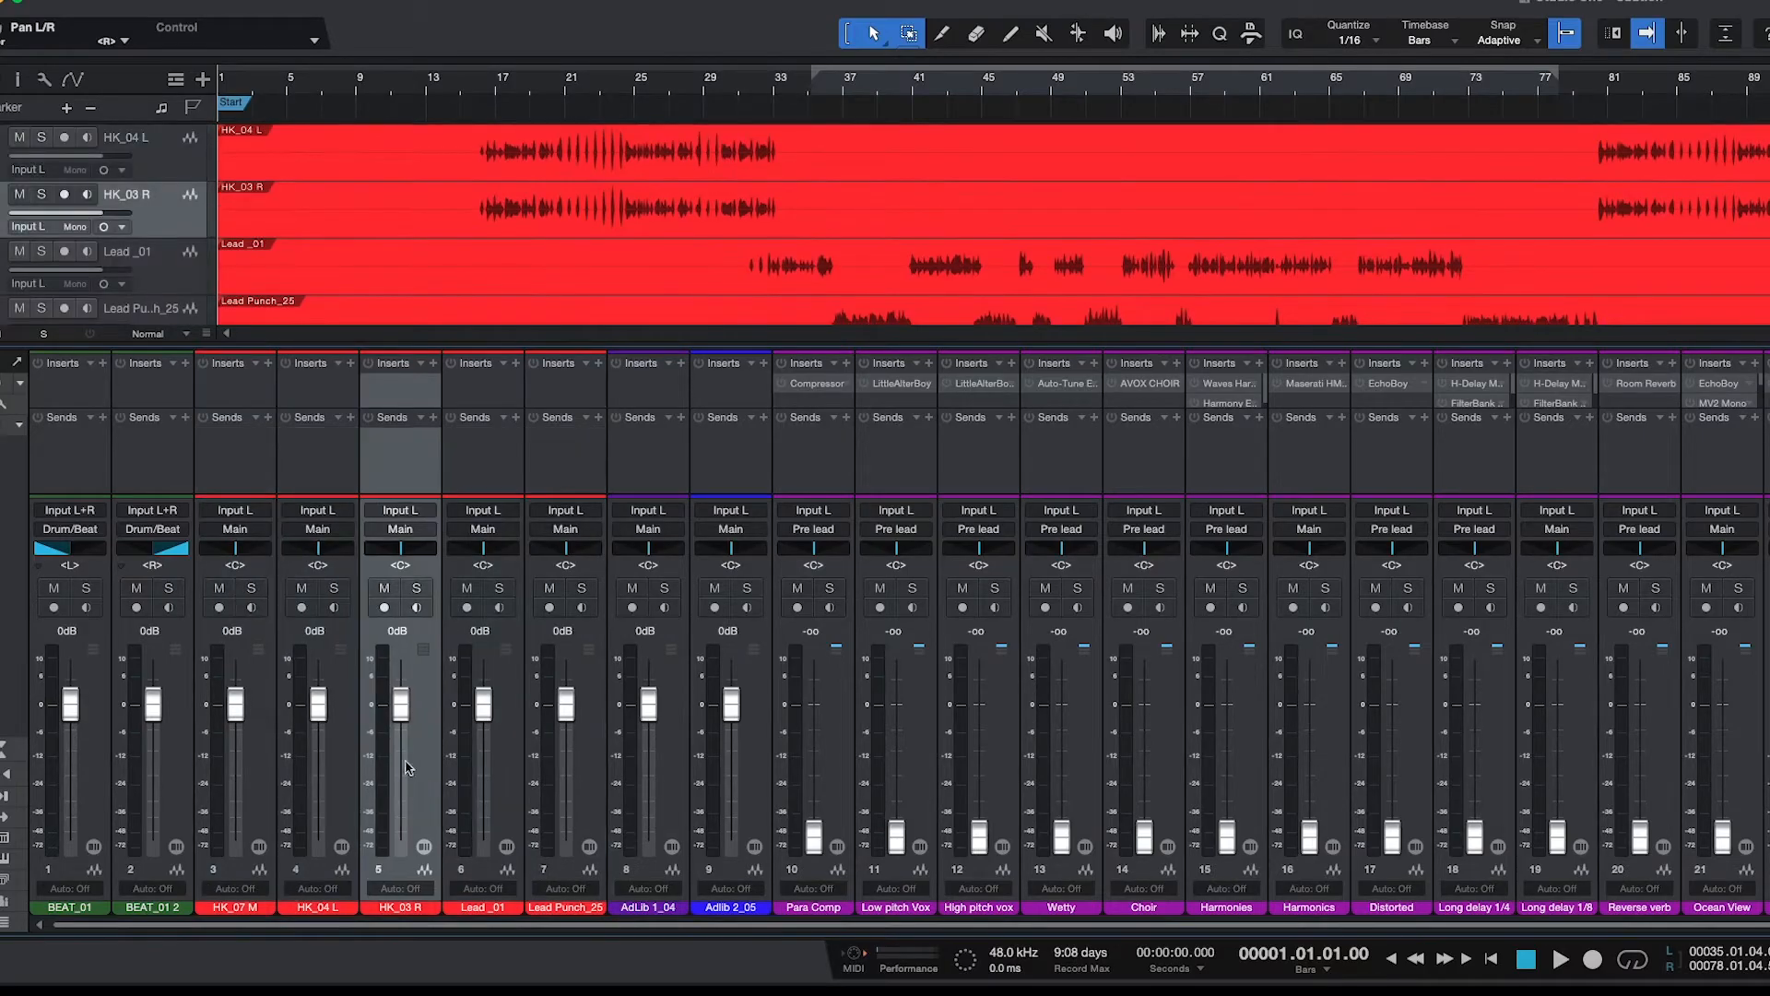
left_click(349, 750)
left_click_drag(322, 554, 276, 559)
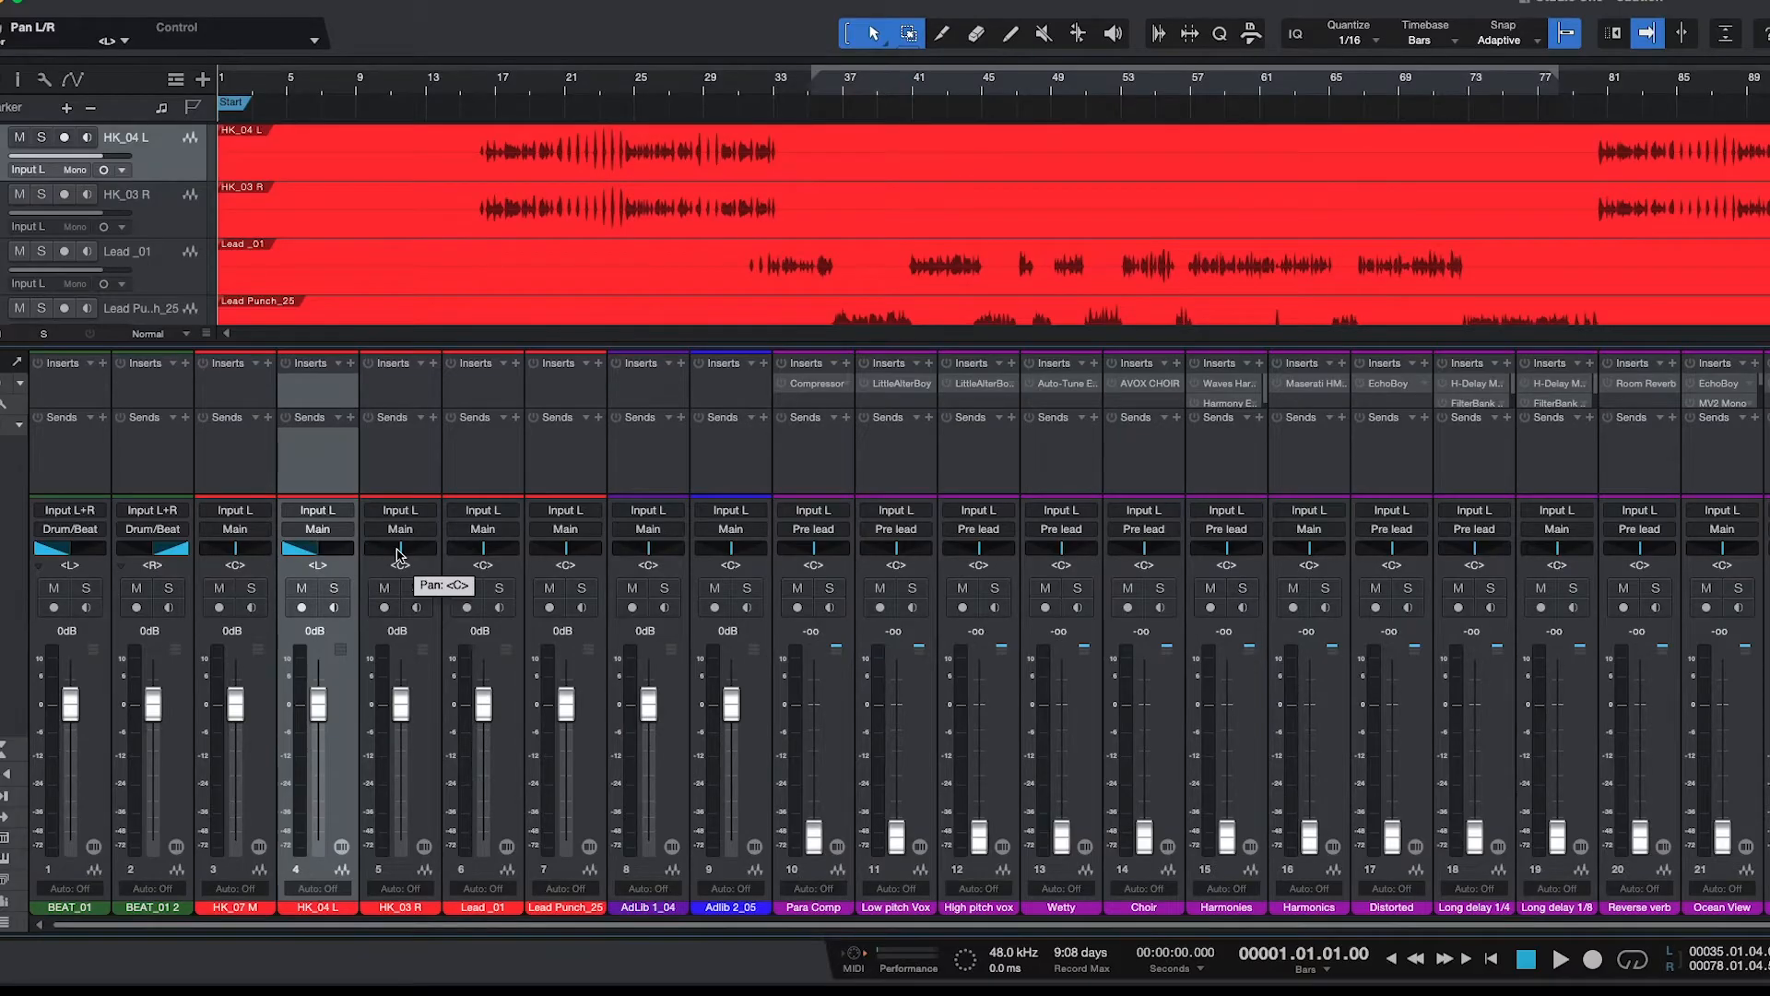
left_click_drag(401, 553, 444, 563)
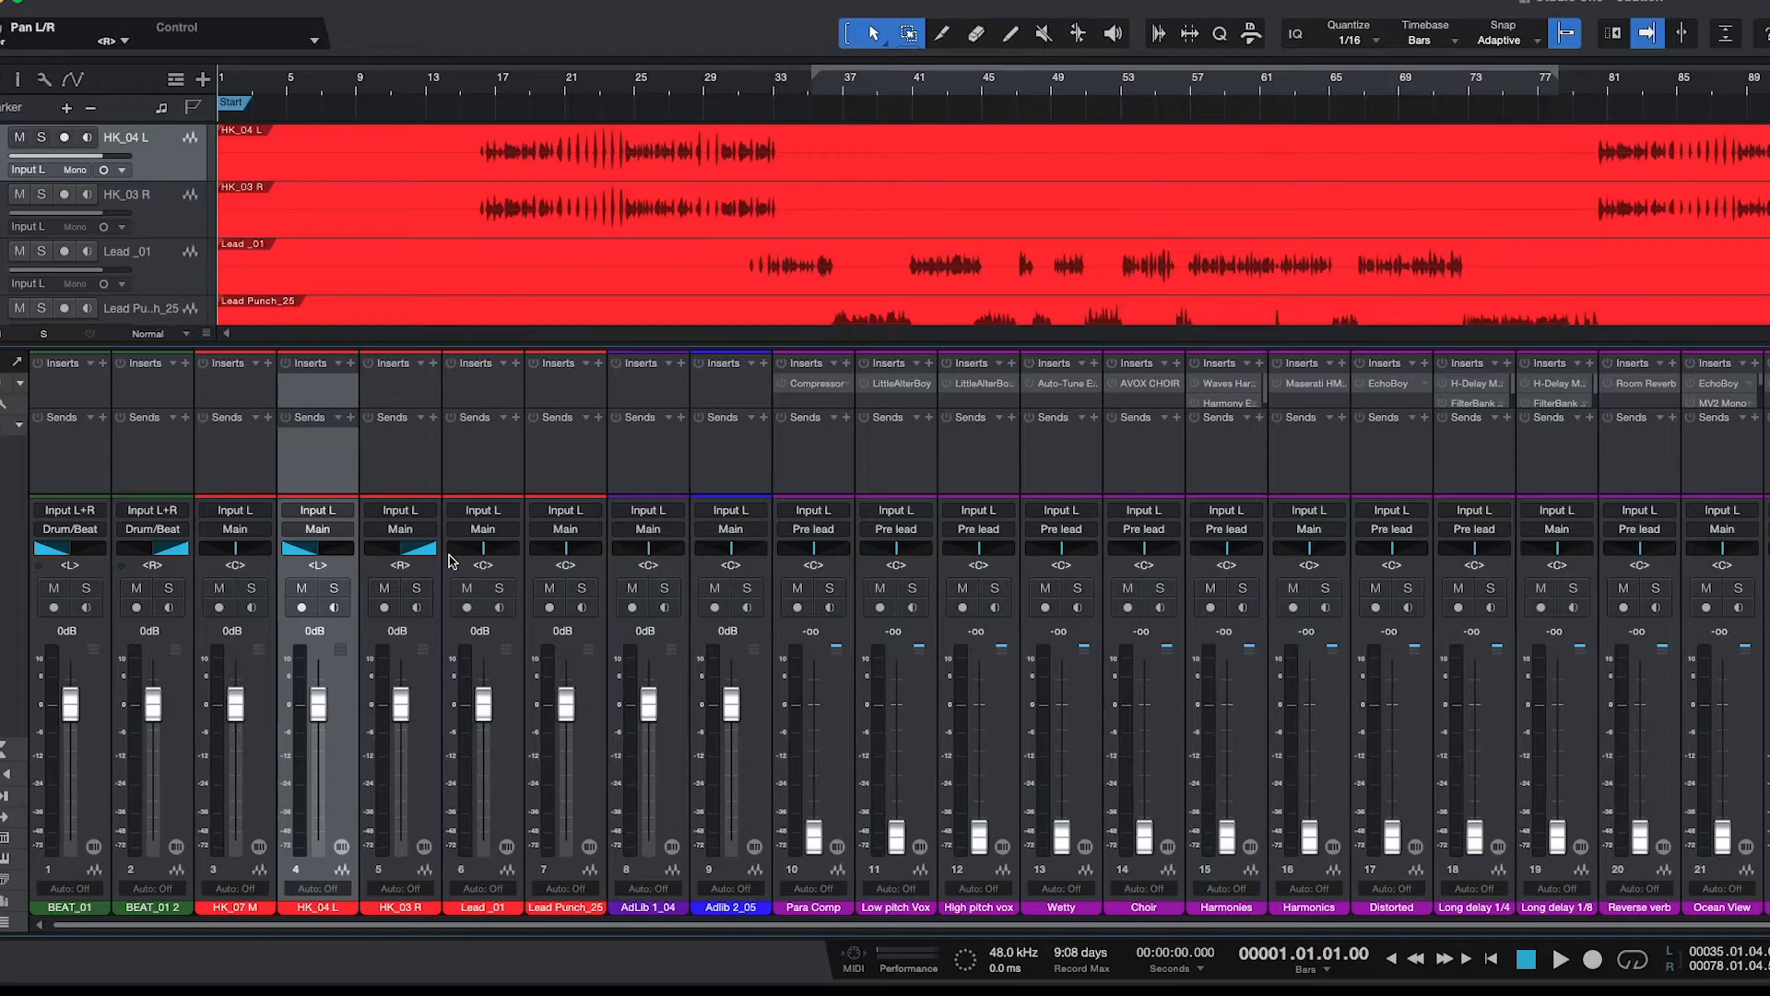
Route the outputs of all channels from HK_07 M through Lead Punch_25 to the Pre lead bus.
left_click(270, 749)
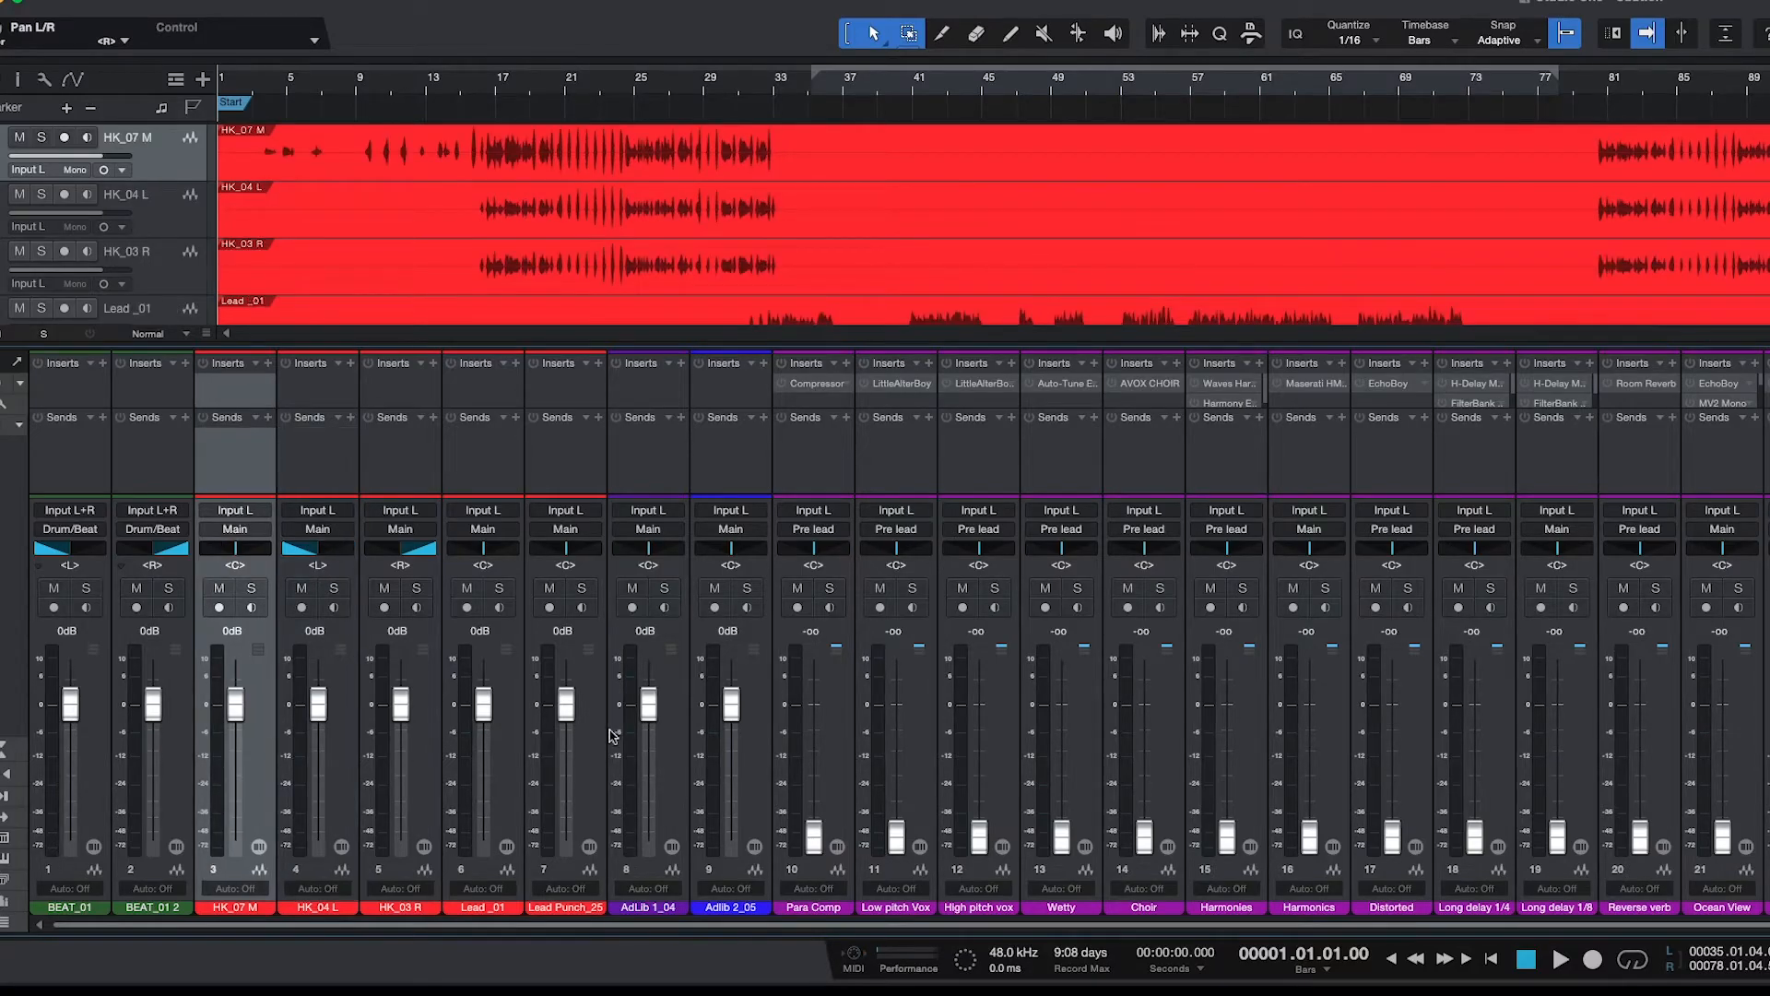
left_click(596, 757, "shift")
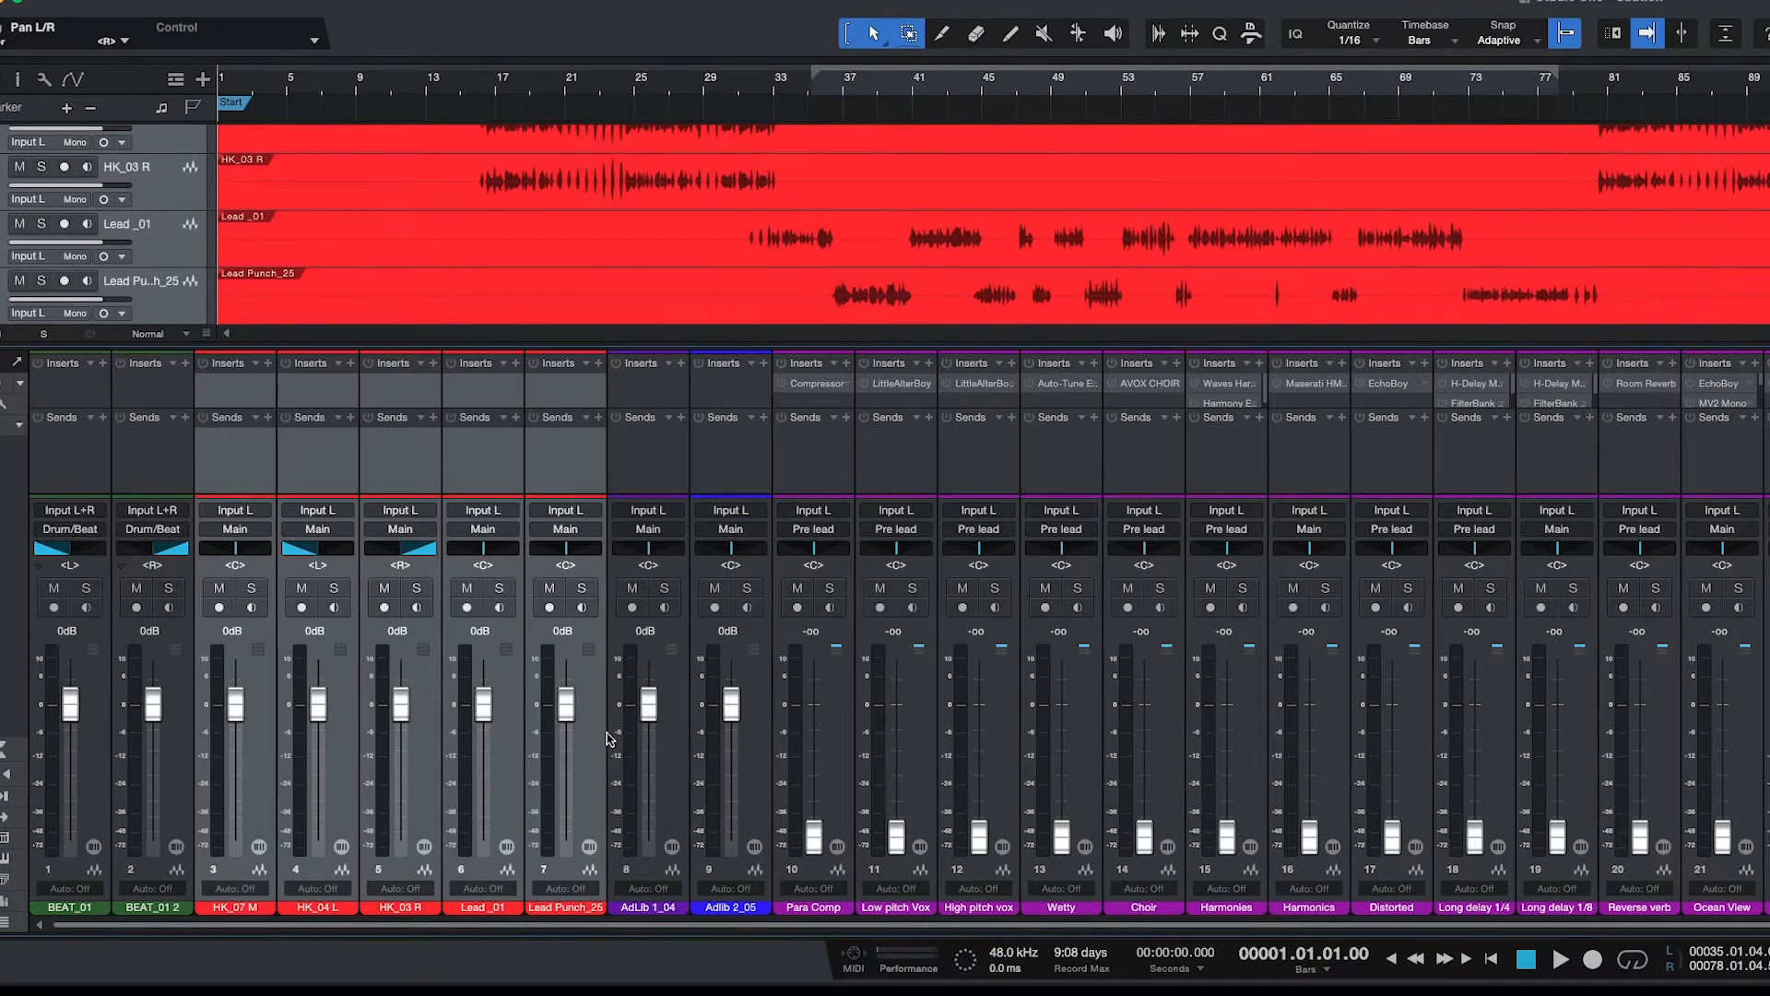
left_click(233, 529)
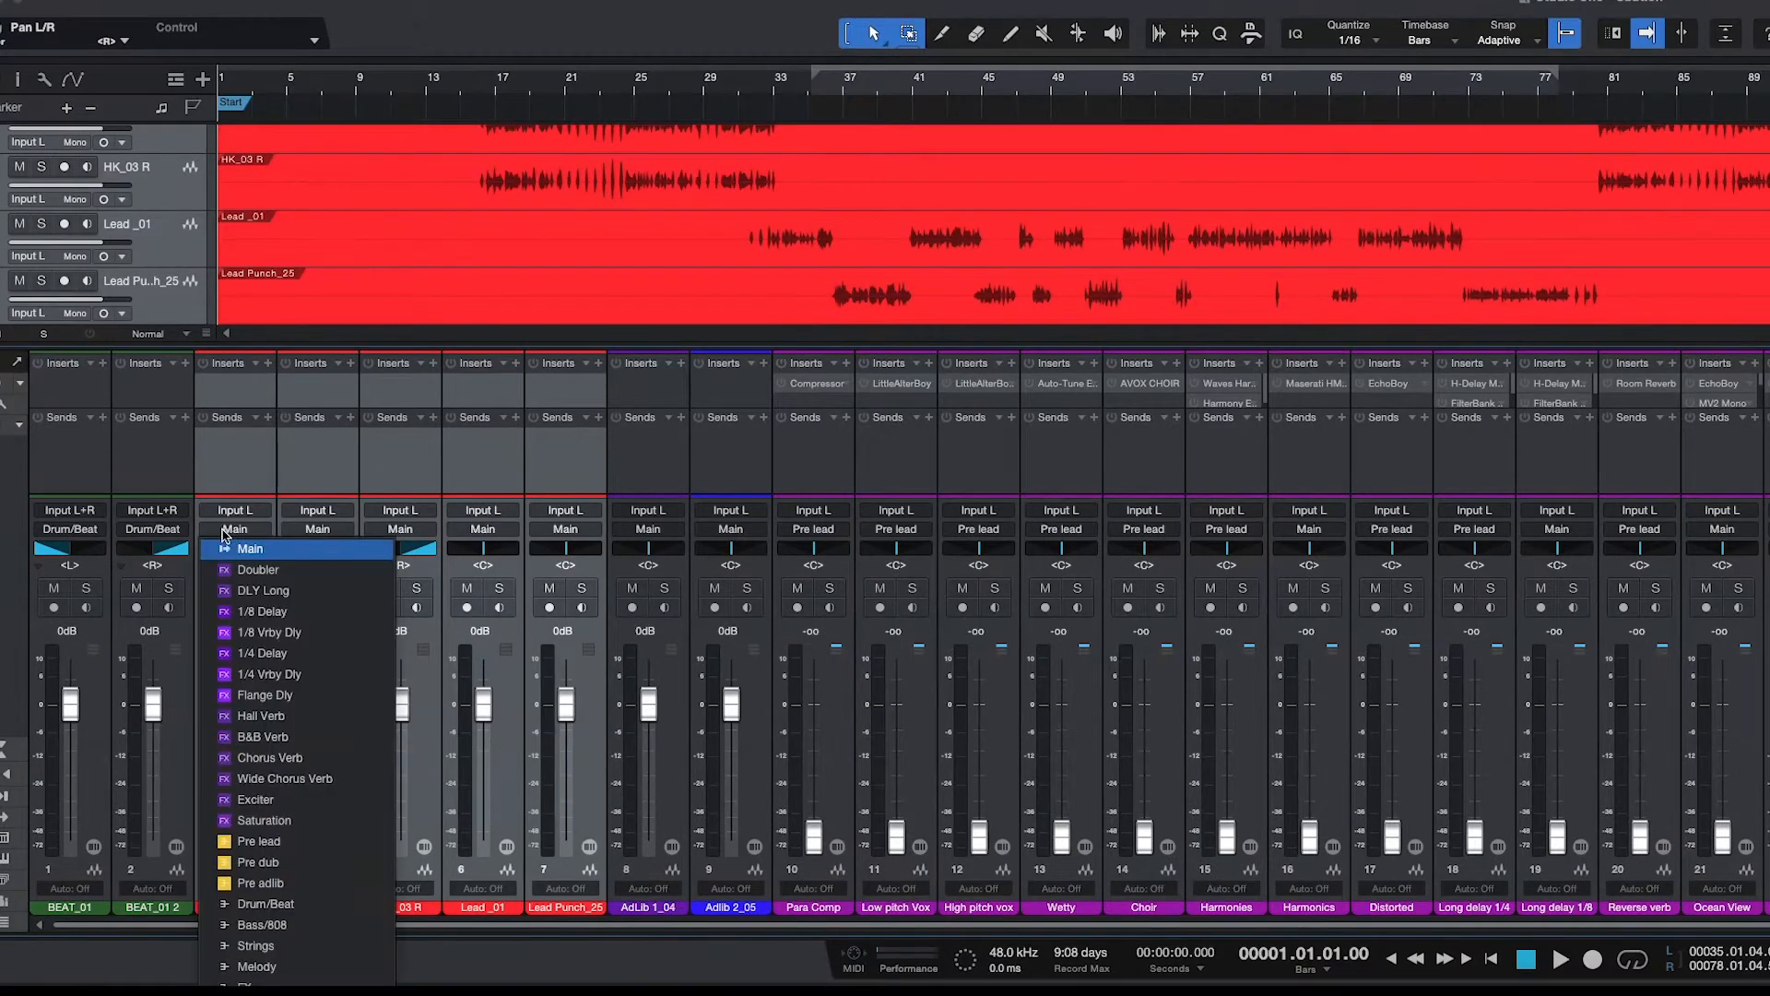
left_click(372, 839)
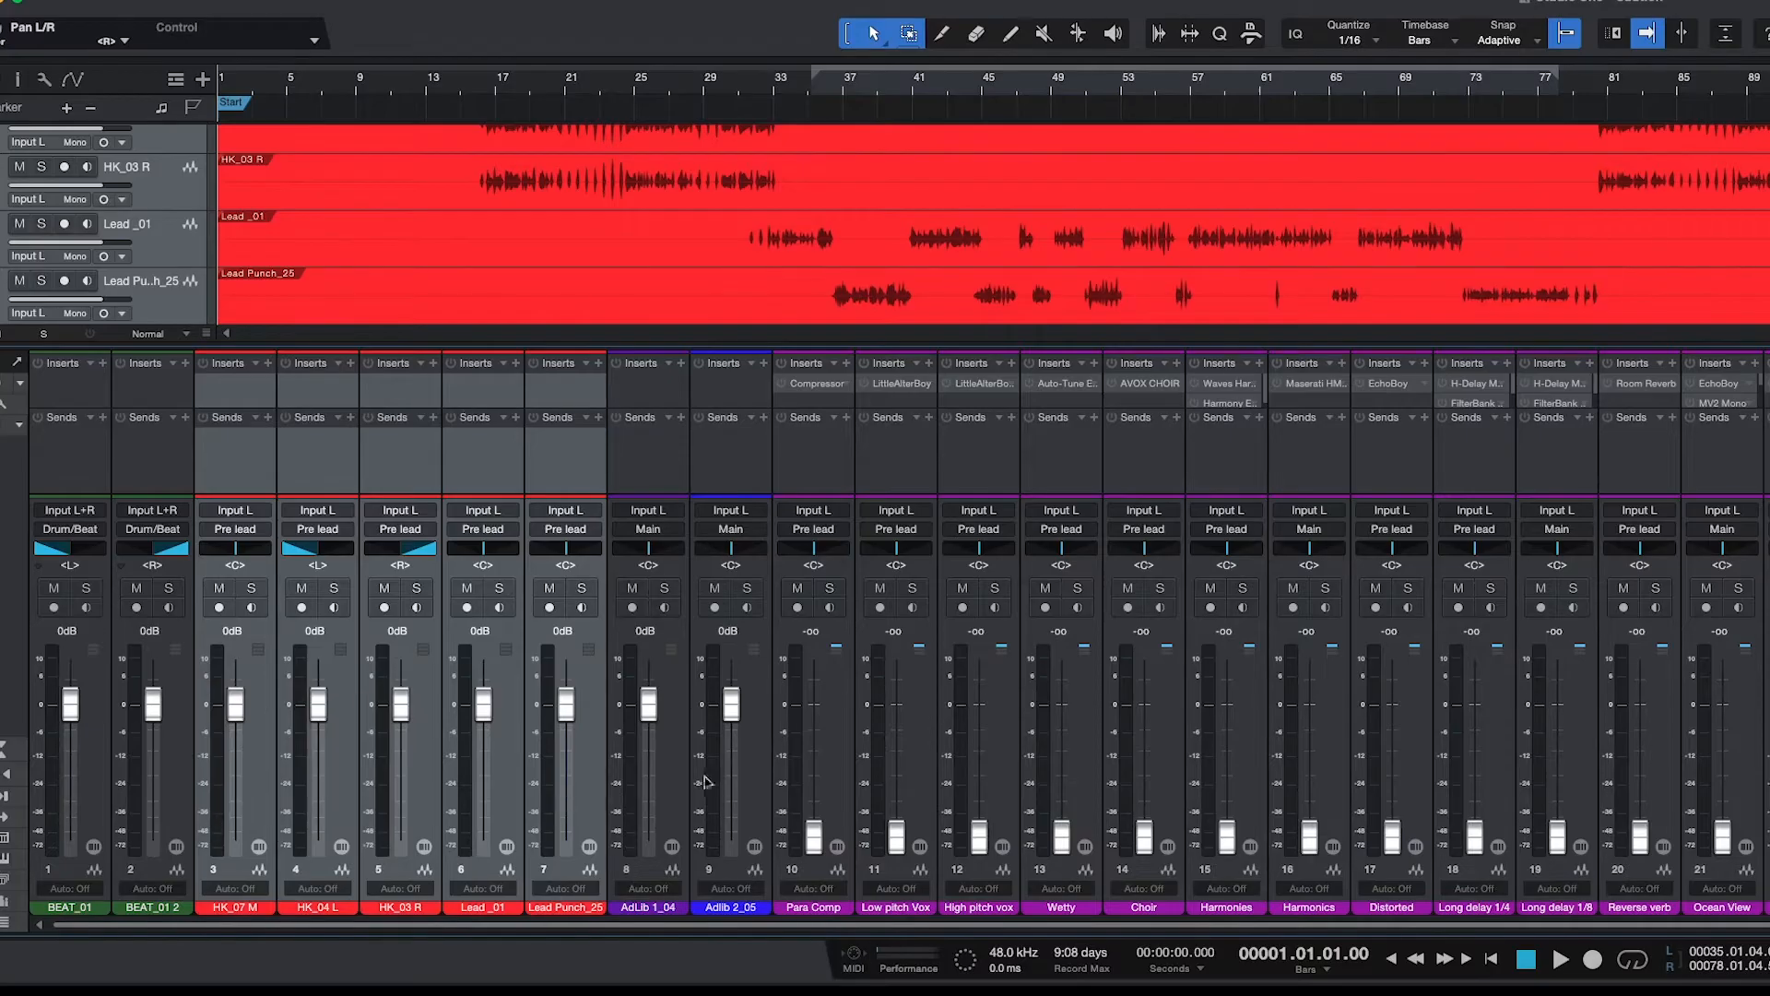
Colour the AdLib 1_04 and Adlib 2_05 channels bright yellow.
left_click(667, 772)
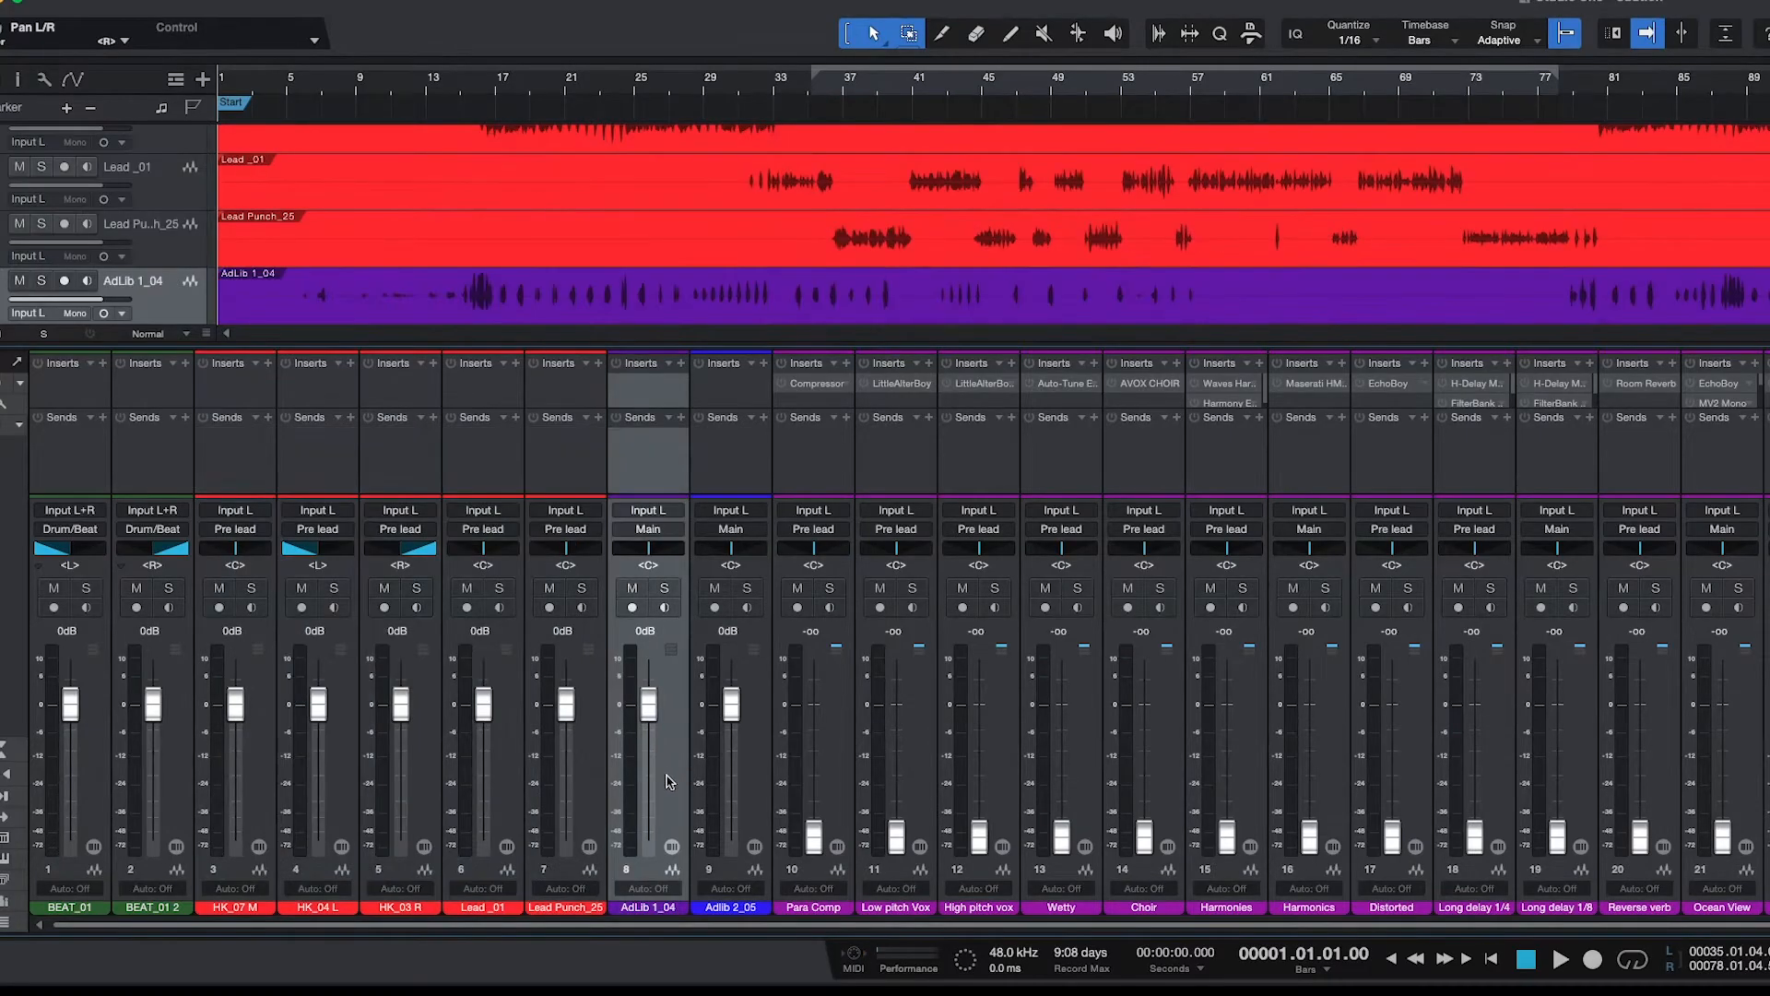
left_click(756, 773, "shift")
left_click(651, 911)
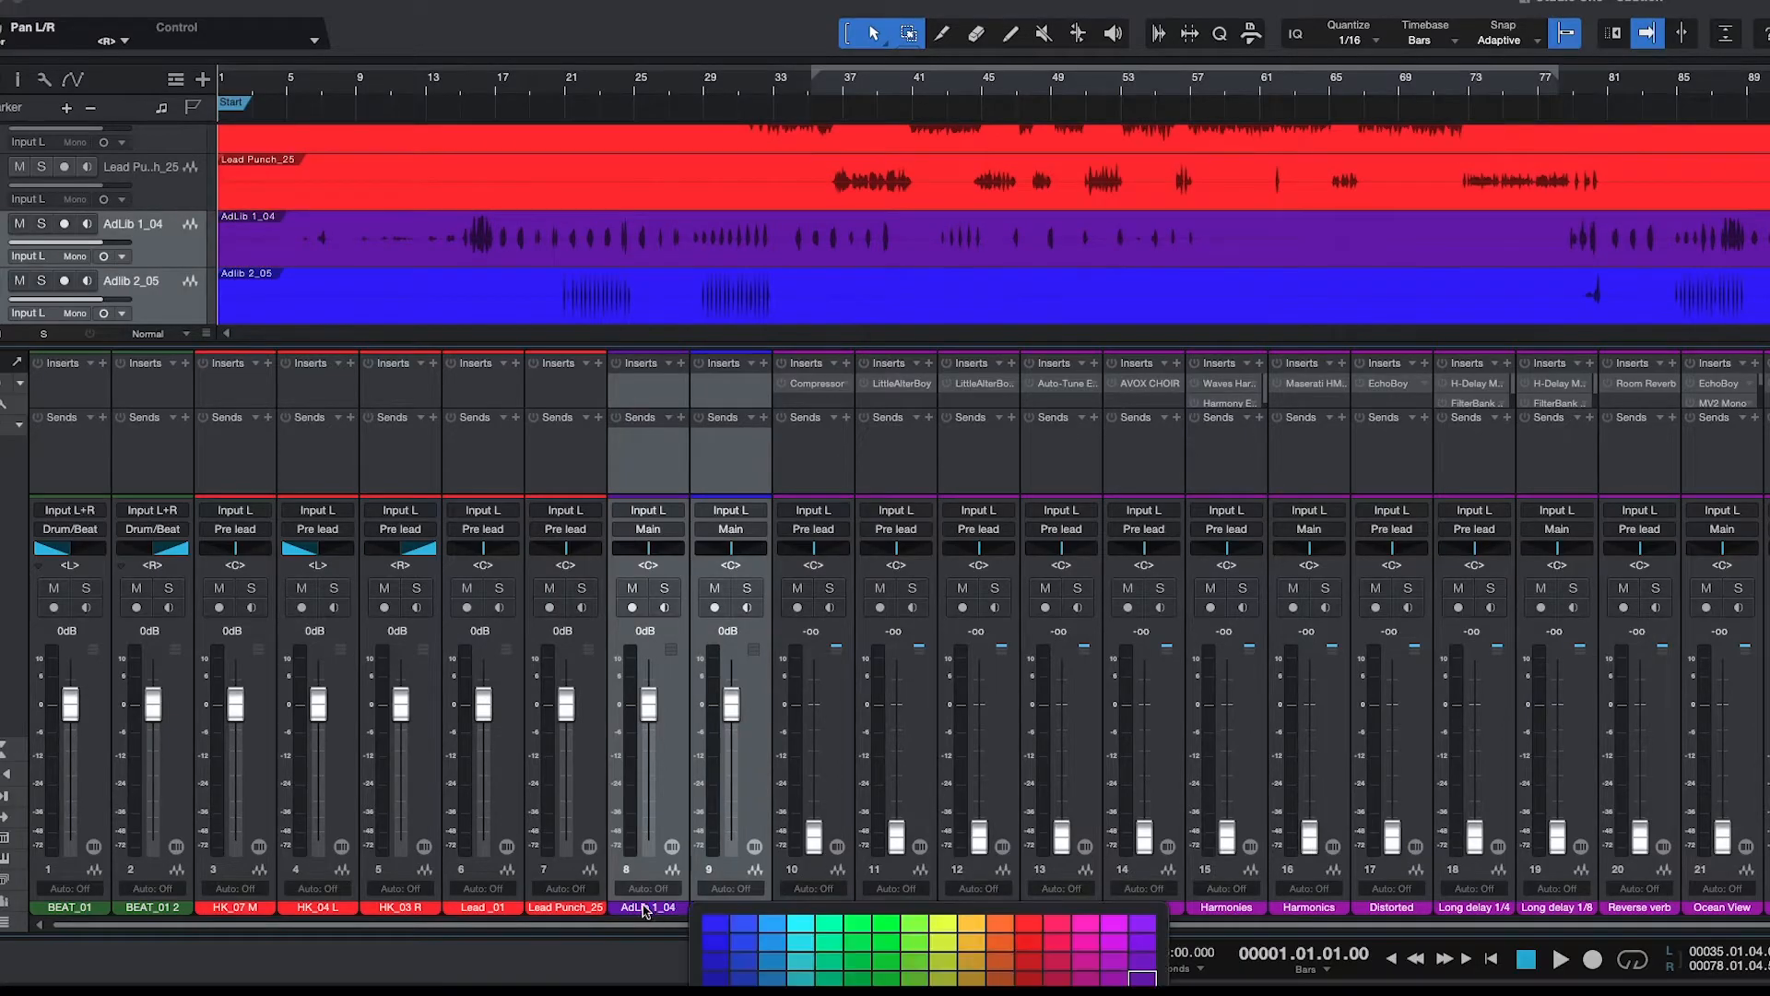
left_click(1058, 922)
left_click(970, 924)
left_click(942, 925)
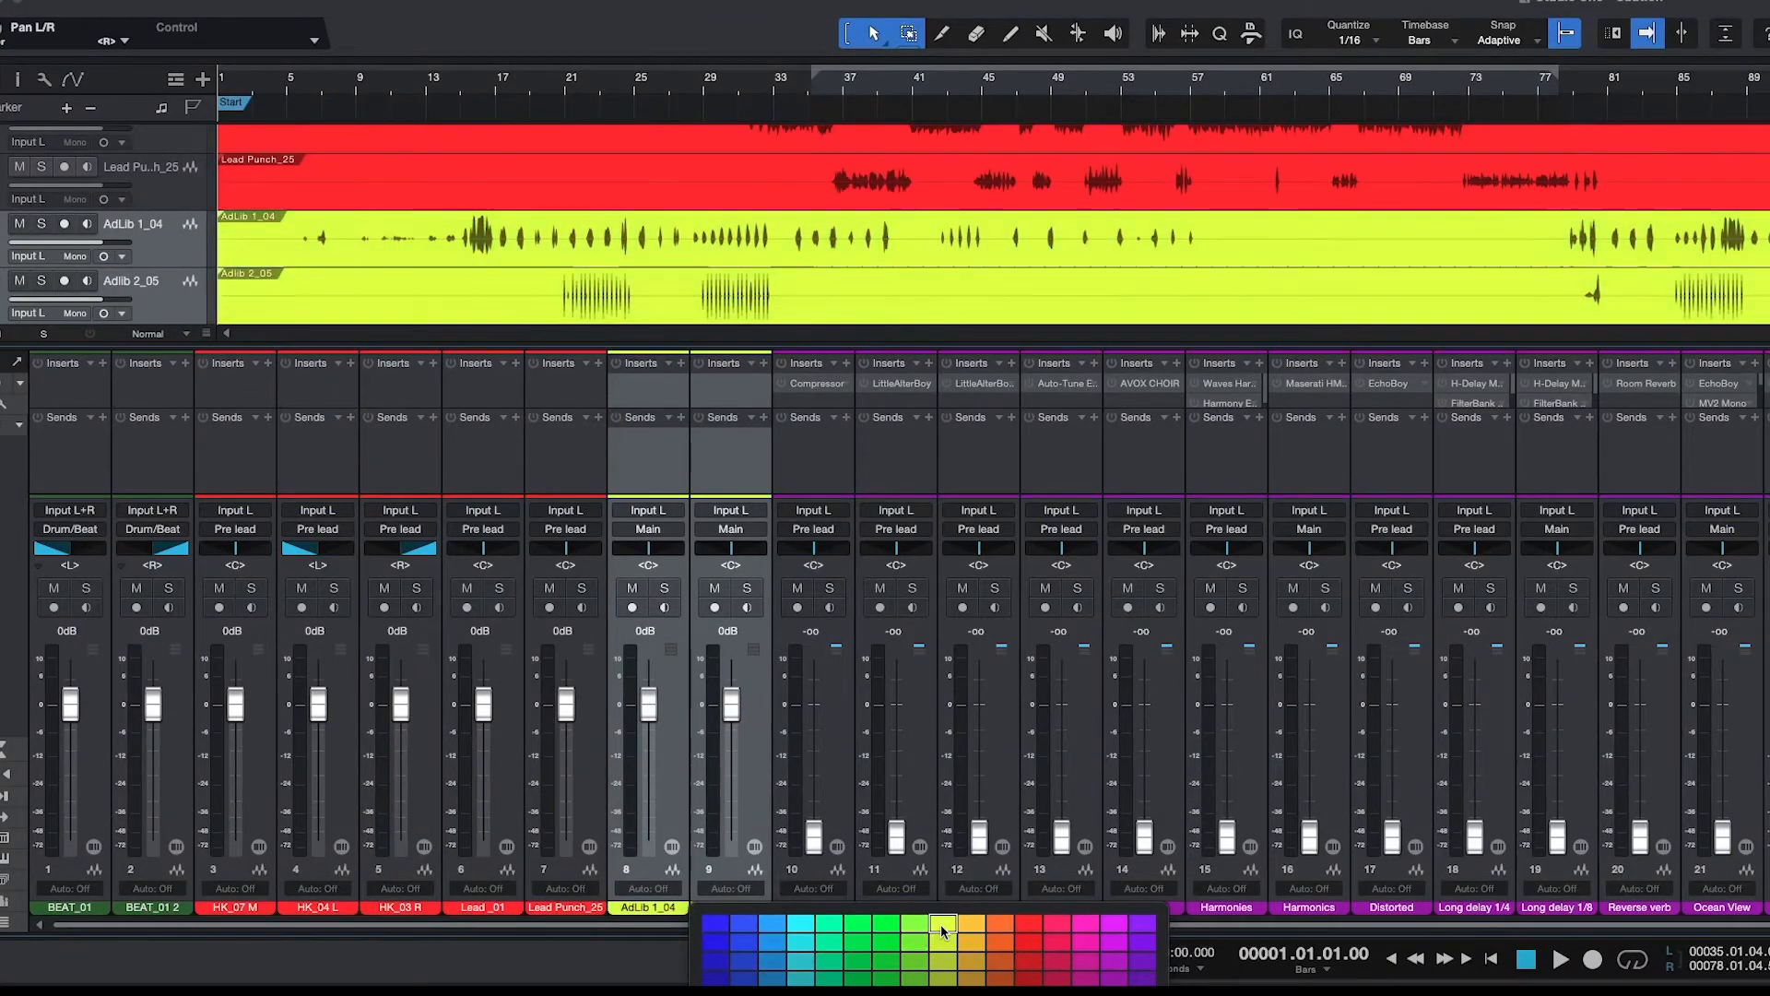
left_click(942, 926)
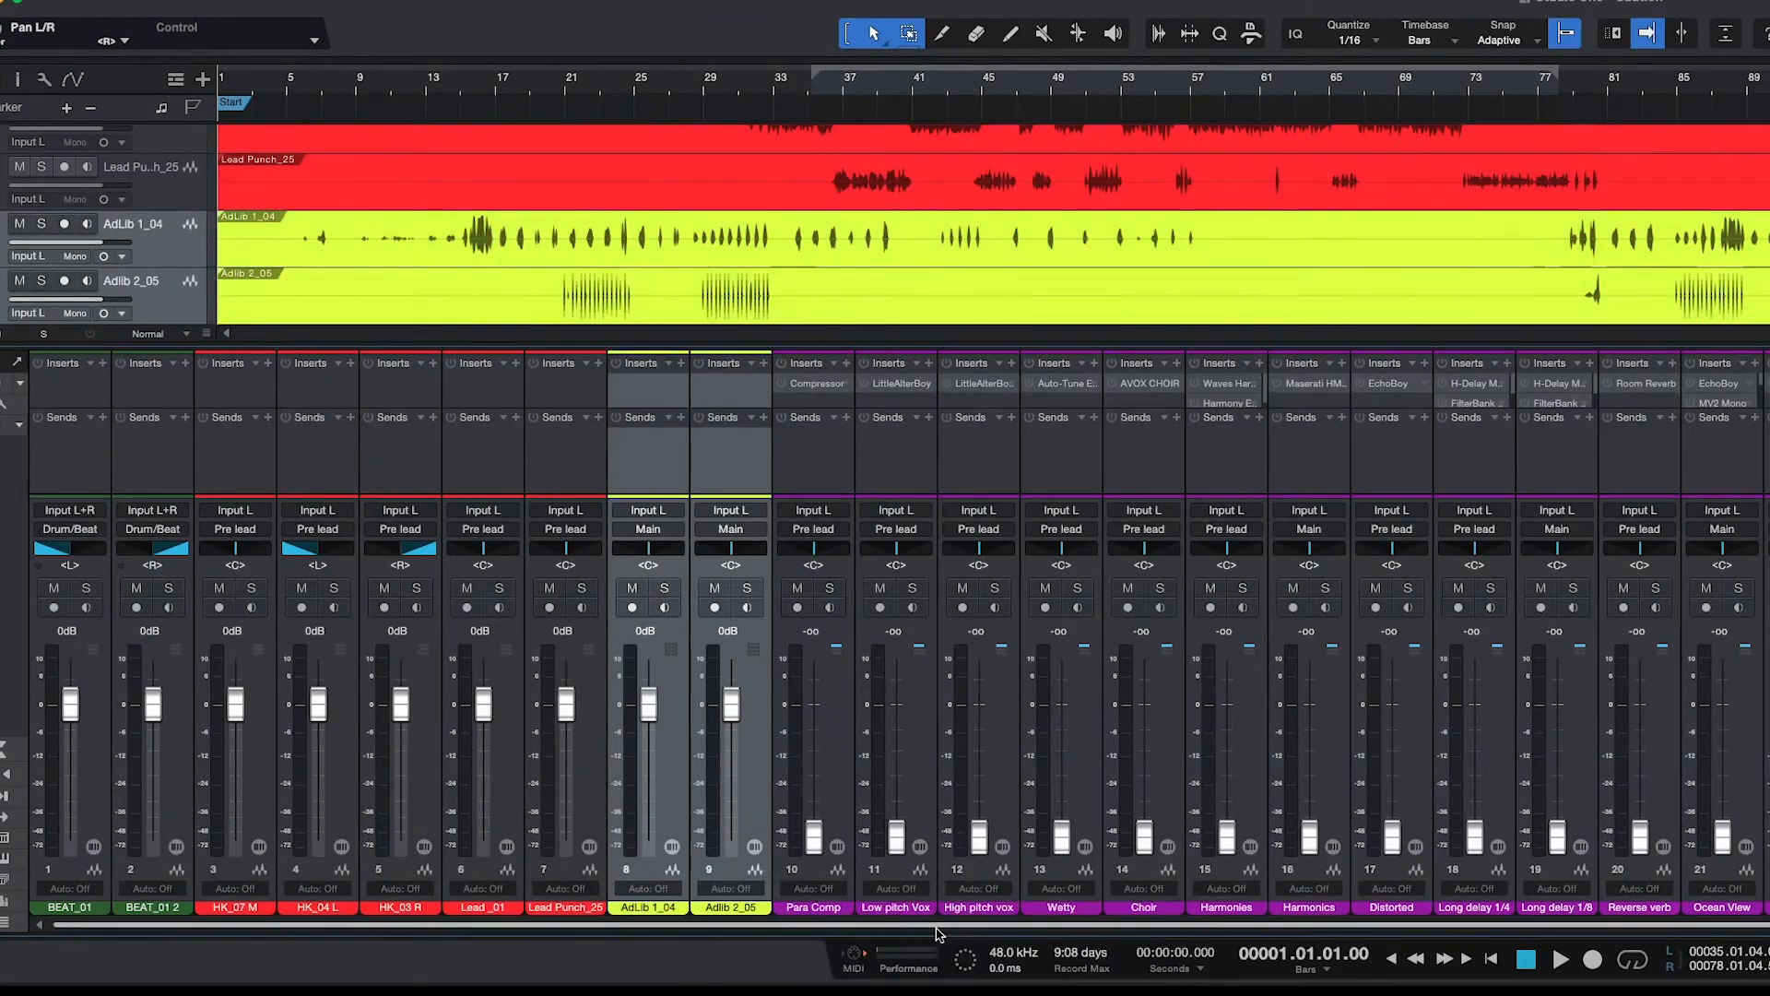
Route the outputs of AdLib 1_04 and Adlib 2_05 to the Pre adlib bus.
left_click(650, 530)
left_click(724, 885)
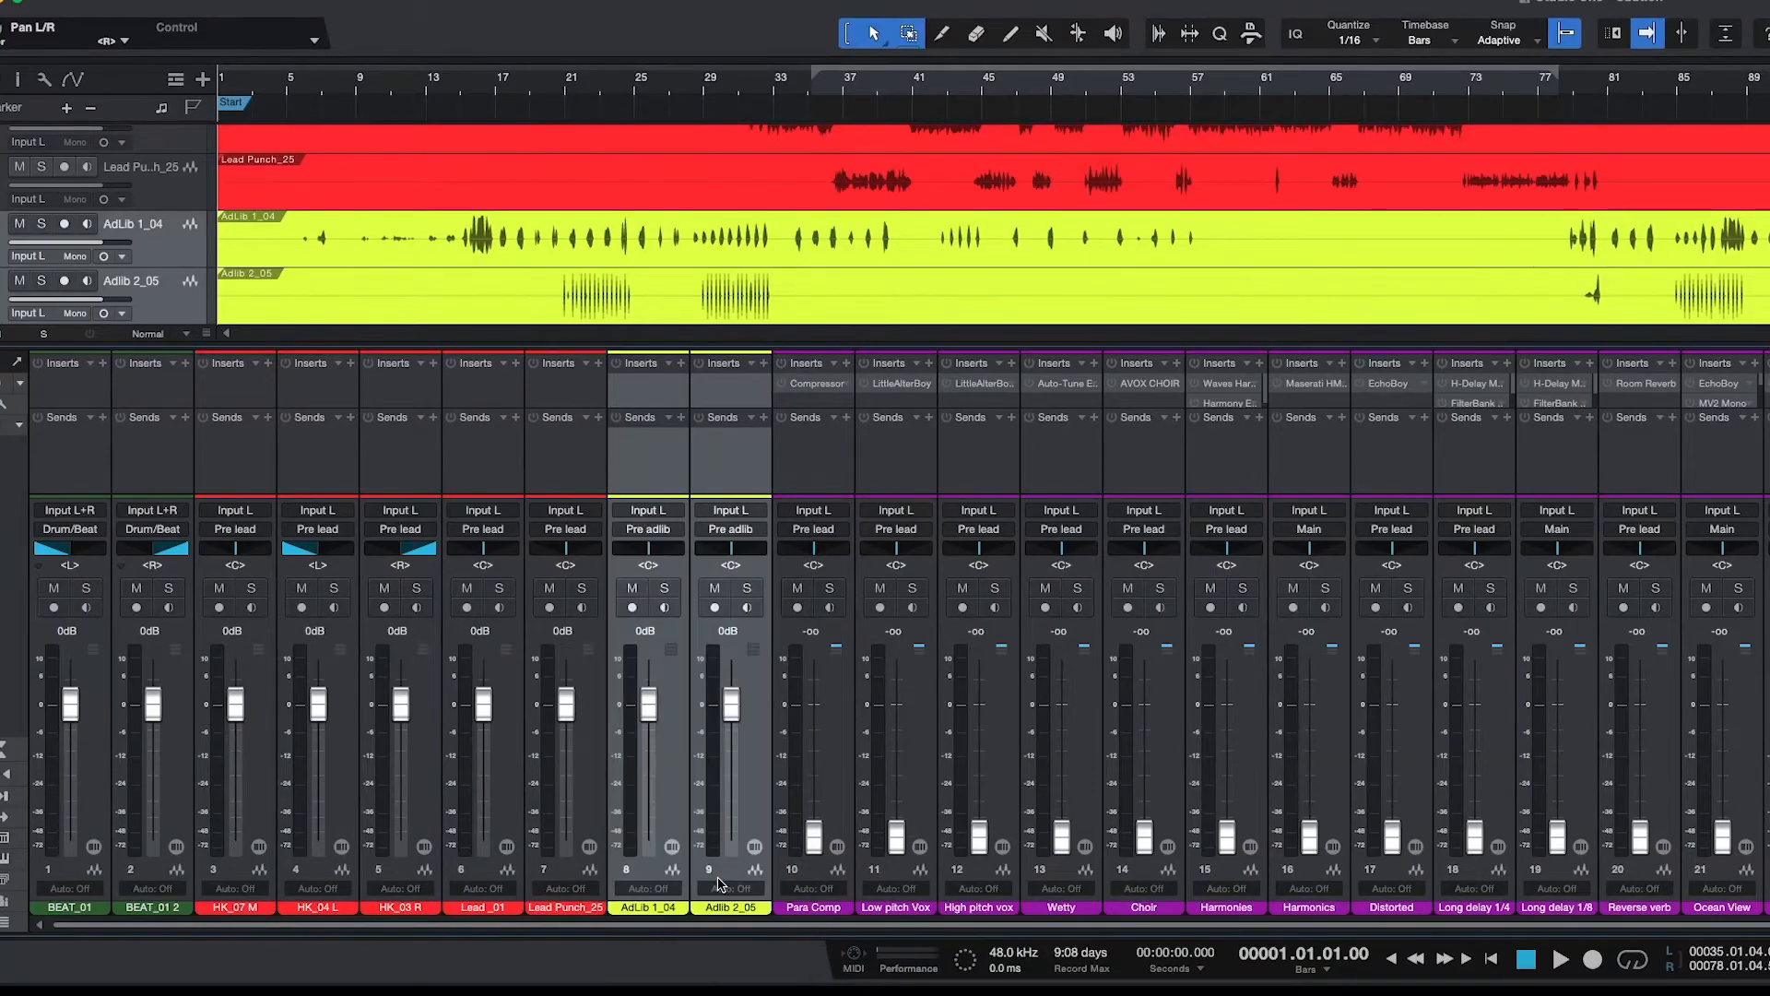
left_click(752, 756)
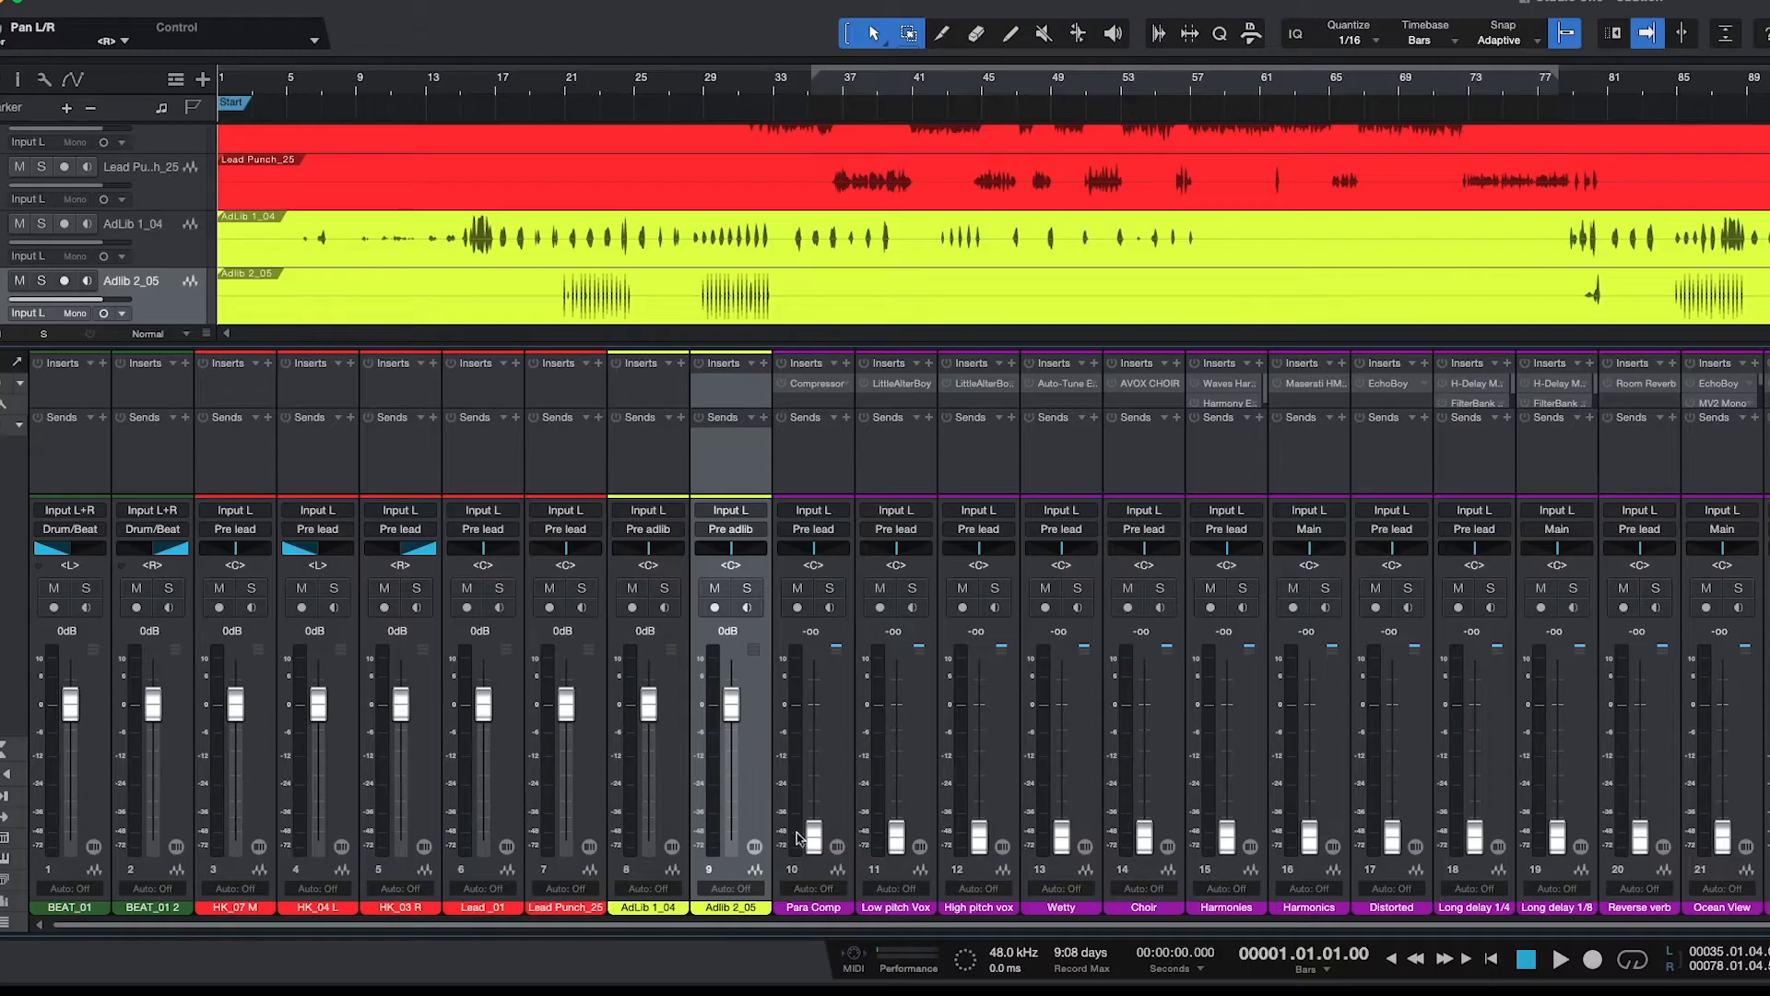
scroll(784, 847, "right", 10)
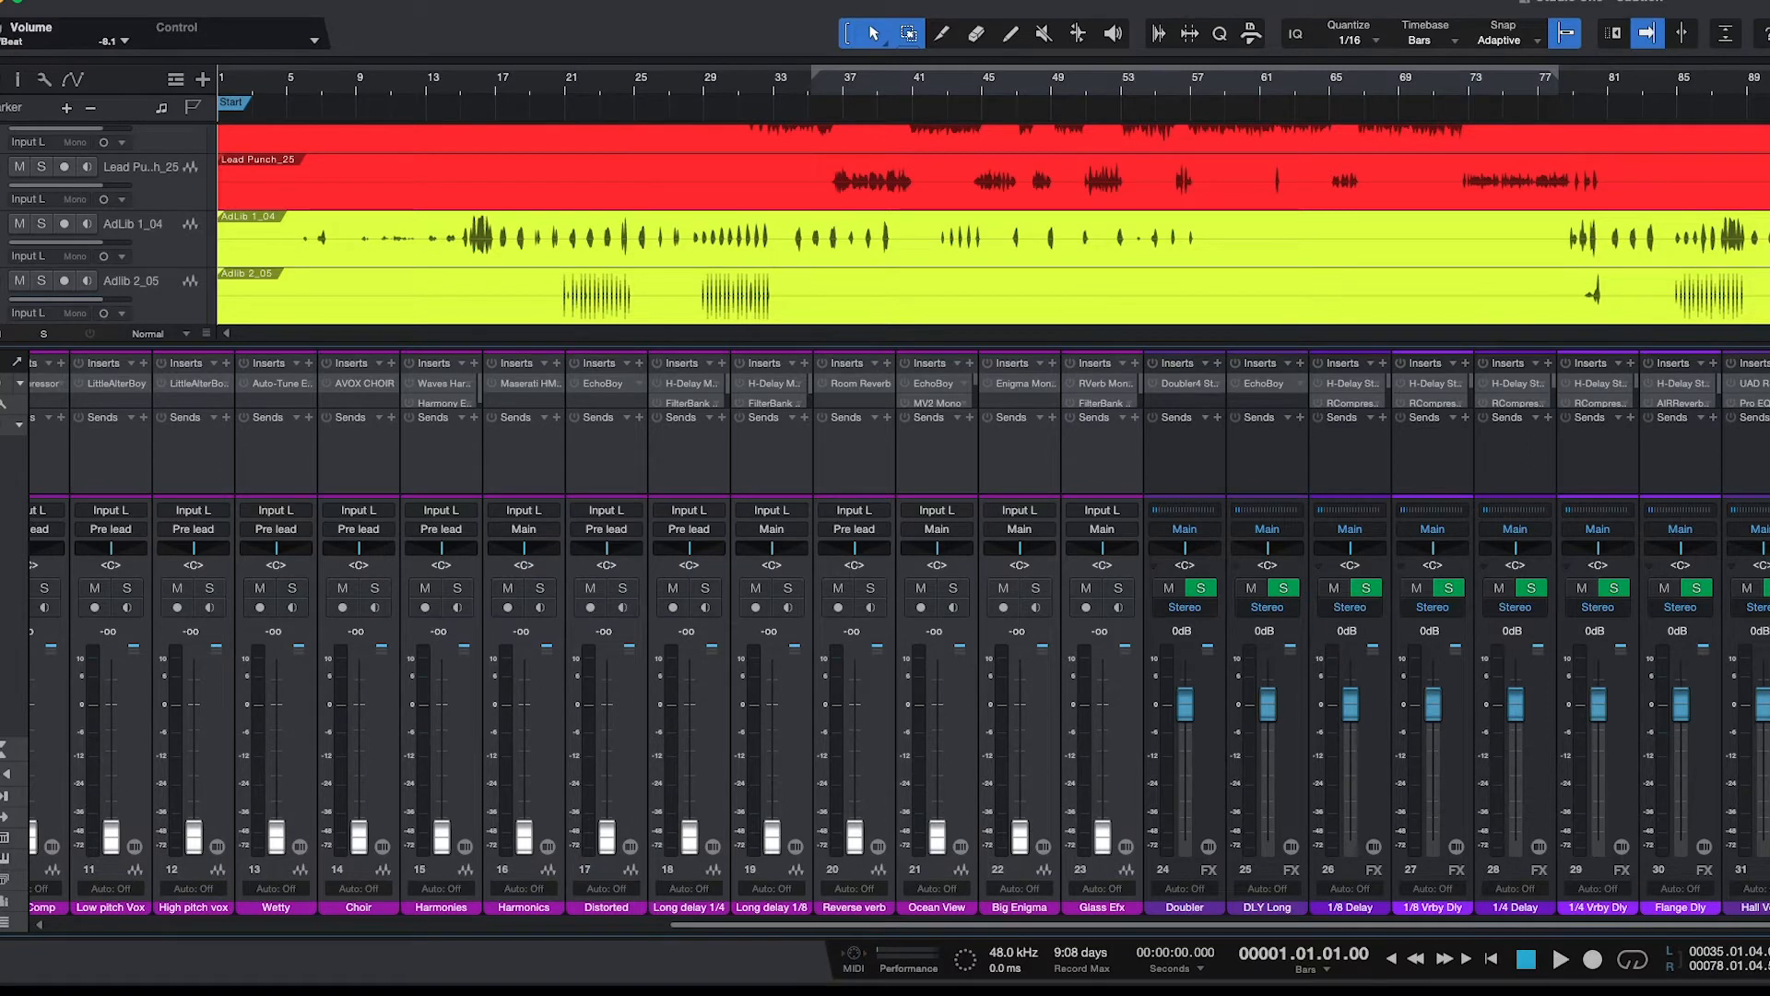
scroll(885, 637, "left", 6)
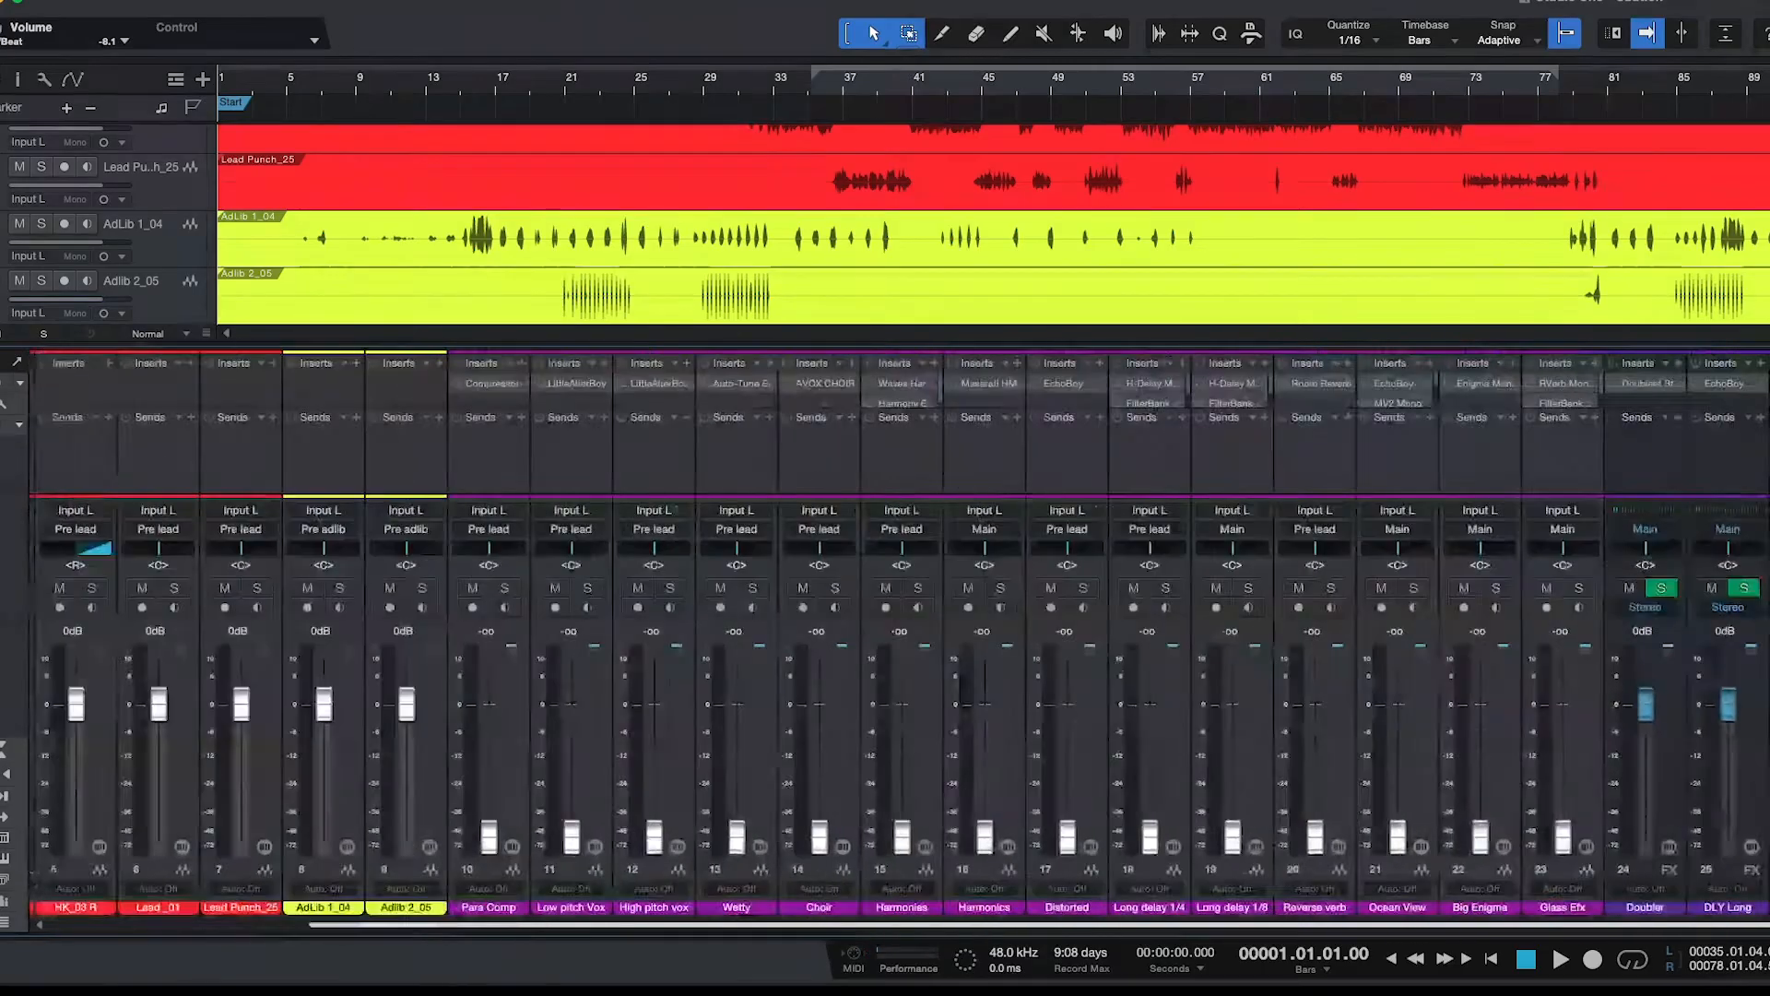
scroll(886, 636, "left", 4)
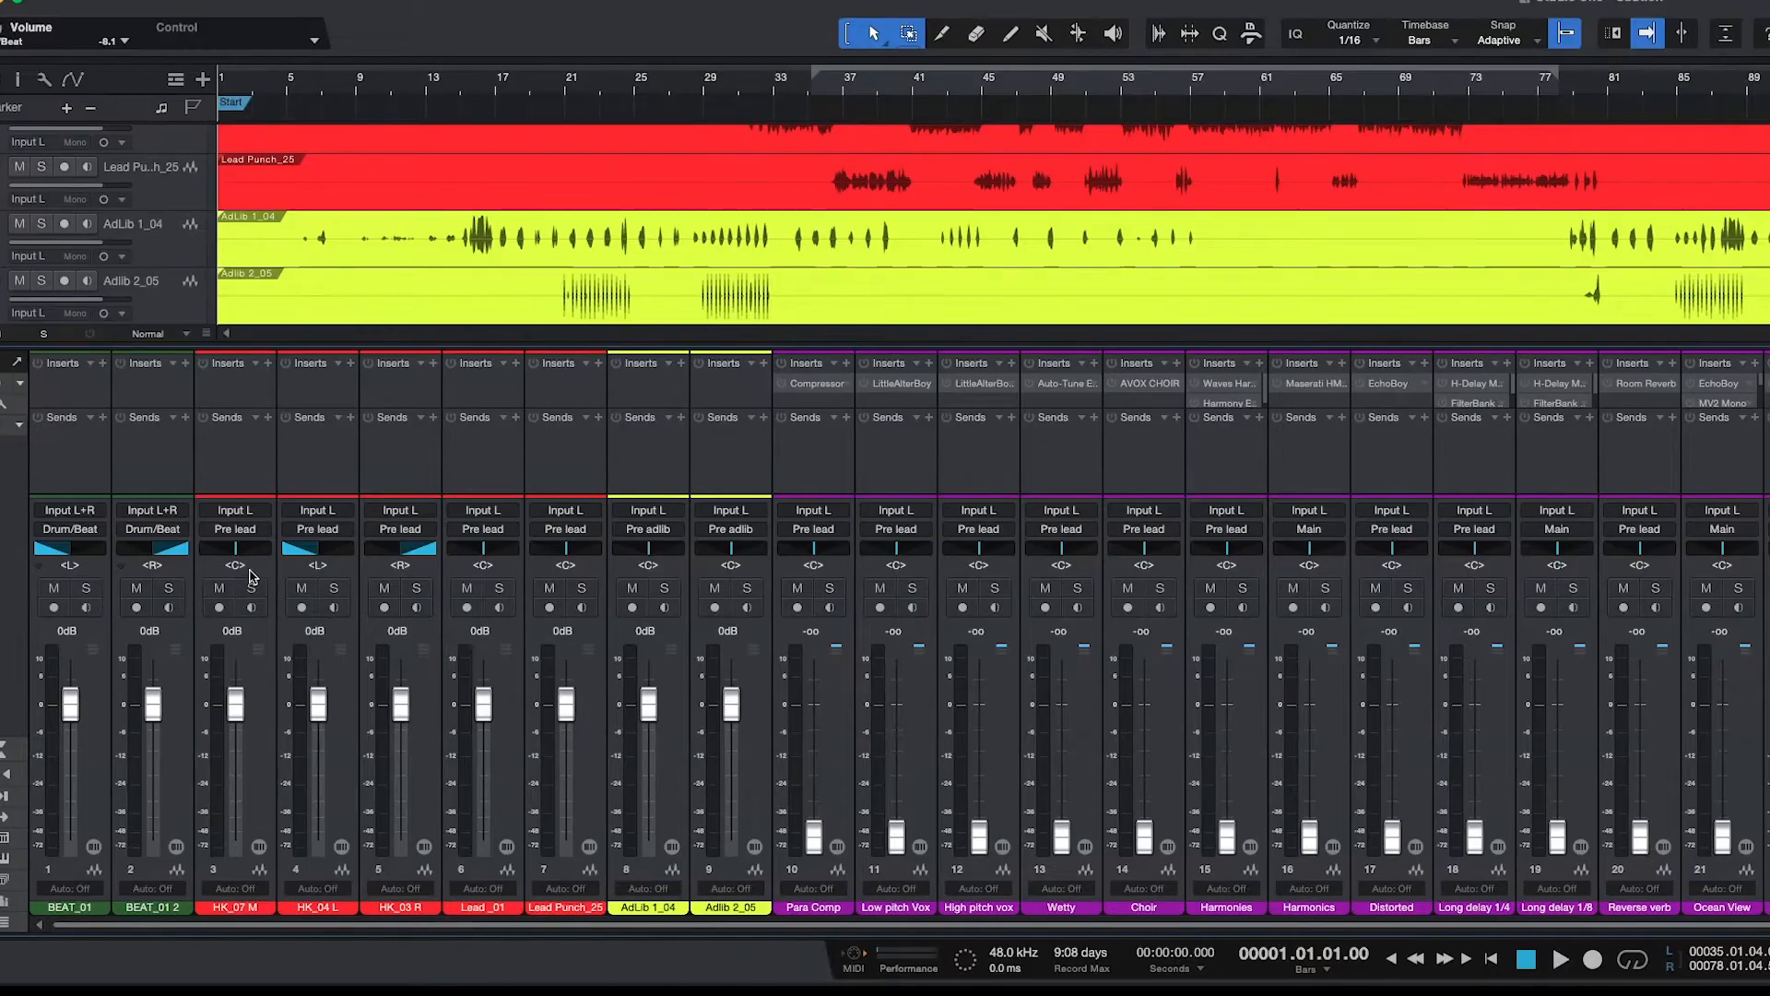
Solo BEAT_01 and BEAT_01 2 and listen to them from the song start and from about bar 17.
left_click(169, 588)
left_click(86, 587)
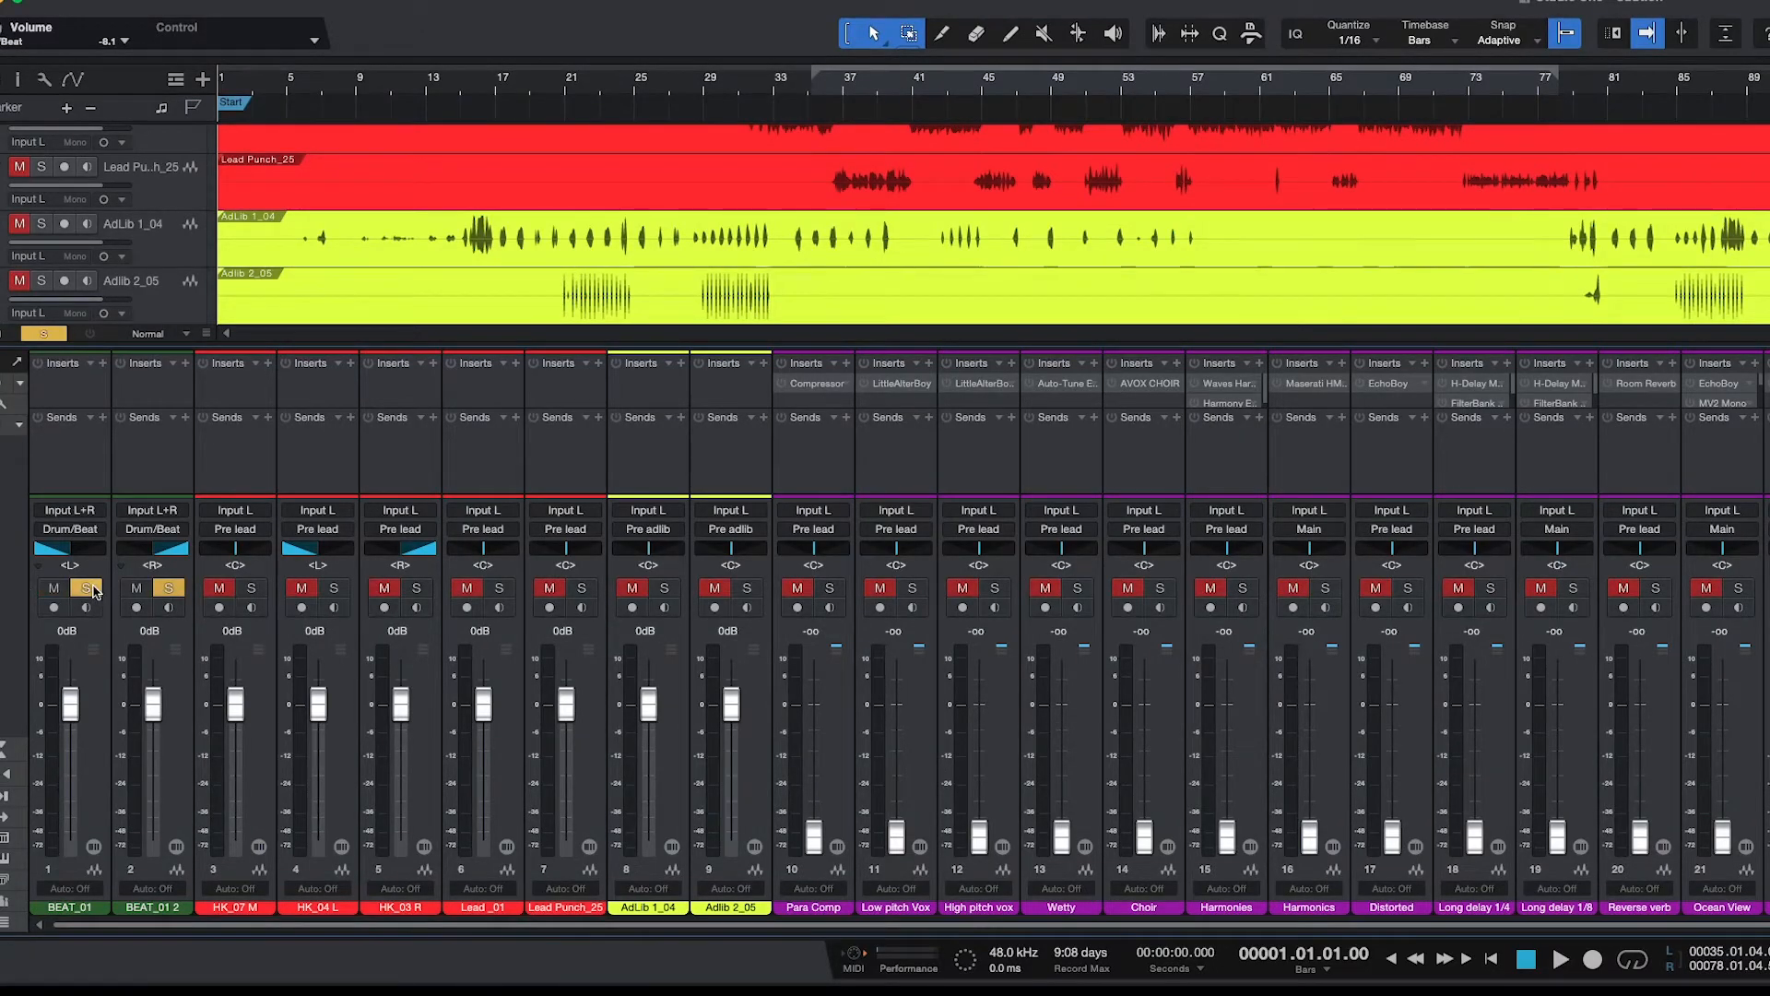
key("space")
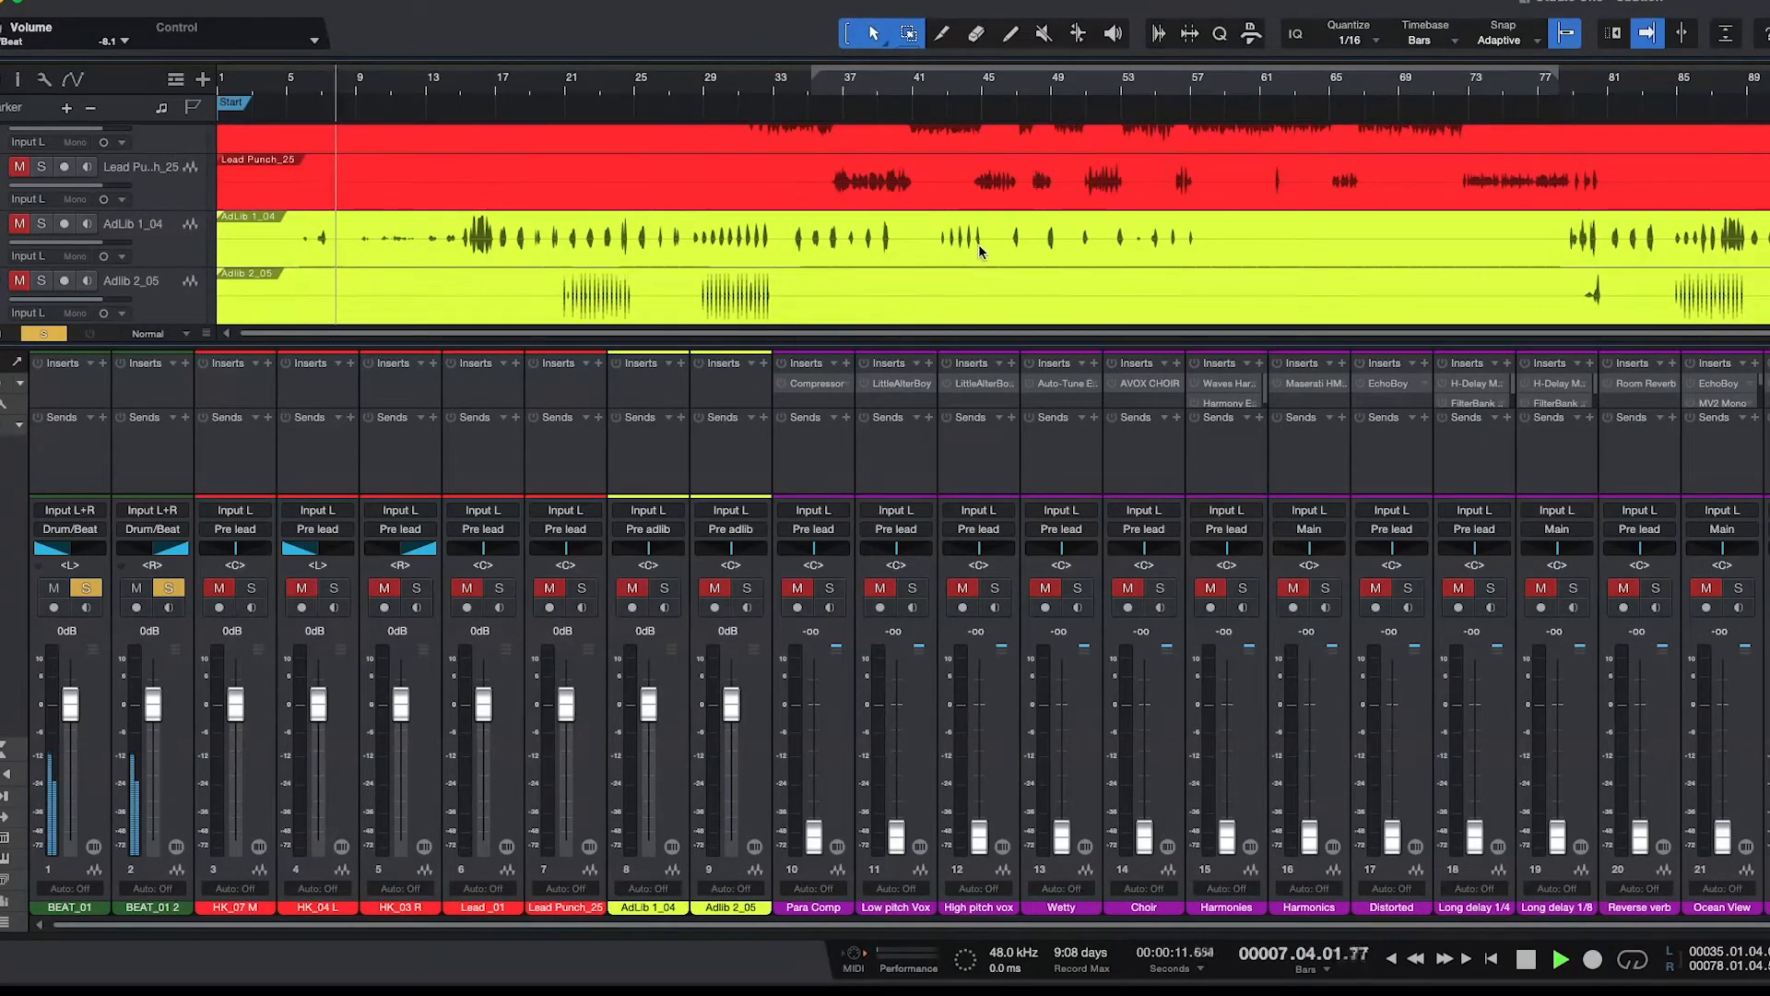
scroll(979, 249, "up", 5)
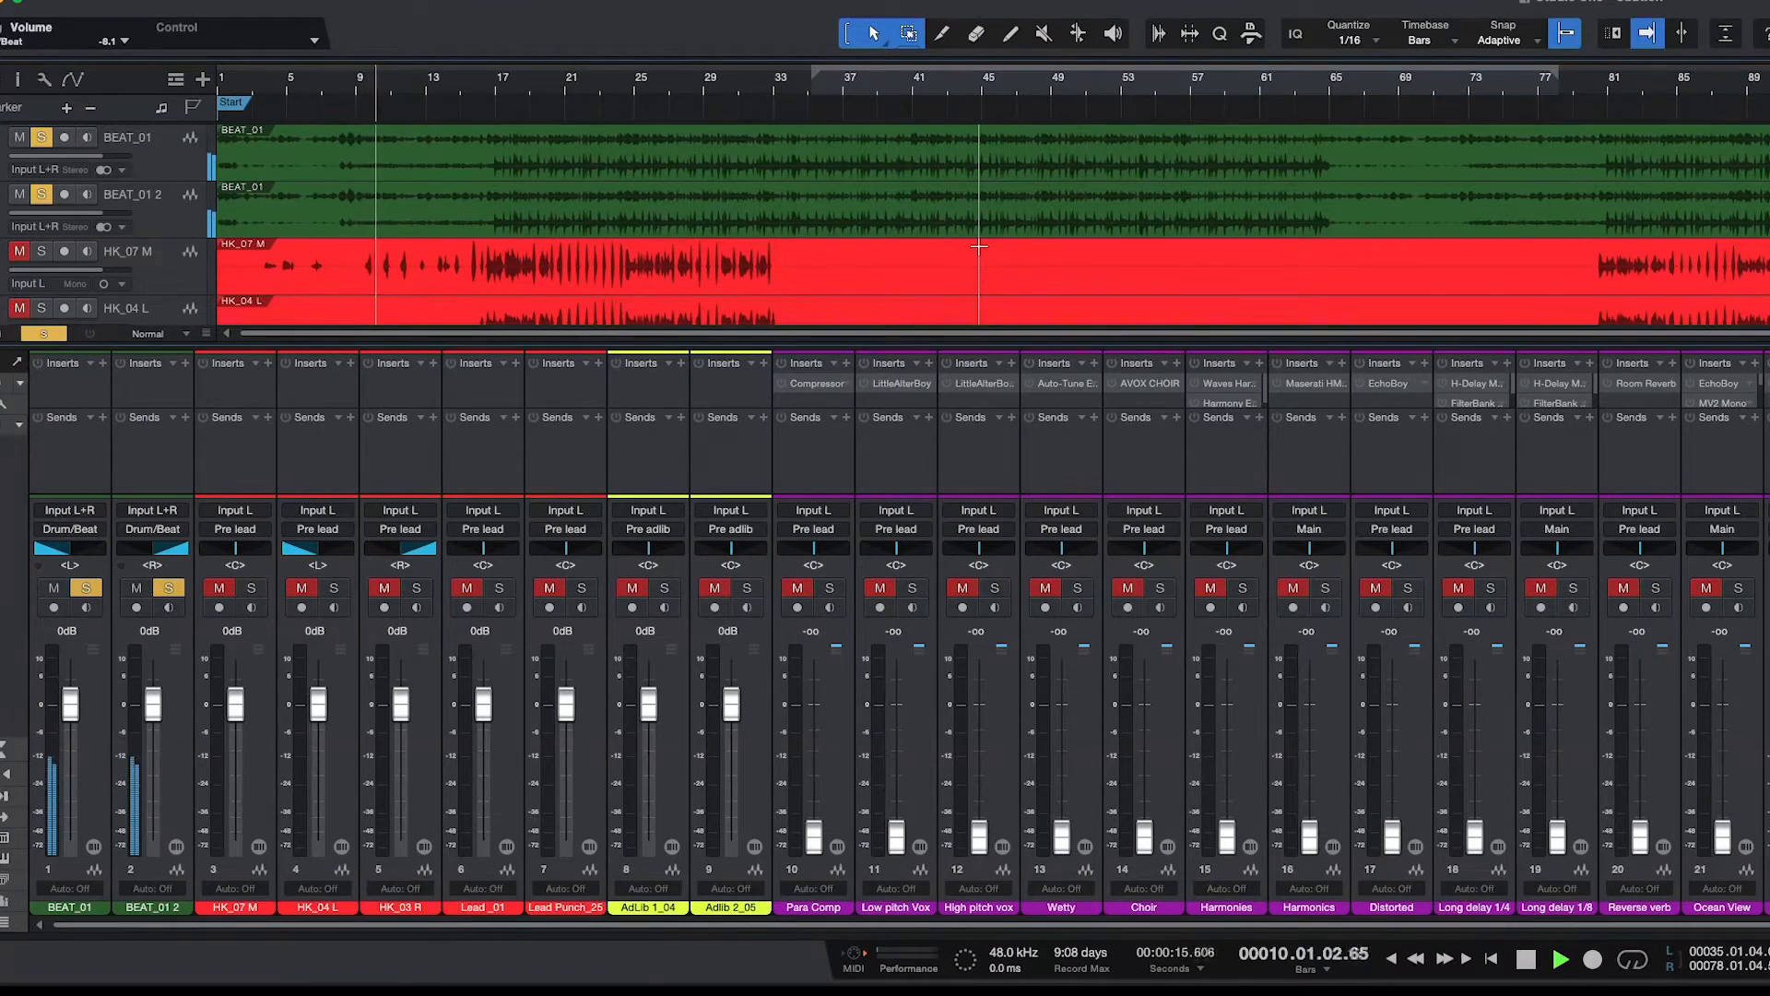
left_click(511, 83)
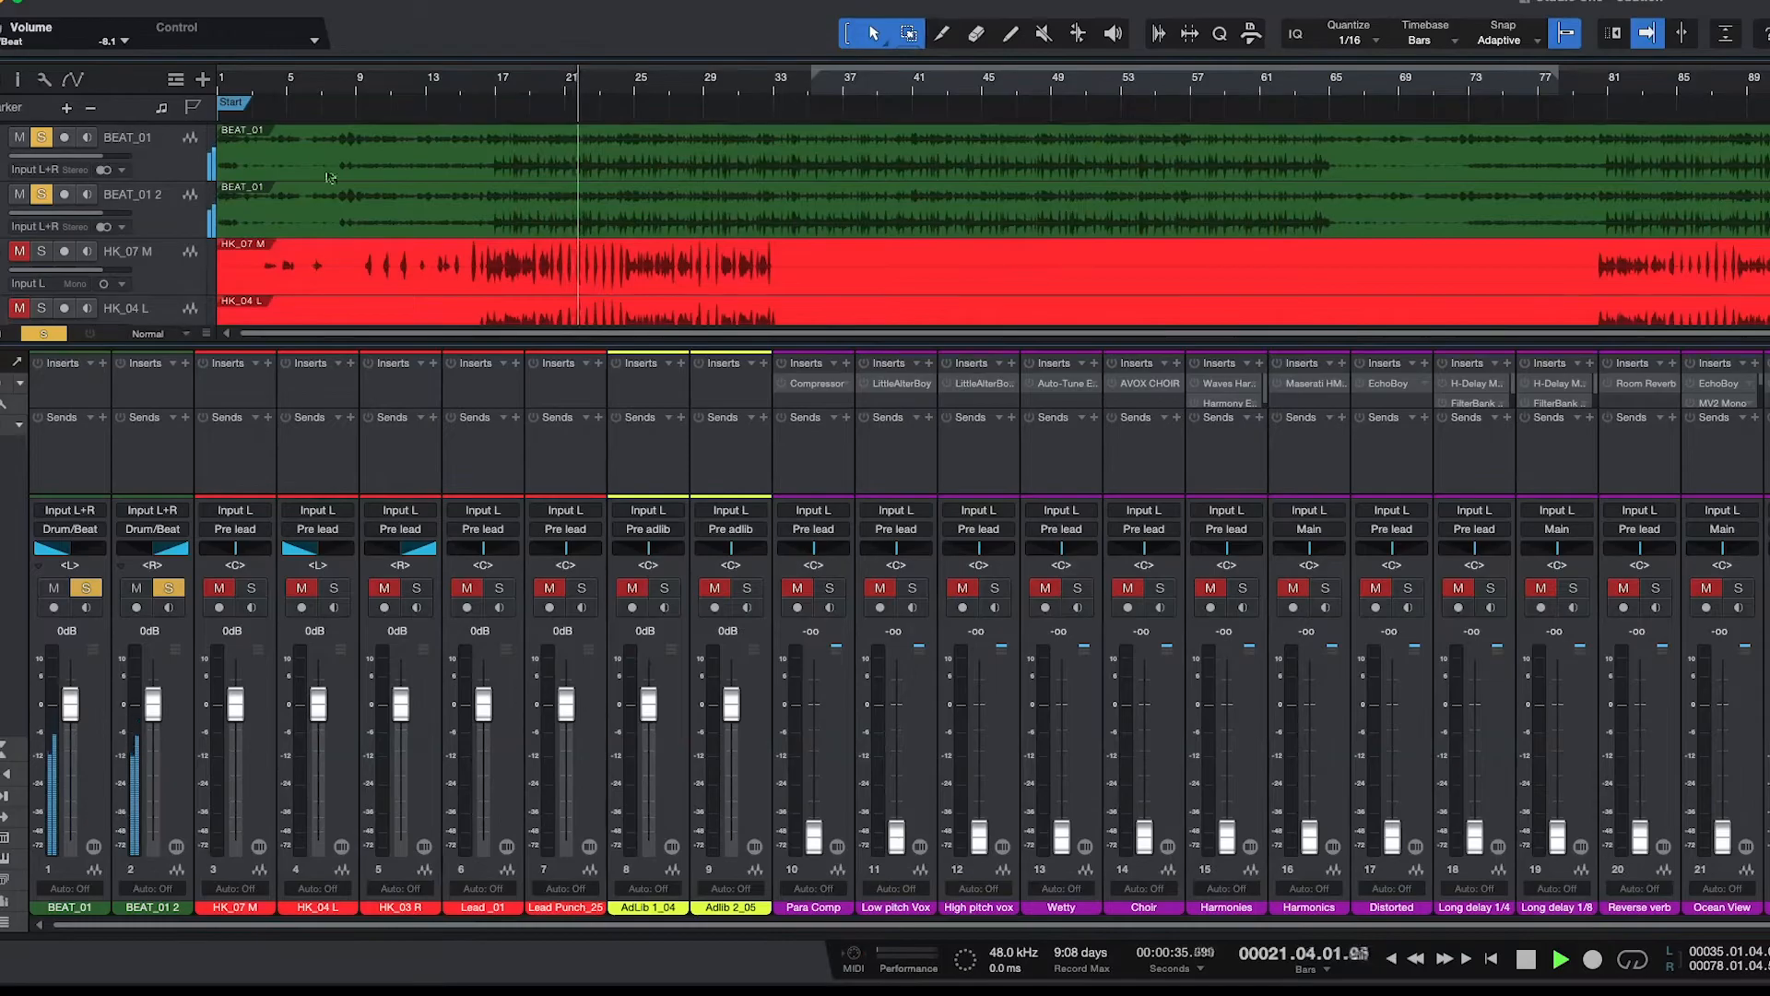
Restart playback from the beginning of the song and solo HK_07 M alongside the two beat tracks.
left_click(1525, 959)
left_click(1525, 959)
key("space")
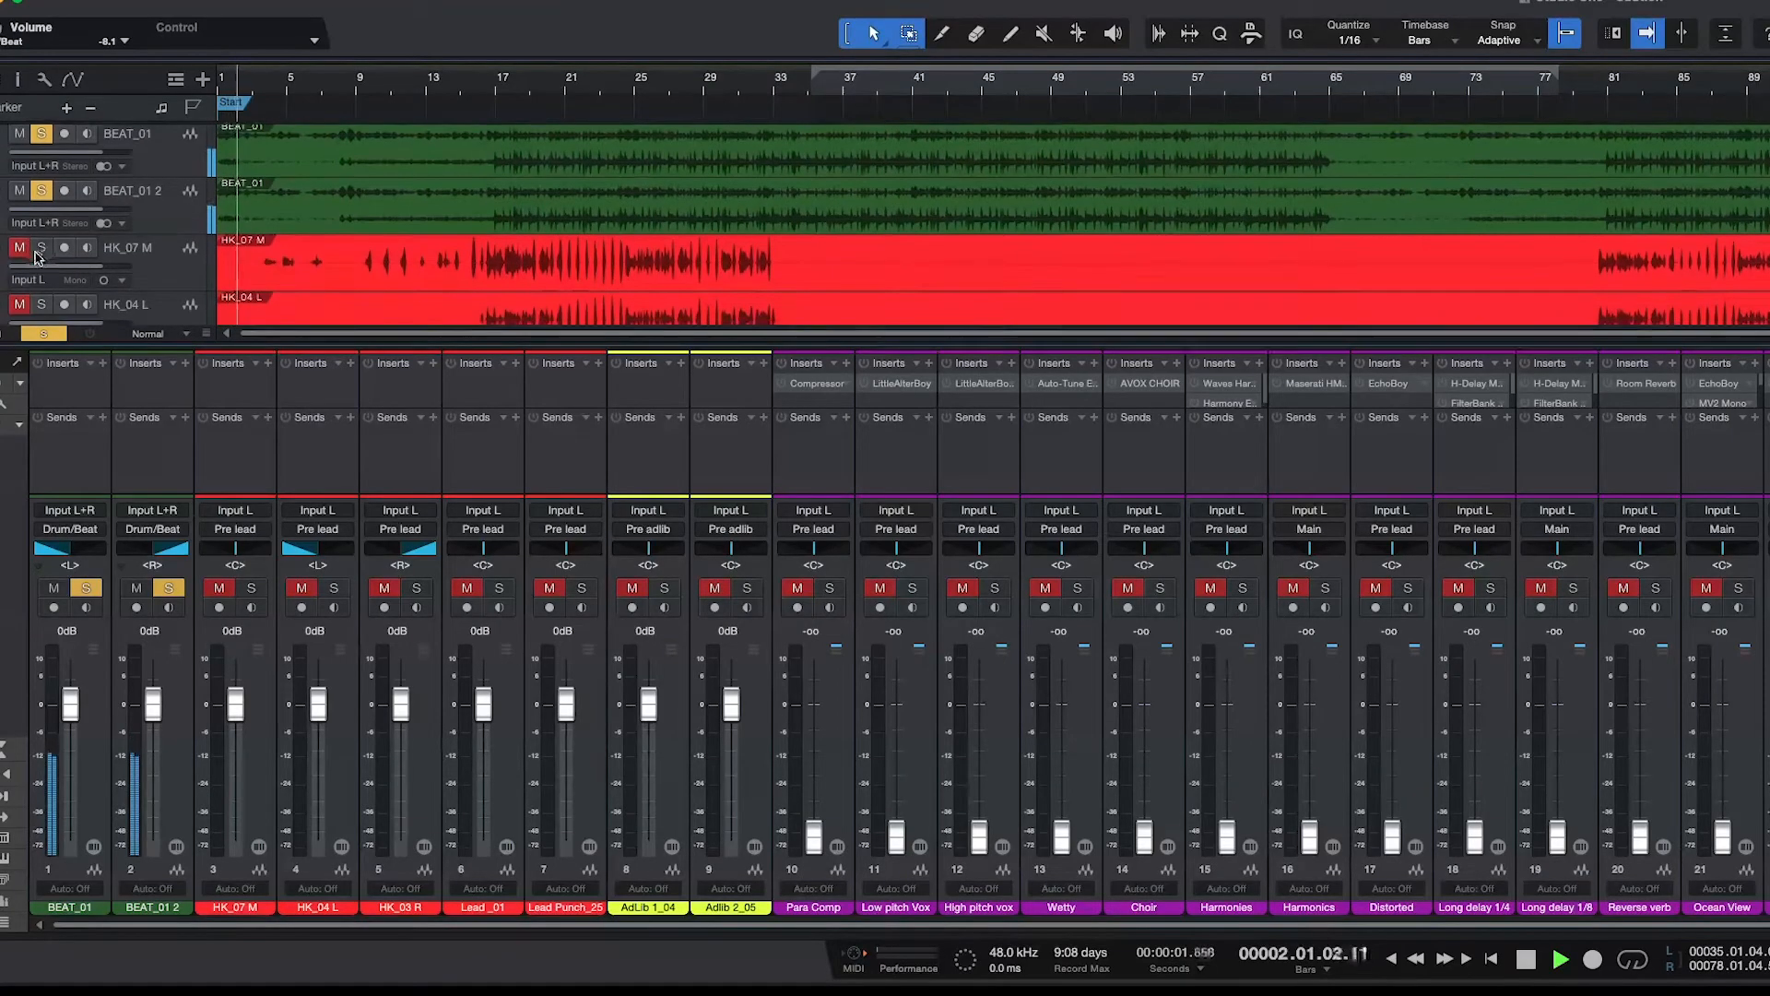
left_click(19, 251)
left_click(40, 251)
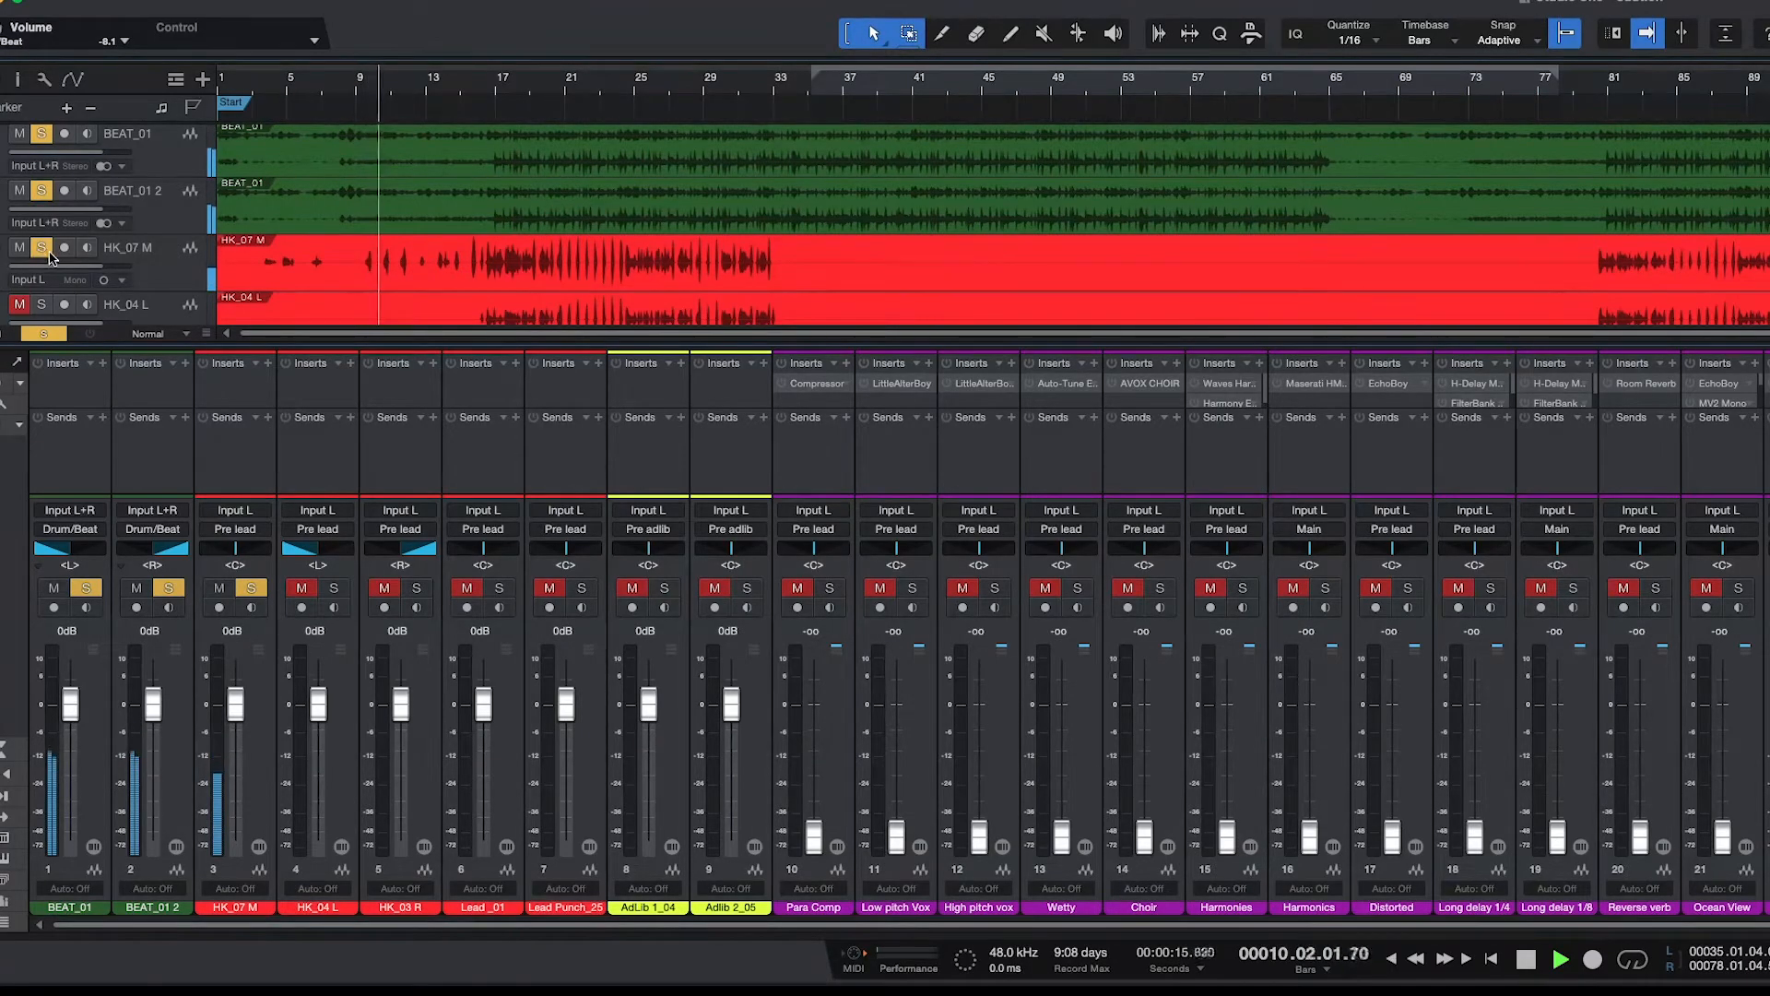
Jump playback to about bar 16 and lower the HK_07 M volume to -0.9 dB.
left_click(483, 79)
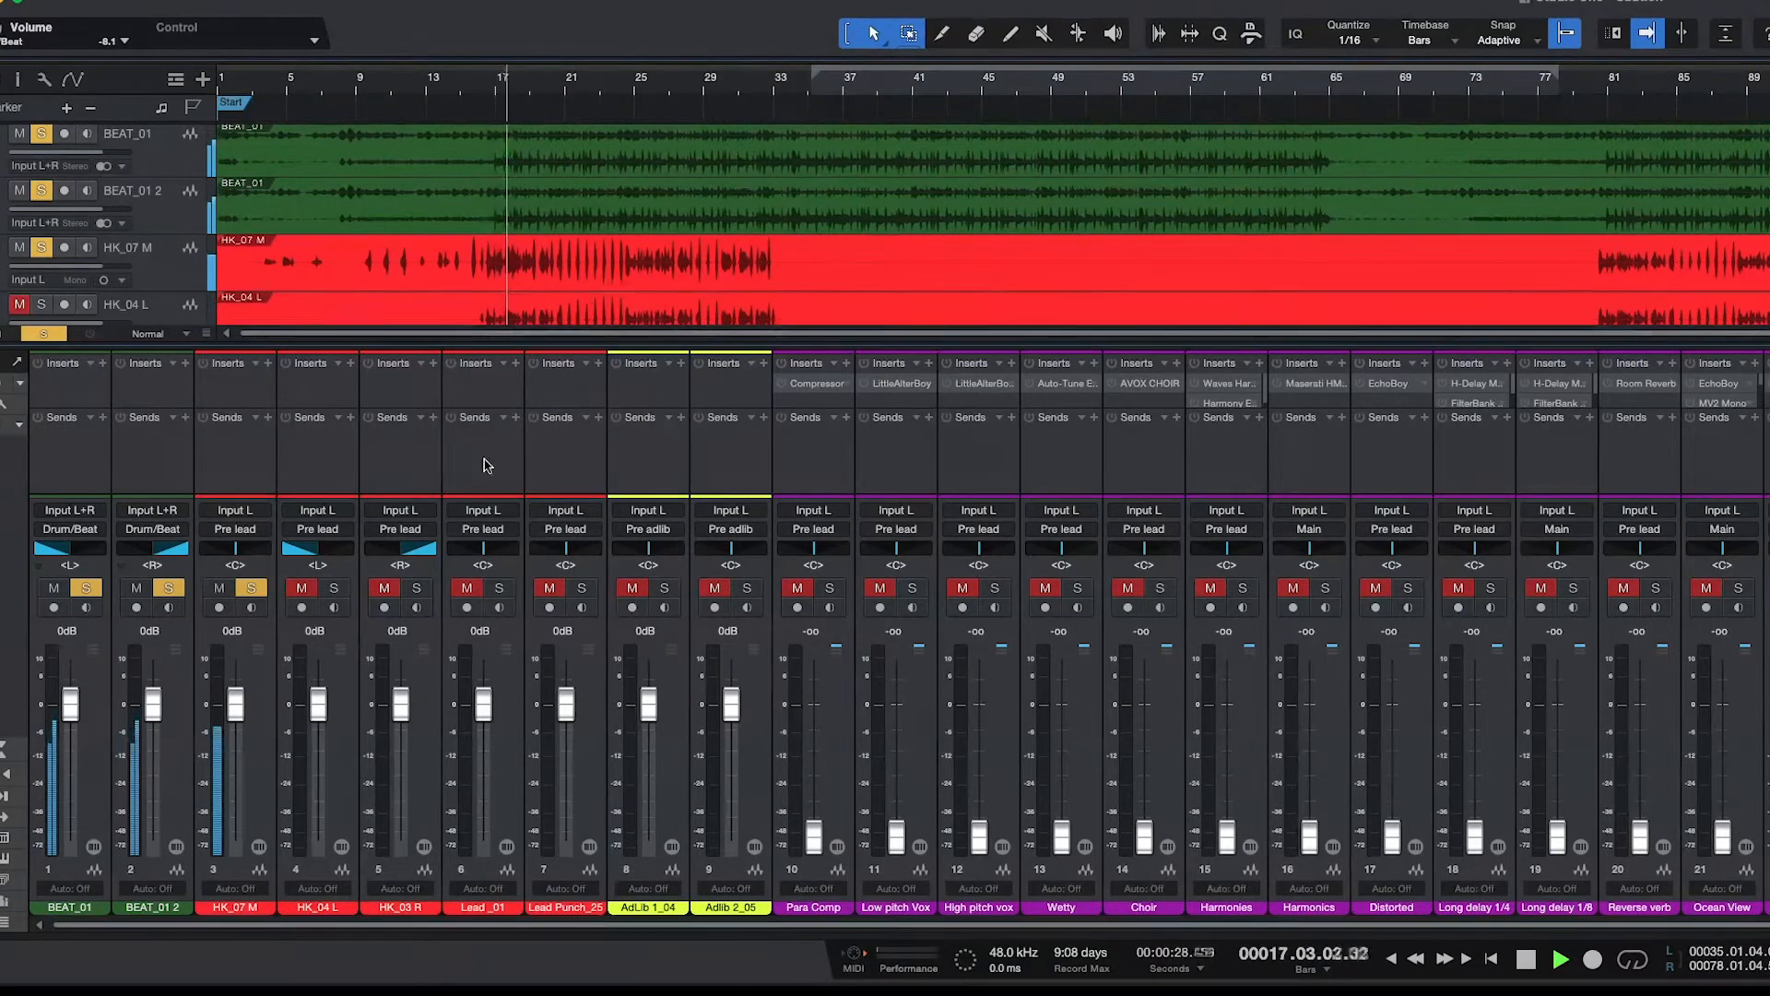
left_click_drag(232, 715, 234, 719)
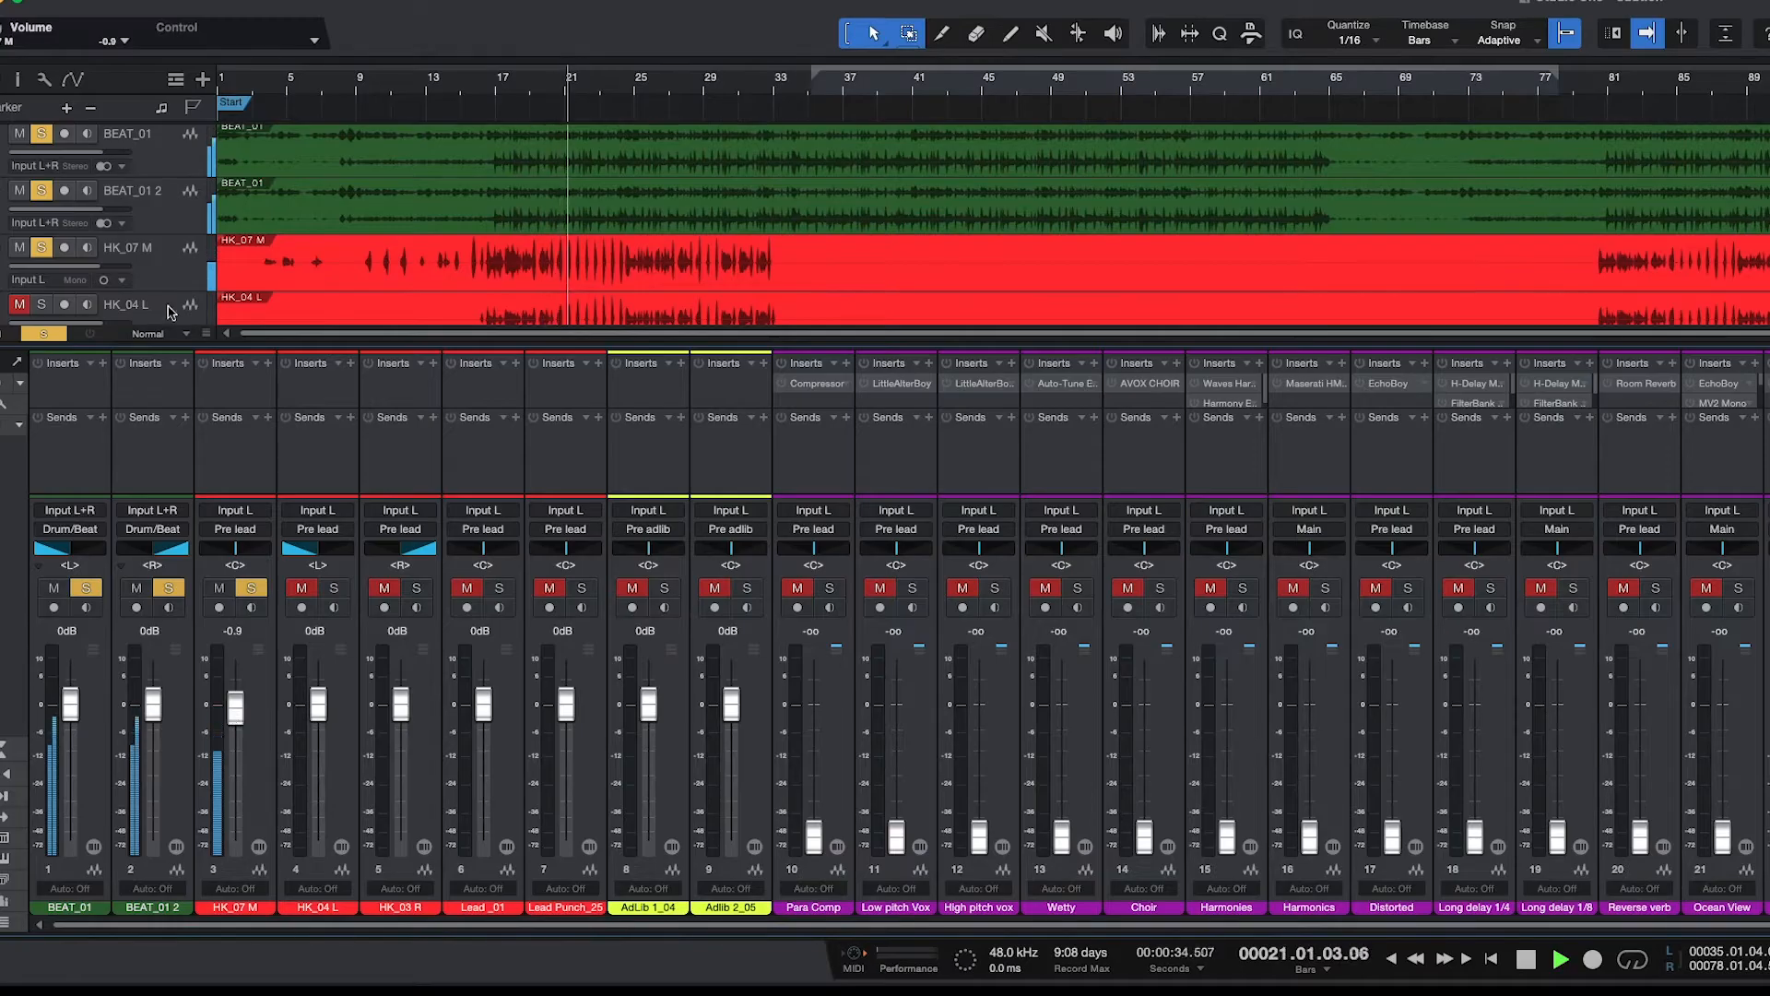
Look over the vocal tracks and replay the beat and HK_07 M from about bar 14.
scroll(162, 293, "down", 2)
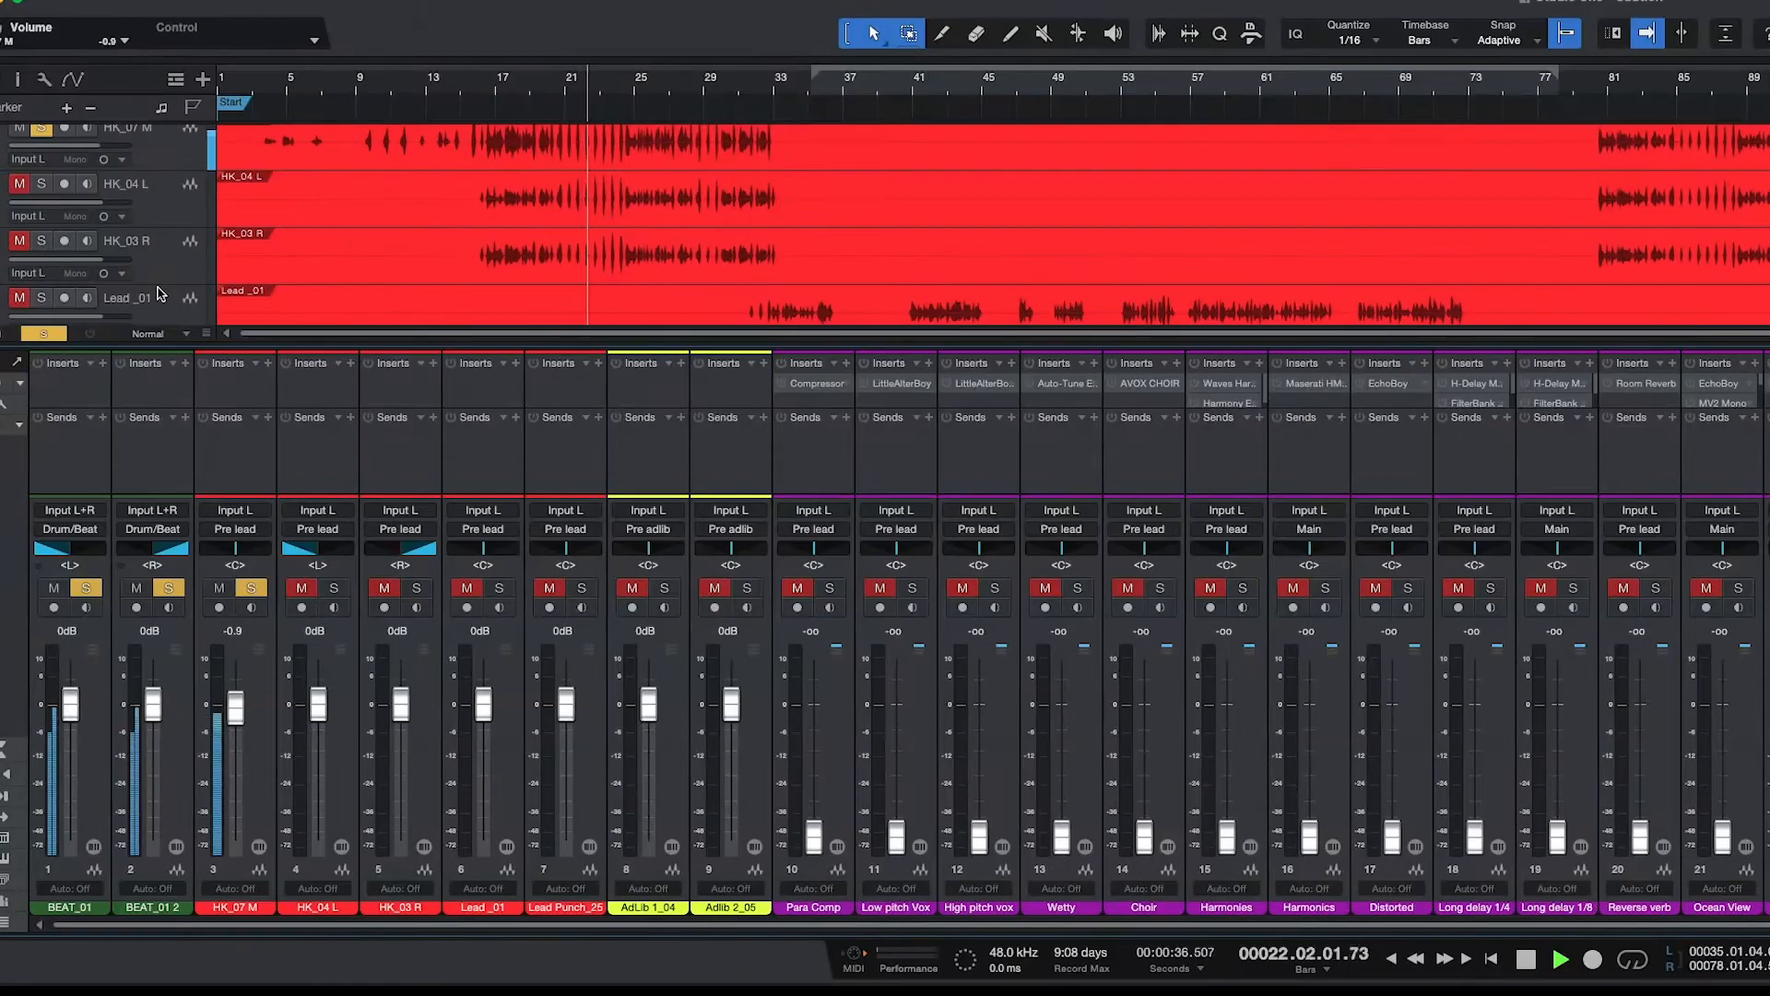
scroll(161, 293, "down", 3)
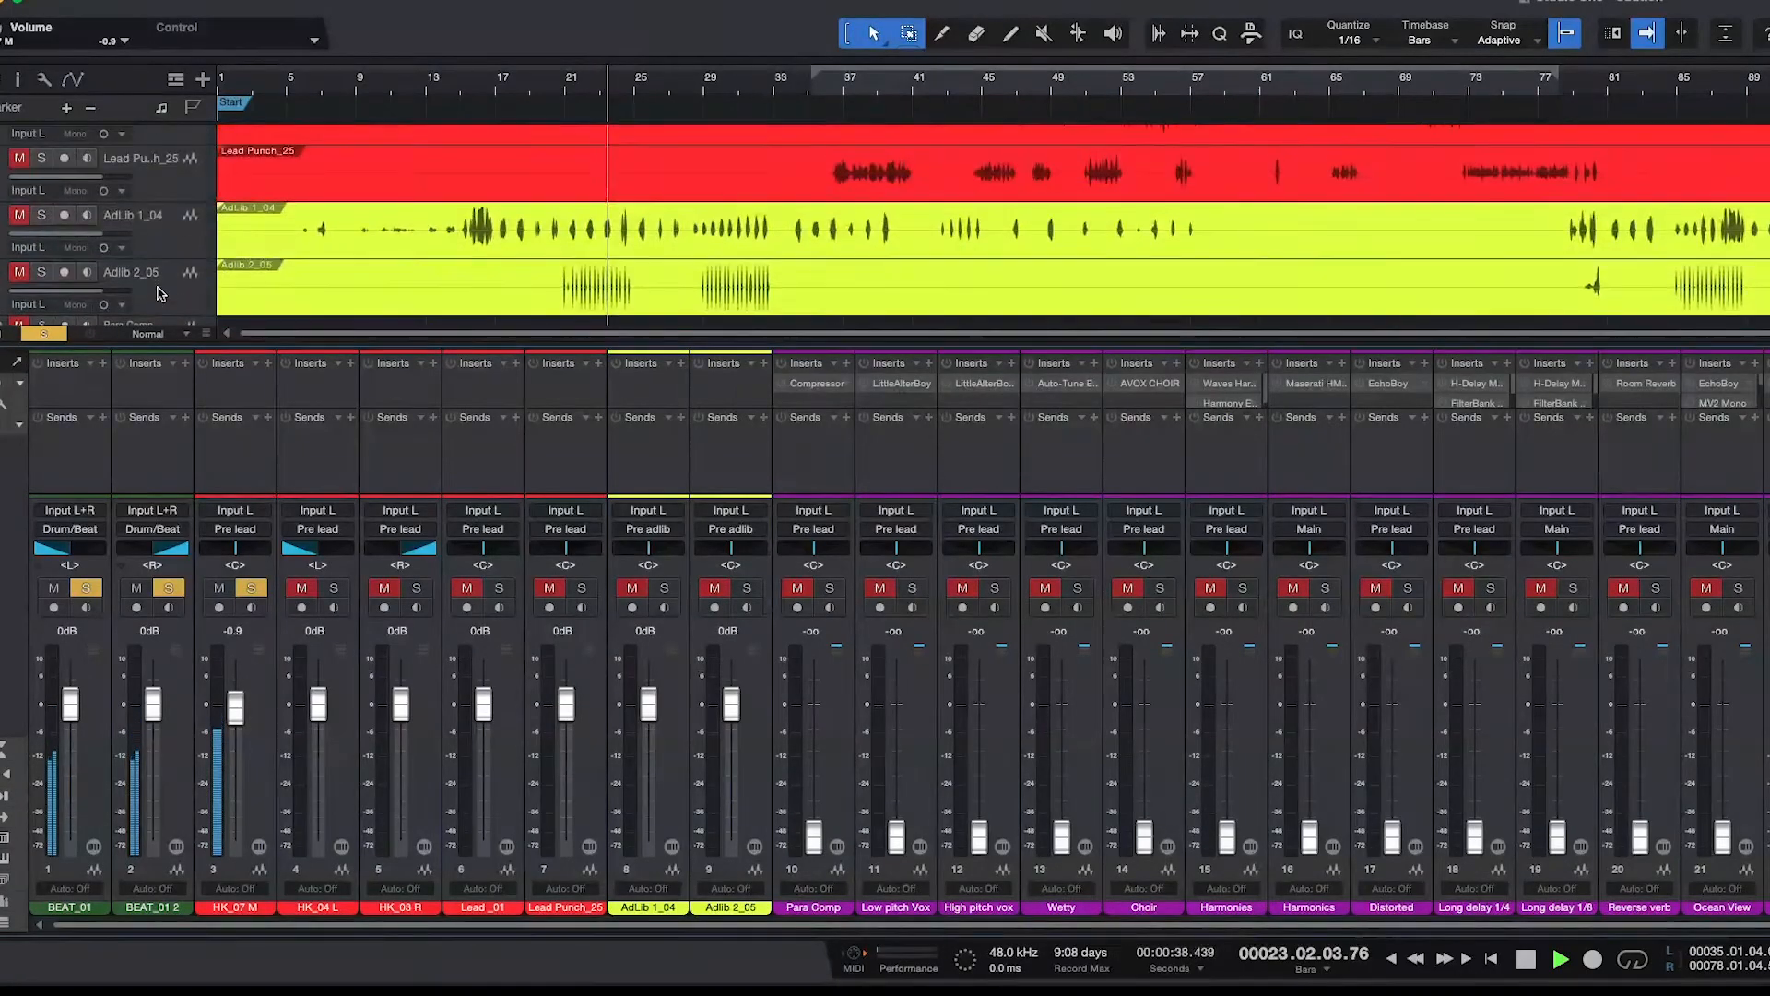
scroll(161, 293, "up", 5)
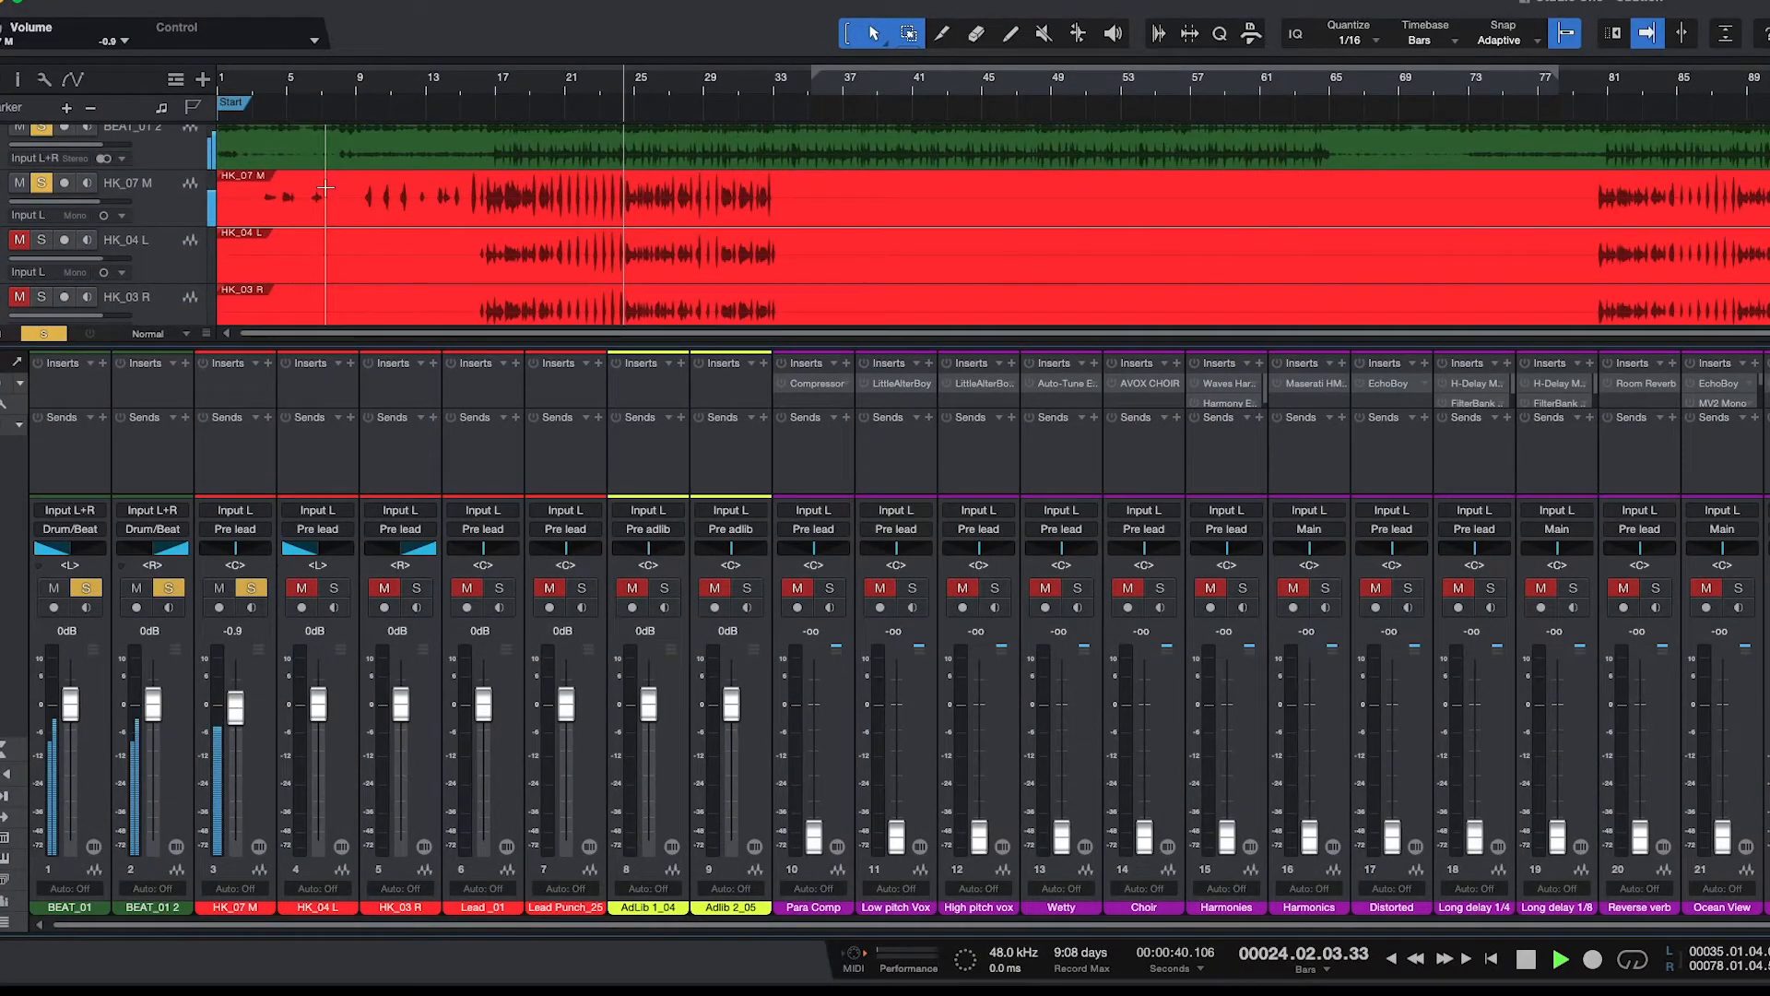
left_click(485, 85)
left_click(450, 86)
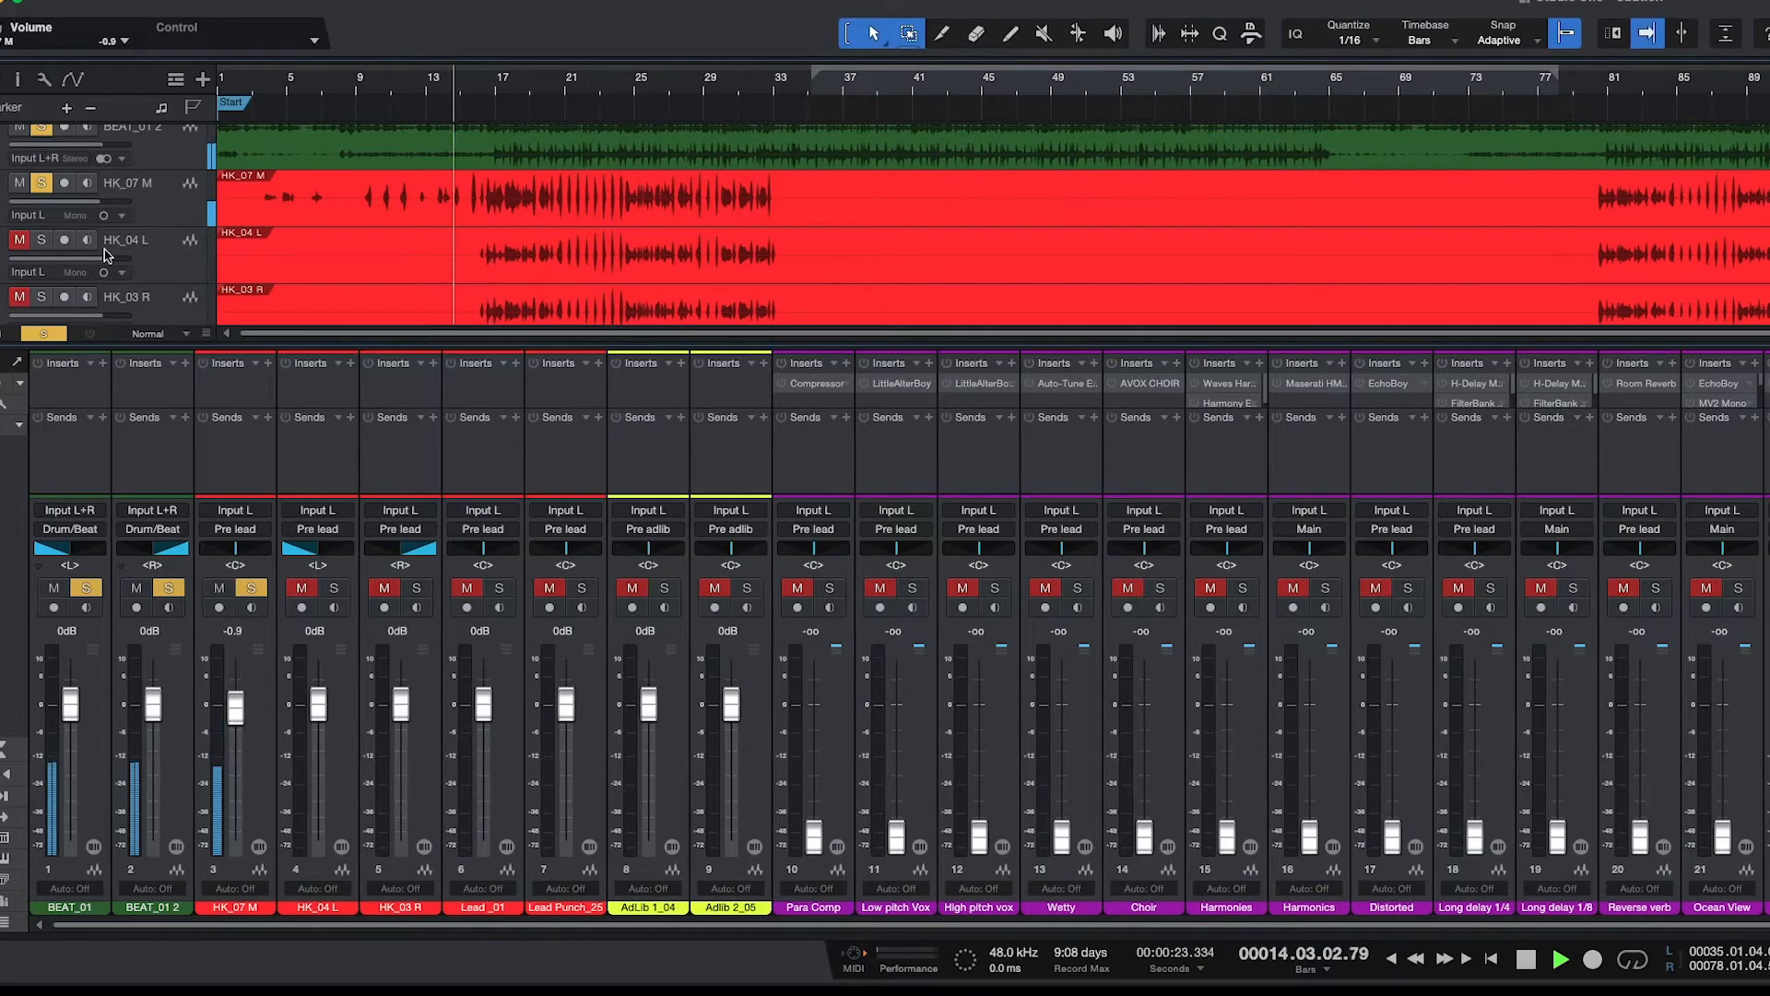
Solo HK_04 L during playback and lower its volume to -7.7 dB.
left_click(43, 242)
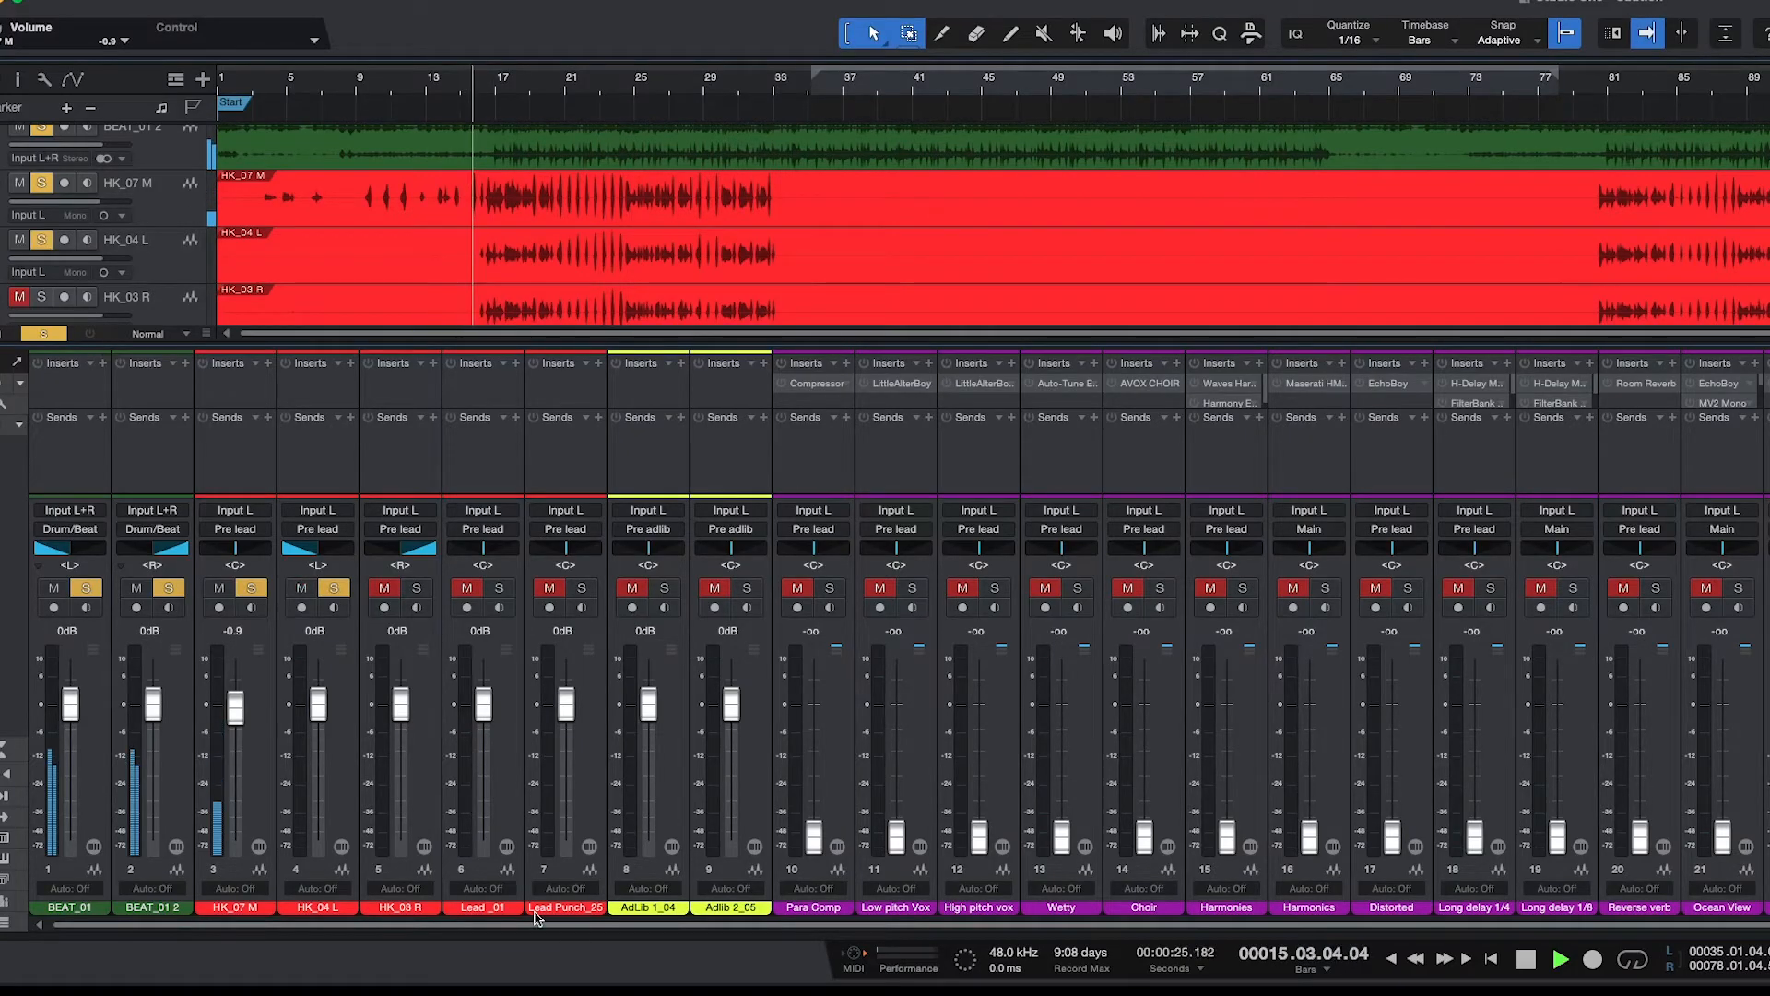
left_click(321, 712)
left_click_drag(322, 715, 324, 749)
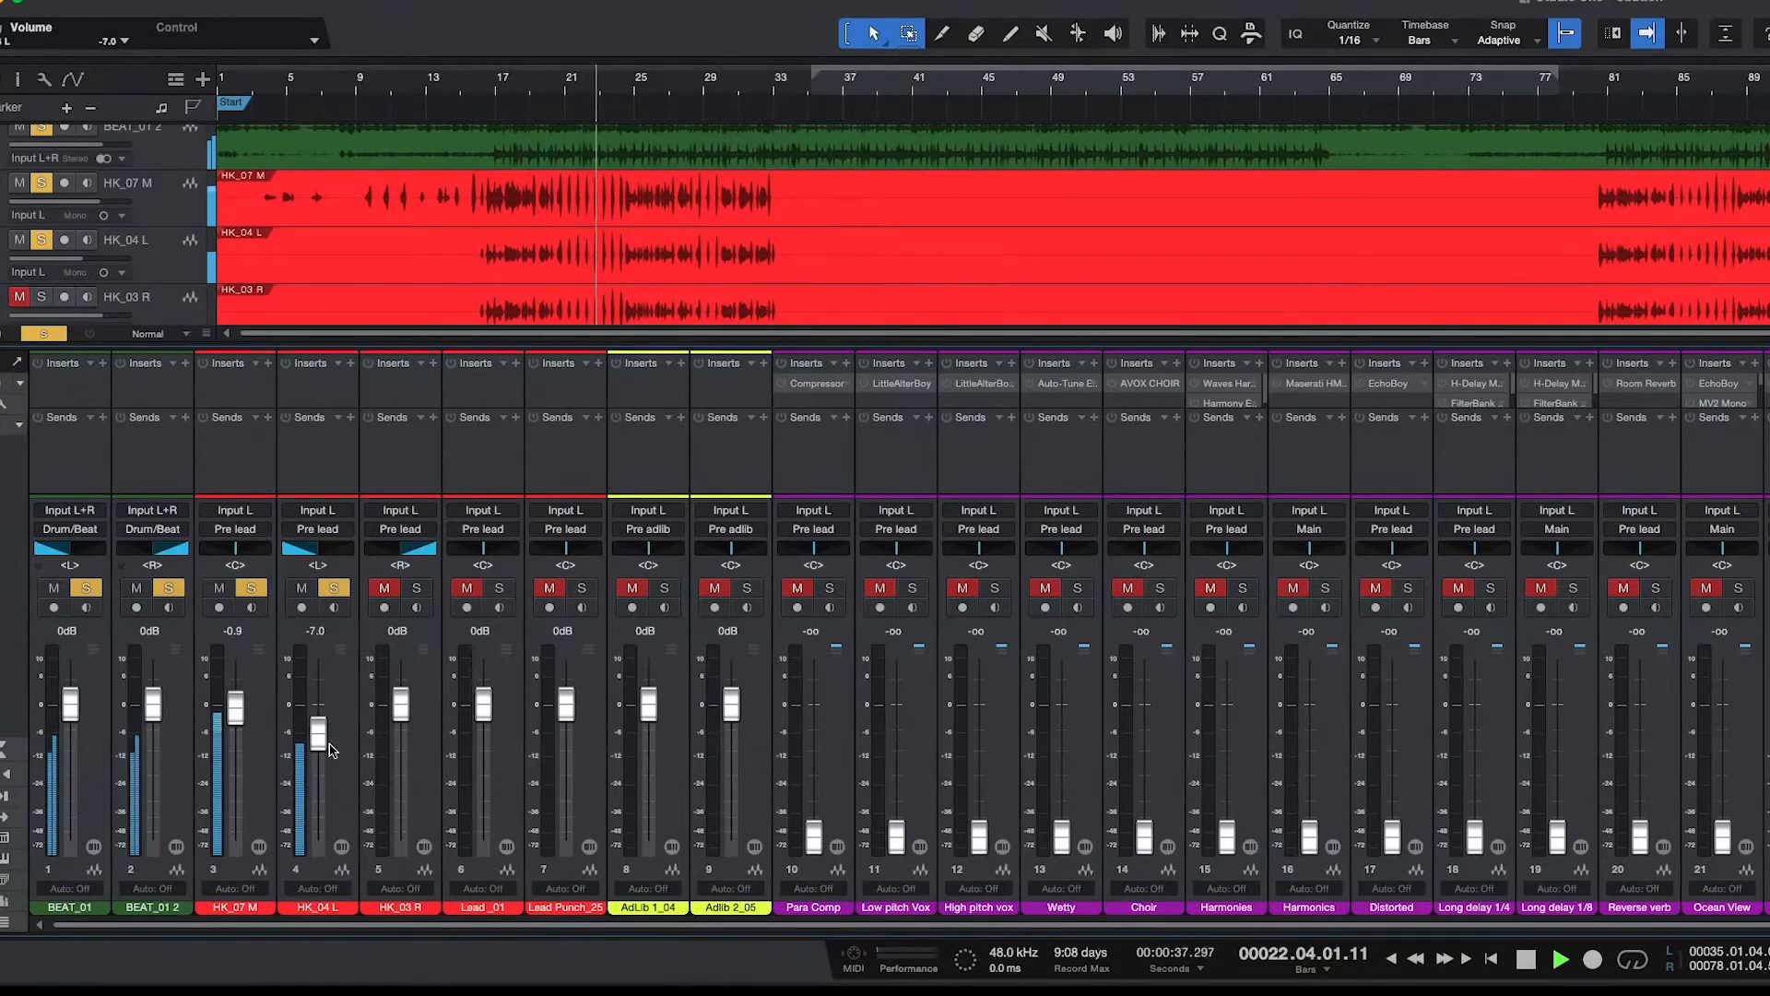
left_click_drag(320, 748, 320, 753)
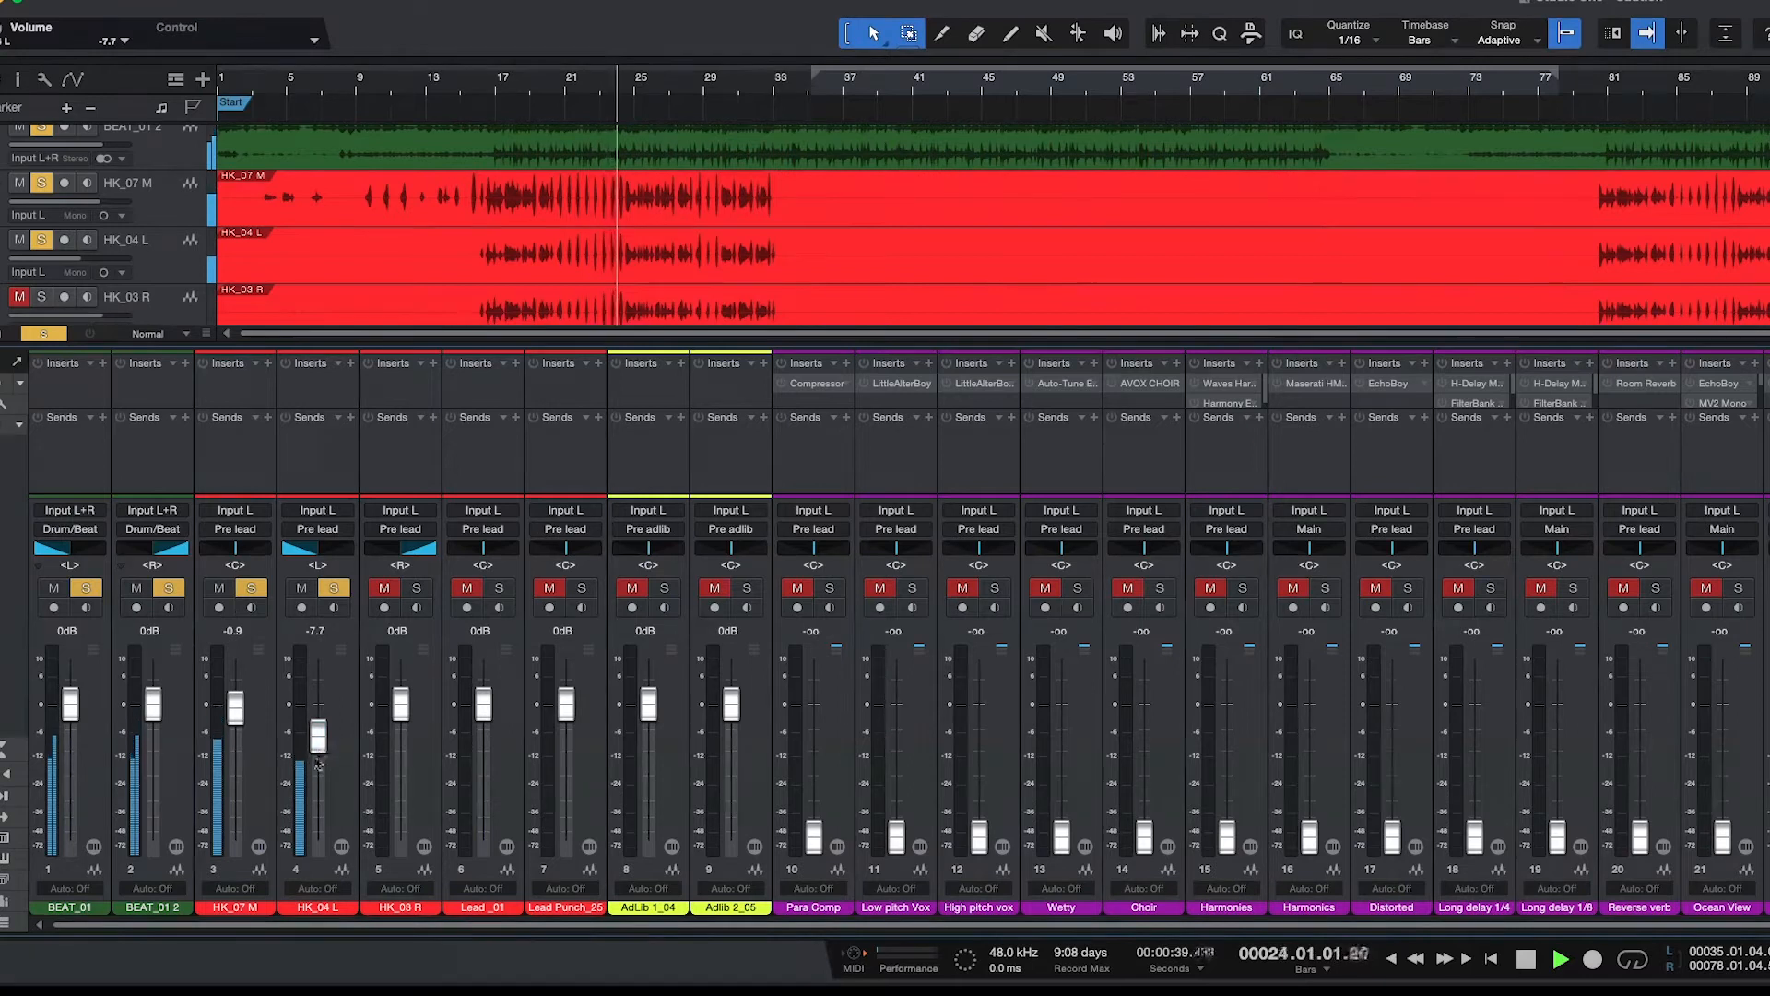
Rewind to about bar 16, solo HK_03 R, and set HK_04 L to -10.8 dB and HK_03 R to -13.0 dB during playback.
key("KP_Subtract")
key("KP_Subtract")
key("KP_Subtract")
key("KP_Subtract")
key("KP_Subtract")
key("KP_Subtract")
key("KP_Subtract")
key("KP_Subtract")
key("KP_Subtract")
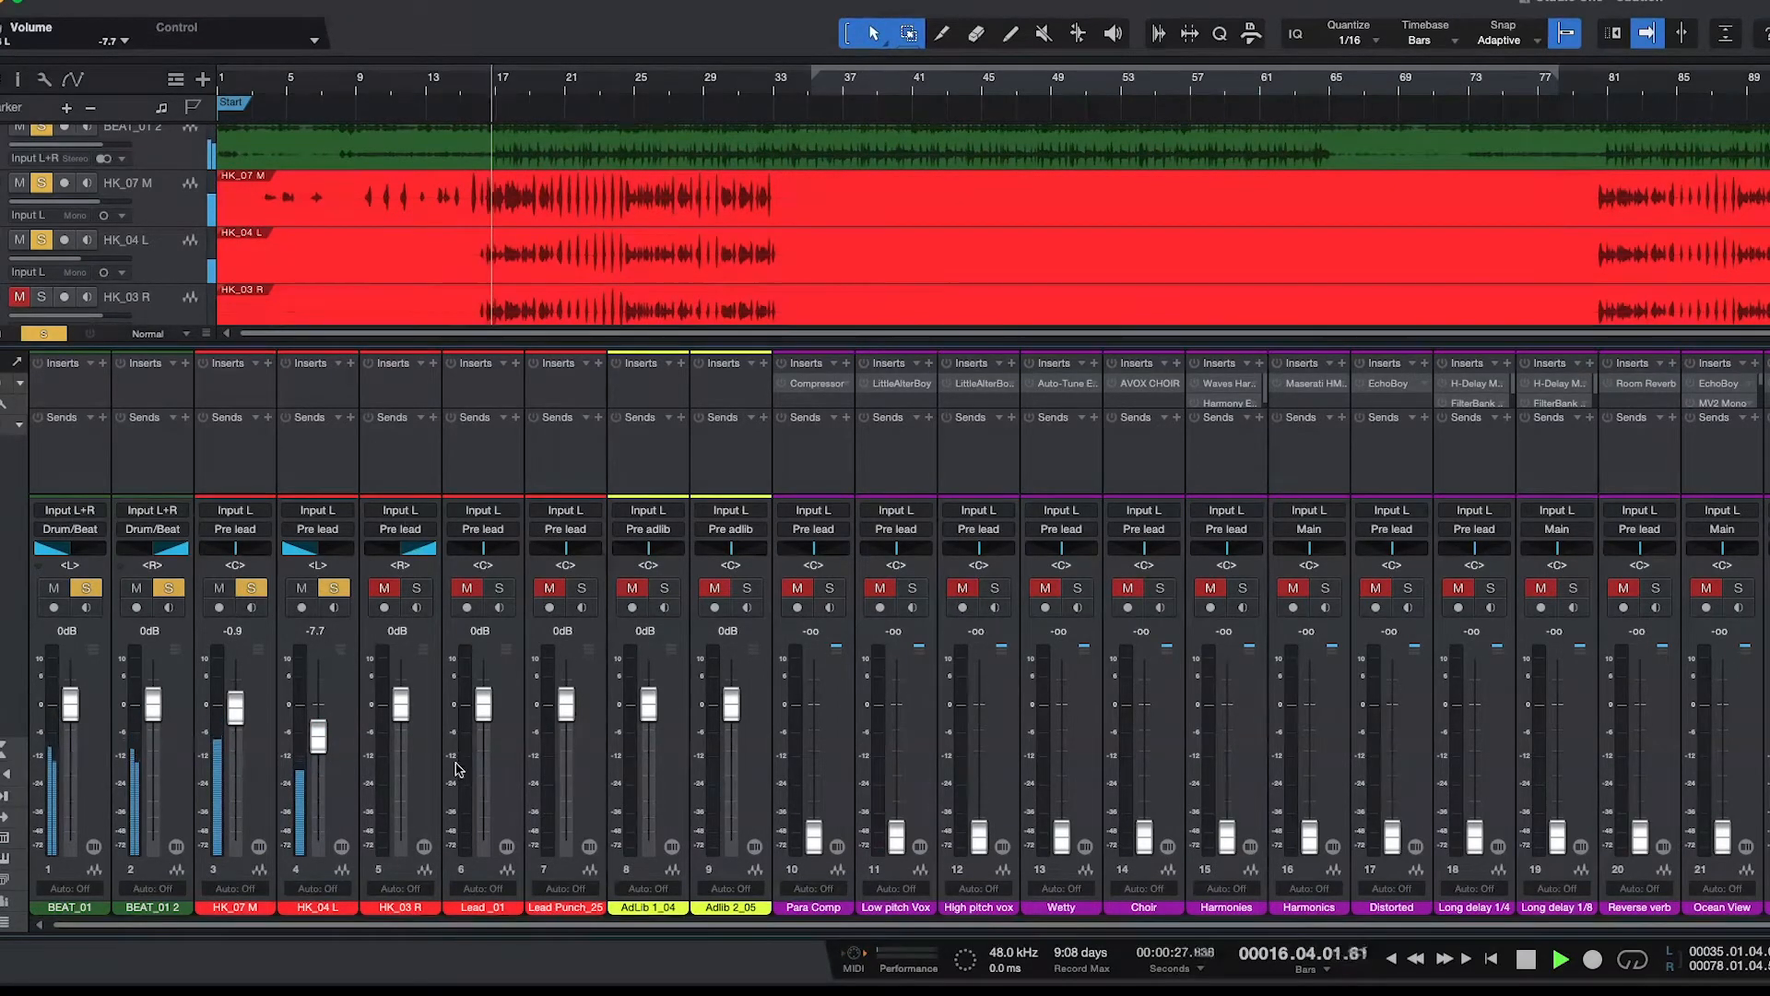
left_click(418, 601)
left_click_drag(401, 714, 405, 772)
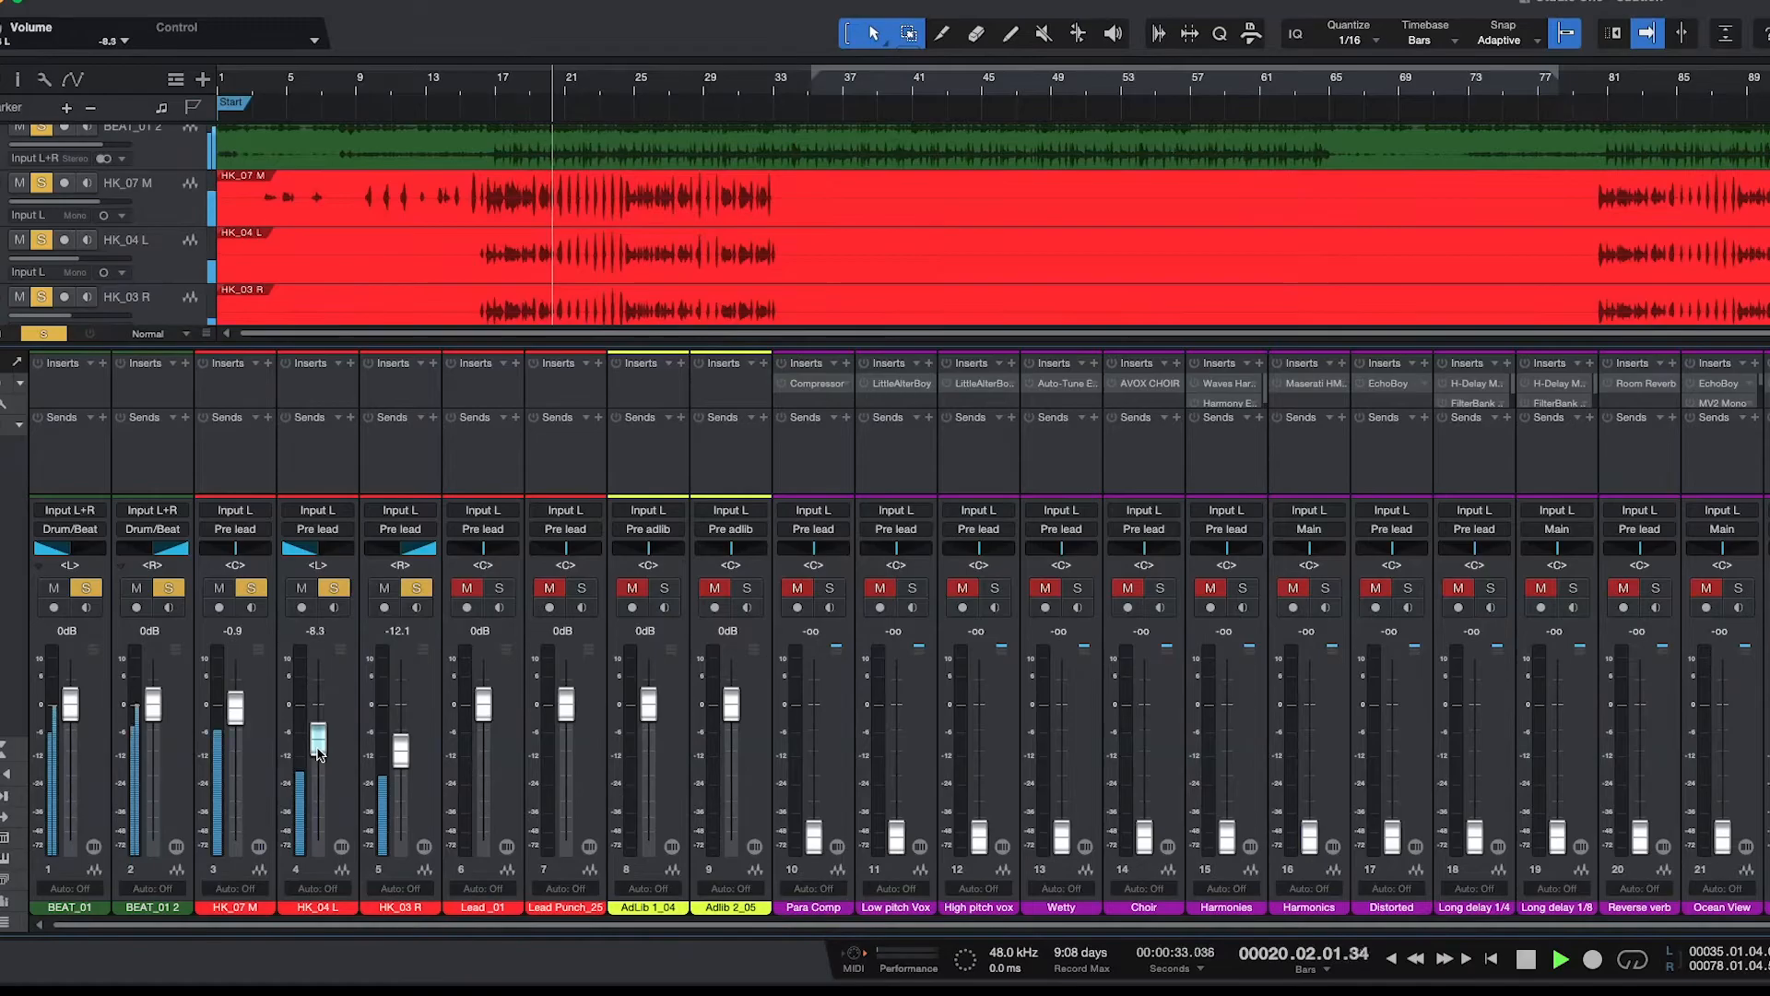
left_click_drag(318, 752, 406, 762)
key("space")
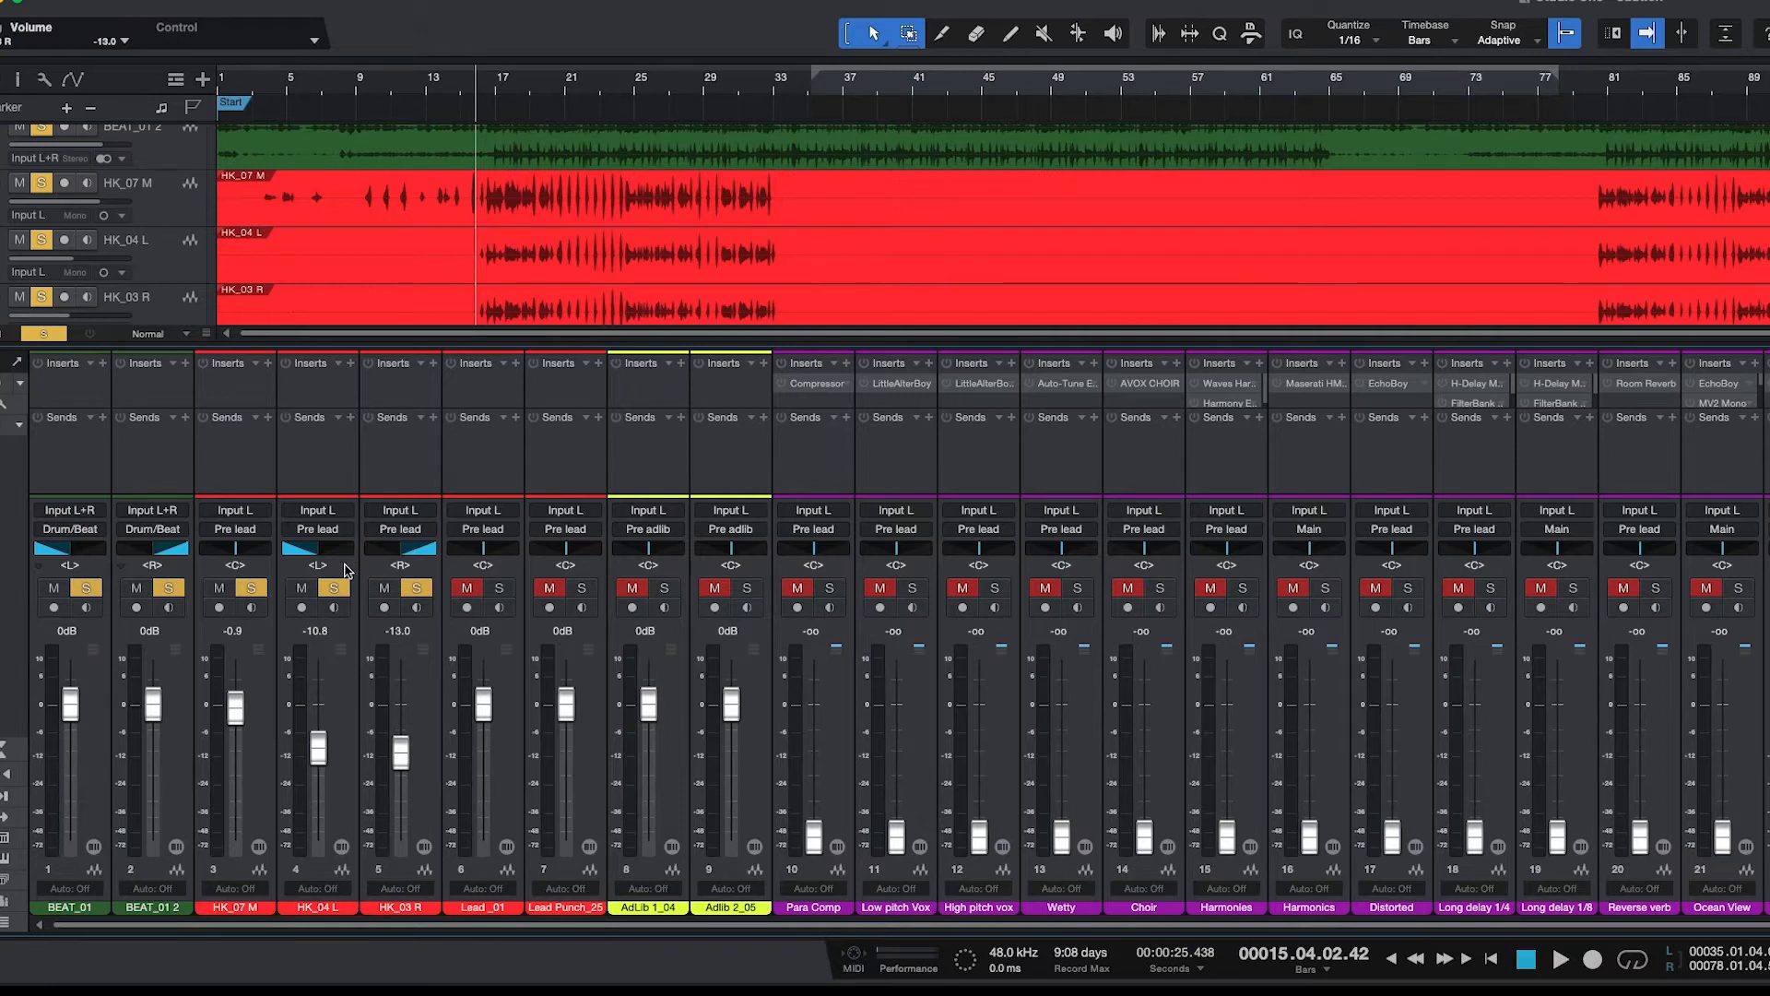
Compare the hook with HK_04 L and HK_03 R muted together and soloed again, playing from about bar 16.
left_click(418, 682)
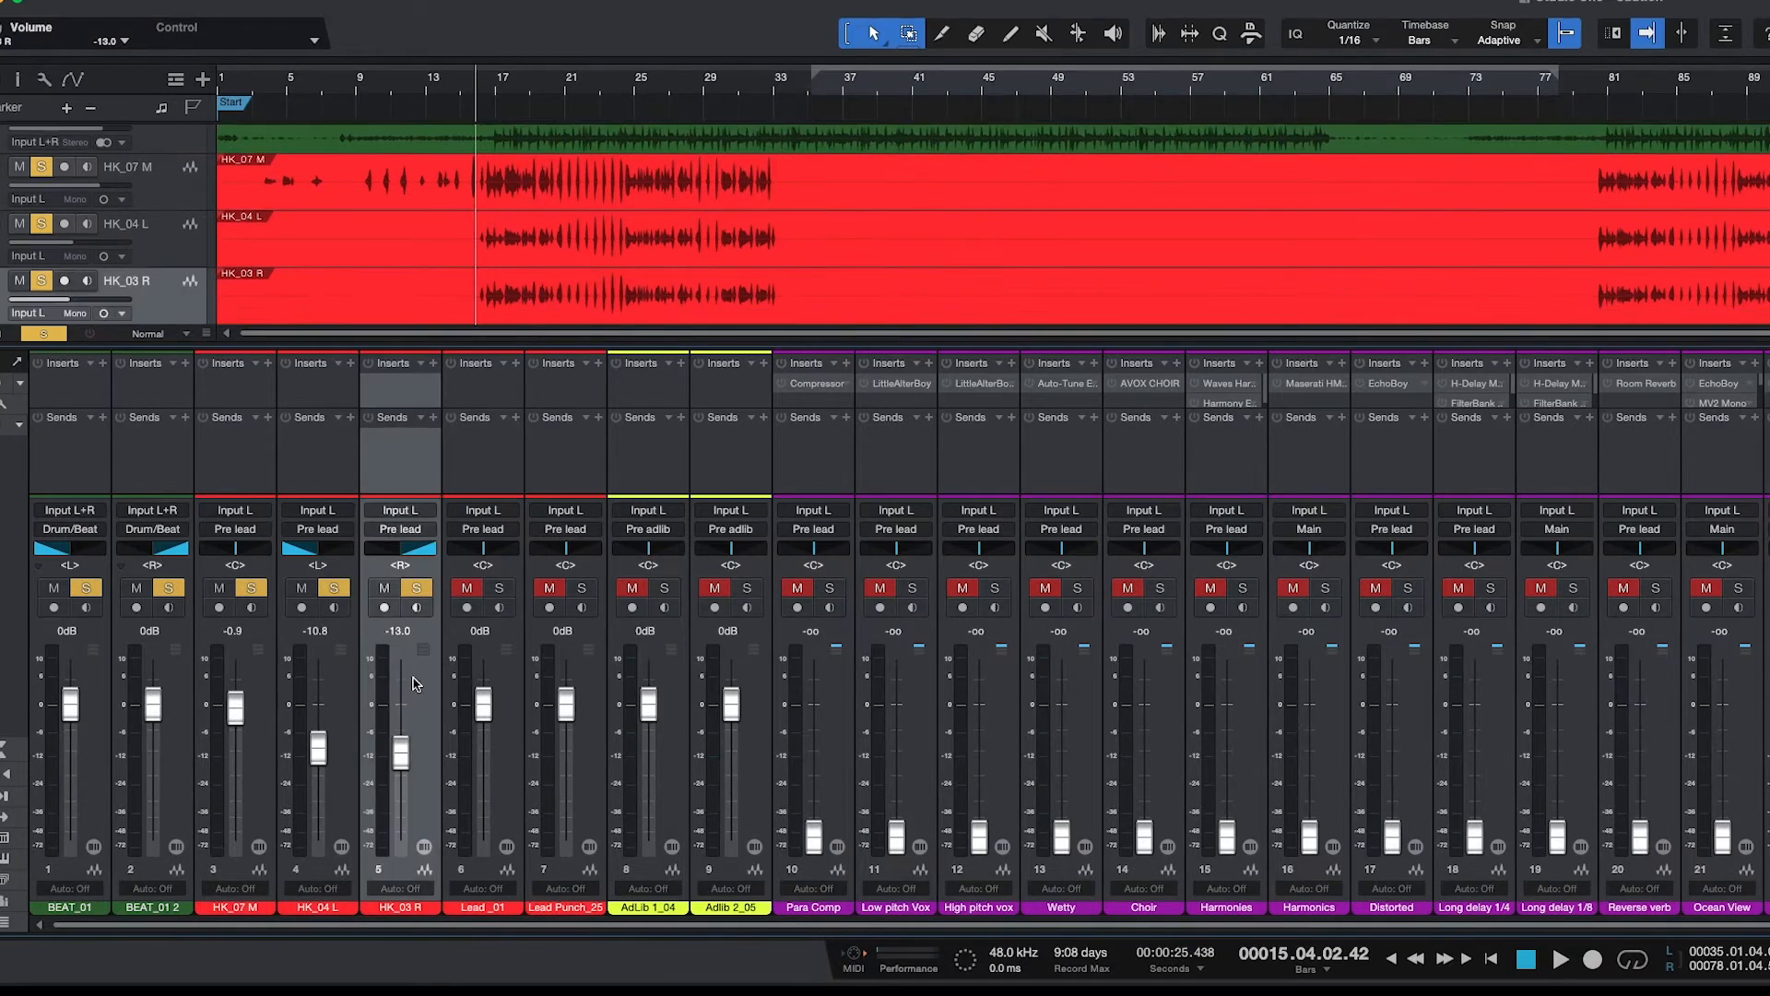
right_click(335, 698)
left_click(427, 692)
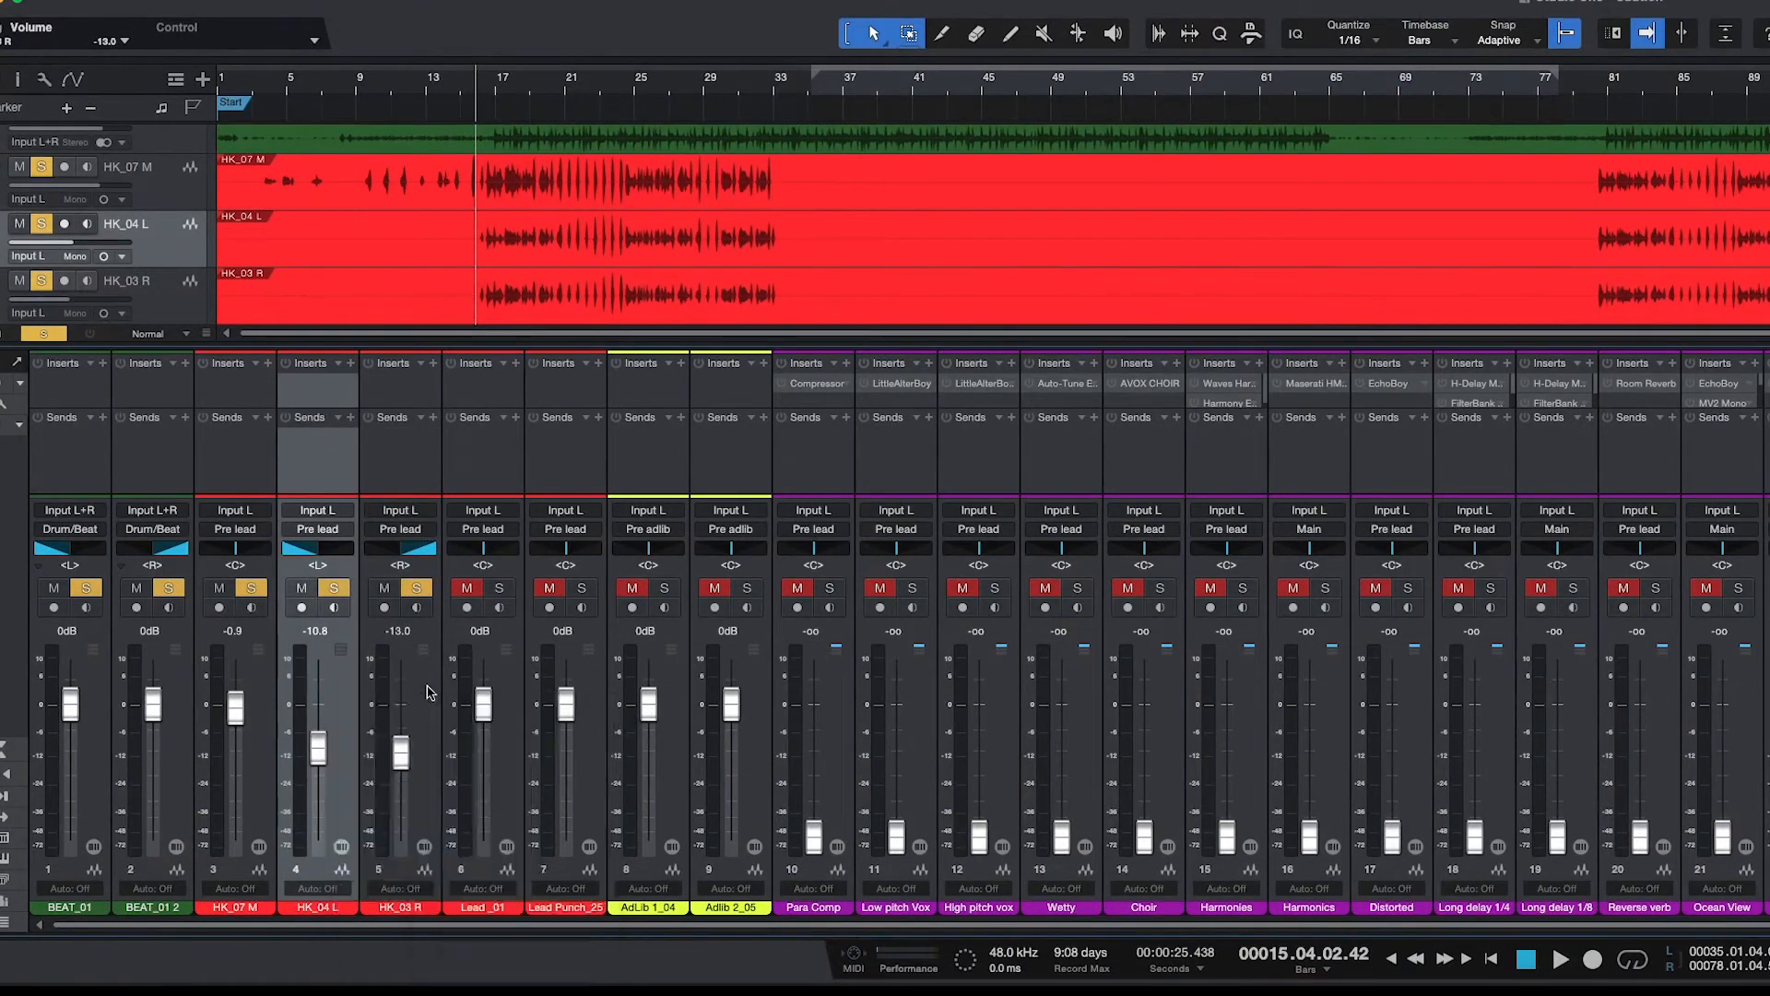
left_click(425, 697)
left_click(343, 713, "shift")
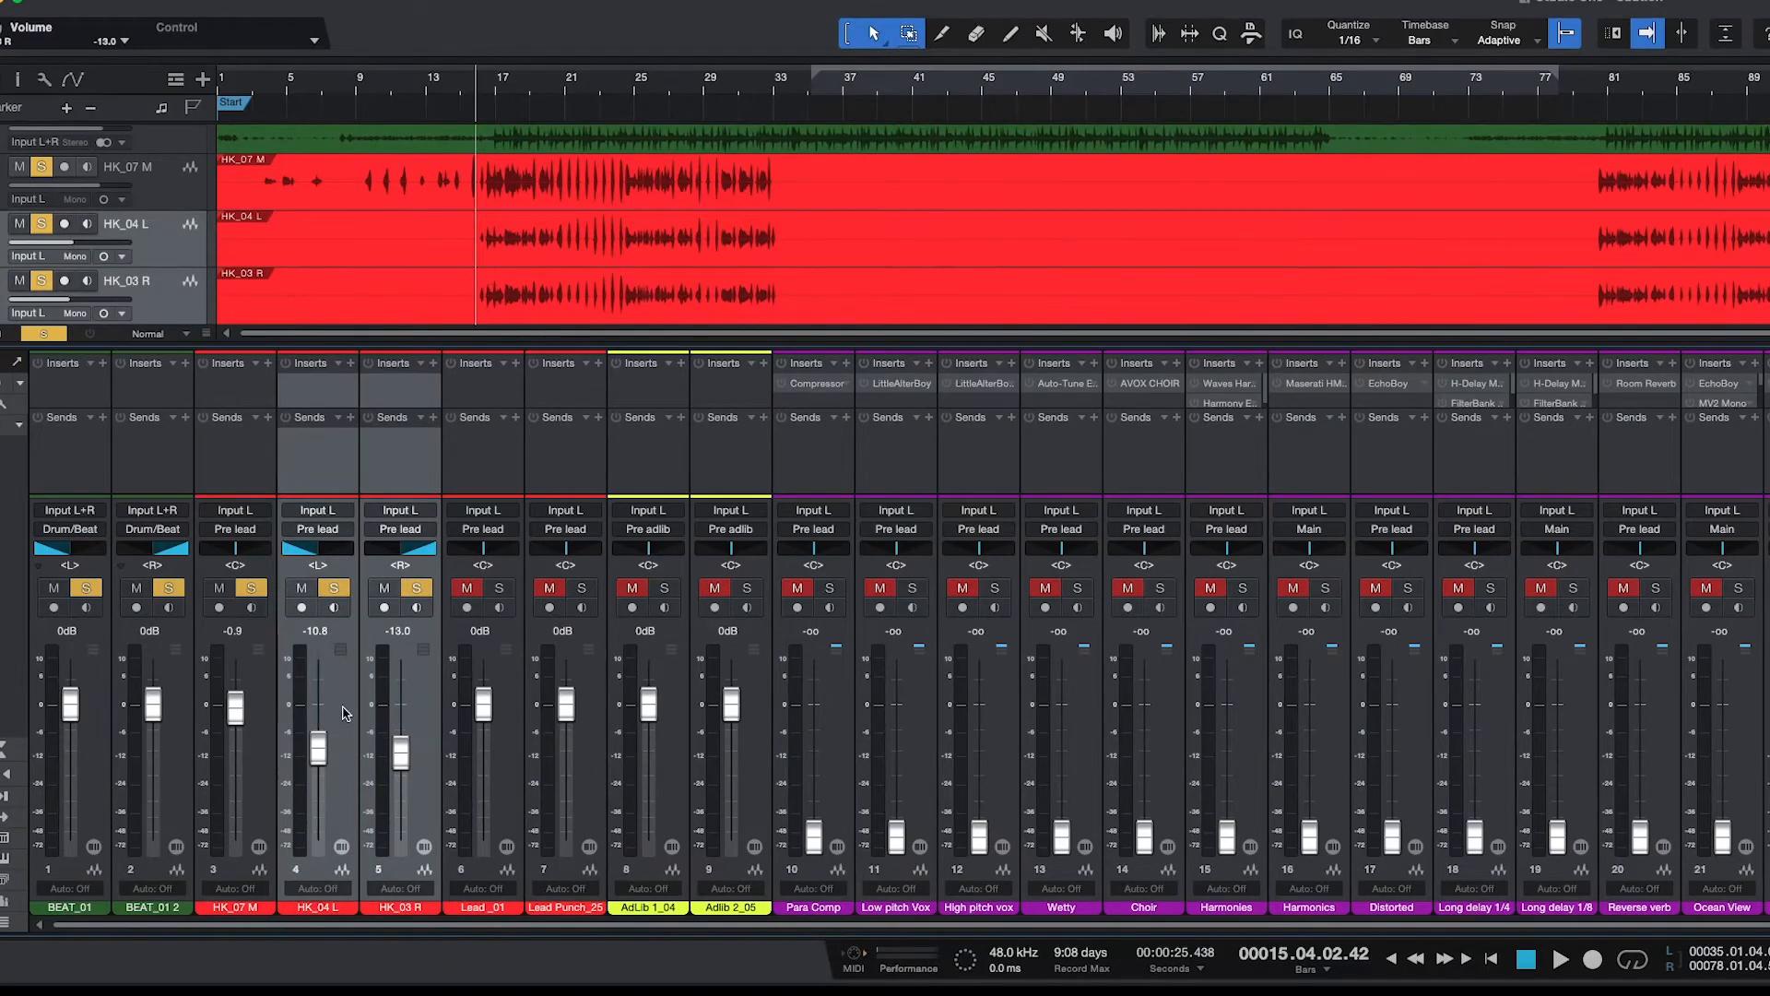
left_click(301, 588)
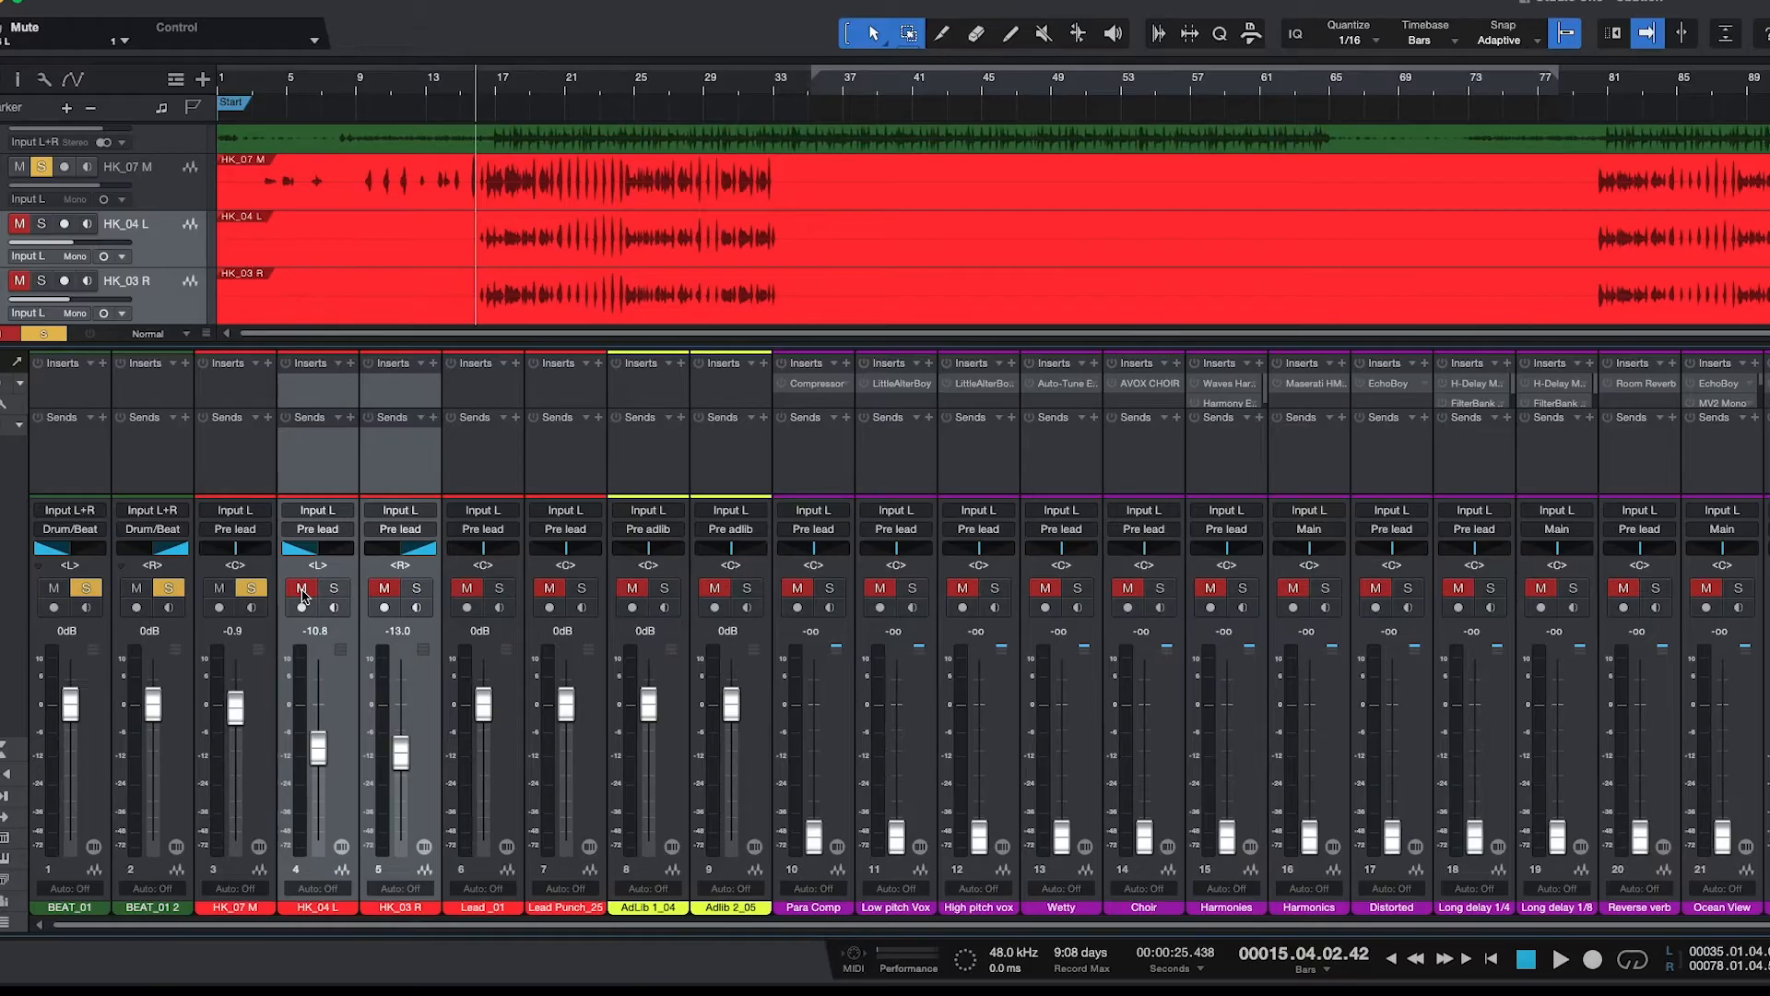
key("space")
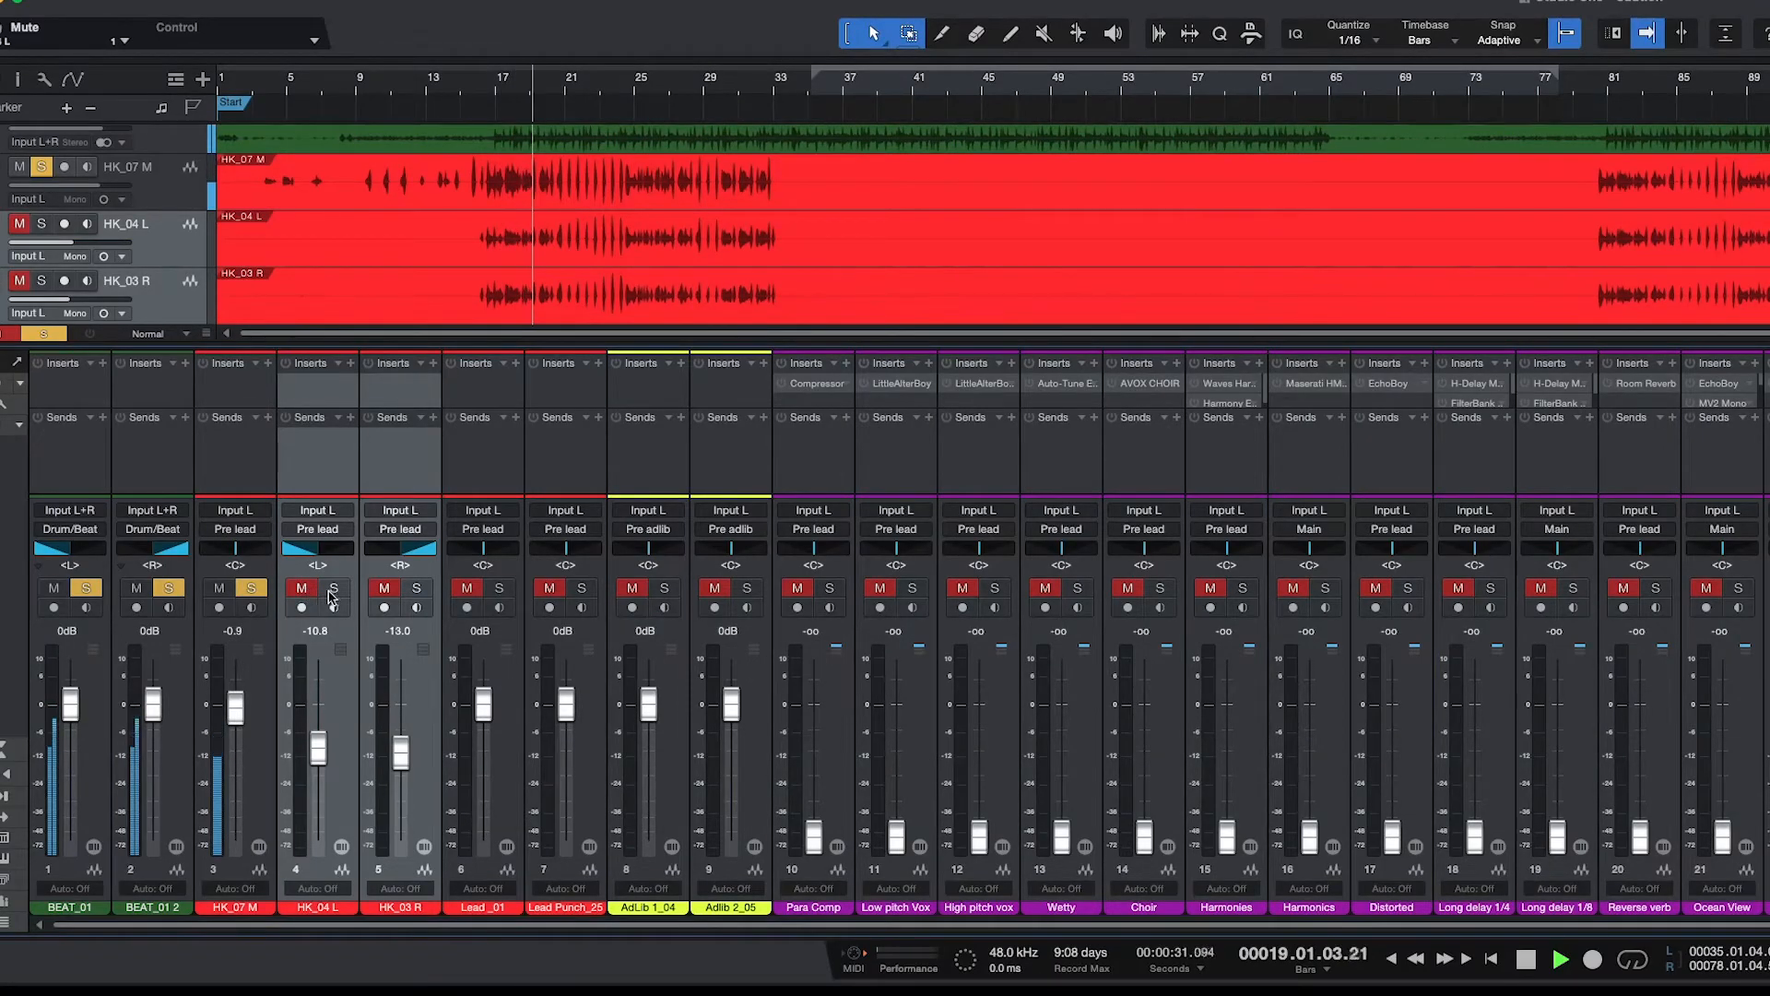
left_click(303, 590)
key("s")
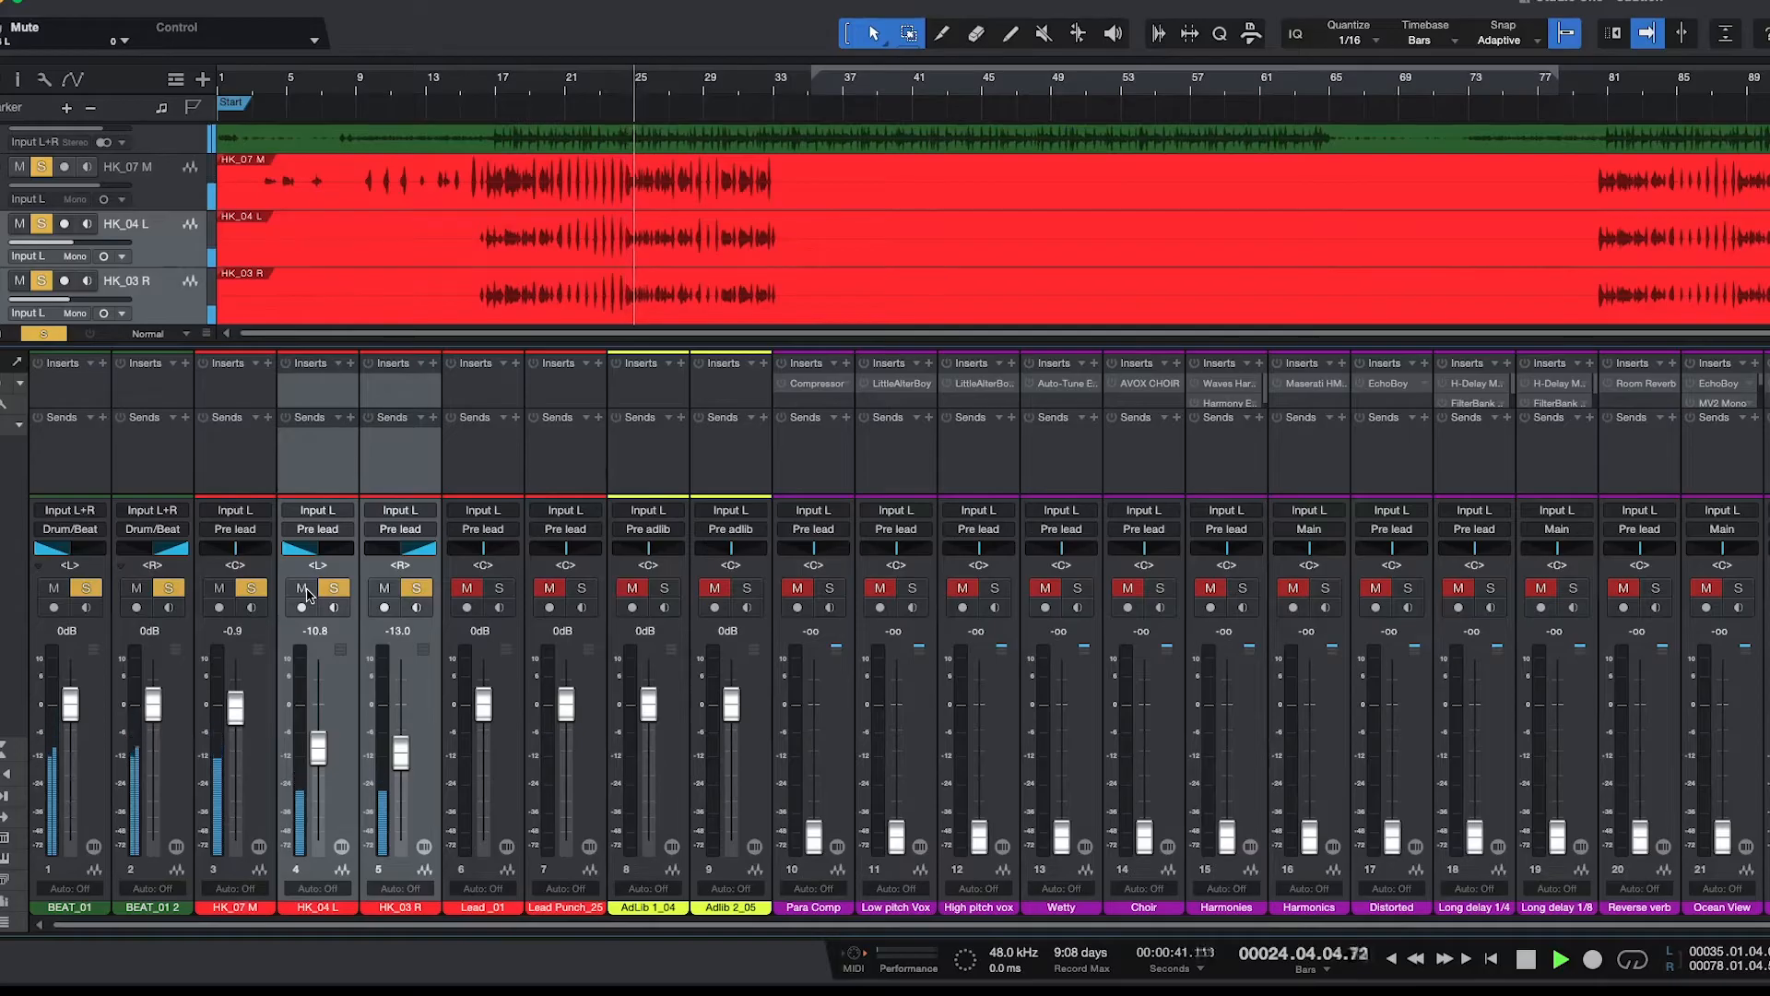
key("space")
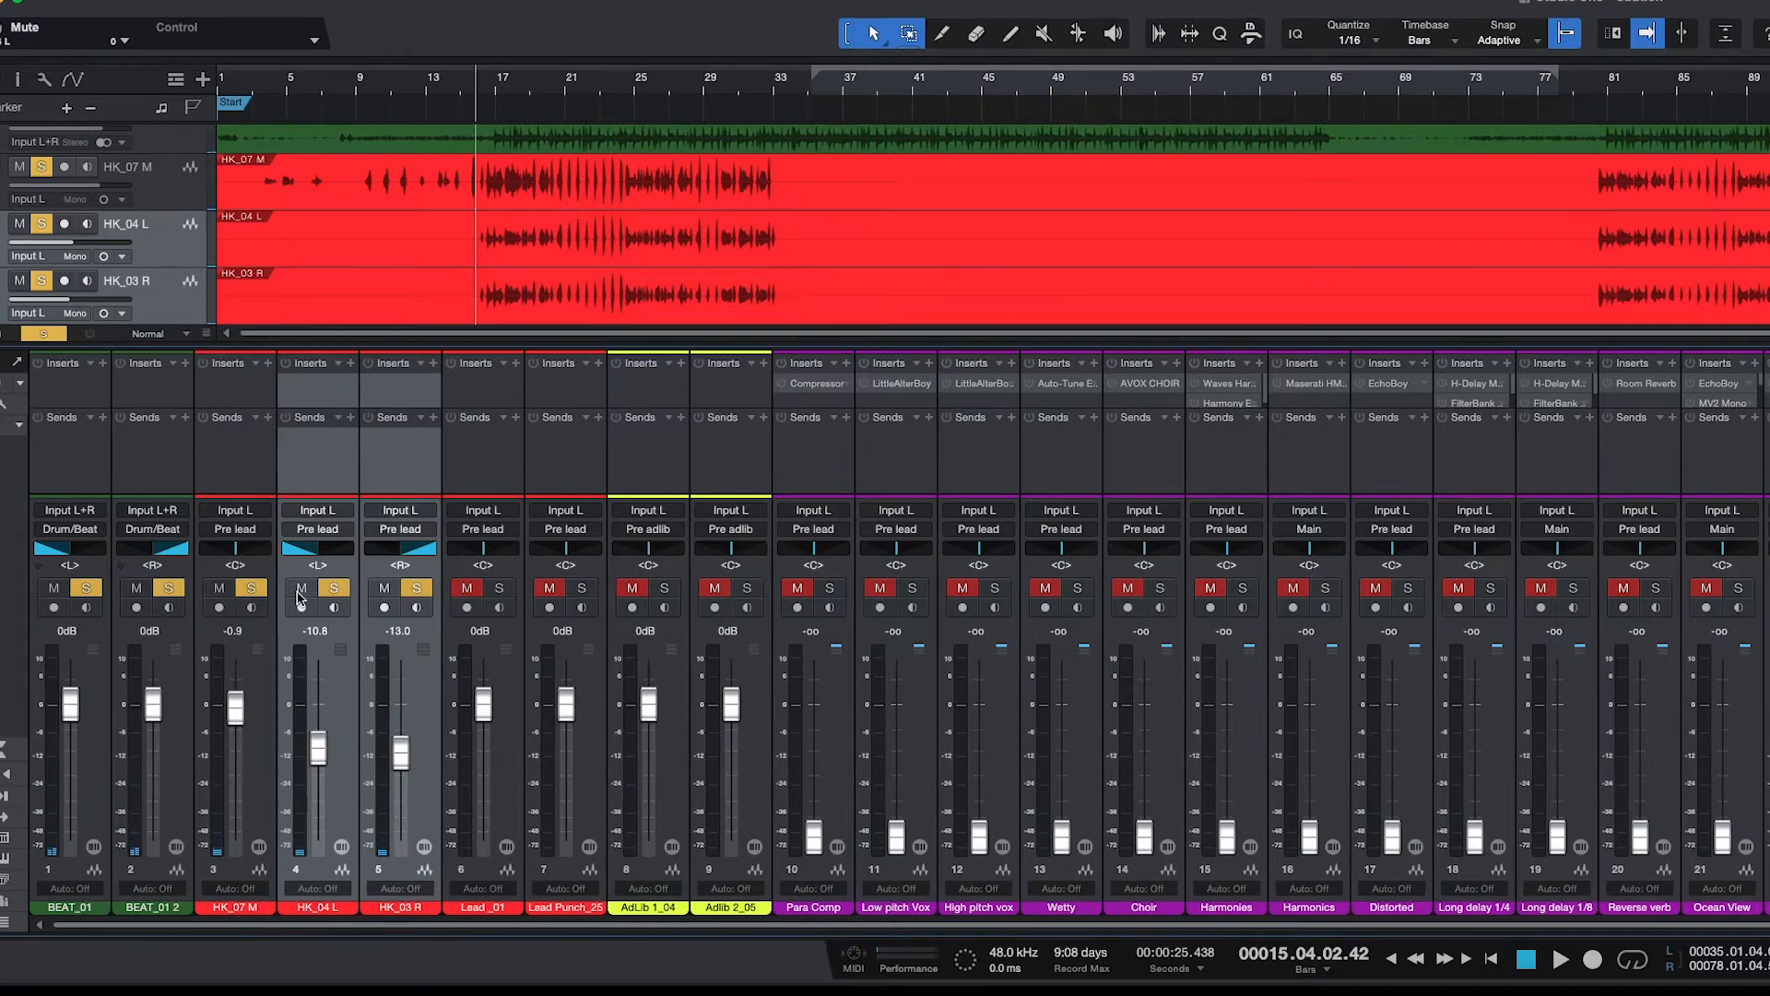
Start playback at about bar 31 and solo Lead _01 and Lead Punch_25 together.
scroll(879, 252, "down", 5)
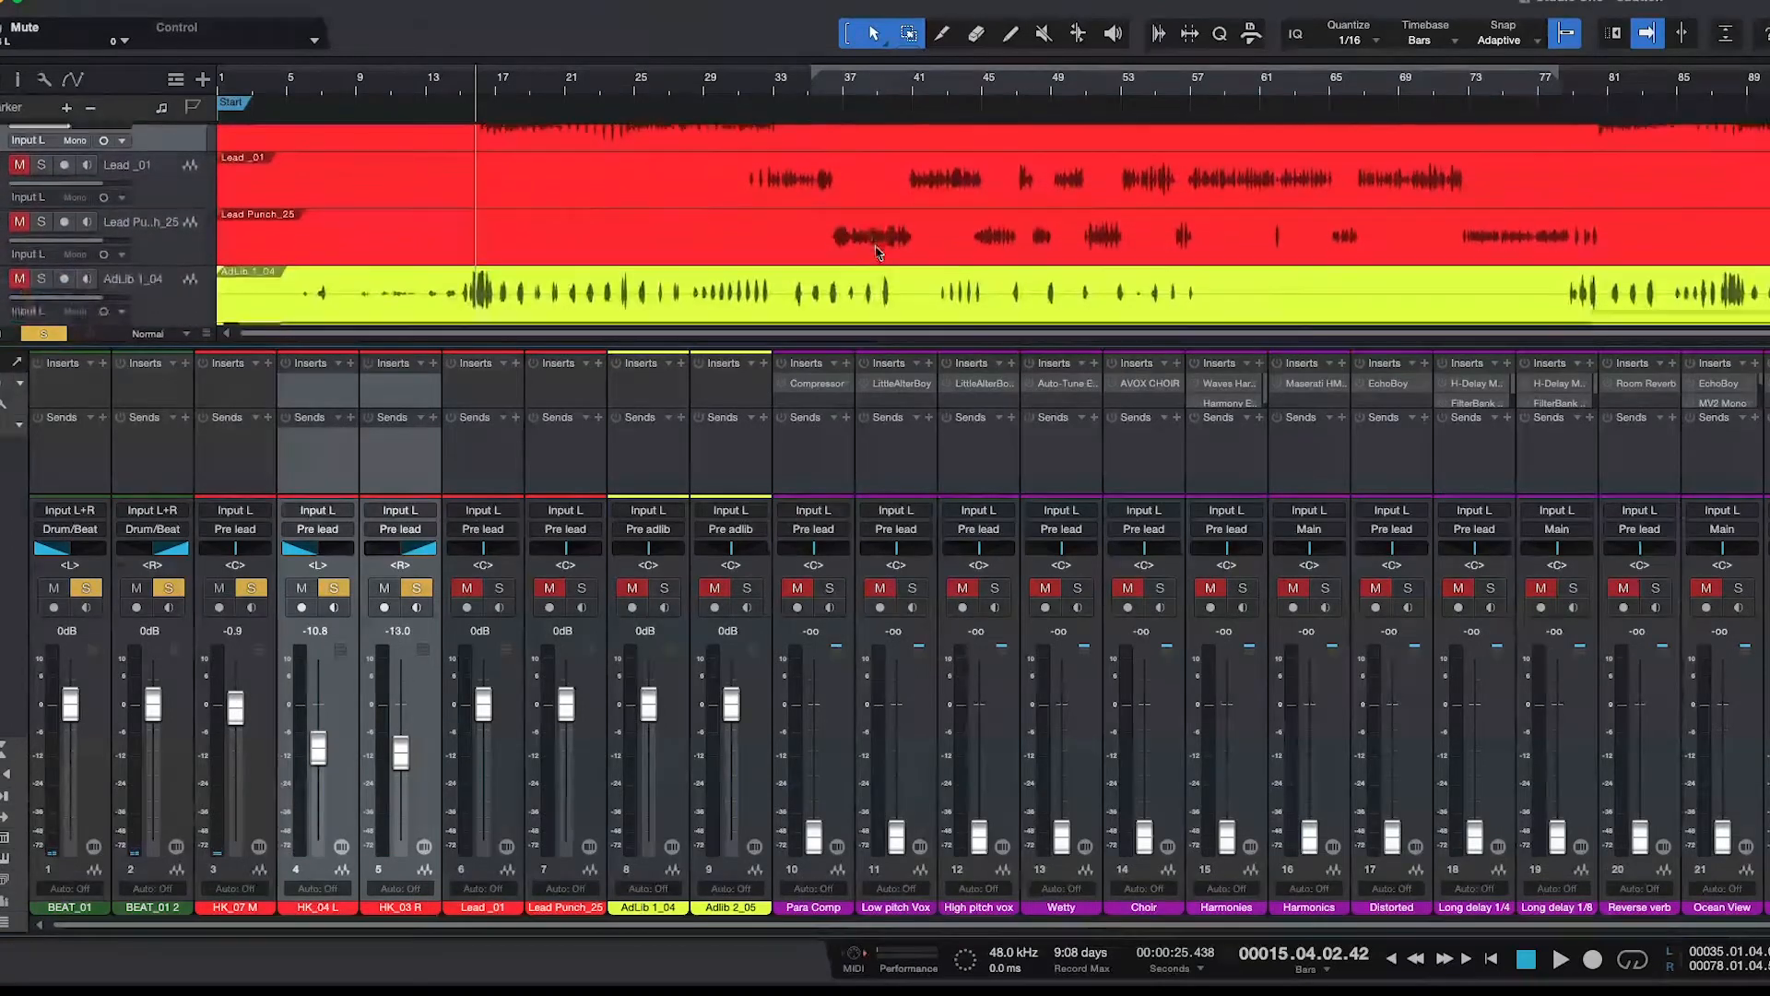
left_click(744, 89)
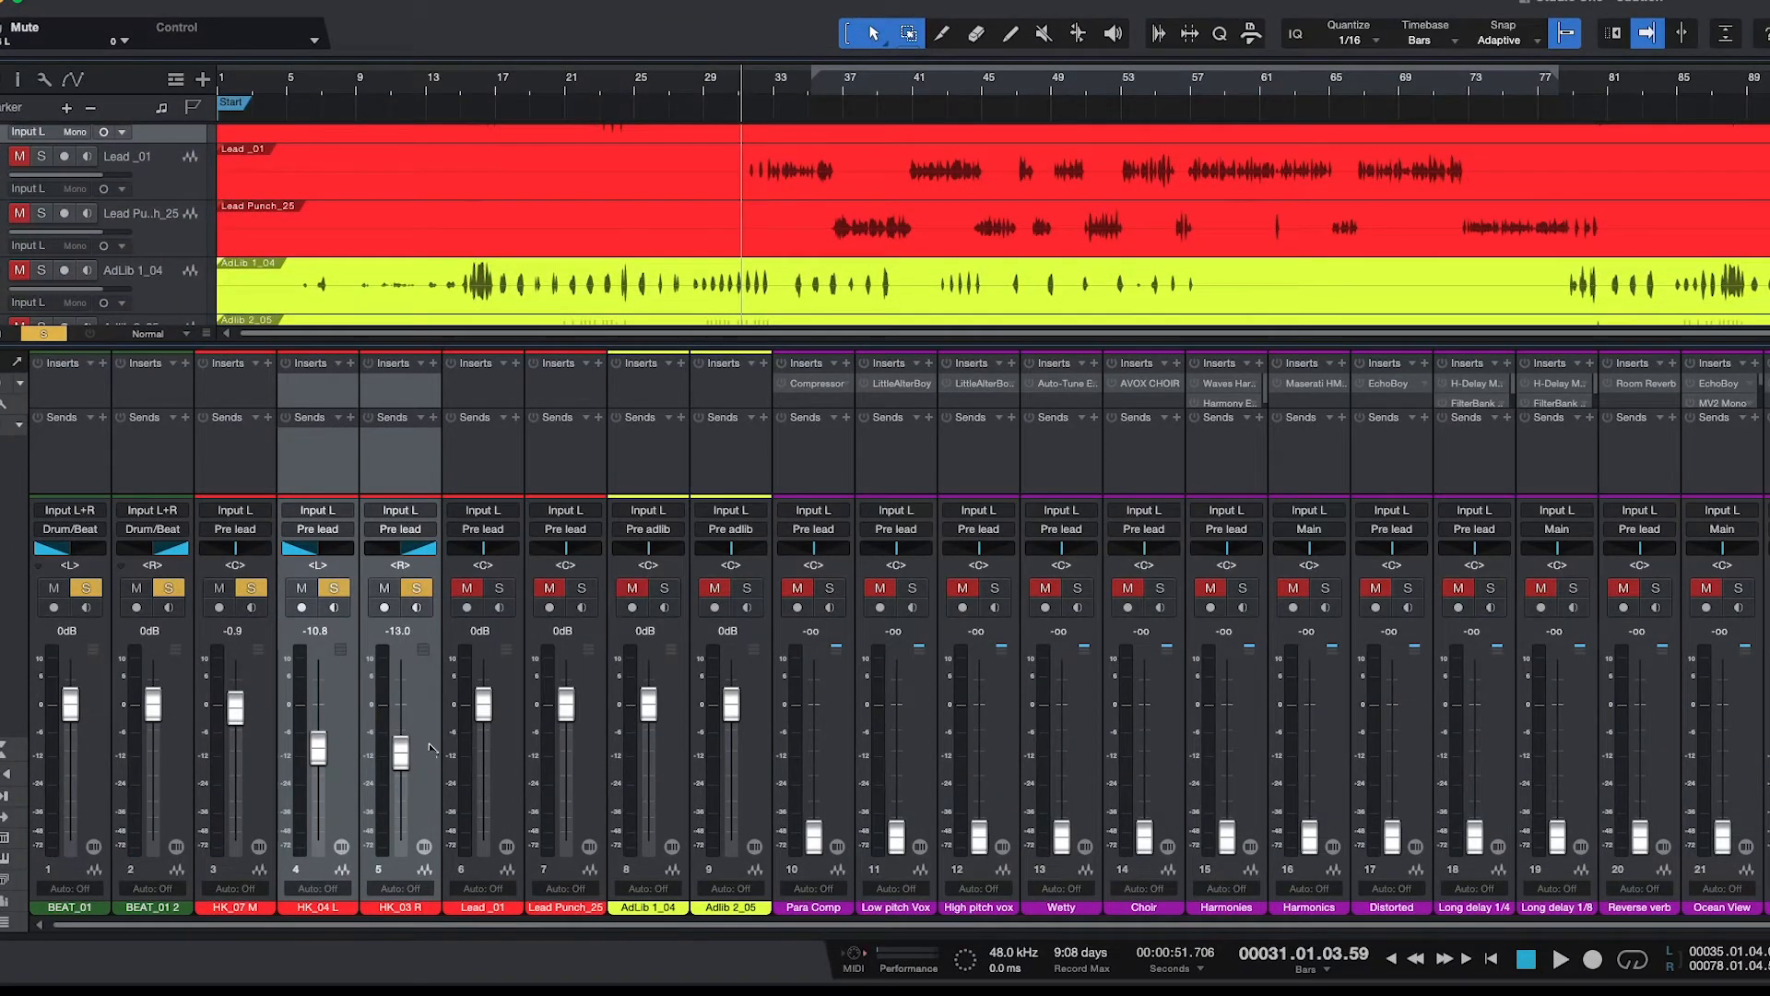
left_click(520, 749)
left_click(591, 762)
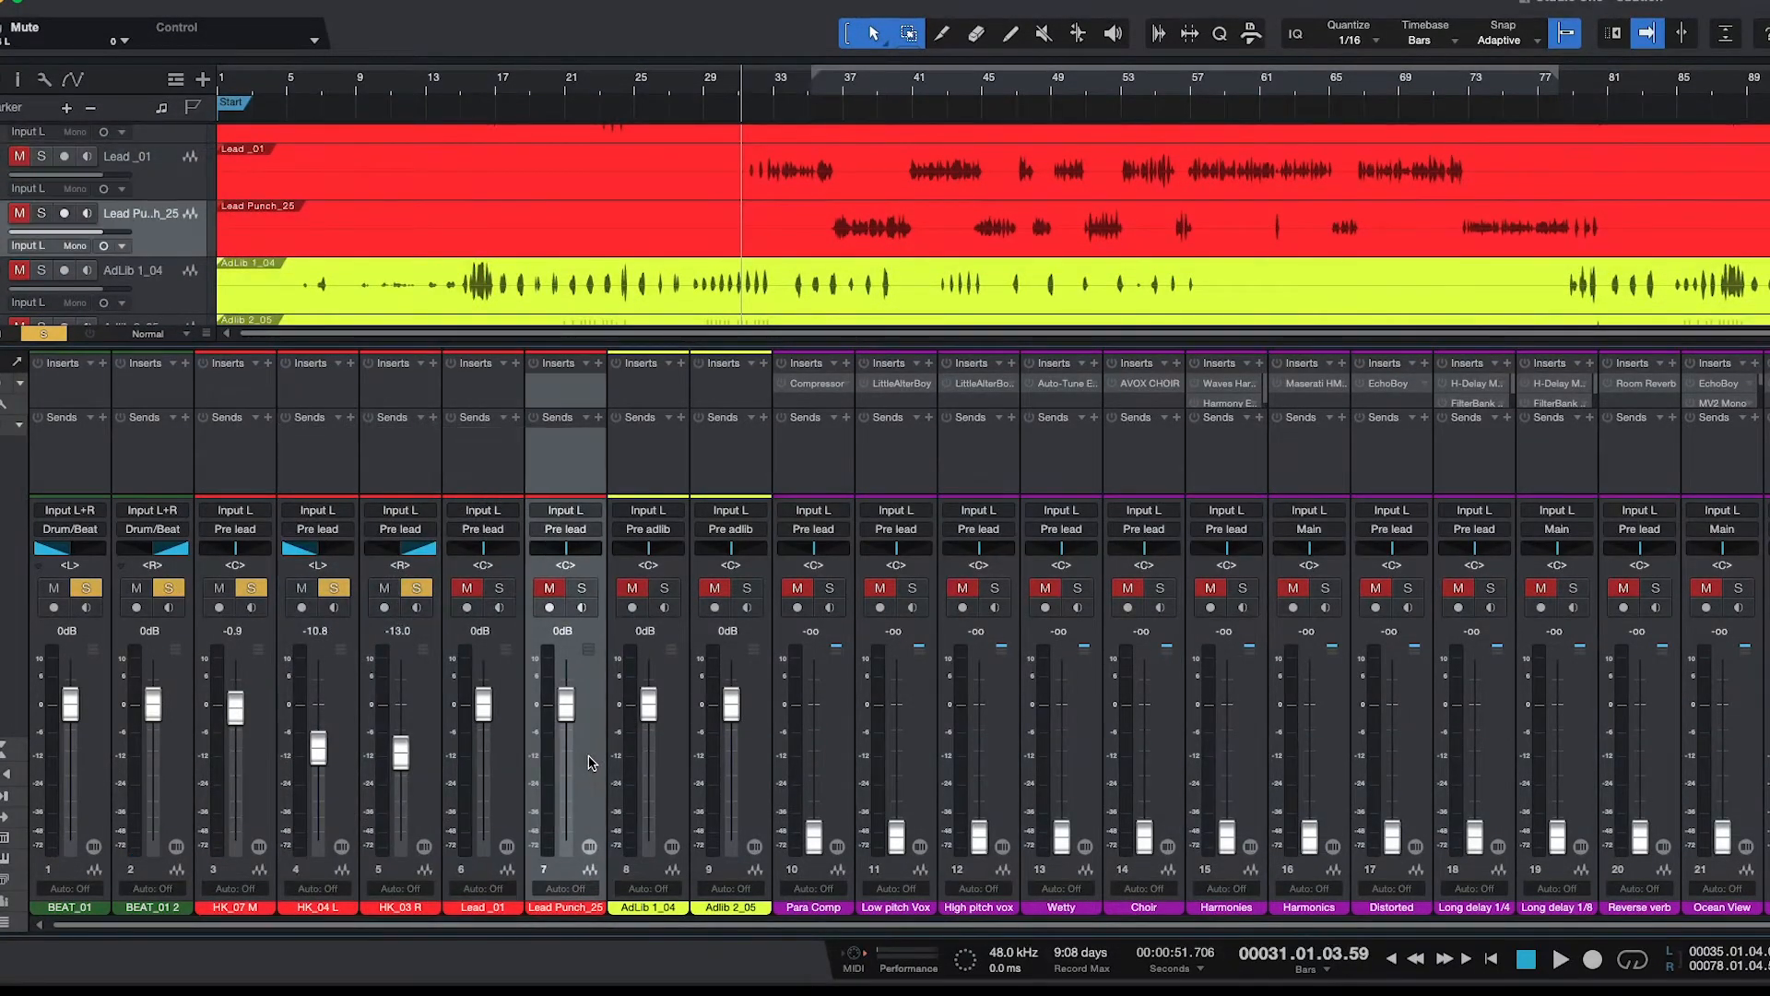
left_click(511, 763, "shift")
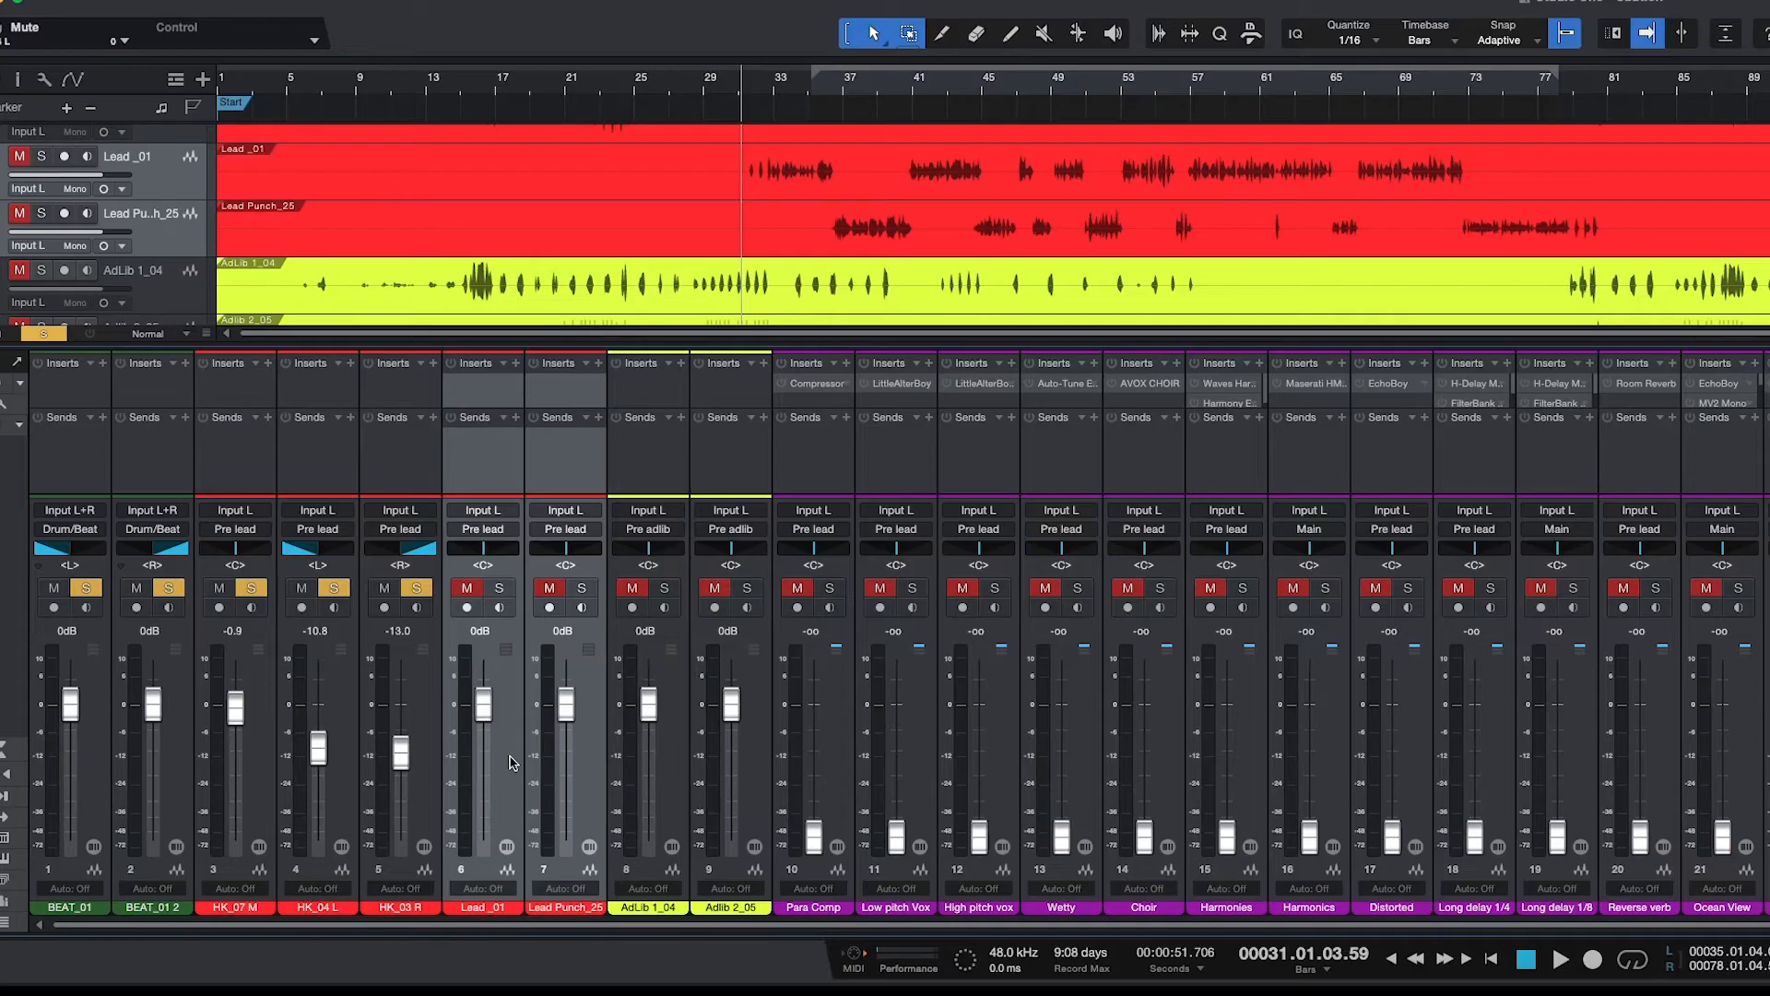
key("space")
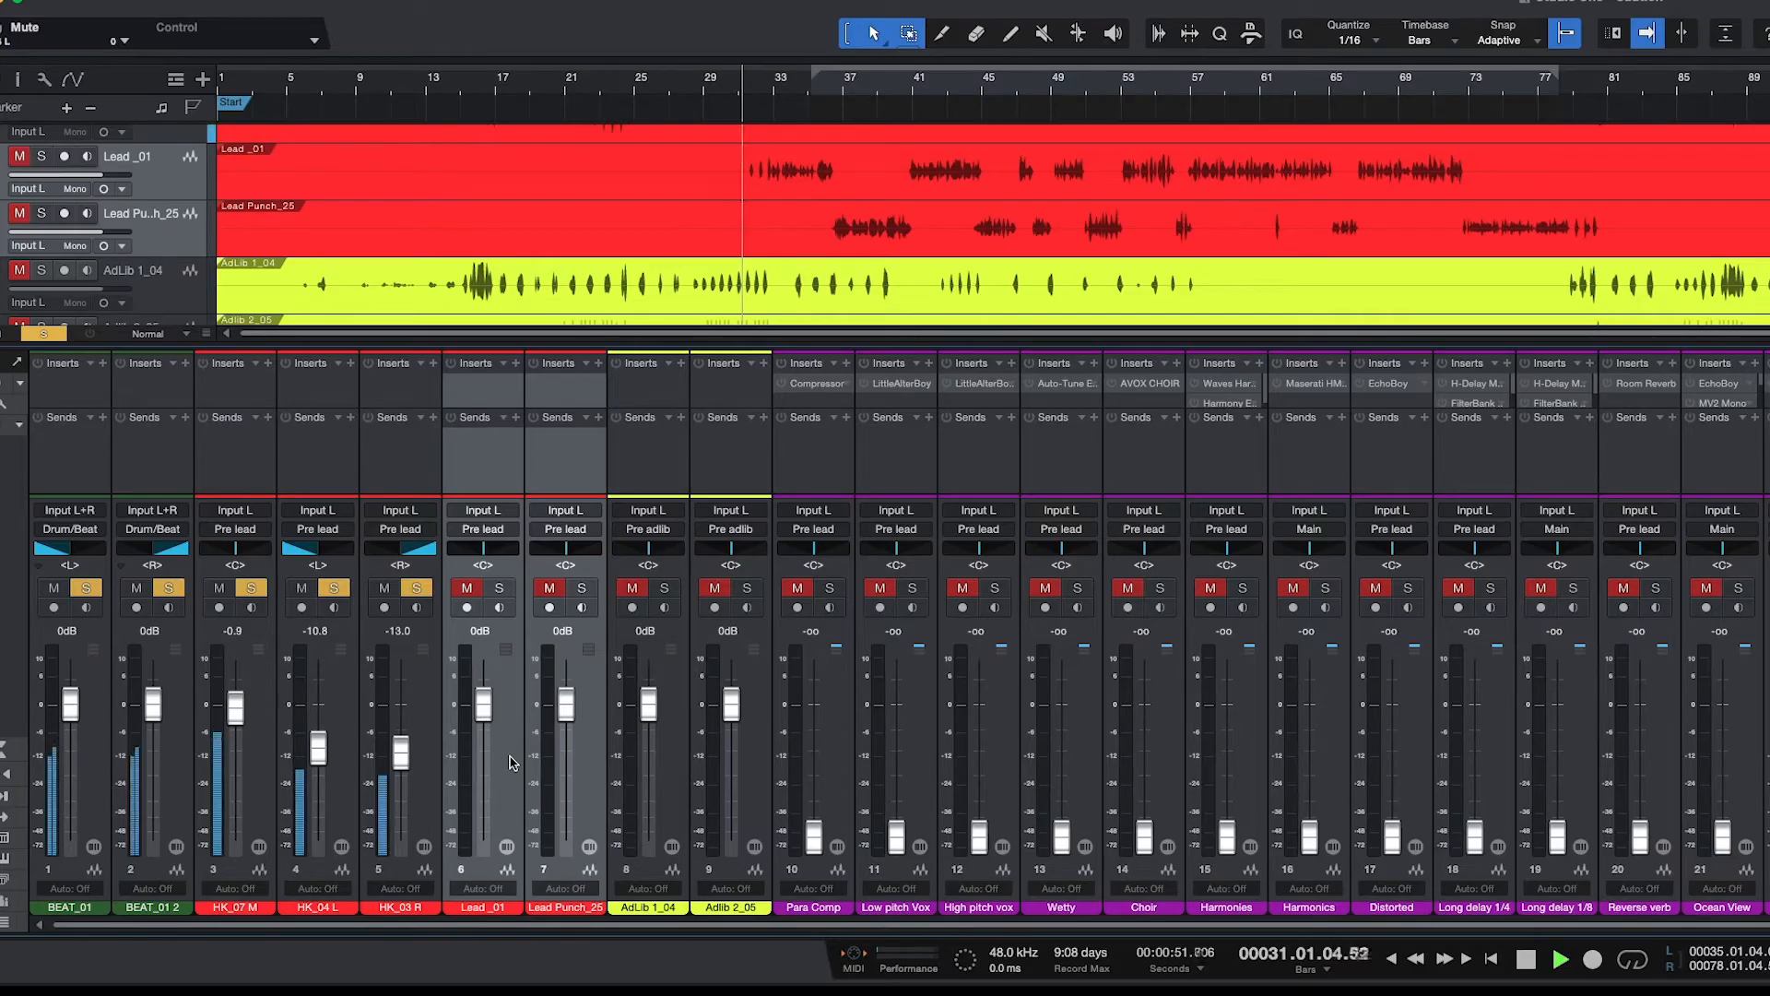
left_click(497, 598)
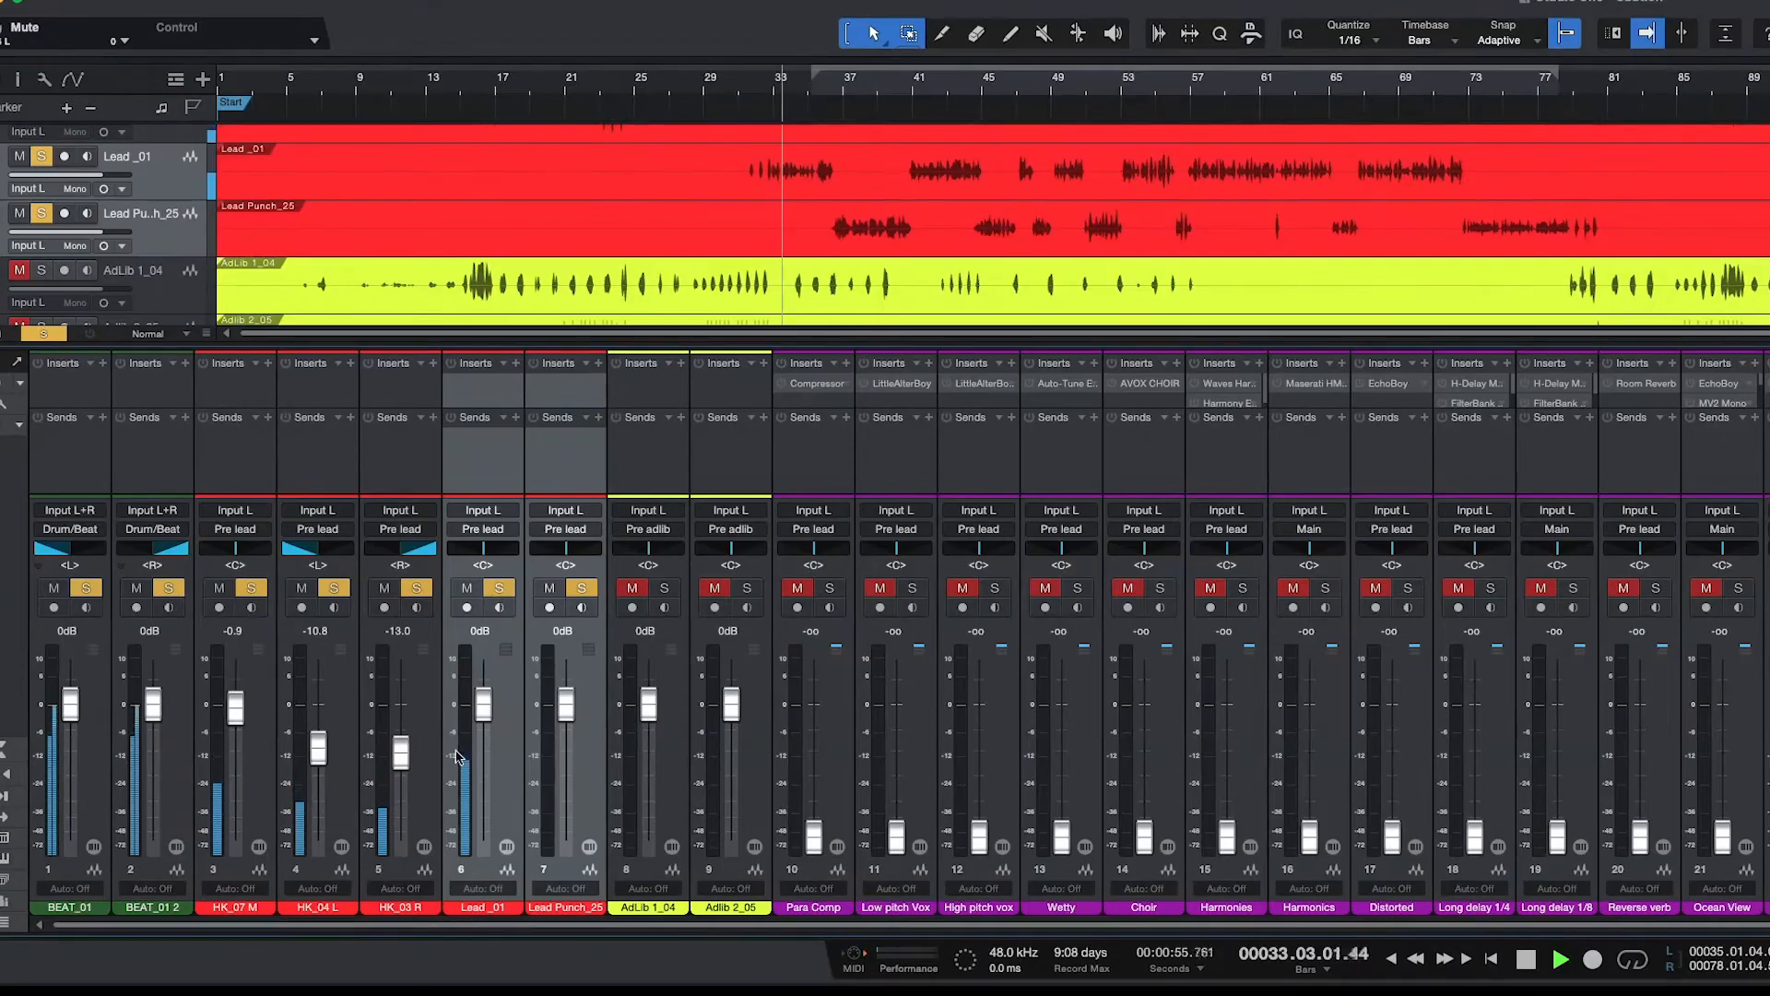
Lower the Lead _01 and Lead Punch_25 volumes together to -1.1 dB, then stop playback.
left_click_drag(486, 724, 486, 722)
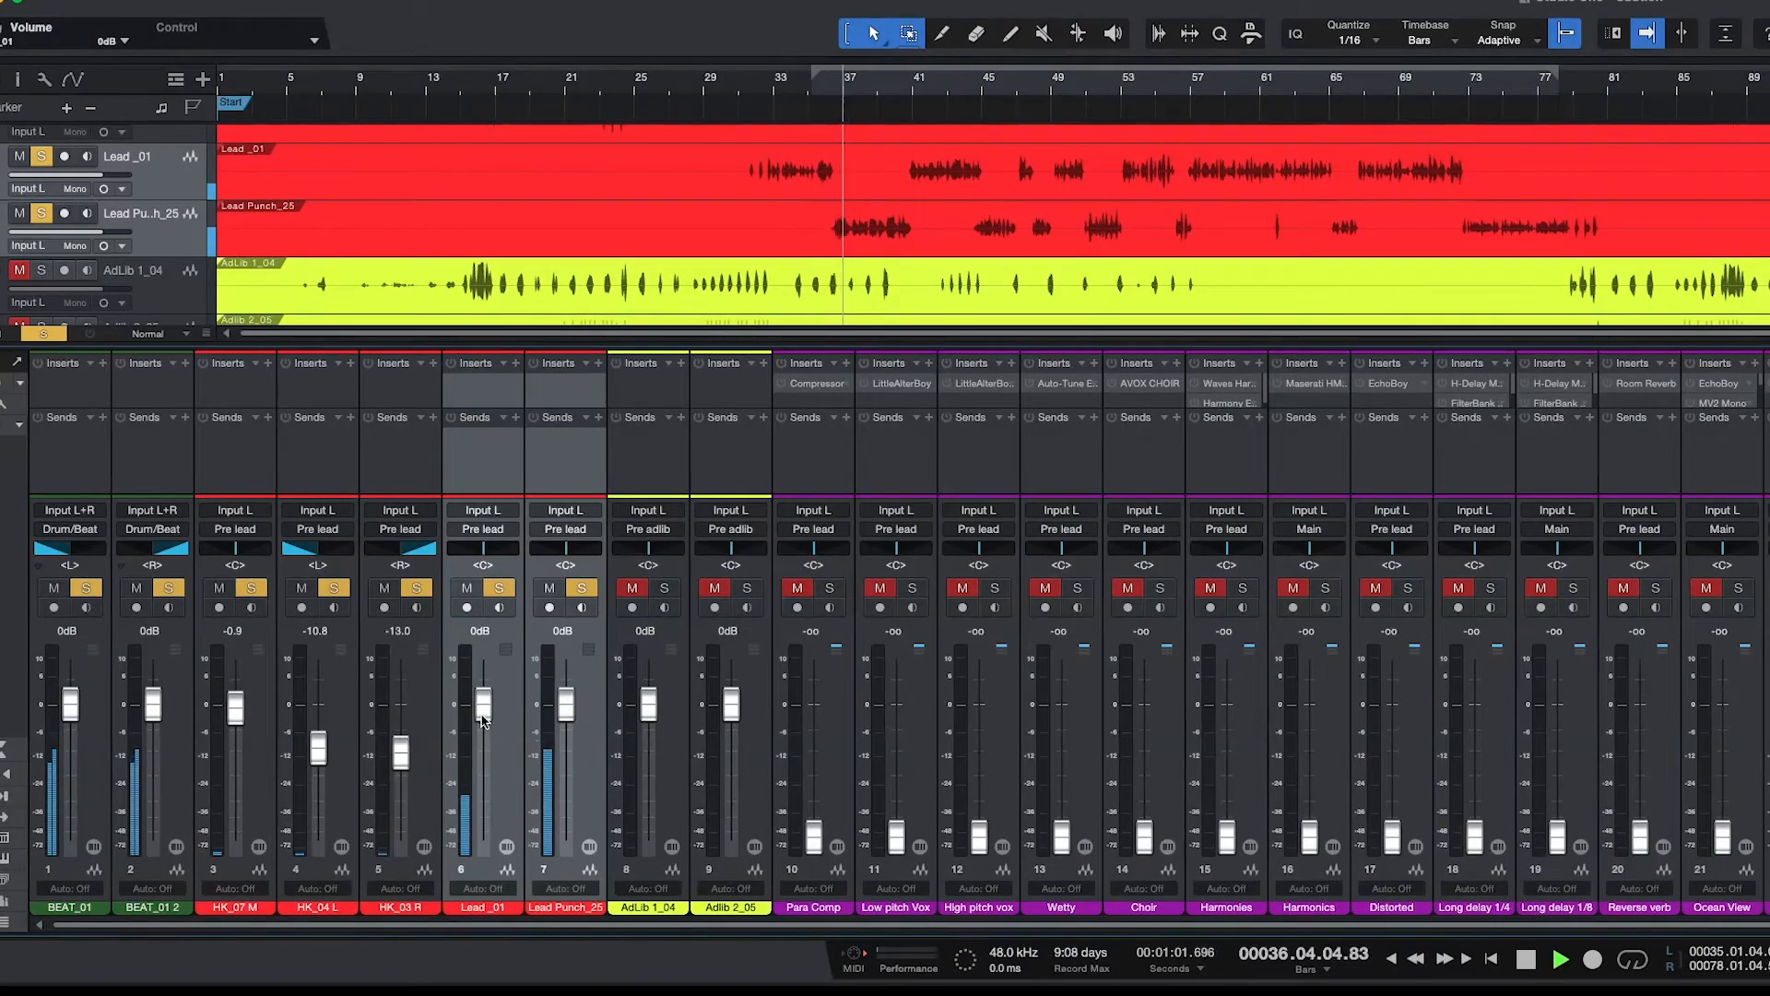
left_click_drag(484, 721, 484, 727)
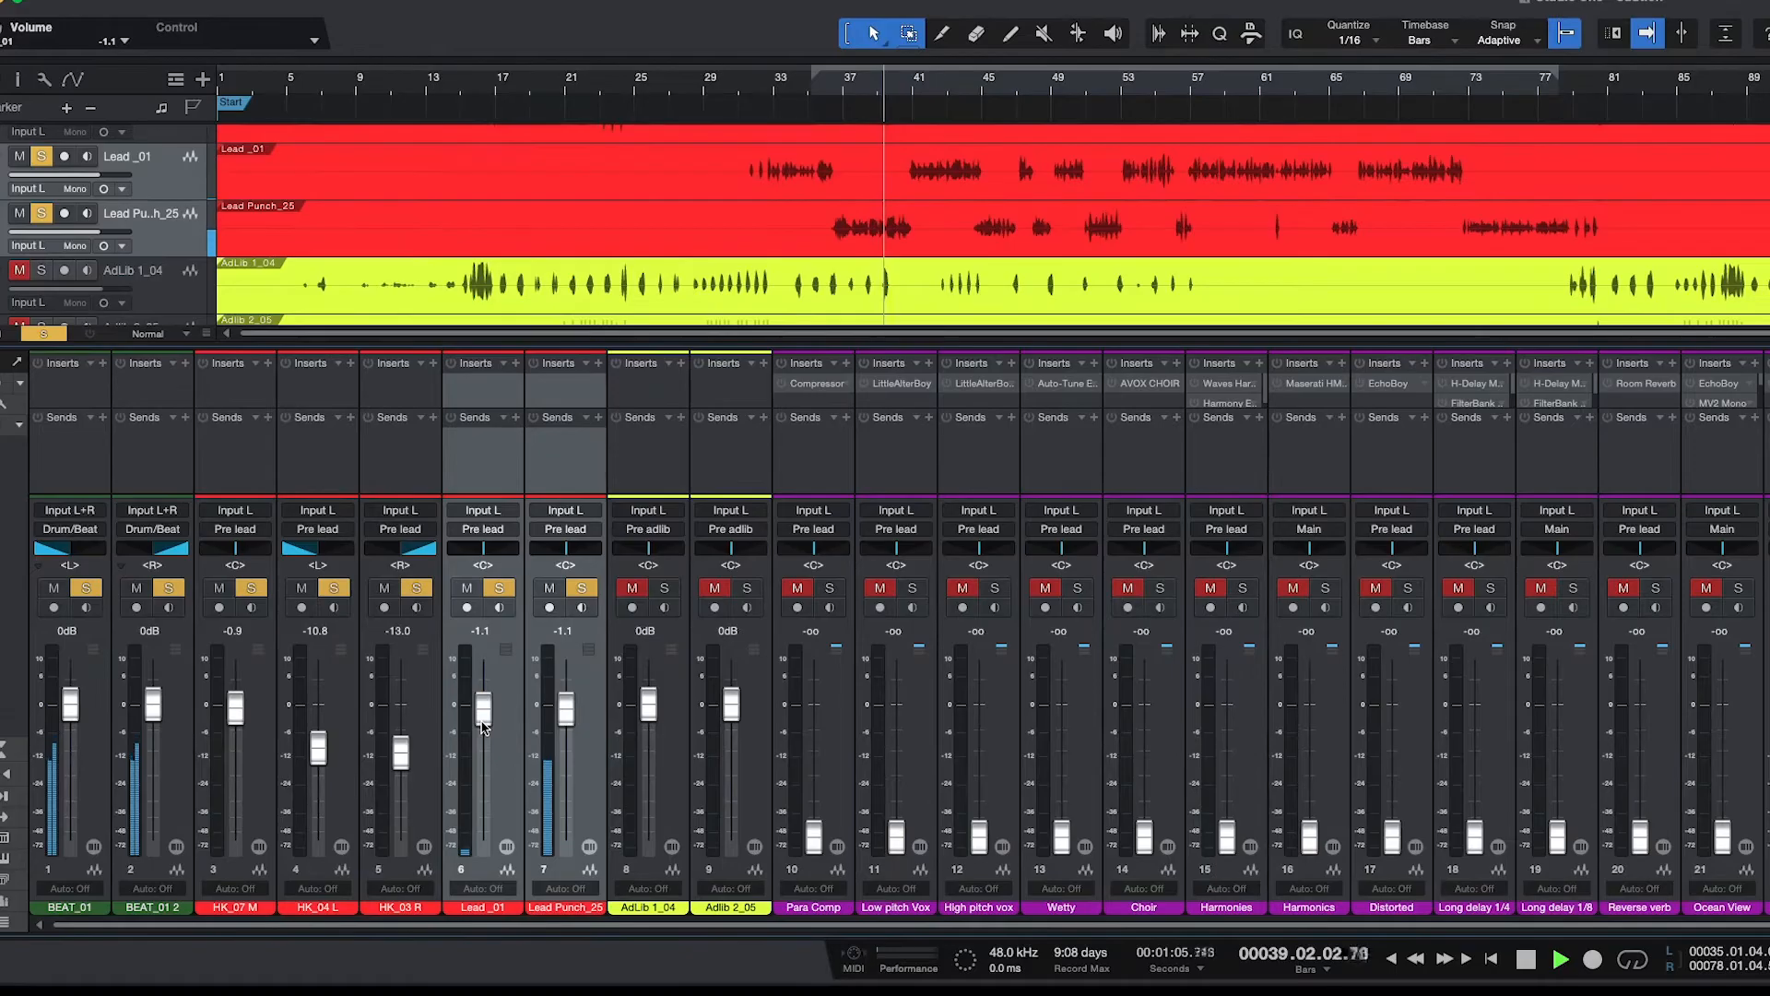
key("space")
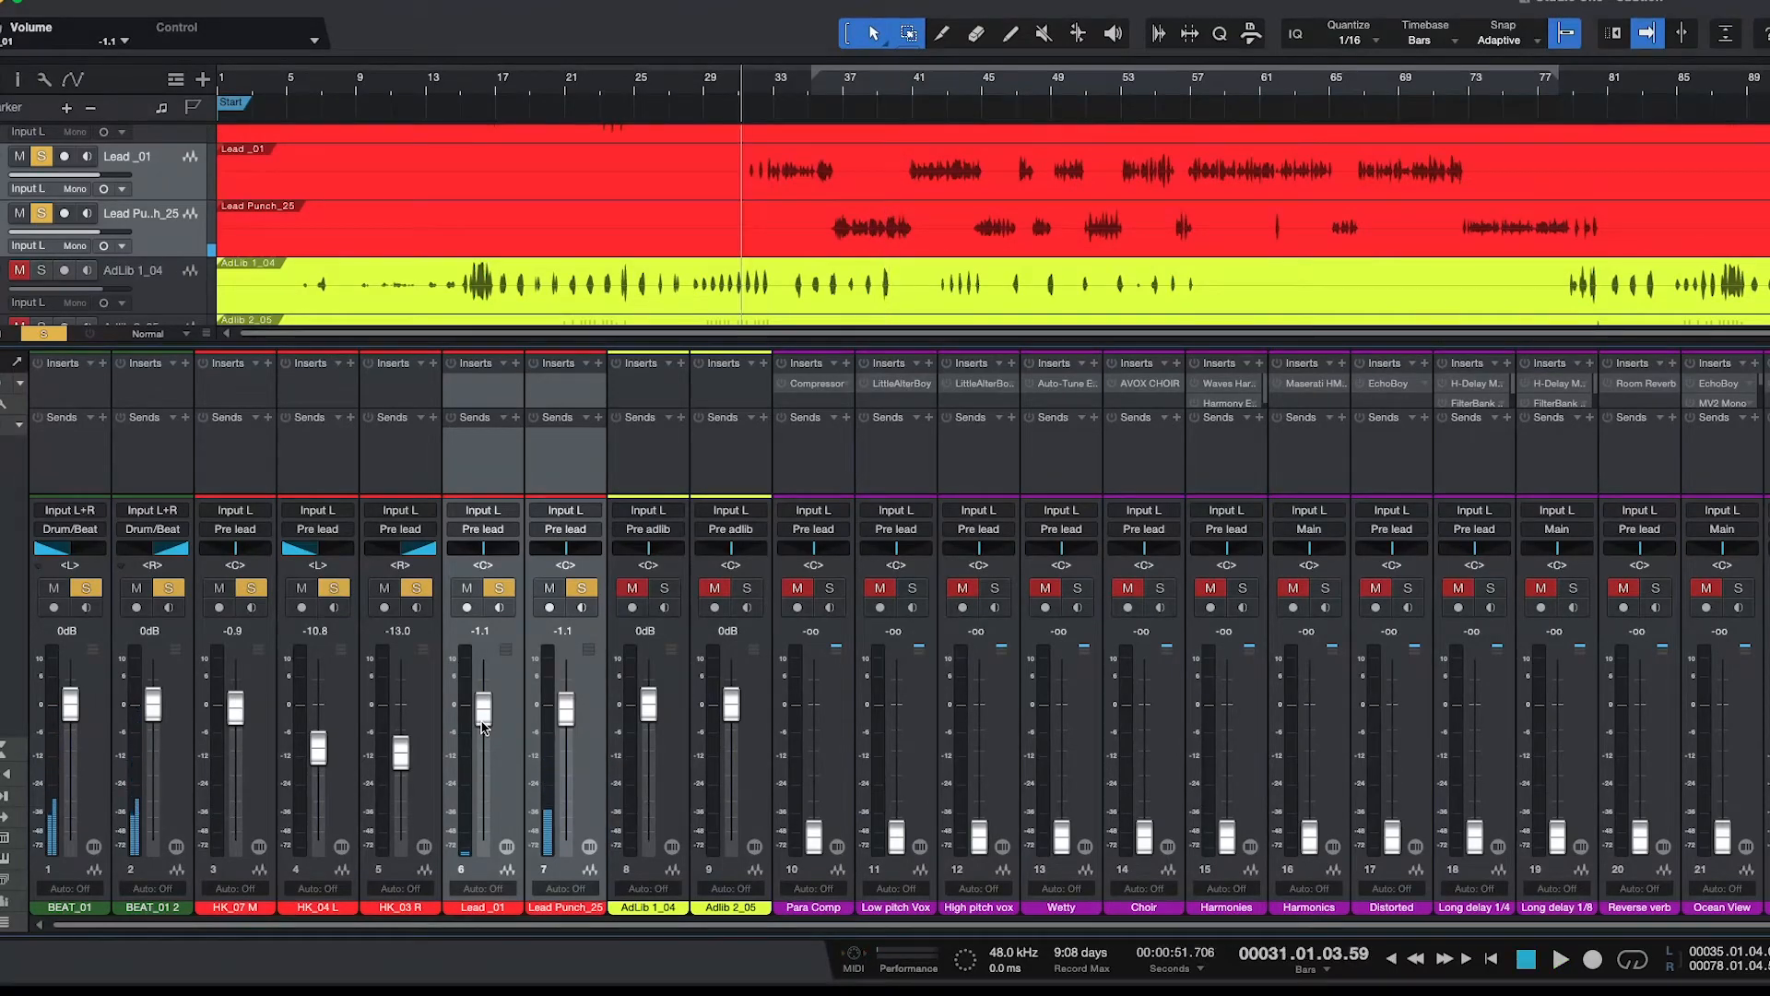
Replay the lead section from about bar 31 and set both lead volumes to -0.9 dB.
key("KP_Subtract")
key("space")
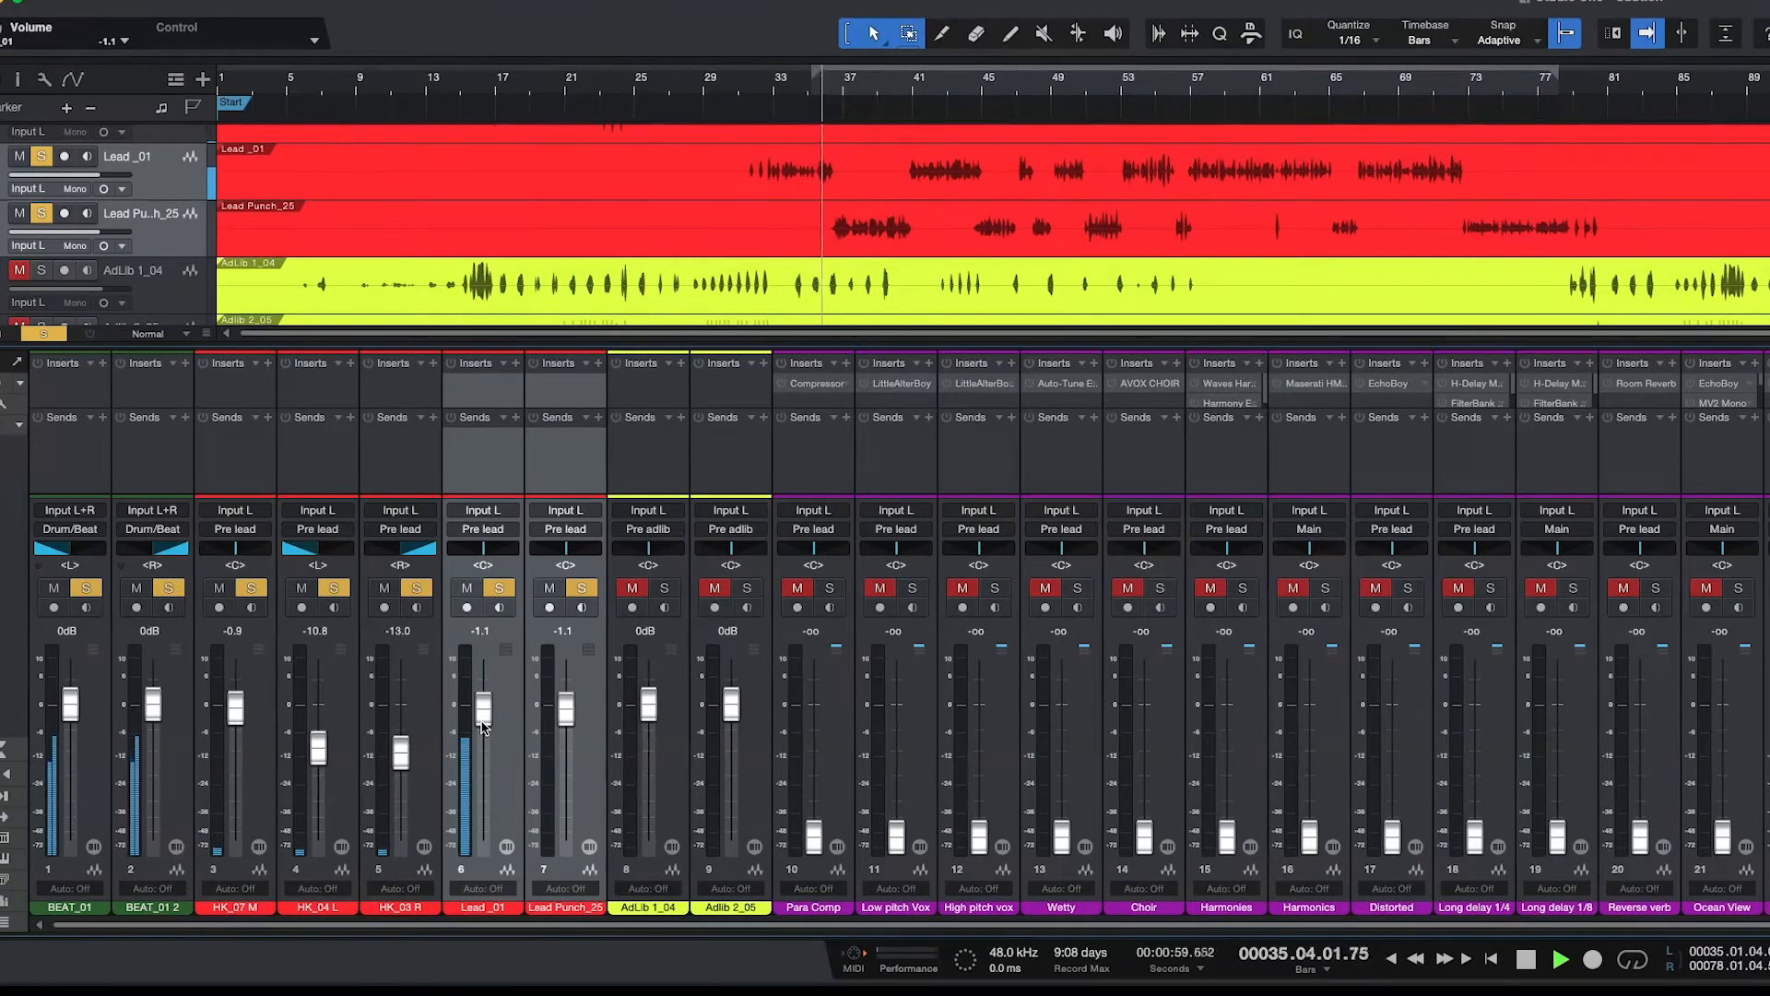
left_click_drag(482, 728, 483, 726)
key("space")
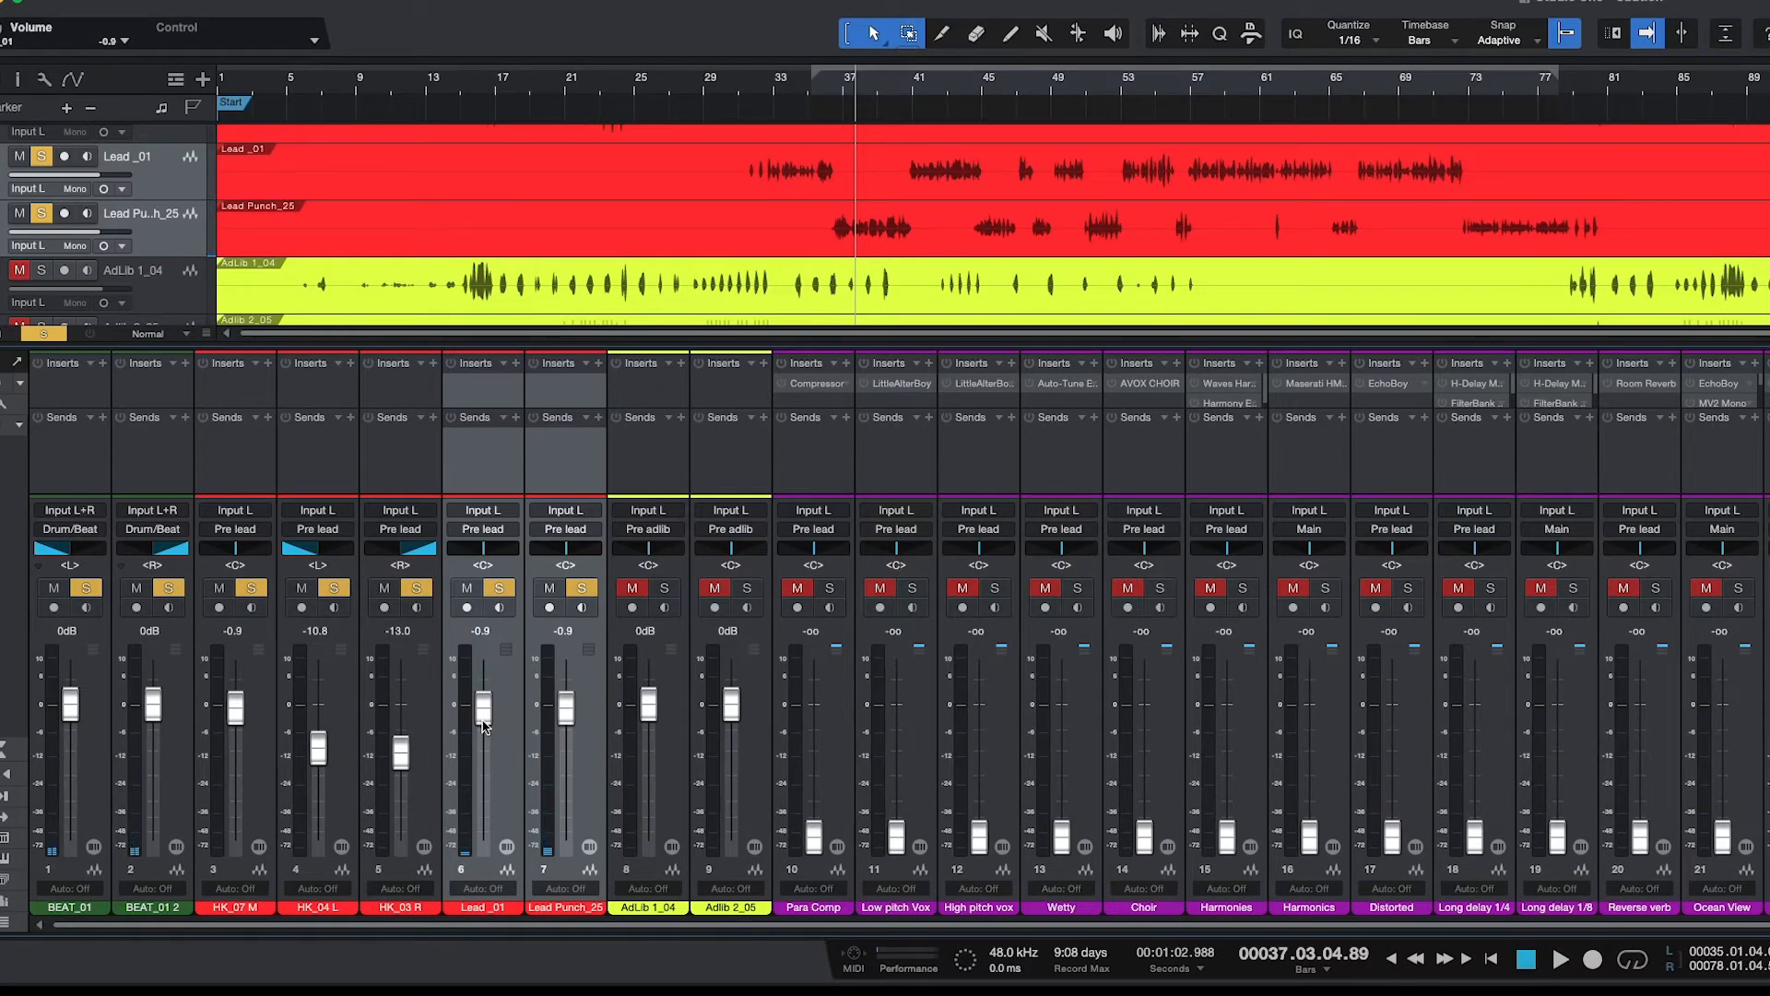
Select AdLib 1_04 and Adlib 2_05 together, place the playhead at about bar 13 and solo both tracks.
left_click(669, 775)
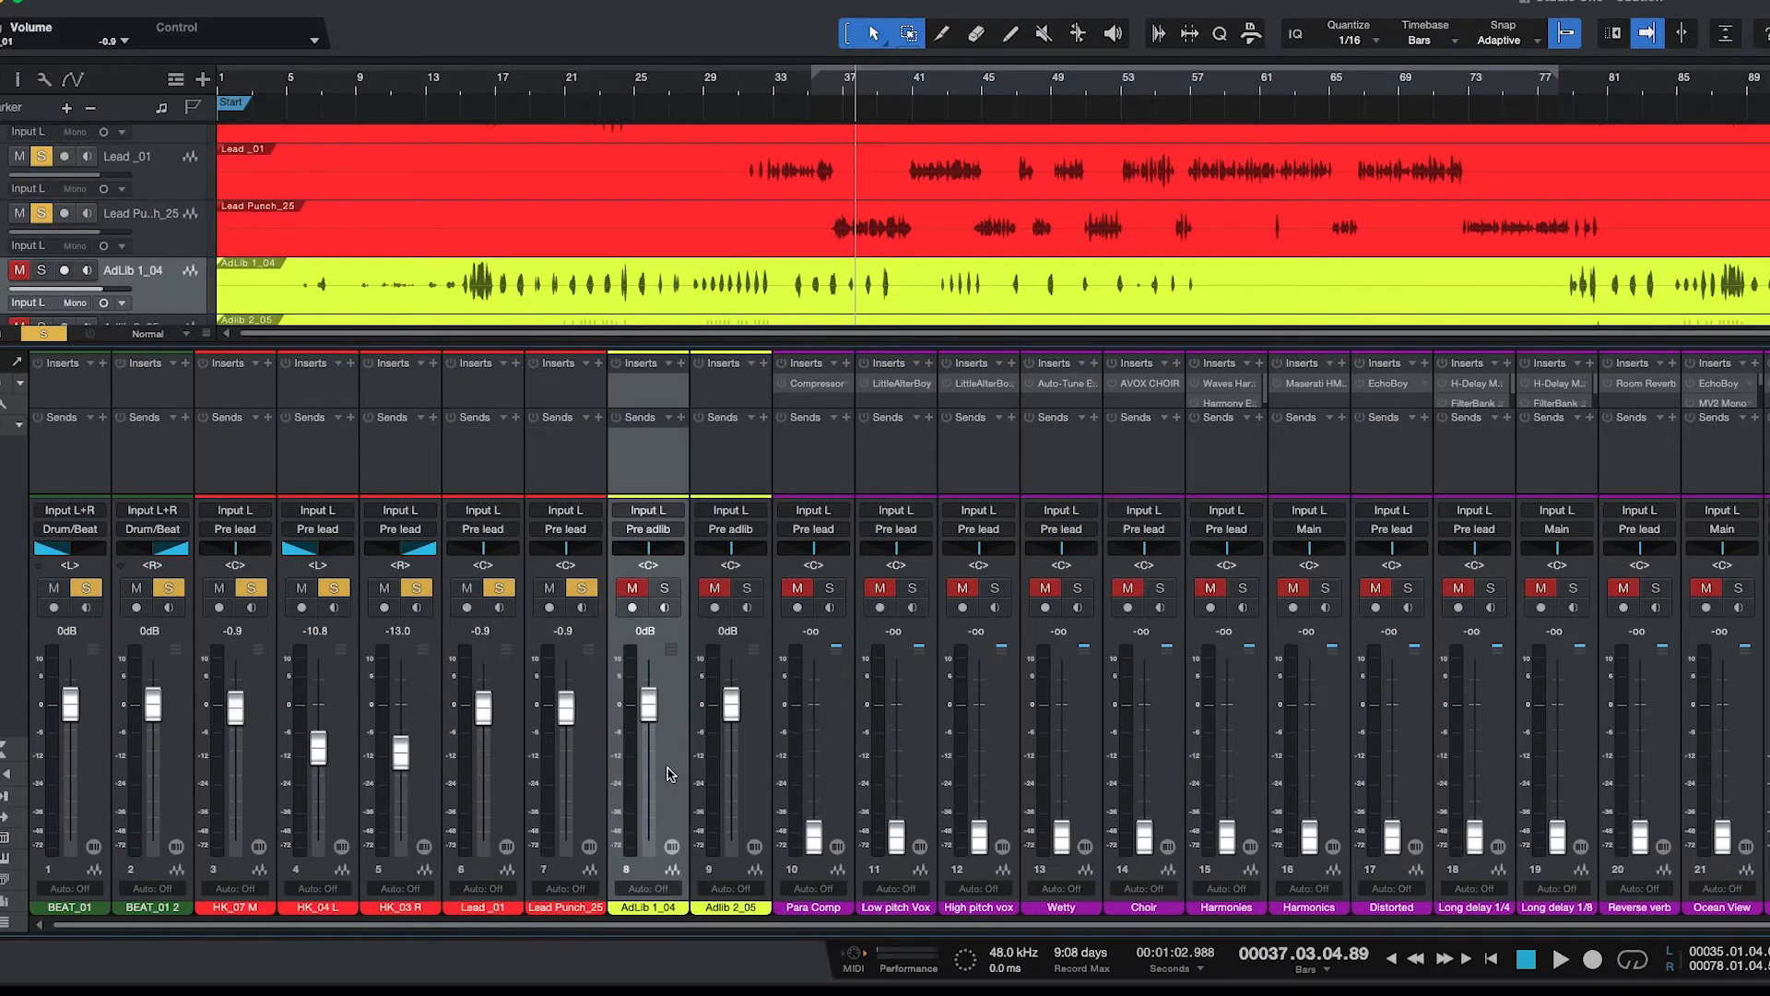
left_click(747, 766)
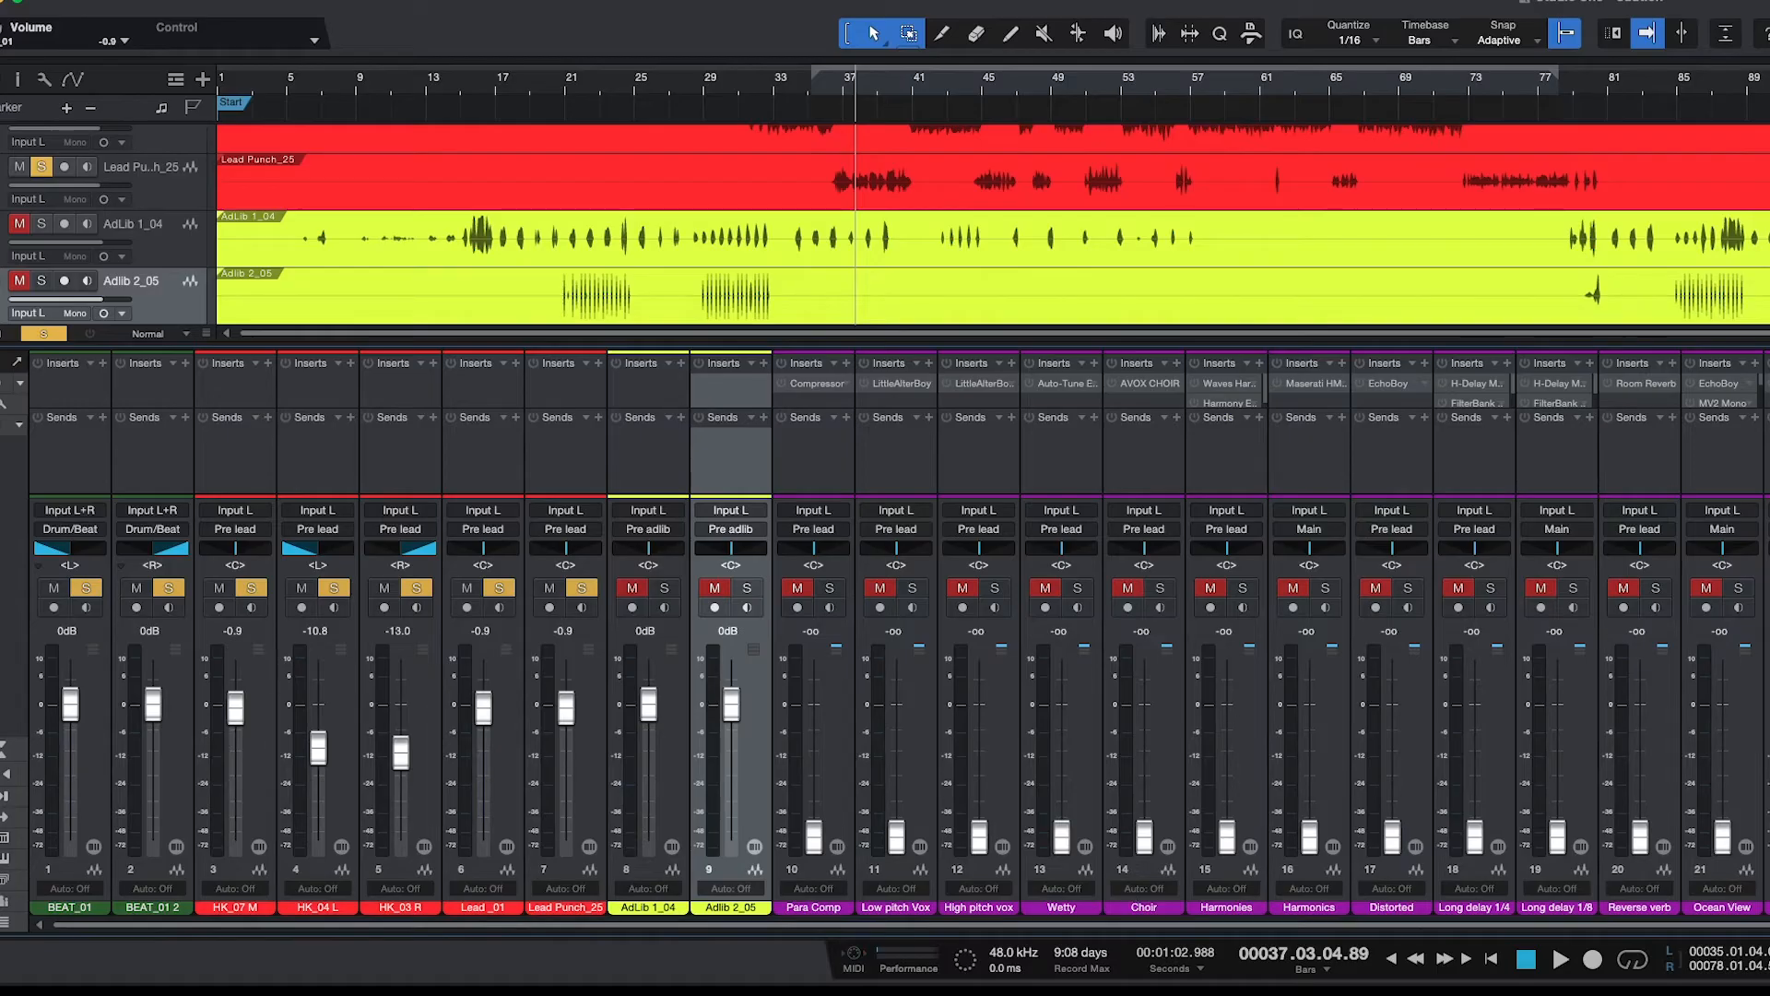
key("F3")
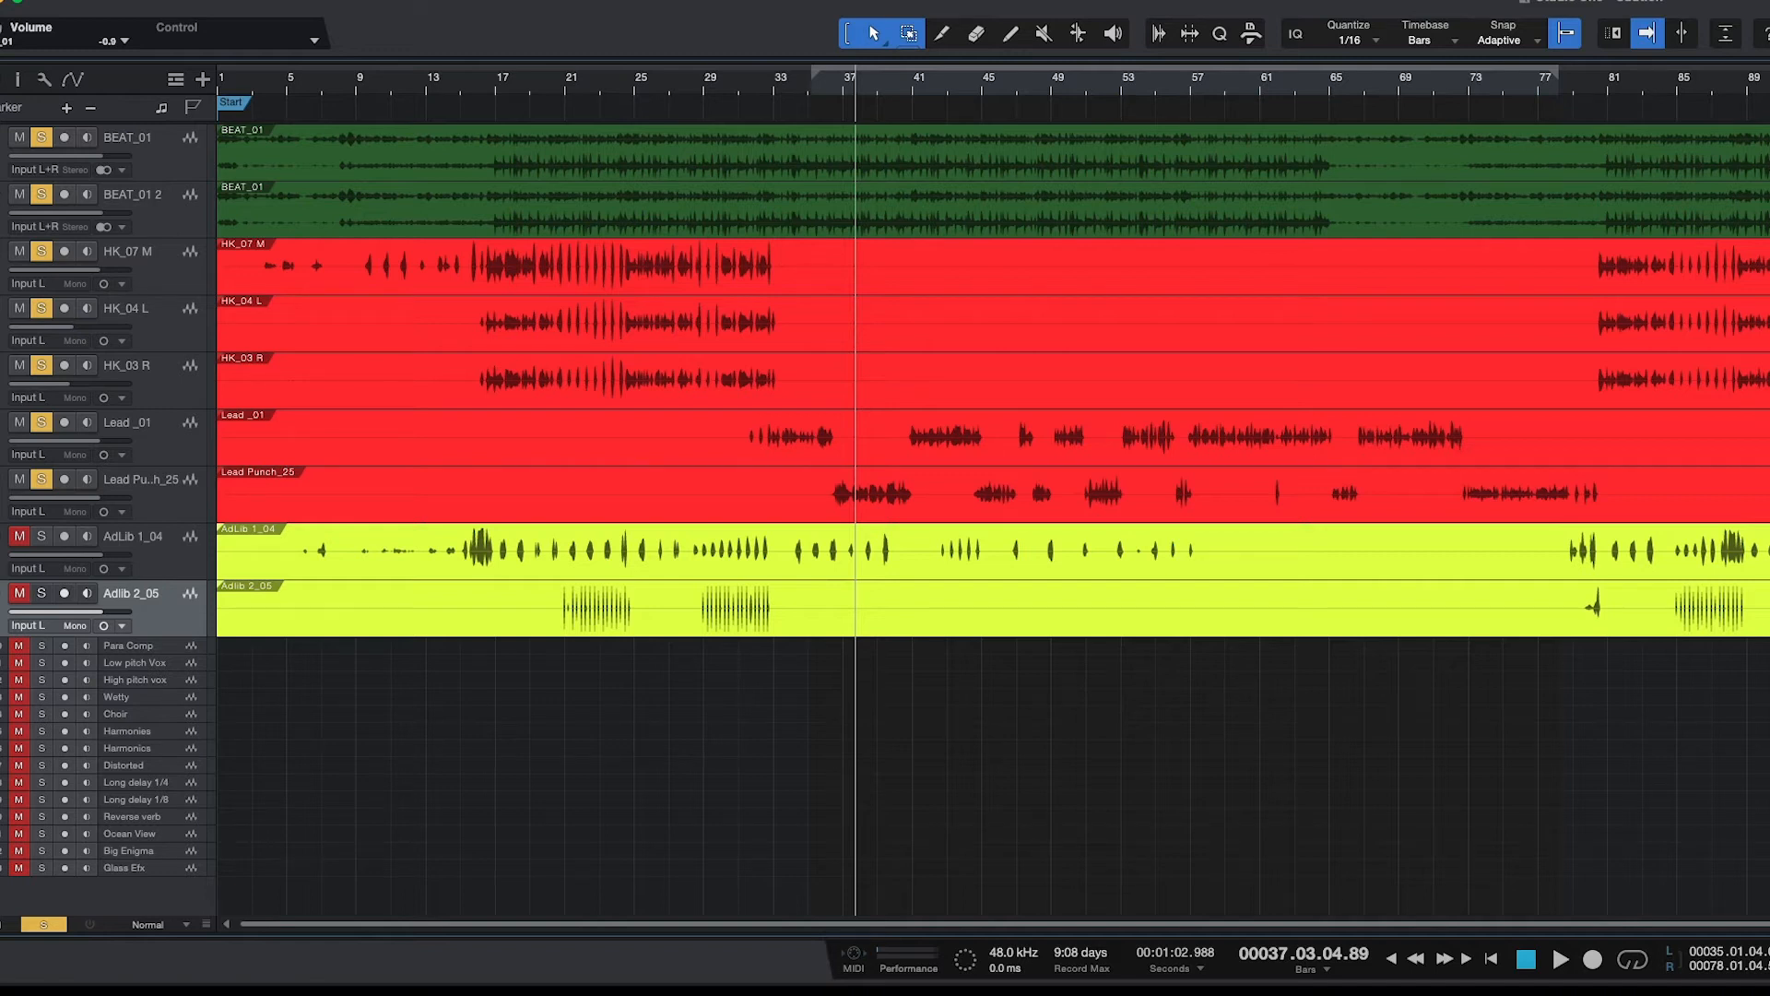
key("F3")
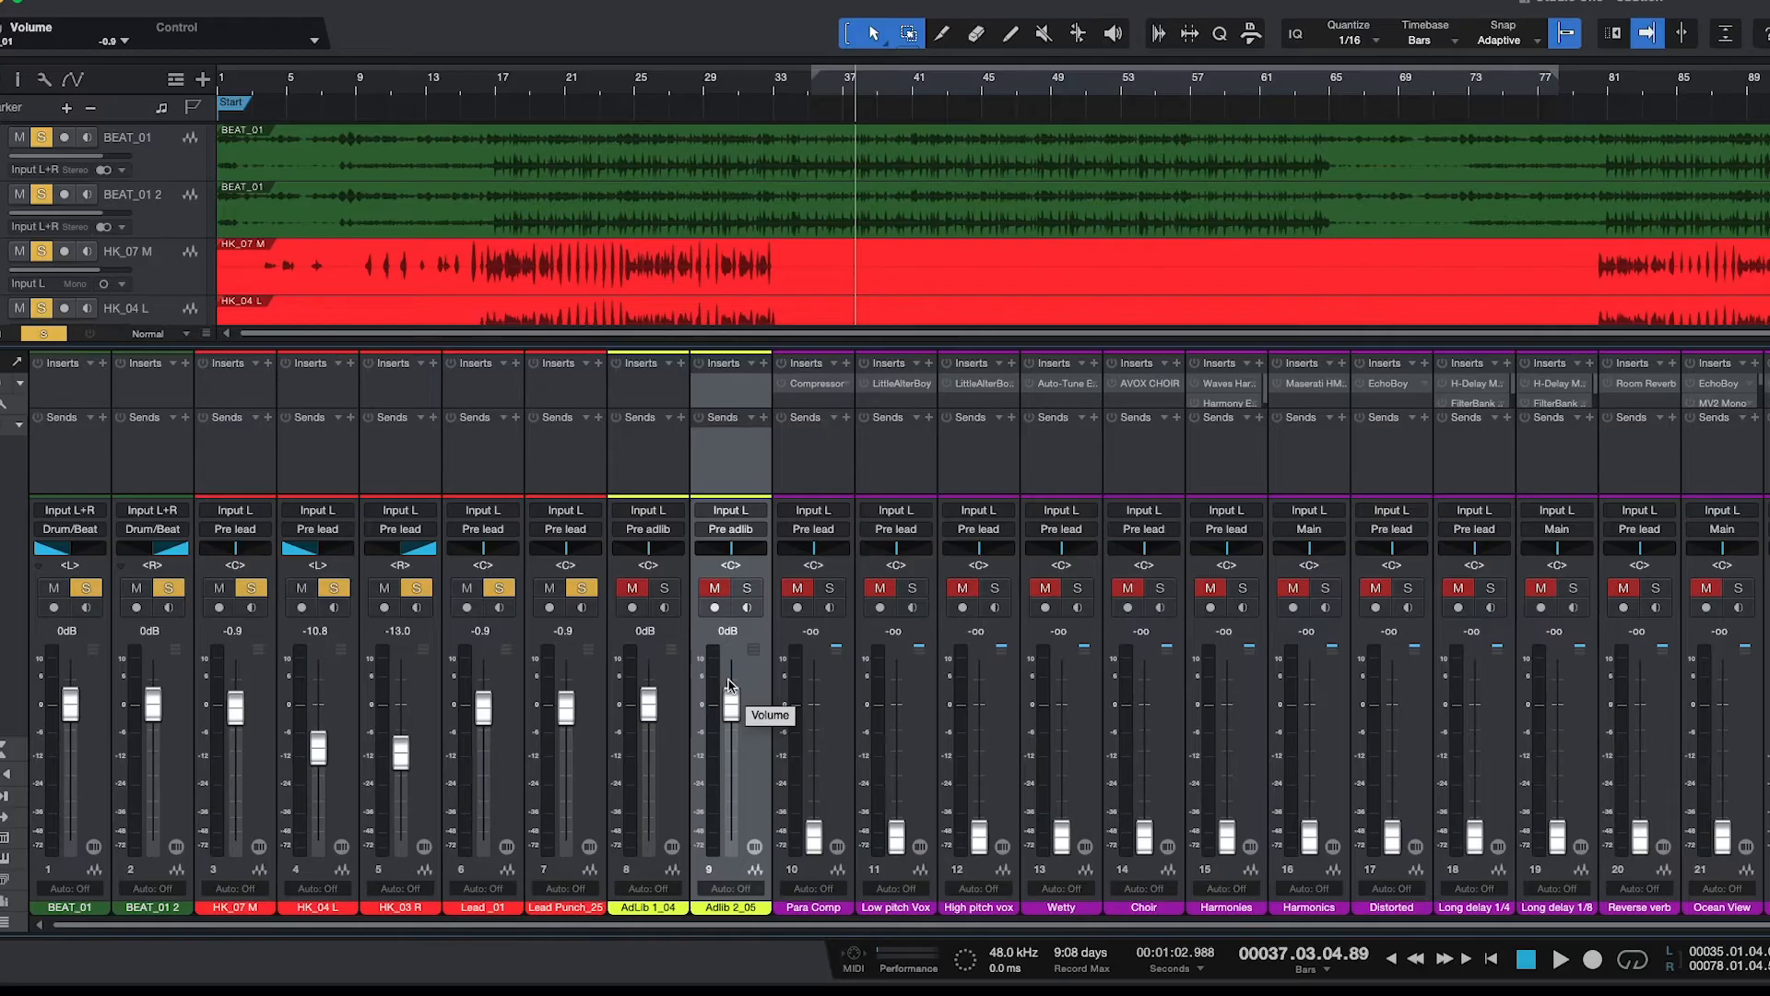
left_click(764, 745)
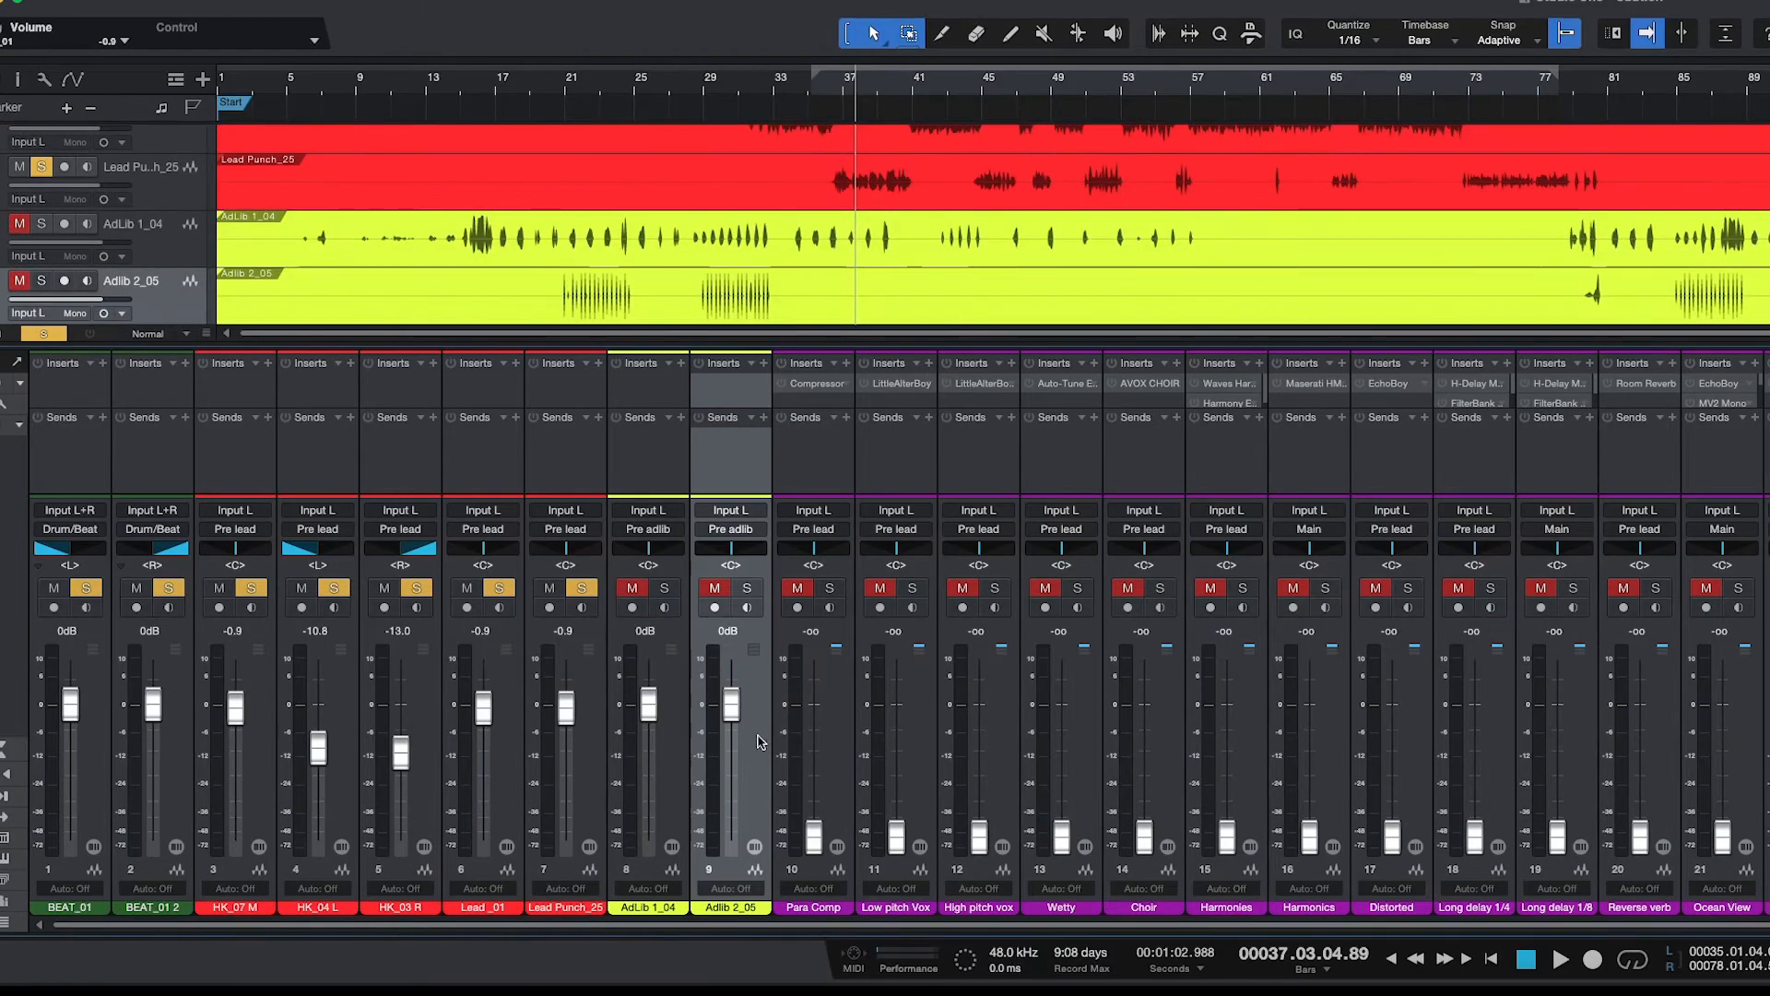
left_click(672, 754, "shift")
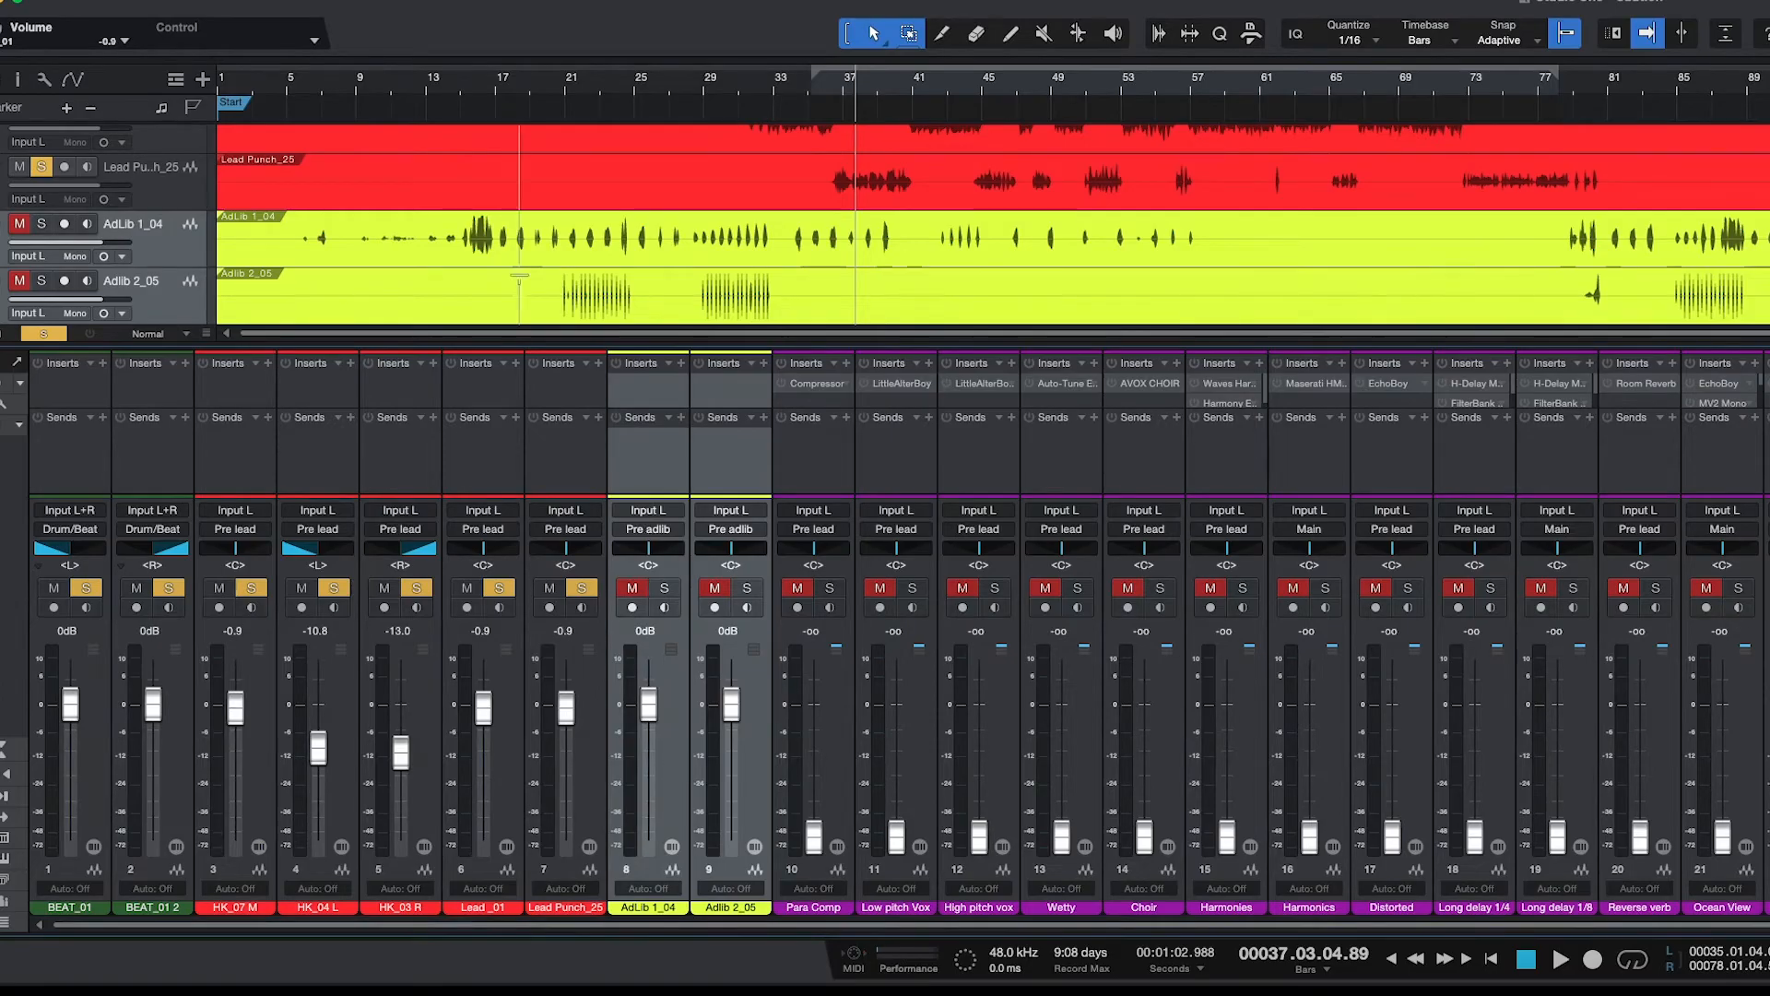
left_click(442, 96)
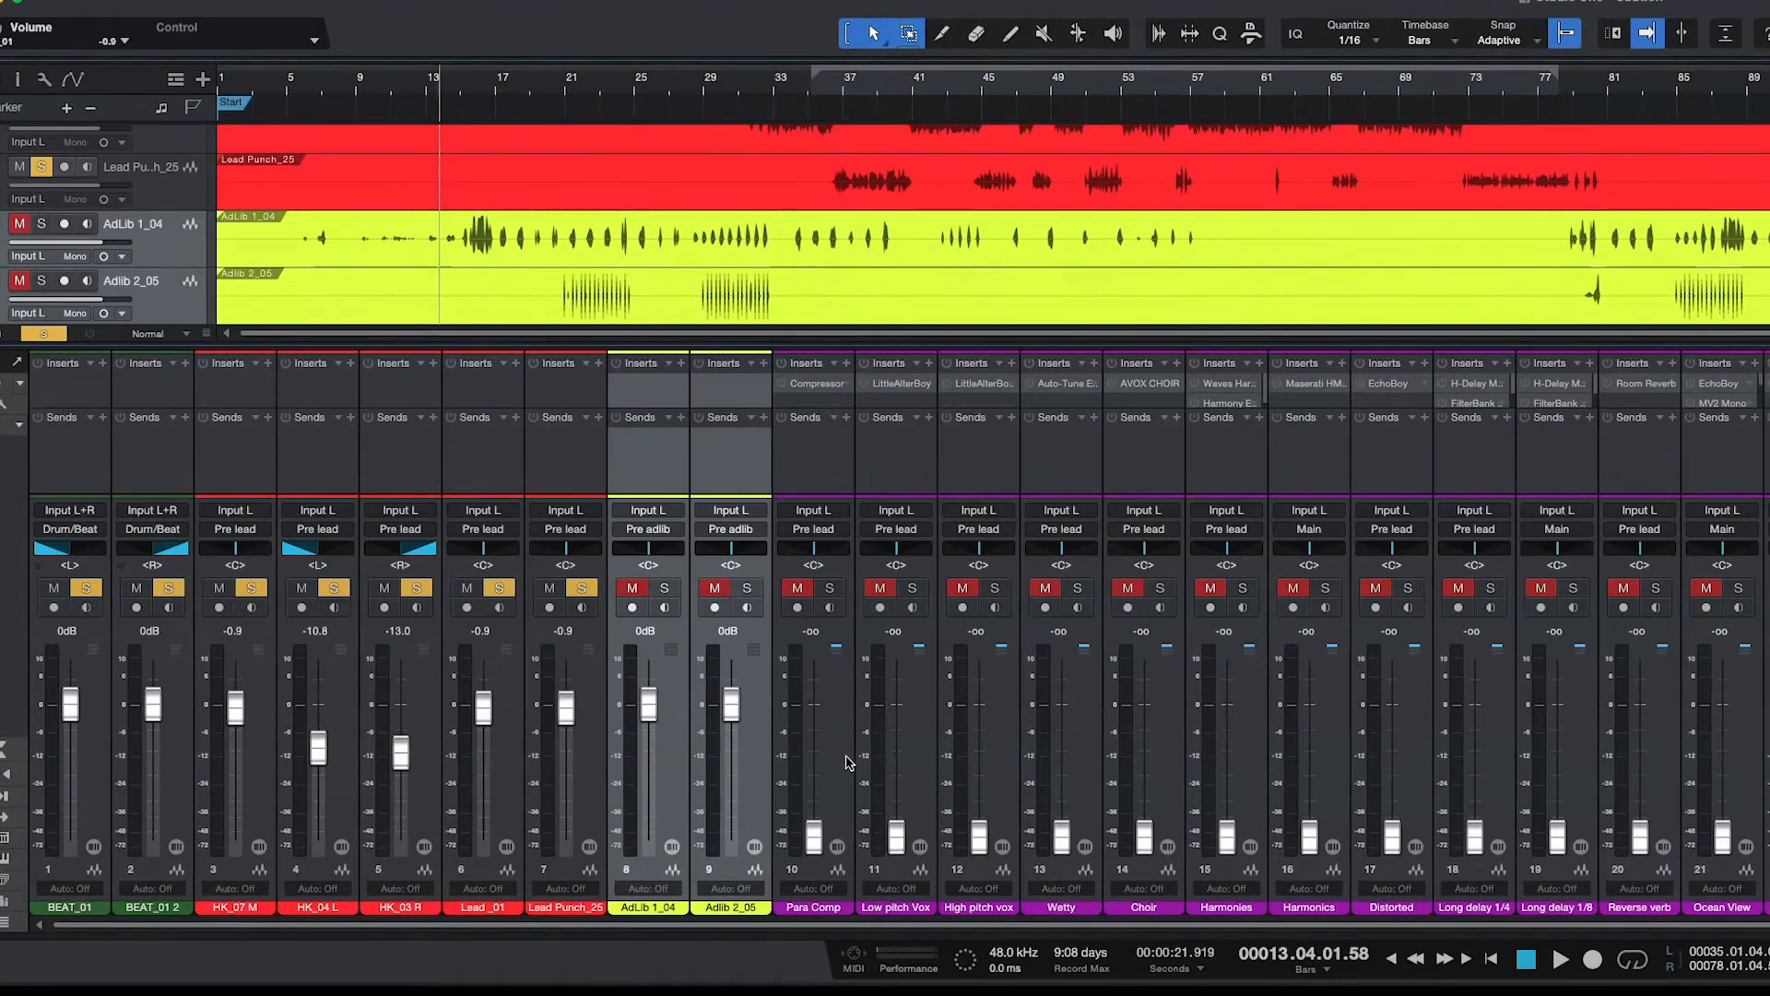
left_click(715, 588)
left_click(747, 587)
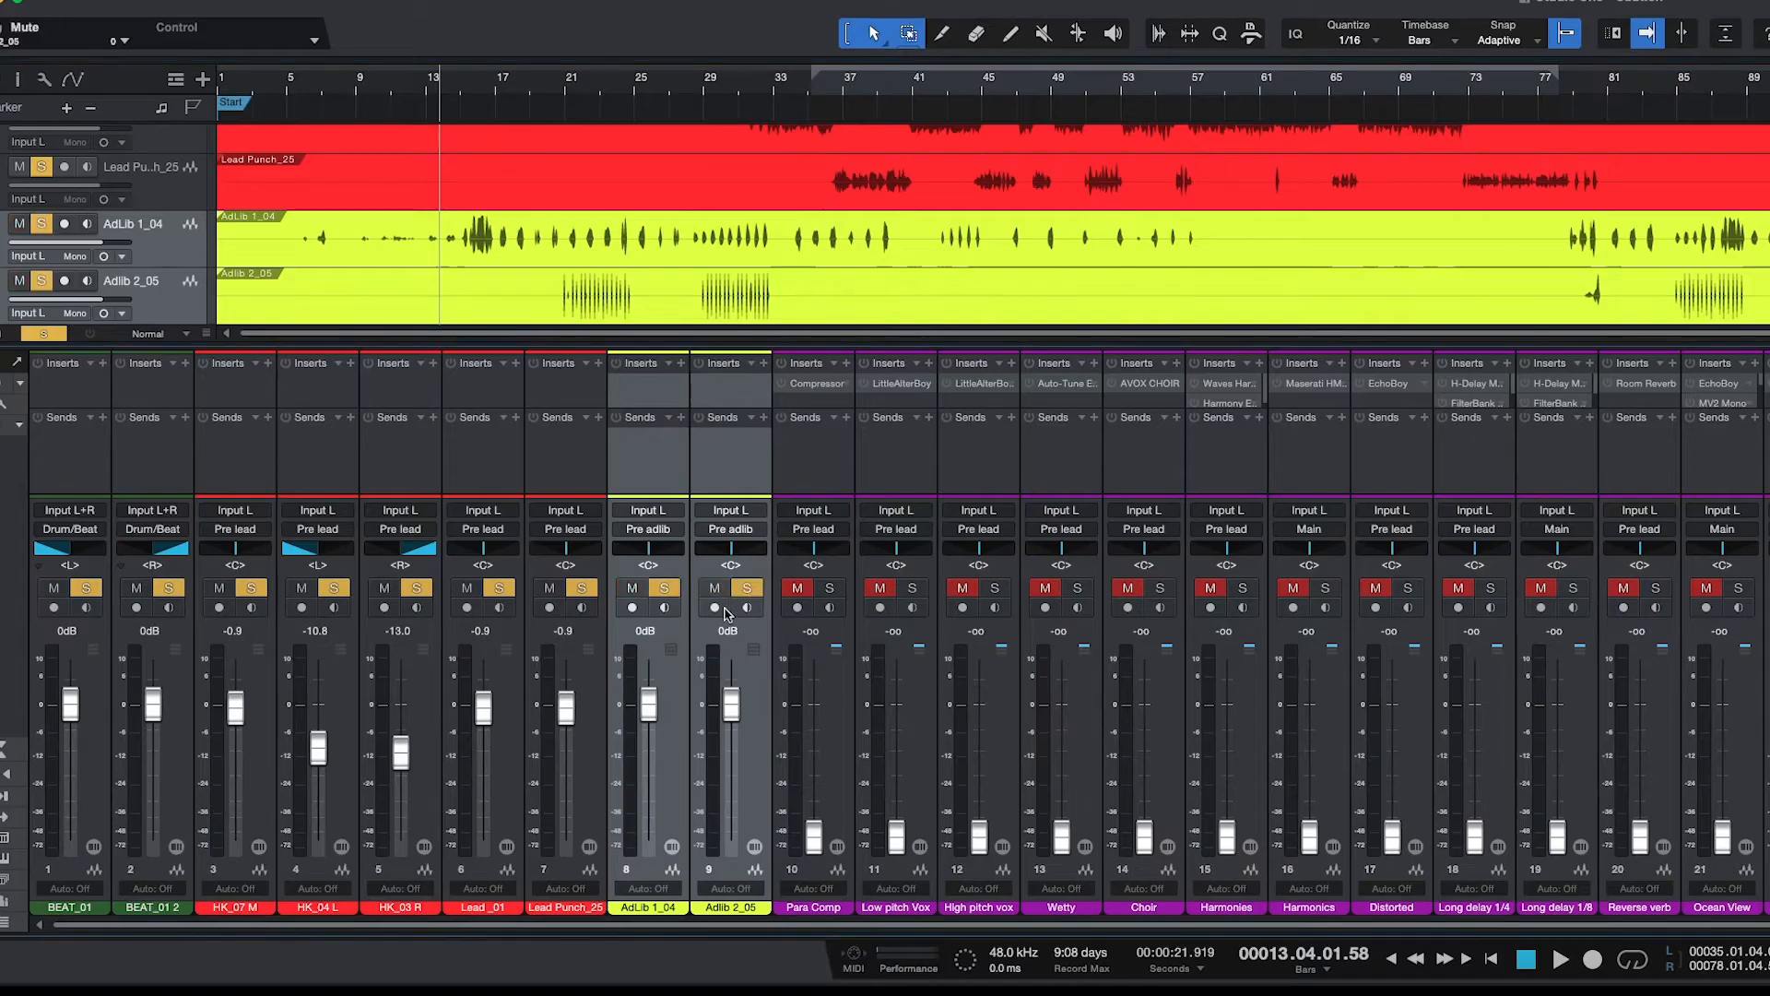
Move the playhead to about bar 5 and mute only AdLib 1_04, keeping Adlib 2_05 soloed.
left_click(751, 706)
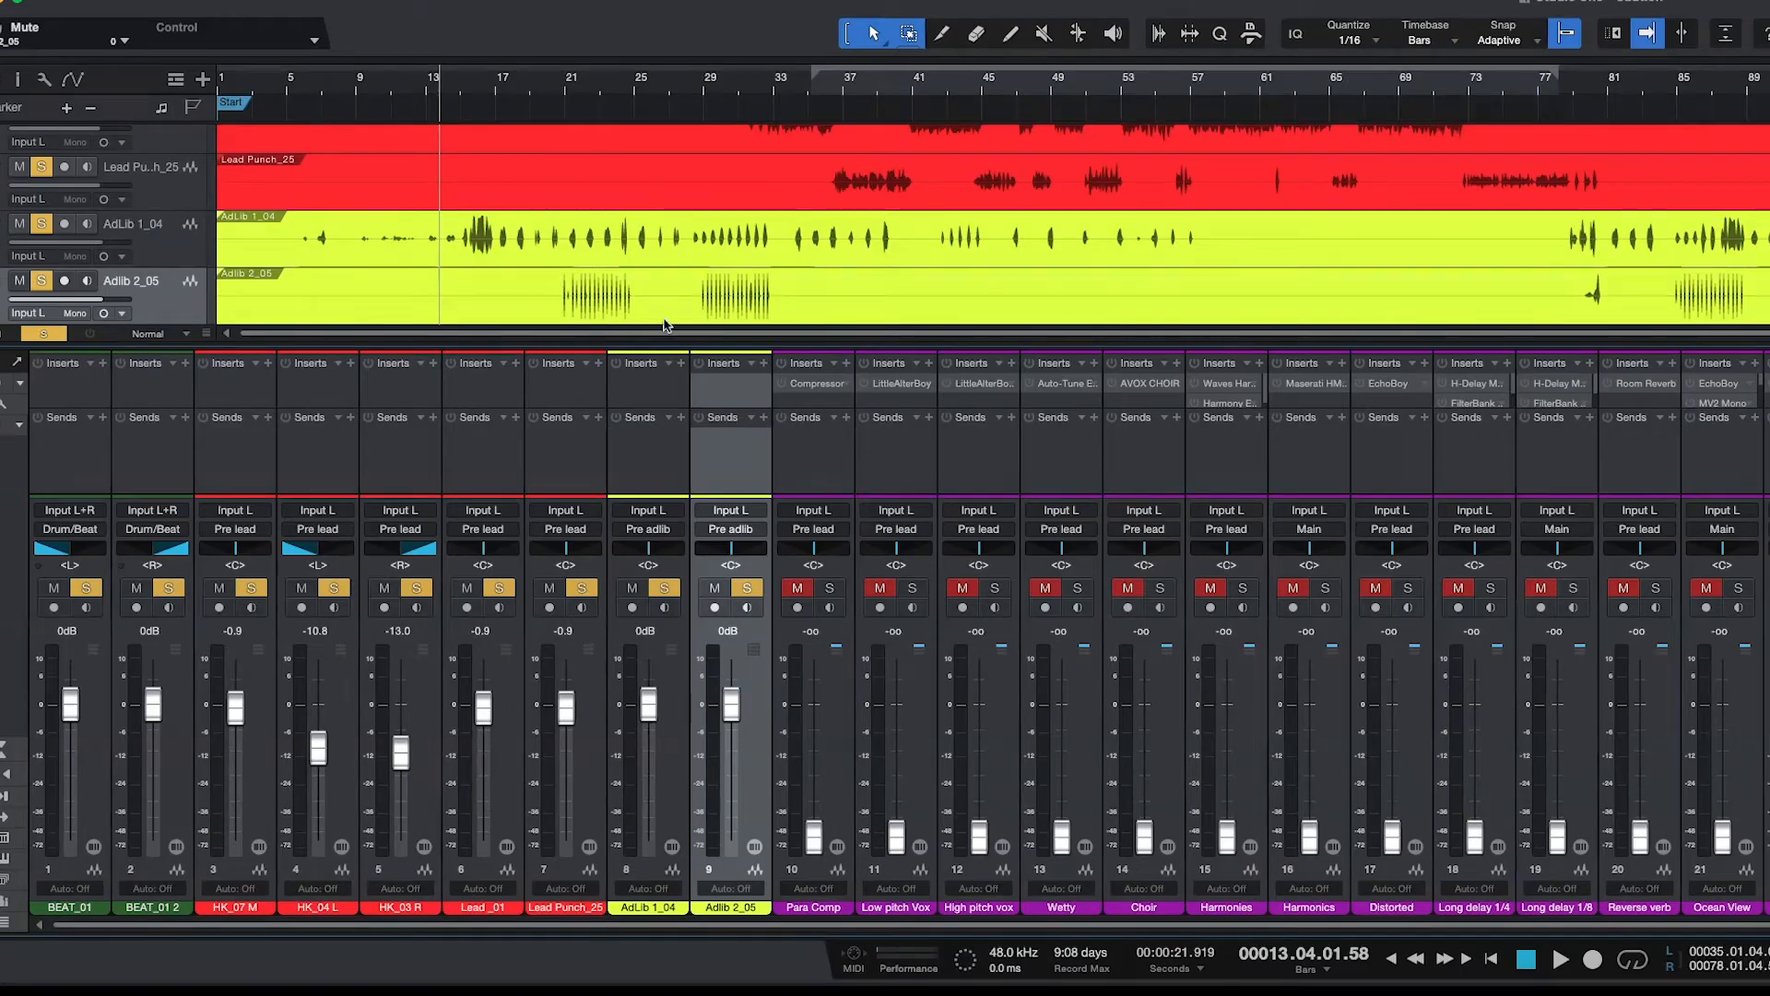
scroll(583, 193, "down", 5)
scroll(583, 194, "up", 4)
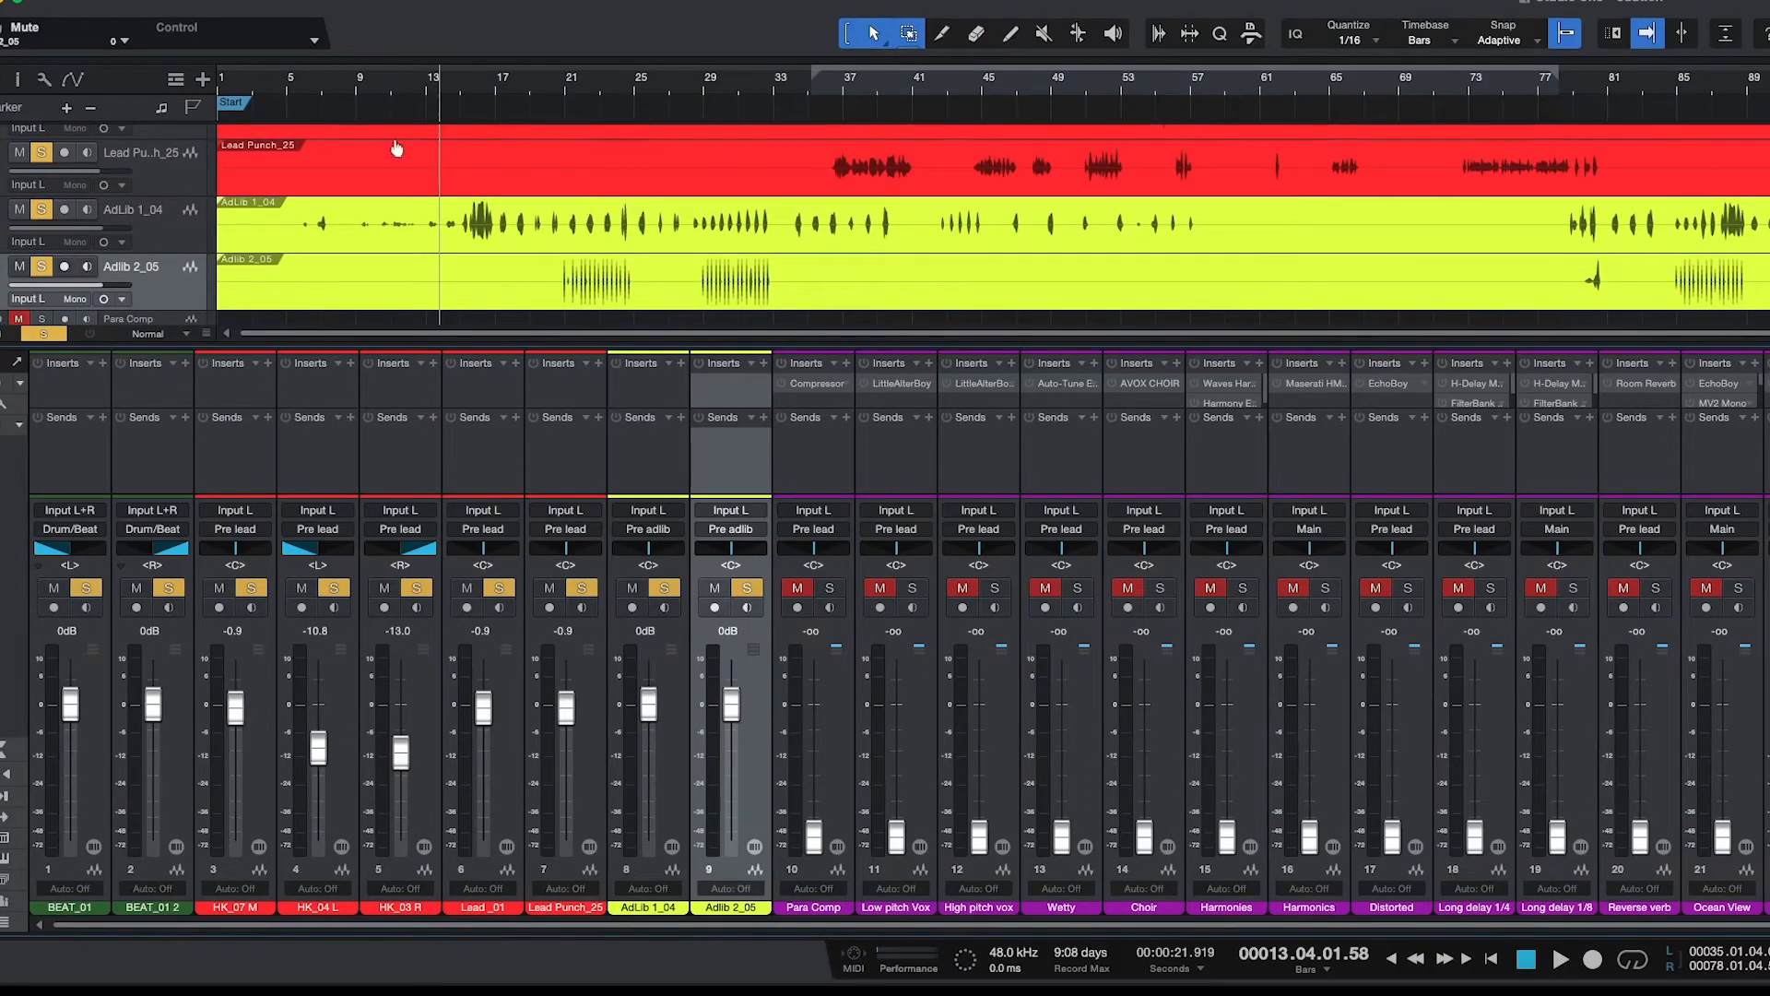
left_click(301, 88)
left_click(662, 588)
left_click(632, 590)
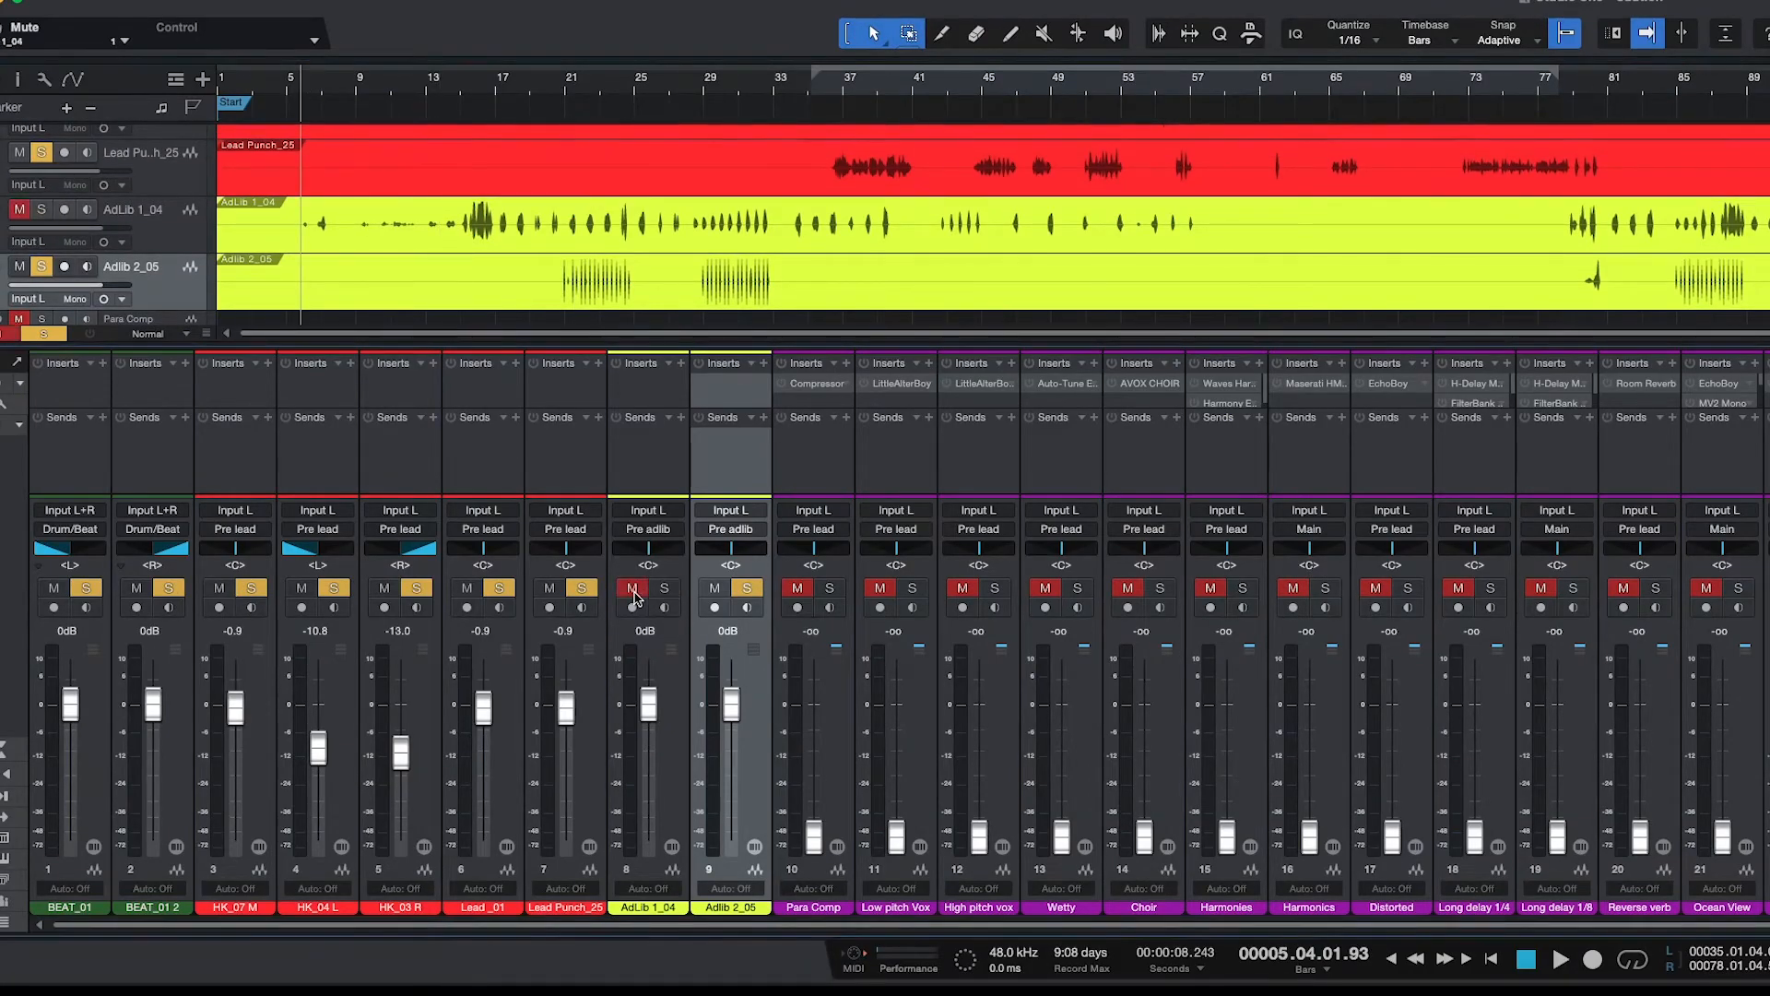
Mute Adlib 2_05, solo AdLib 1_04, play from about bar 15 and lower AdLib 1_04 to -1.5 dB.
left_click(747, 588)
left_click(715, 588)
key("space")
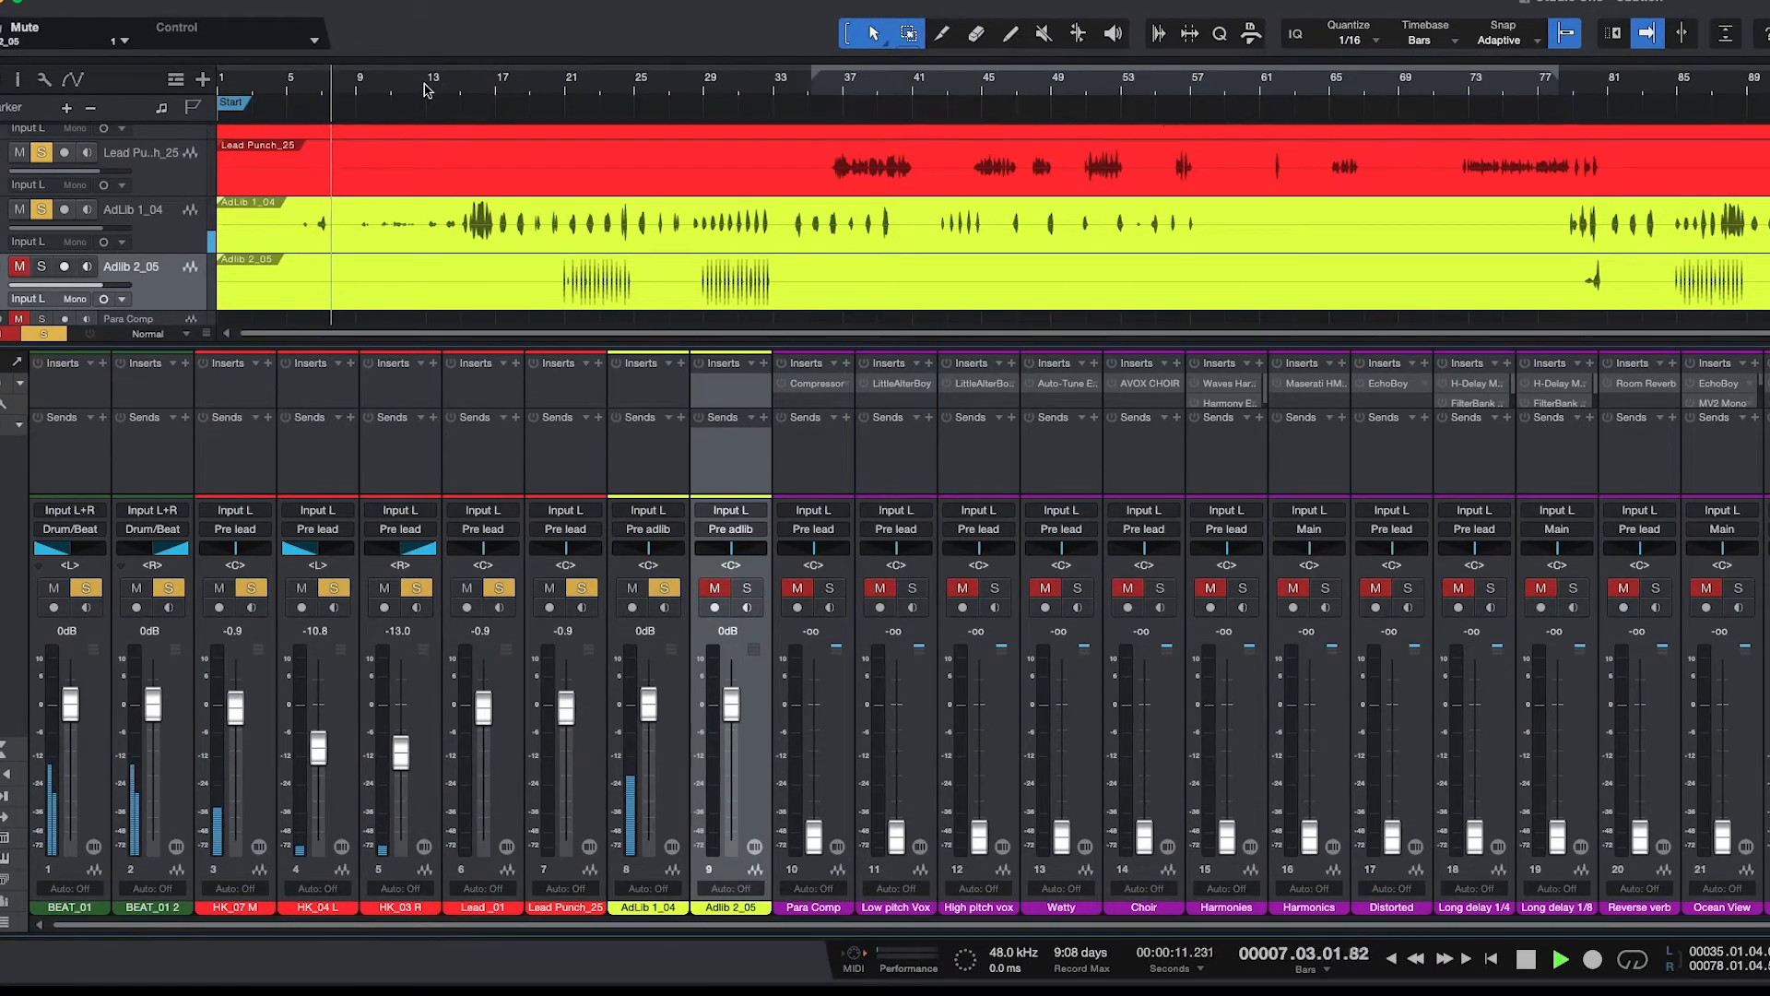
left_click(458, 83)
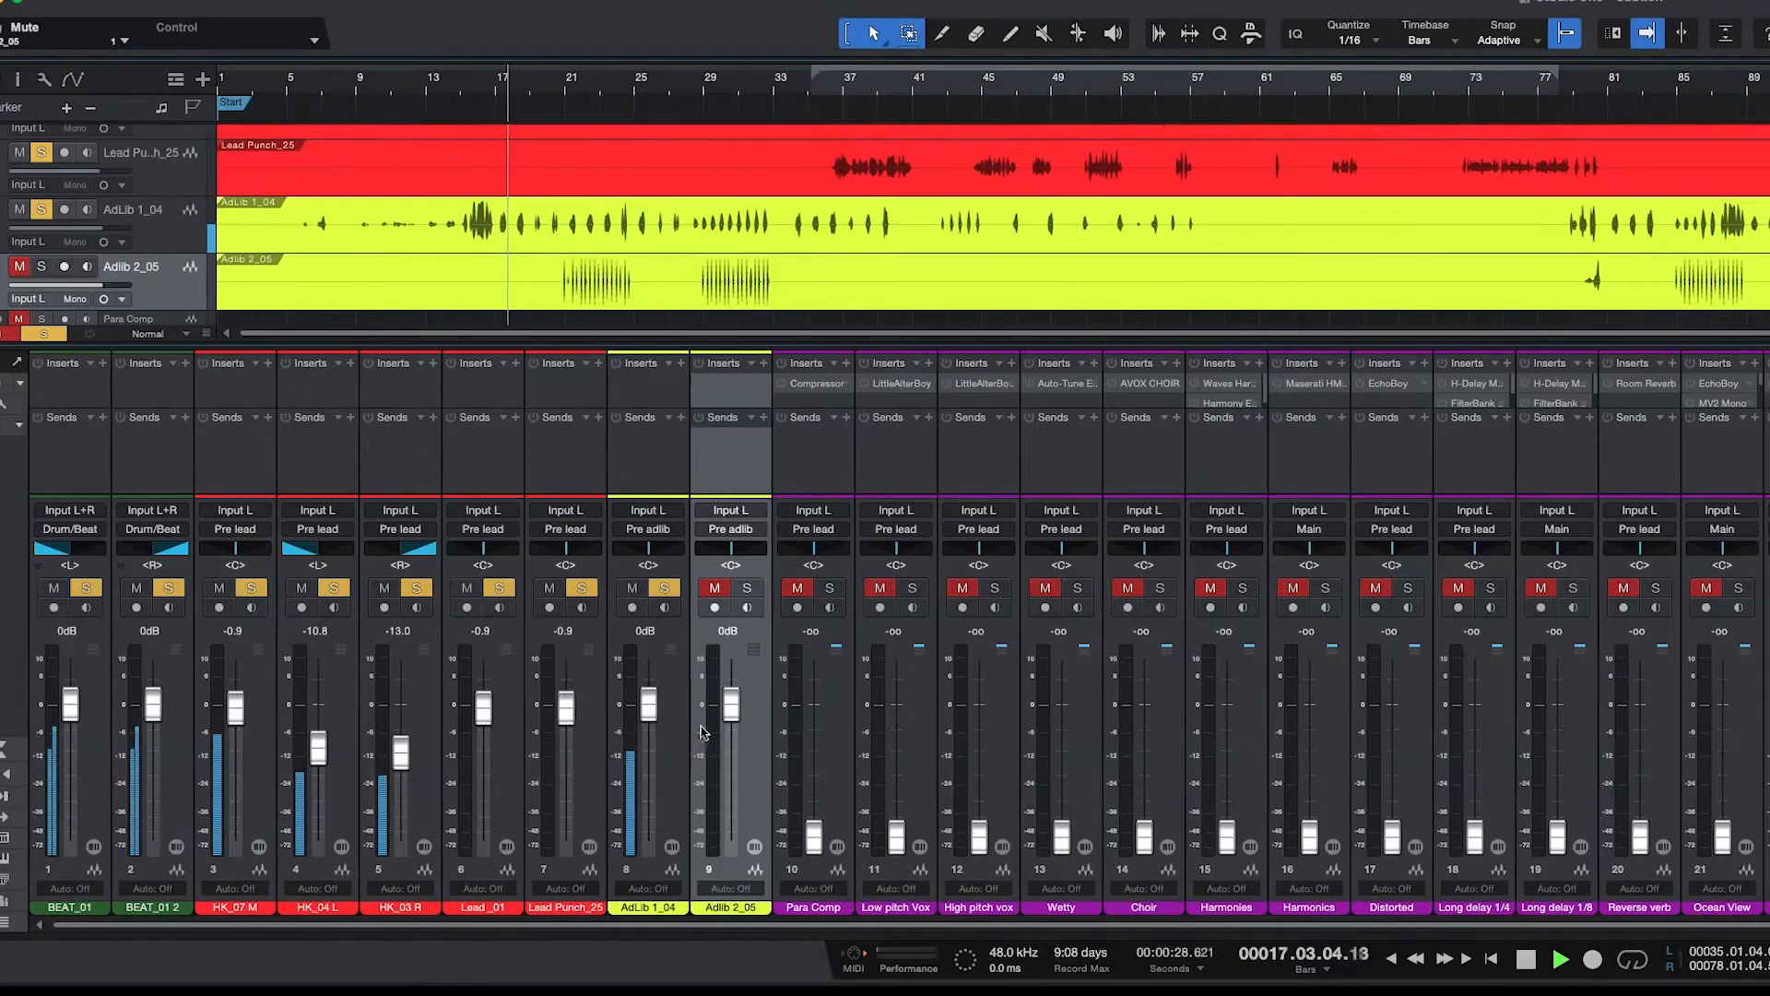
left_click_drag(649, 707, 656, 726)
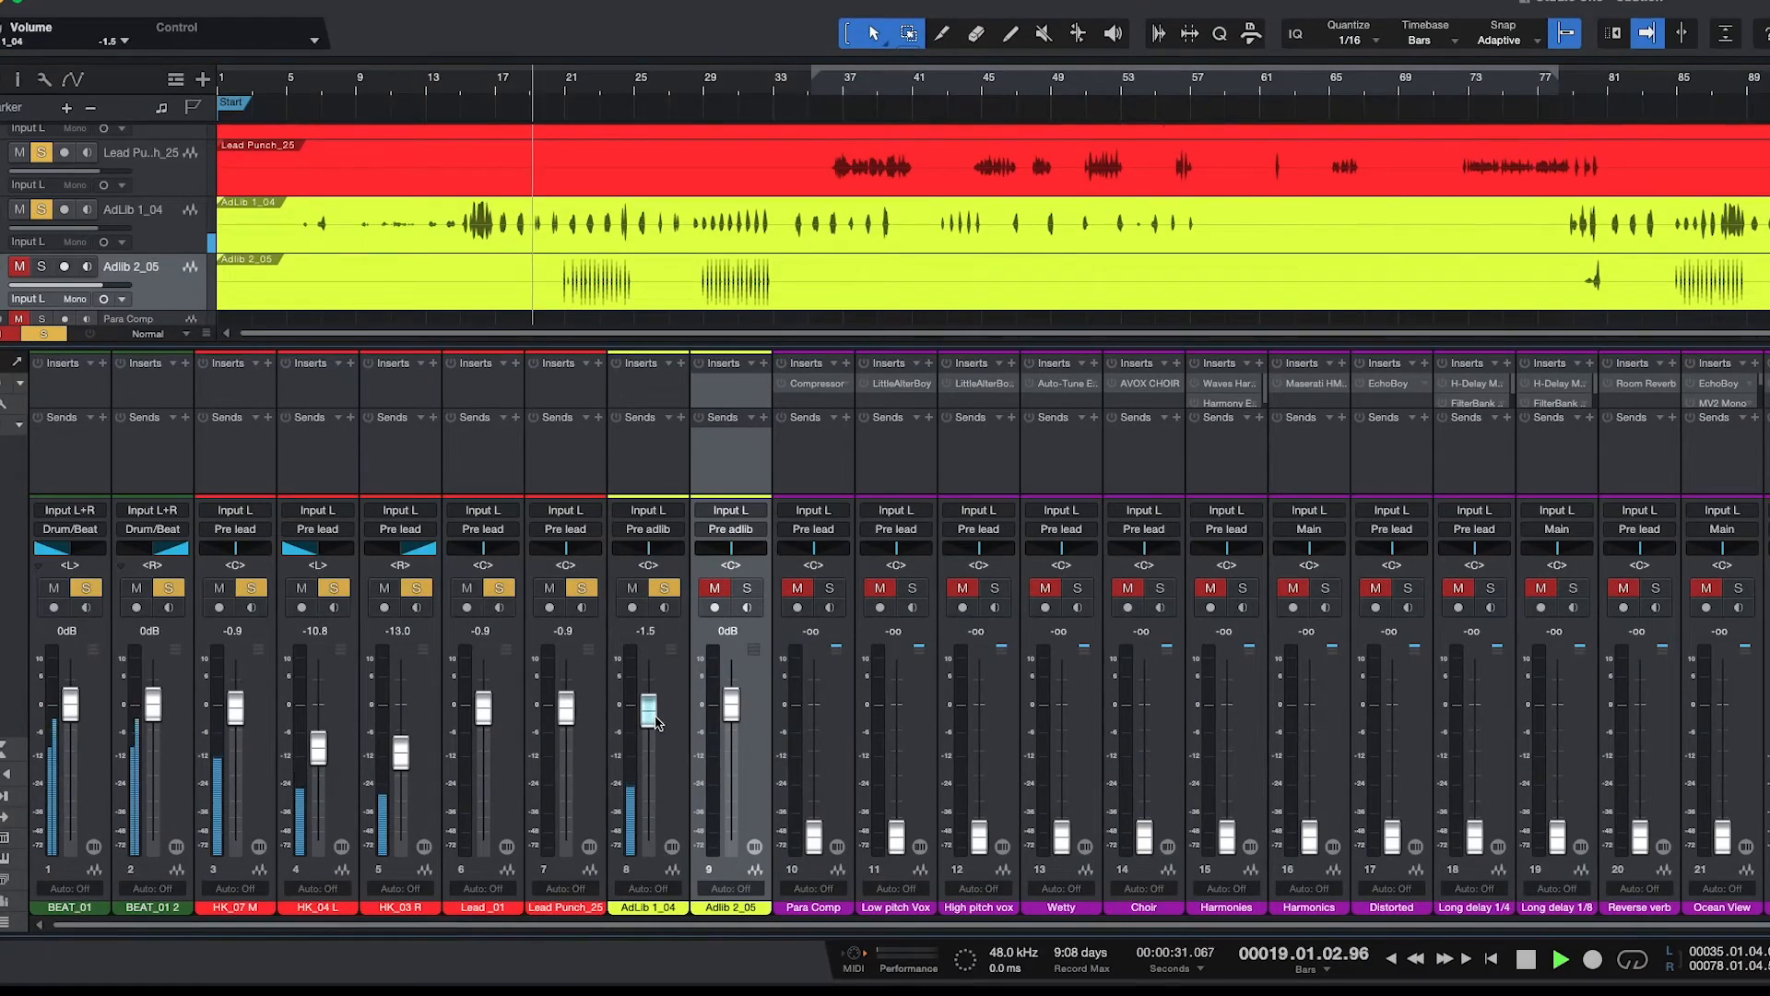
Solo Adlib 2_05, lower its volume to -2.0 dB during playback, then stop and return to the song start.
left_click(747, 588)
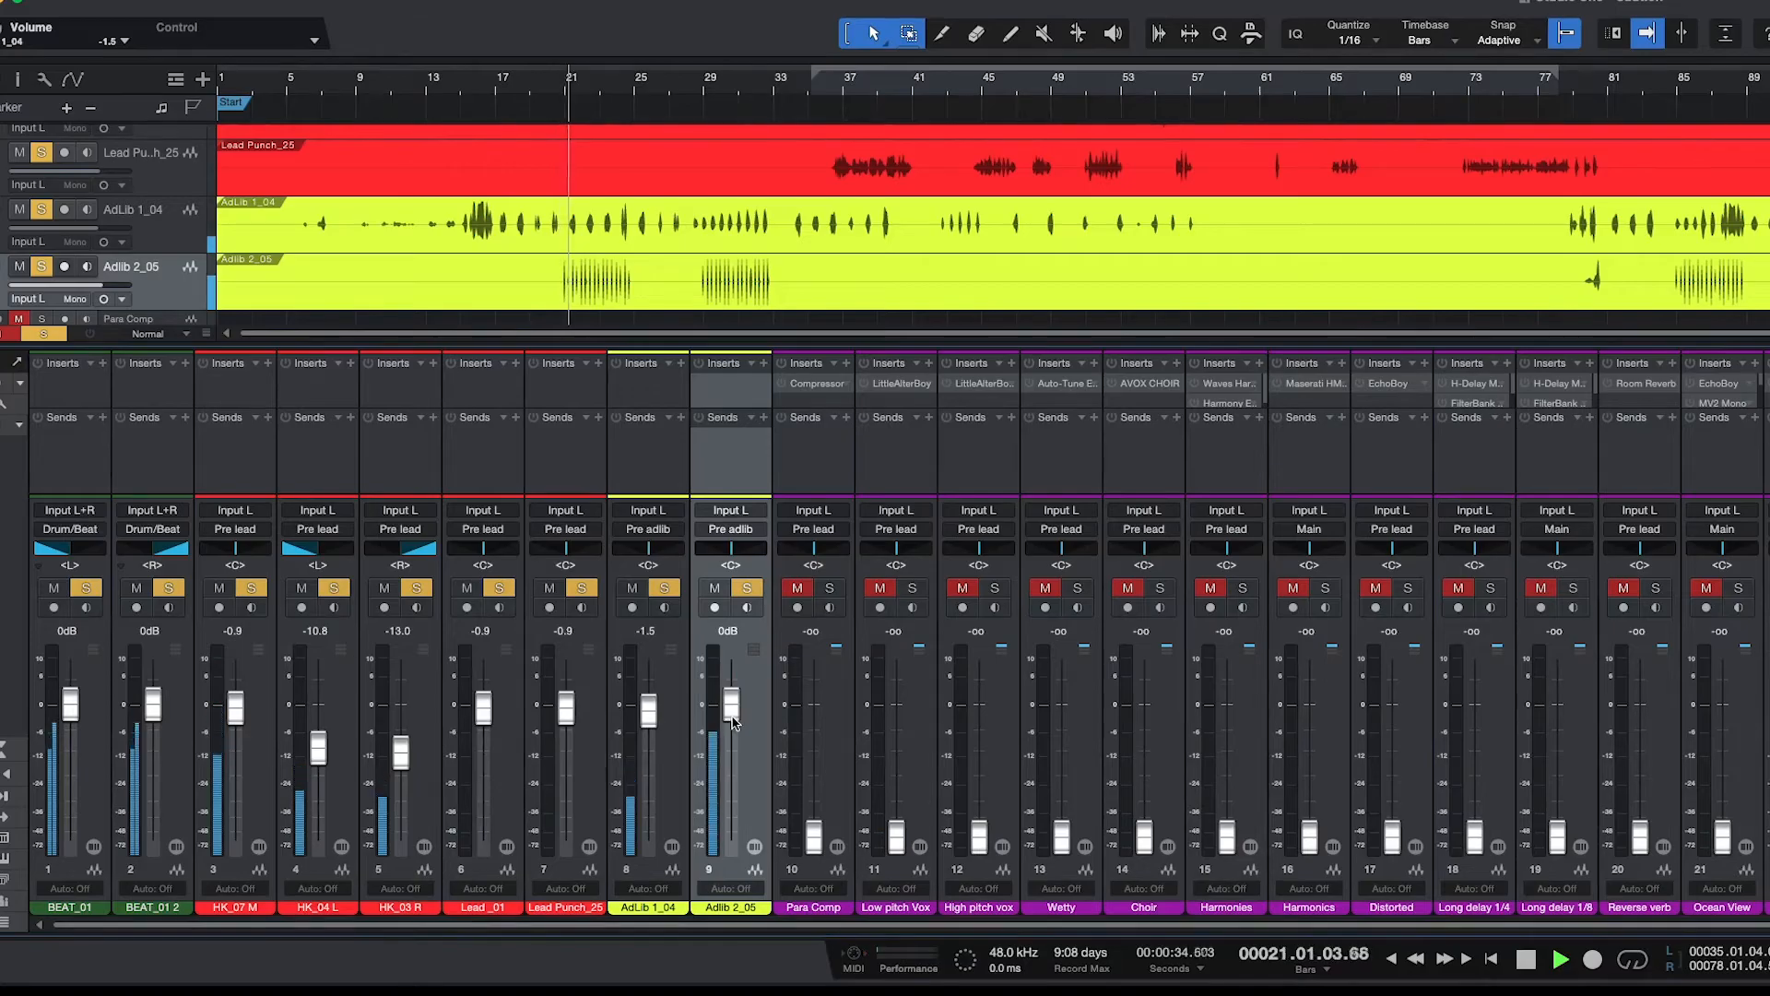
left_click_drag(733, 721, 734, 731)
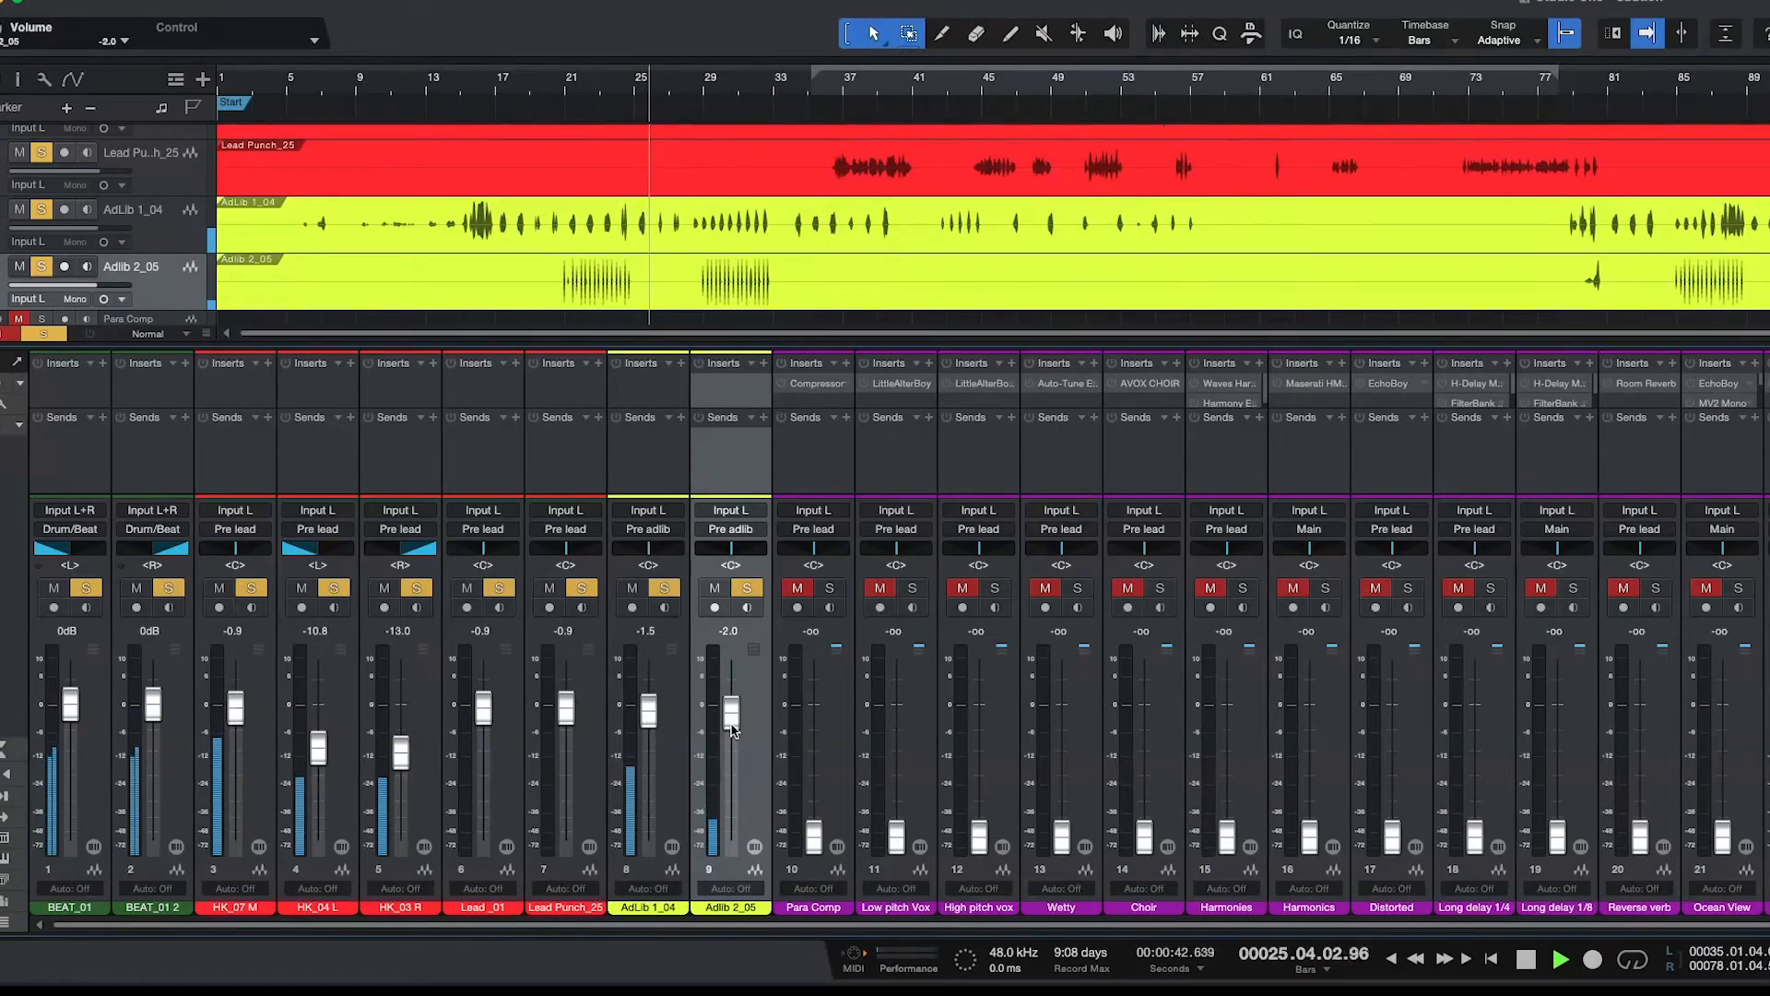
key("space")
key("comma")
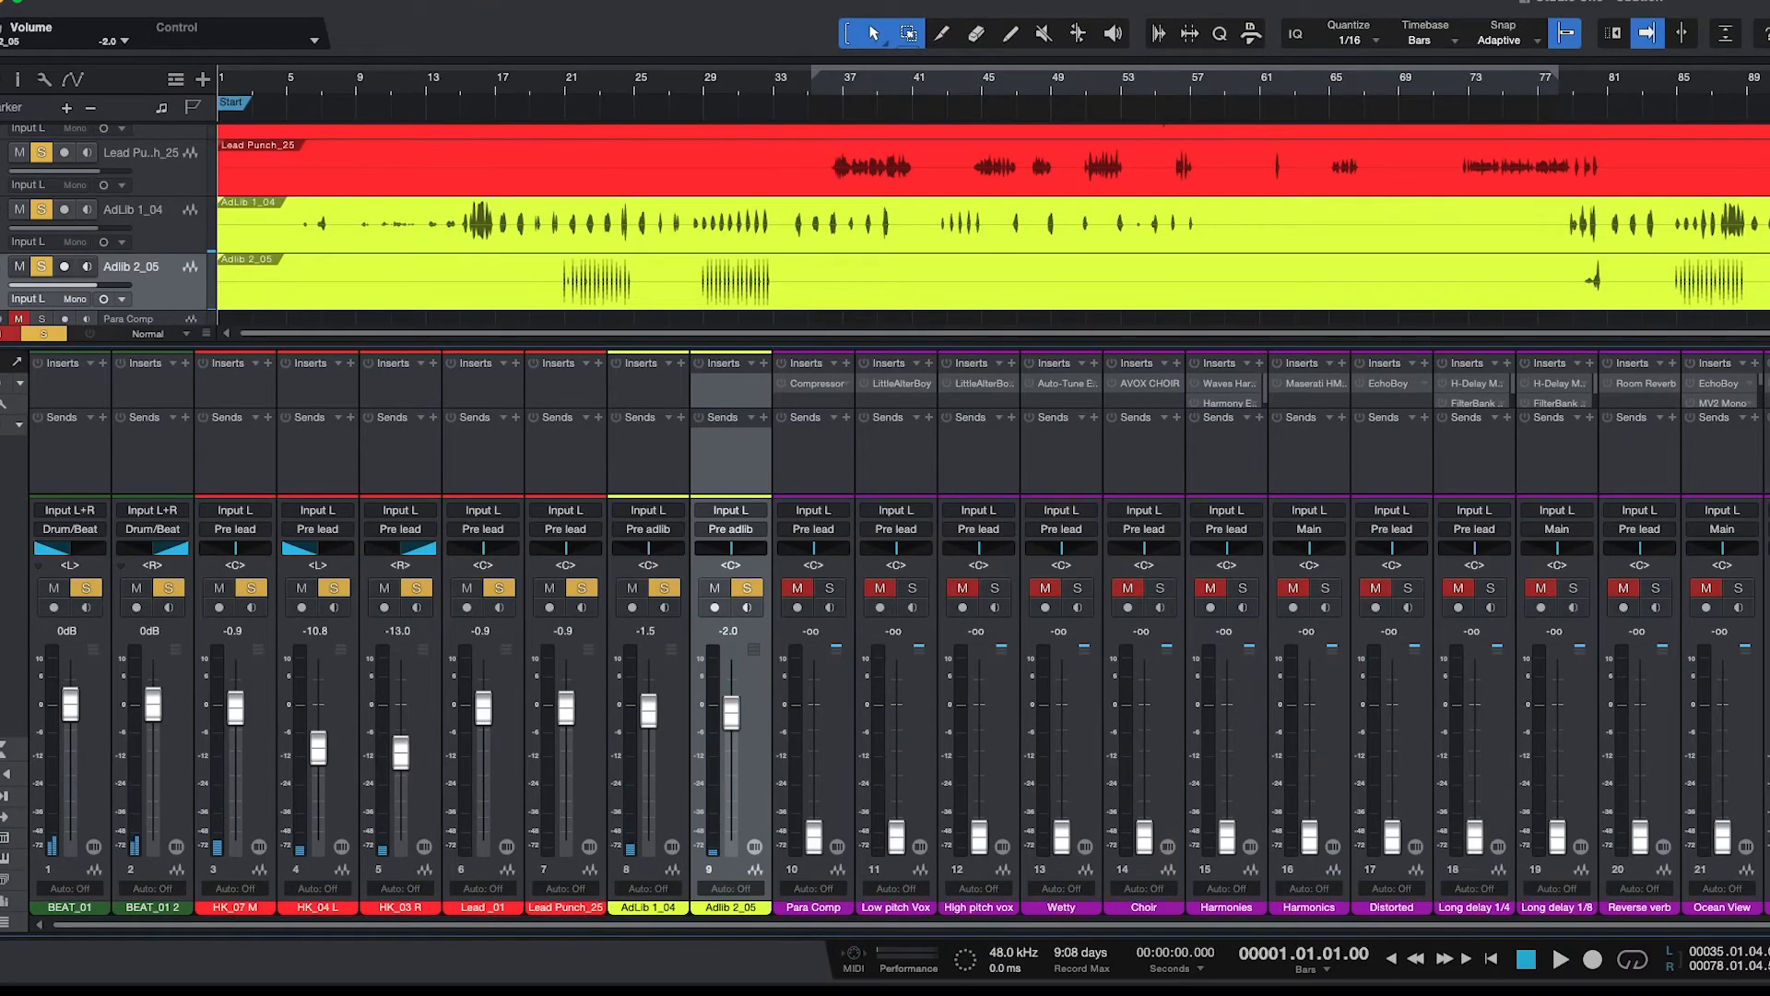
Hide the mixer and cut the silent range from about bar 33 to bar 80 on the three HK hook tracks.
key("F3")
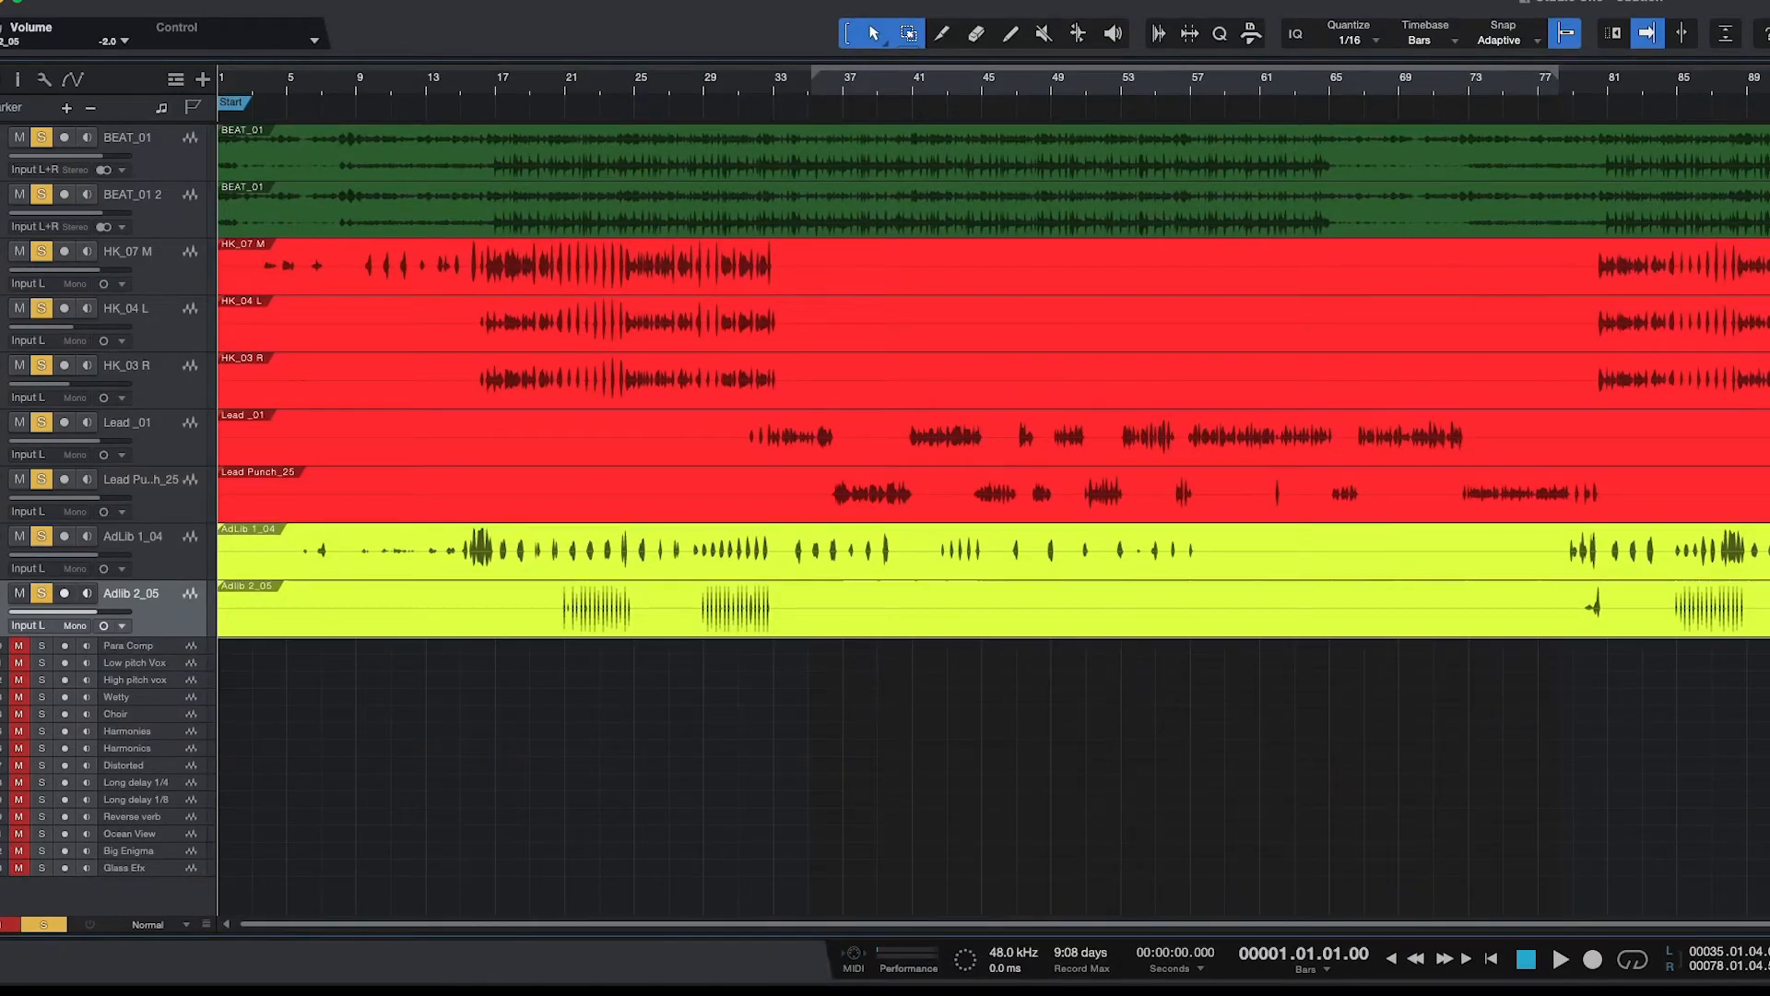
left_click(139, 253, "shift")
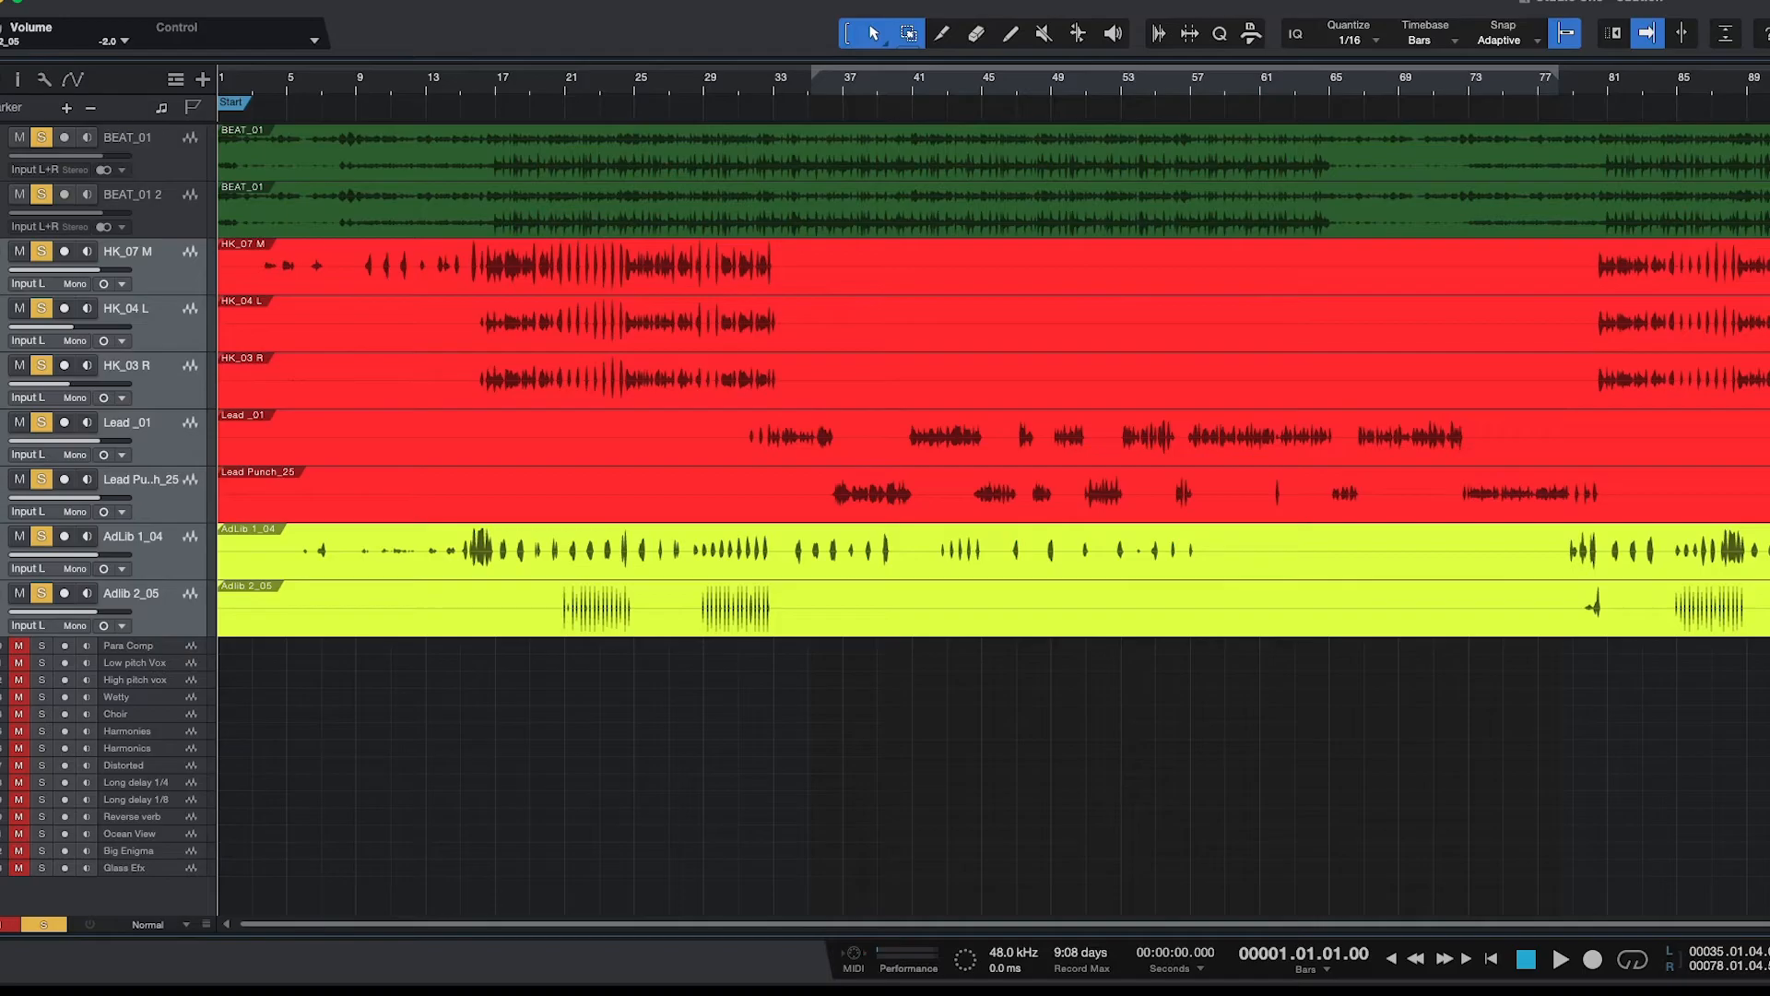
left_click(138, 253)
left_click_drag(1596, 269, 780, 361)
right_click(821, 263)
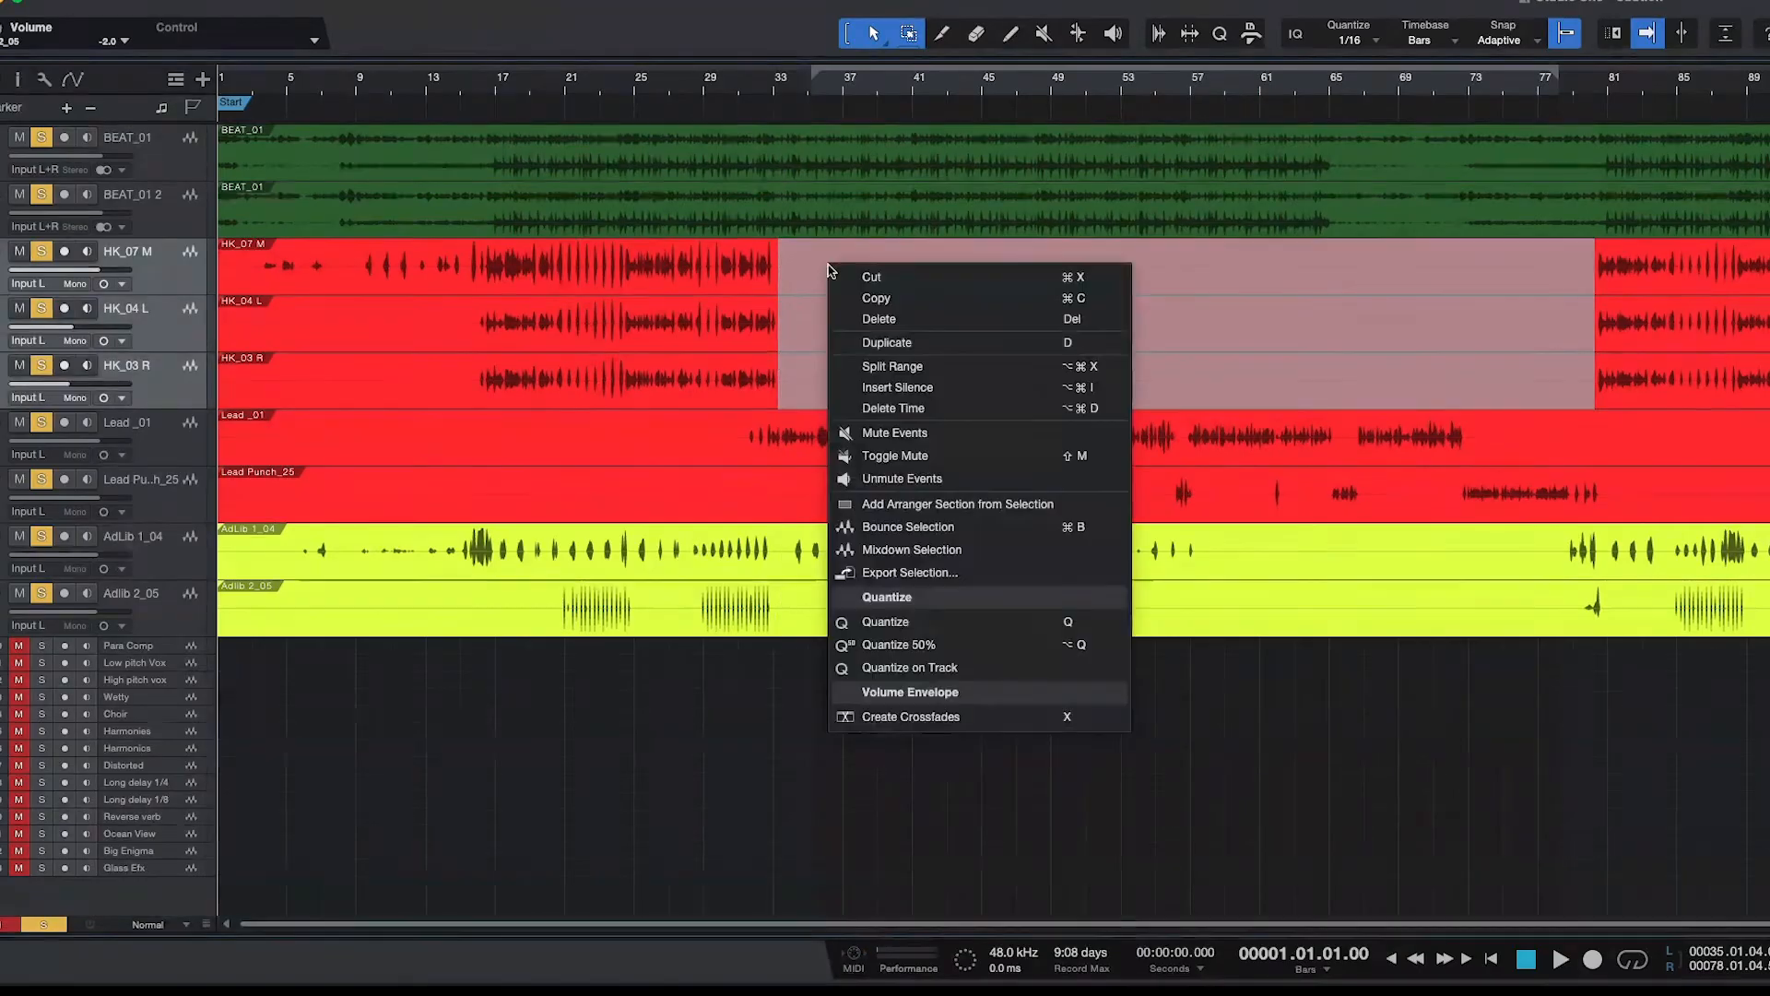
left_click(857, 276)
Remove the silent ends of Lead _01 after about bar 72 and Lead Punch_25 after about bar 80.
left_click_drag(1769, 424, 1466, 427)
right_click(1466, 427)
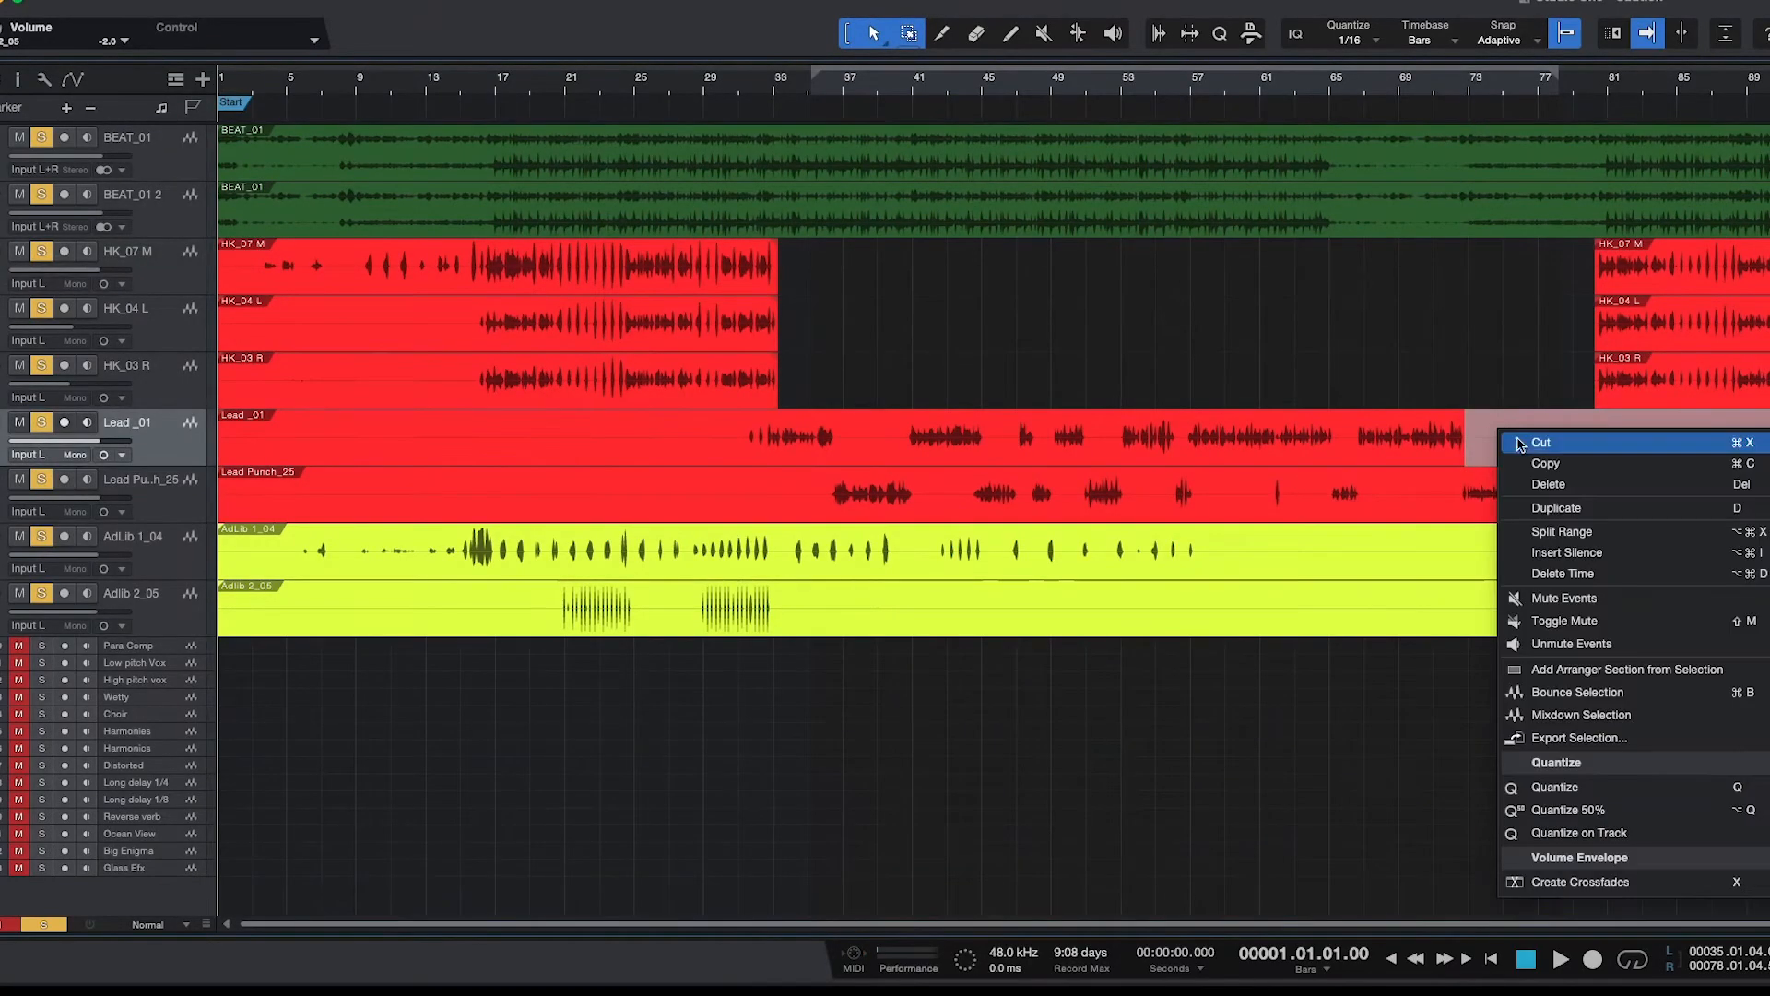
left_click(1512, 442)
left_click_drag(1766, 498, 1600, 498)
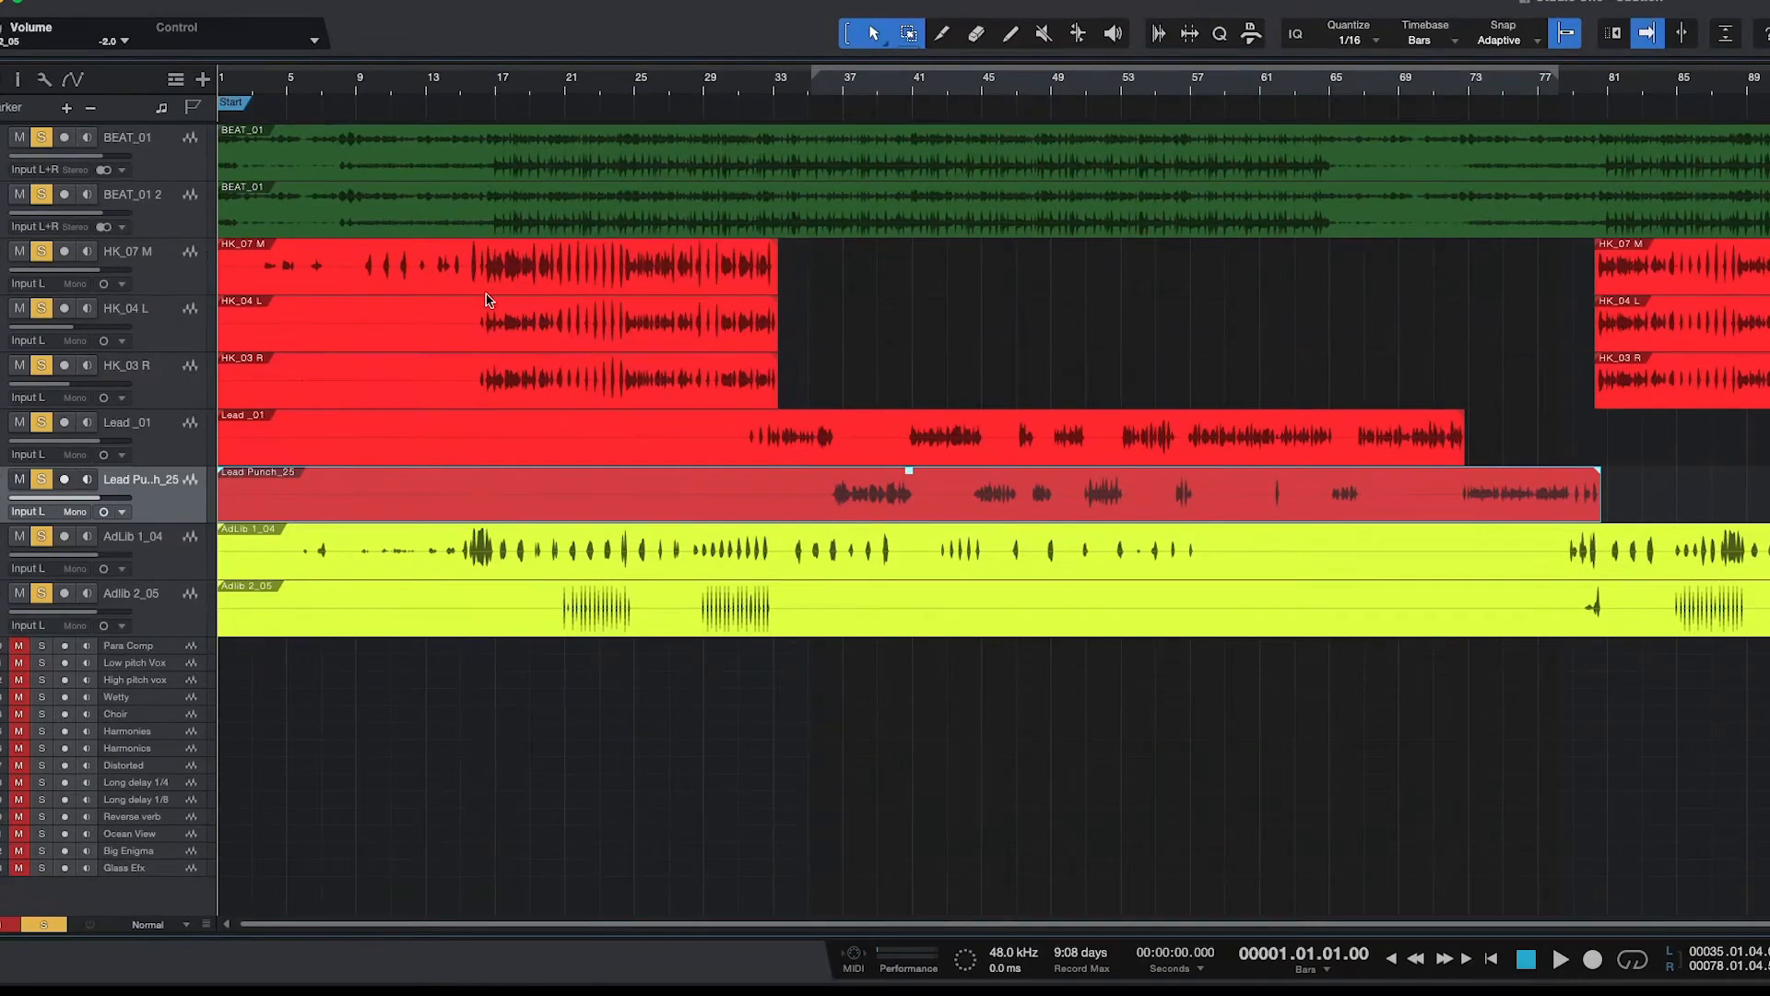
Cut the silent openings of HK_04 L and HK_03 R up to about bar 15.5 and of HK_07 M up to about bar 3.5.
left_click_drag(474, 304, 221, 396)
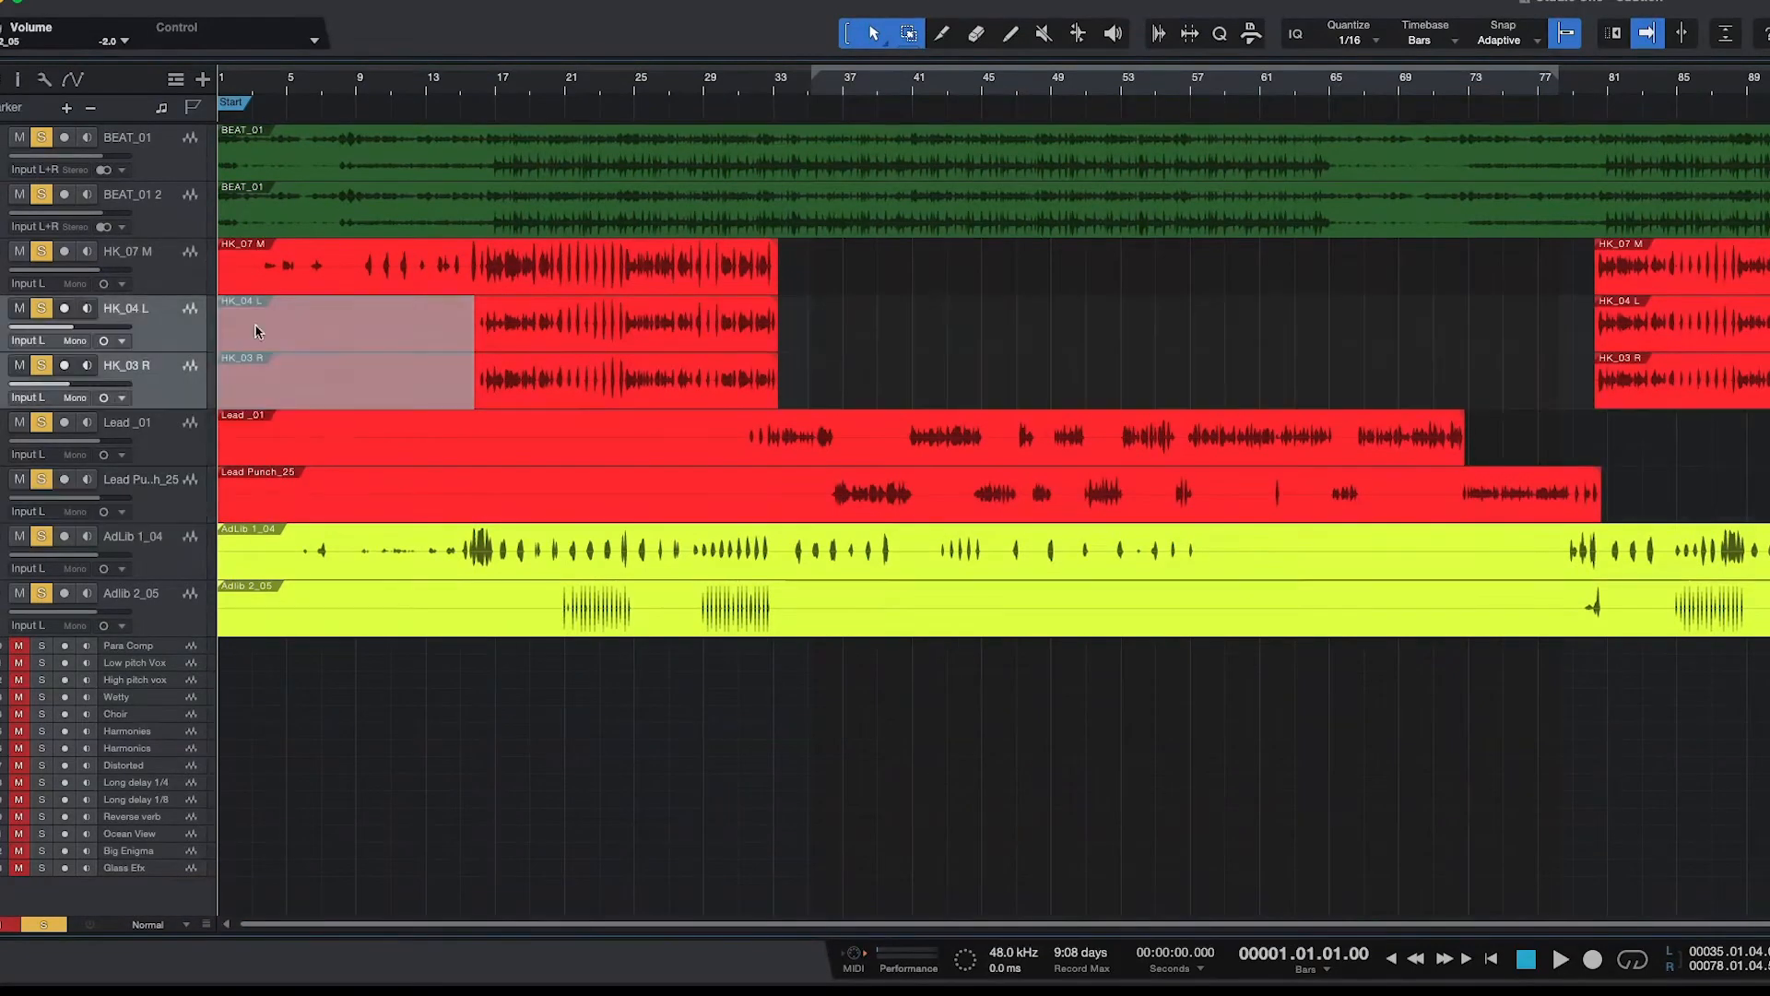
right_click(256, 314)
left_click(311, 332)
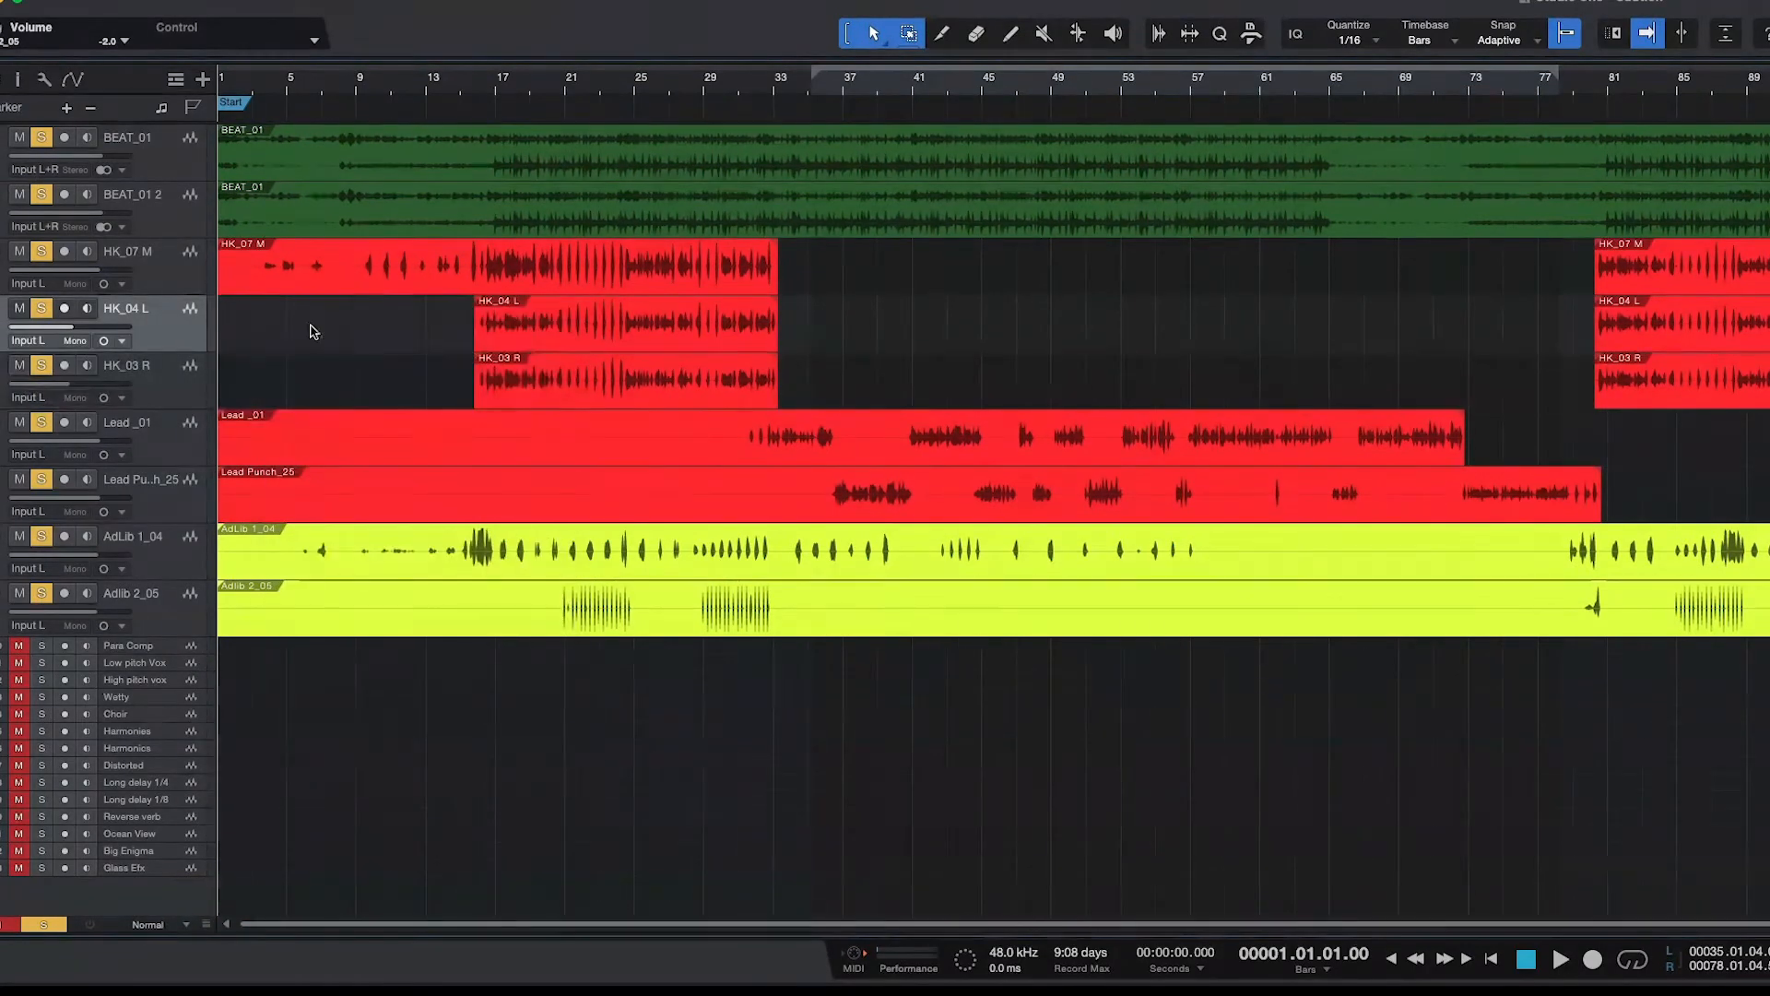
left_click_drag(261, 269, 207, 267)
right_click(241, 265)
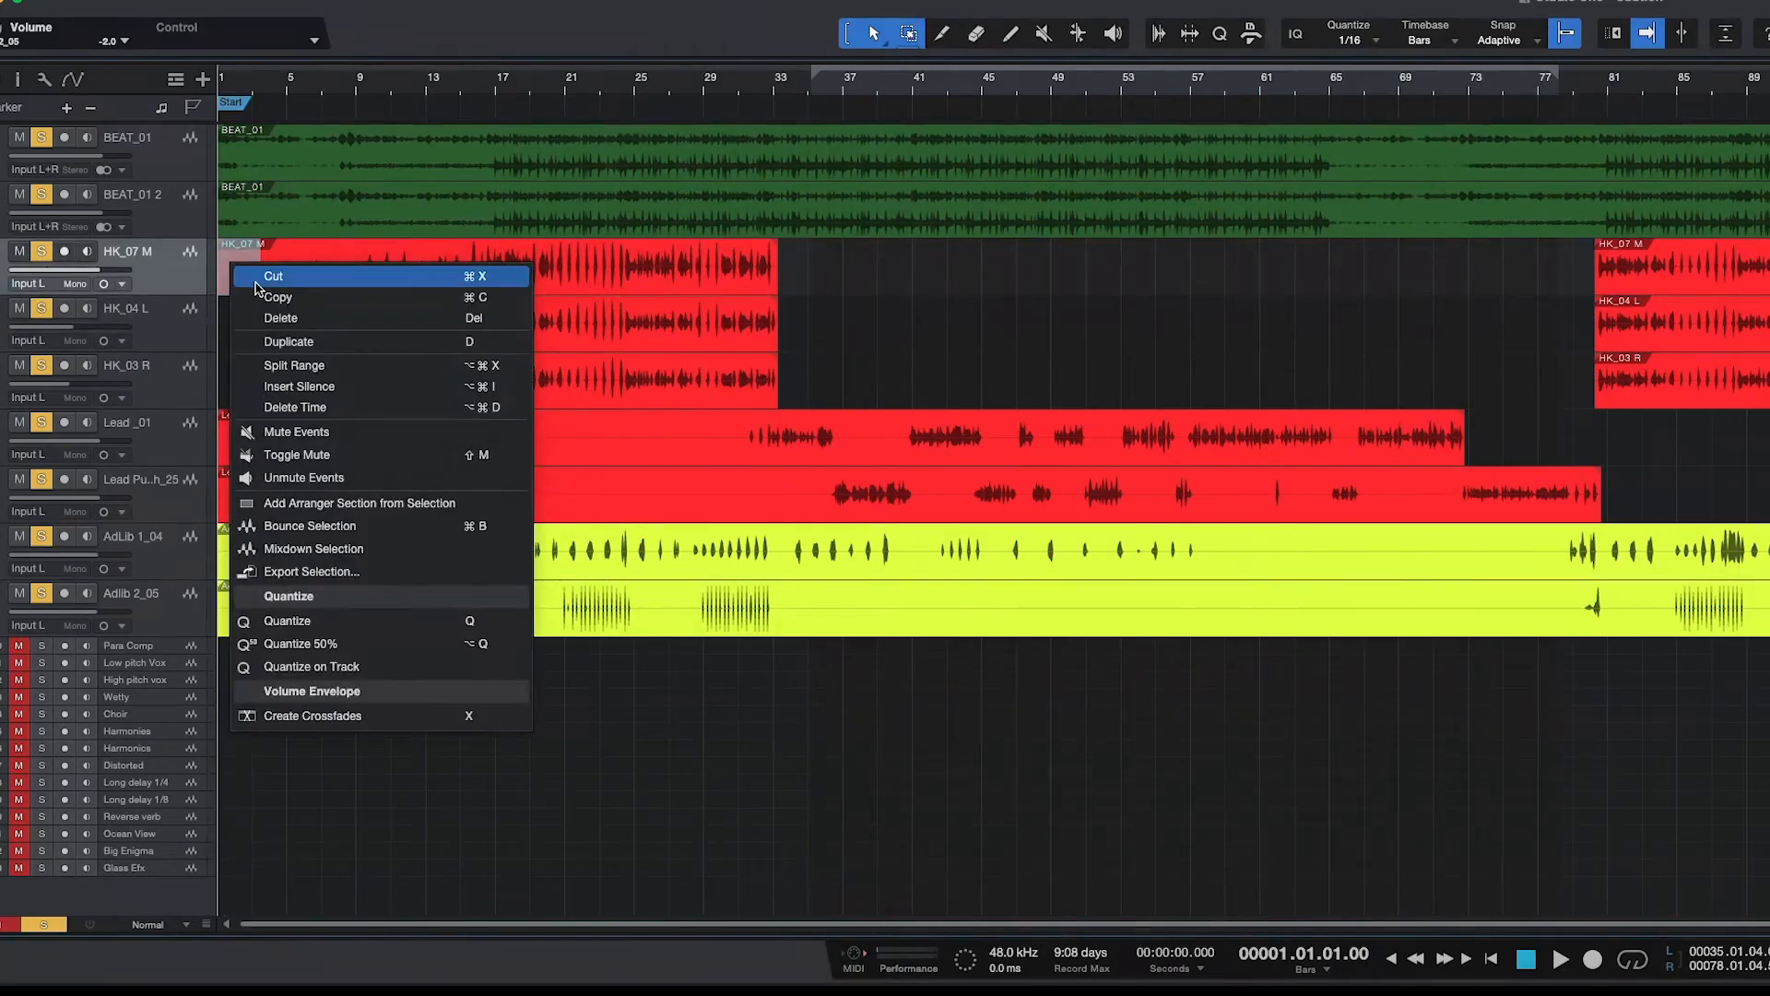
left_click(296, 283)
Remove the silent openings of Lead _01 up to about bar 31 and Lead Punch_25 up to about bar 36.
left_click_drag(747, 425, 190, 488)
right_click(268, 430)
left_click(305, 446)
left_click_drag(748, 516, 834, 518)
Cut the silent gaps in Lead _01 at about bars 36.5–40 and in Lead Punch_25 at about bars 41–44.
left_click_drag(838, 426, 966, 496)
right_click(878, 434)
left_click(913, 446)
right_click(950, 483)
left_click(975, 502)
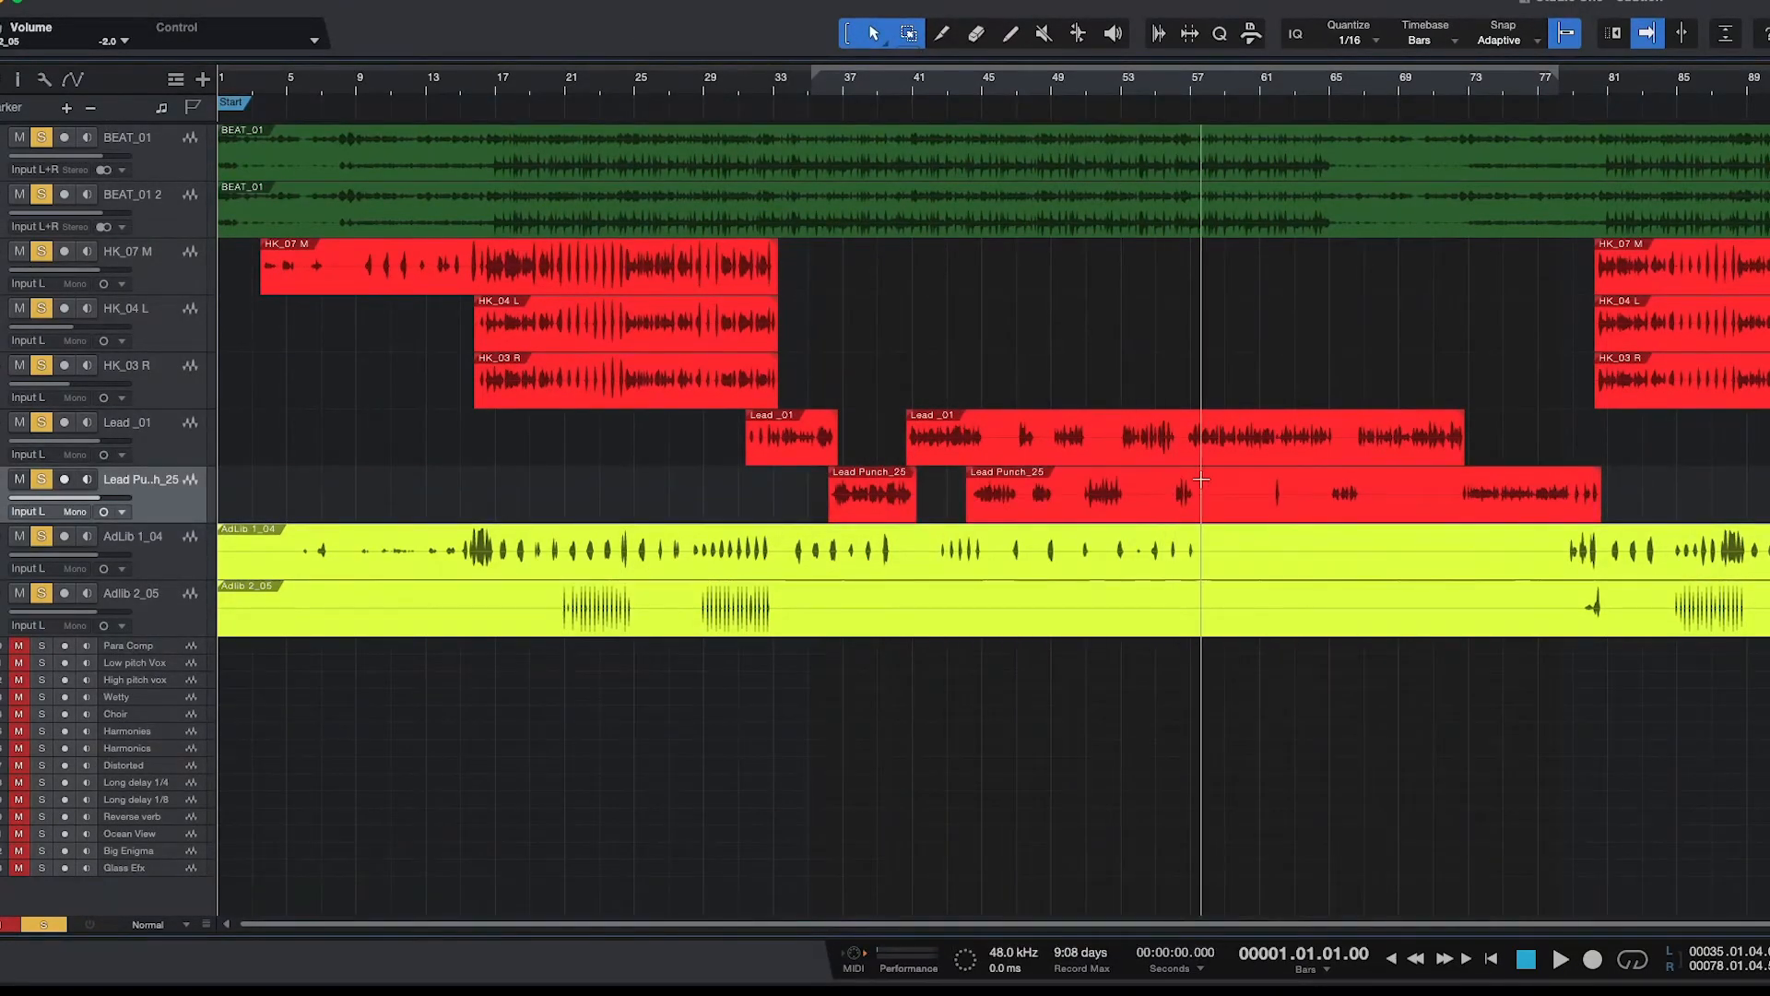
Cut the silent gaps in Lead Punch_25 at about bars 57–61, 62–64 and 66.5–72.
left_click_drag(1197, 490, 1327, 488)
right_click(1247, 480)
left_click(1284, 502)
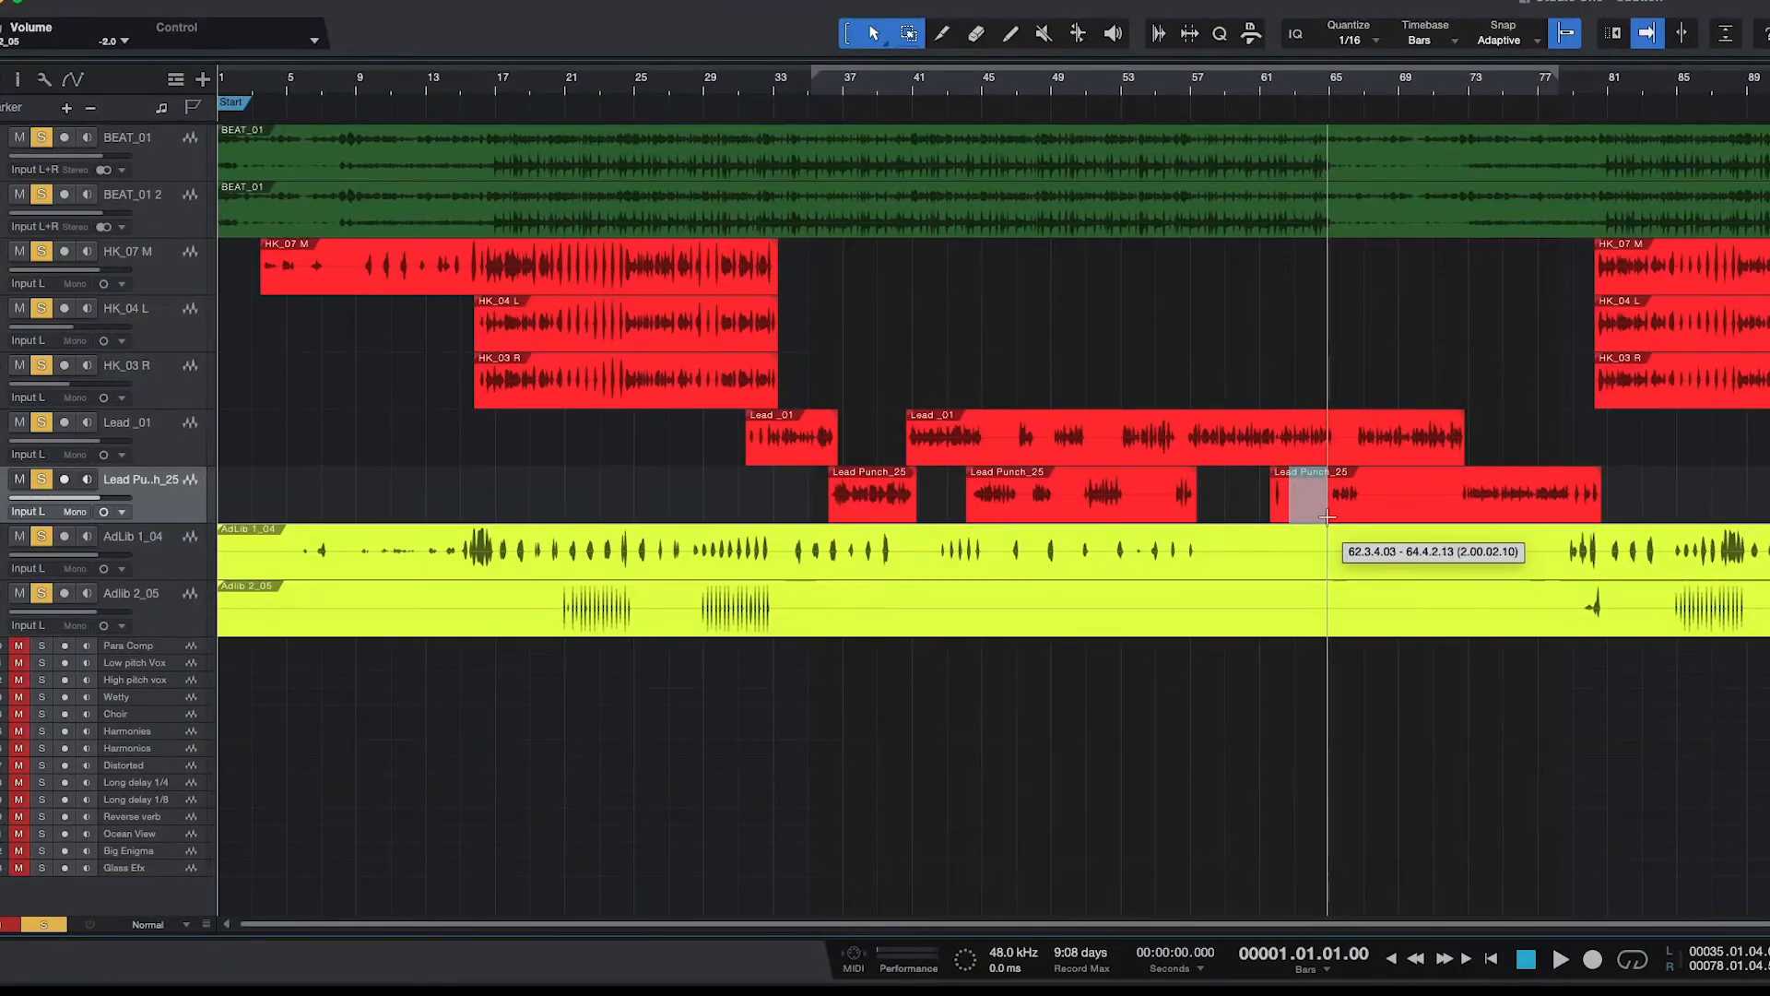
right_click(1314, 505)
left_click(1348, 517)
left_click_drag(1364, 487, 1461, 485)
right_click(1450, 481)
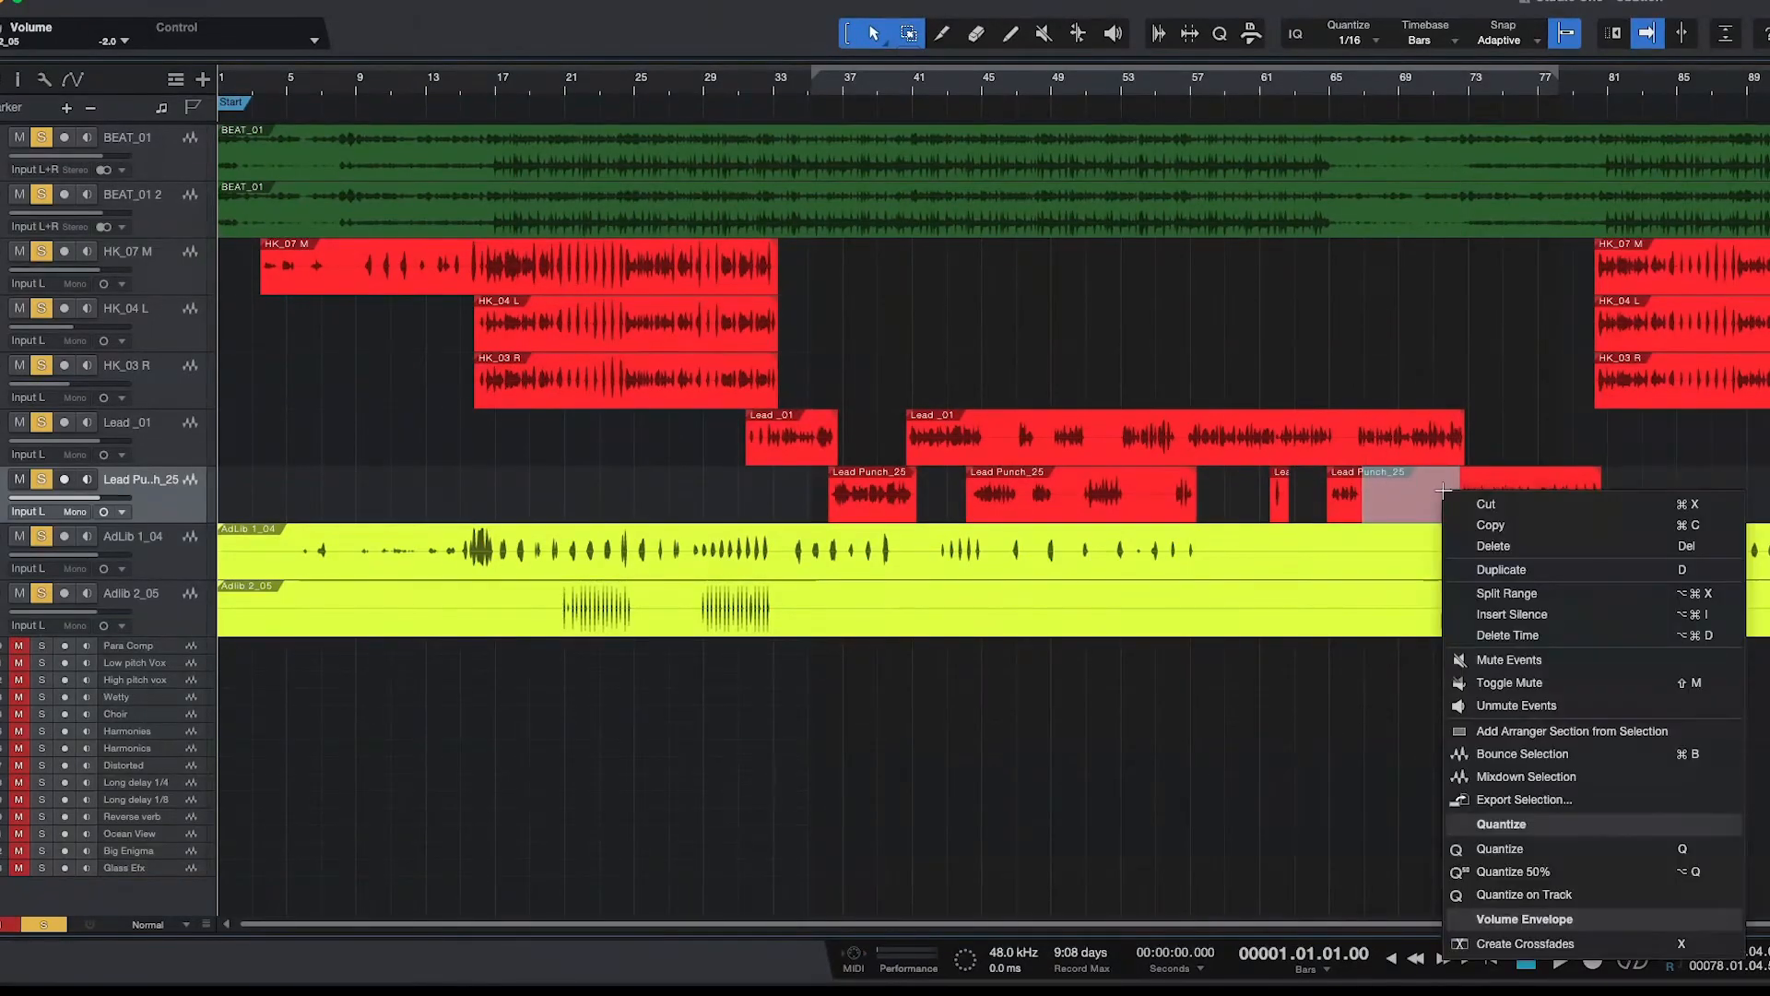
left_click(1475, 501)
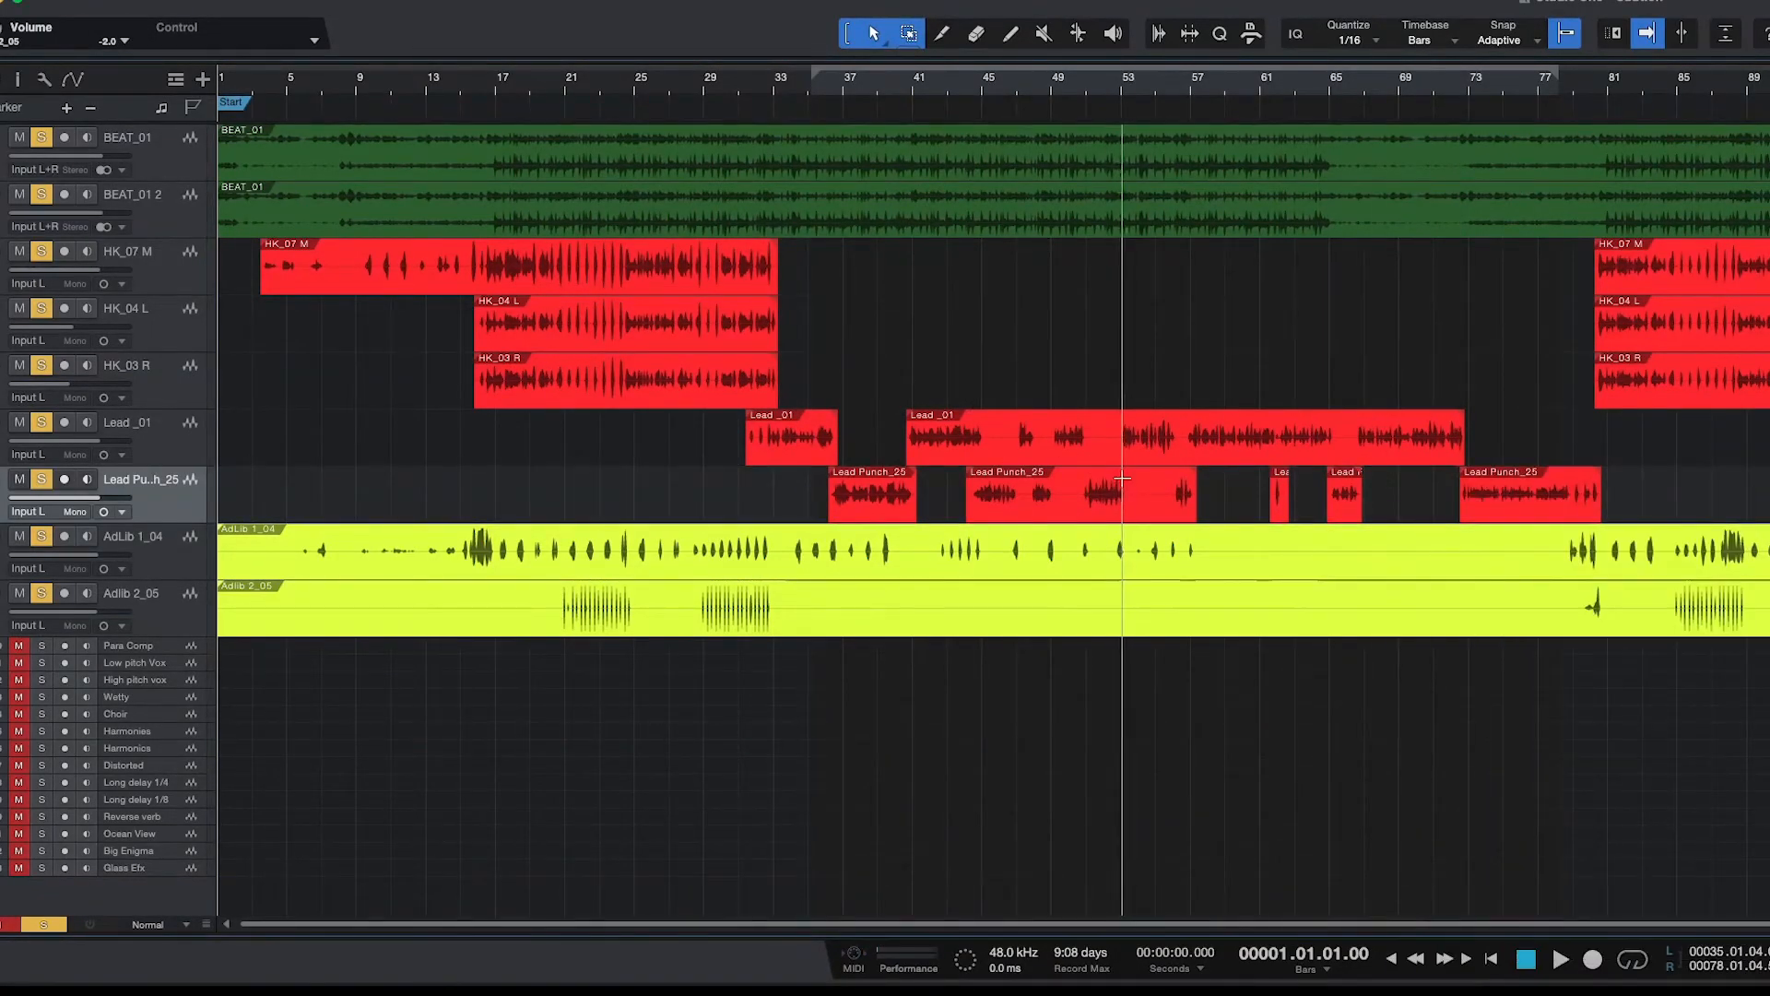
Cut the silent gaps between the Lead Punch_25 phrases at about bars 53–55, 49–50.5 and around bar 47.
left_click_drag(1125, 477, 1170, 477)
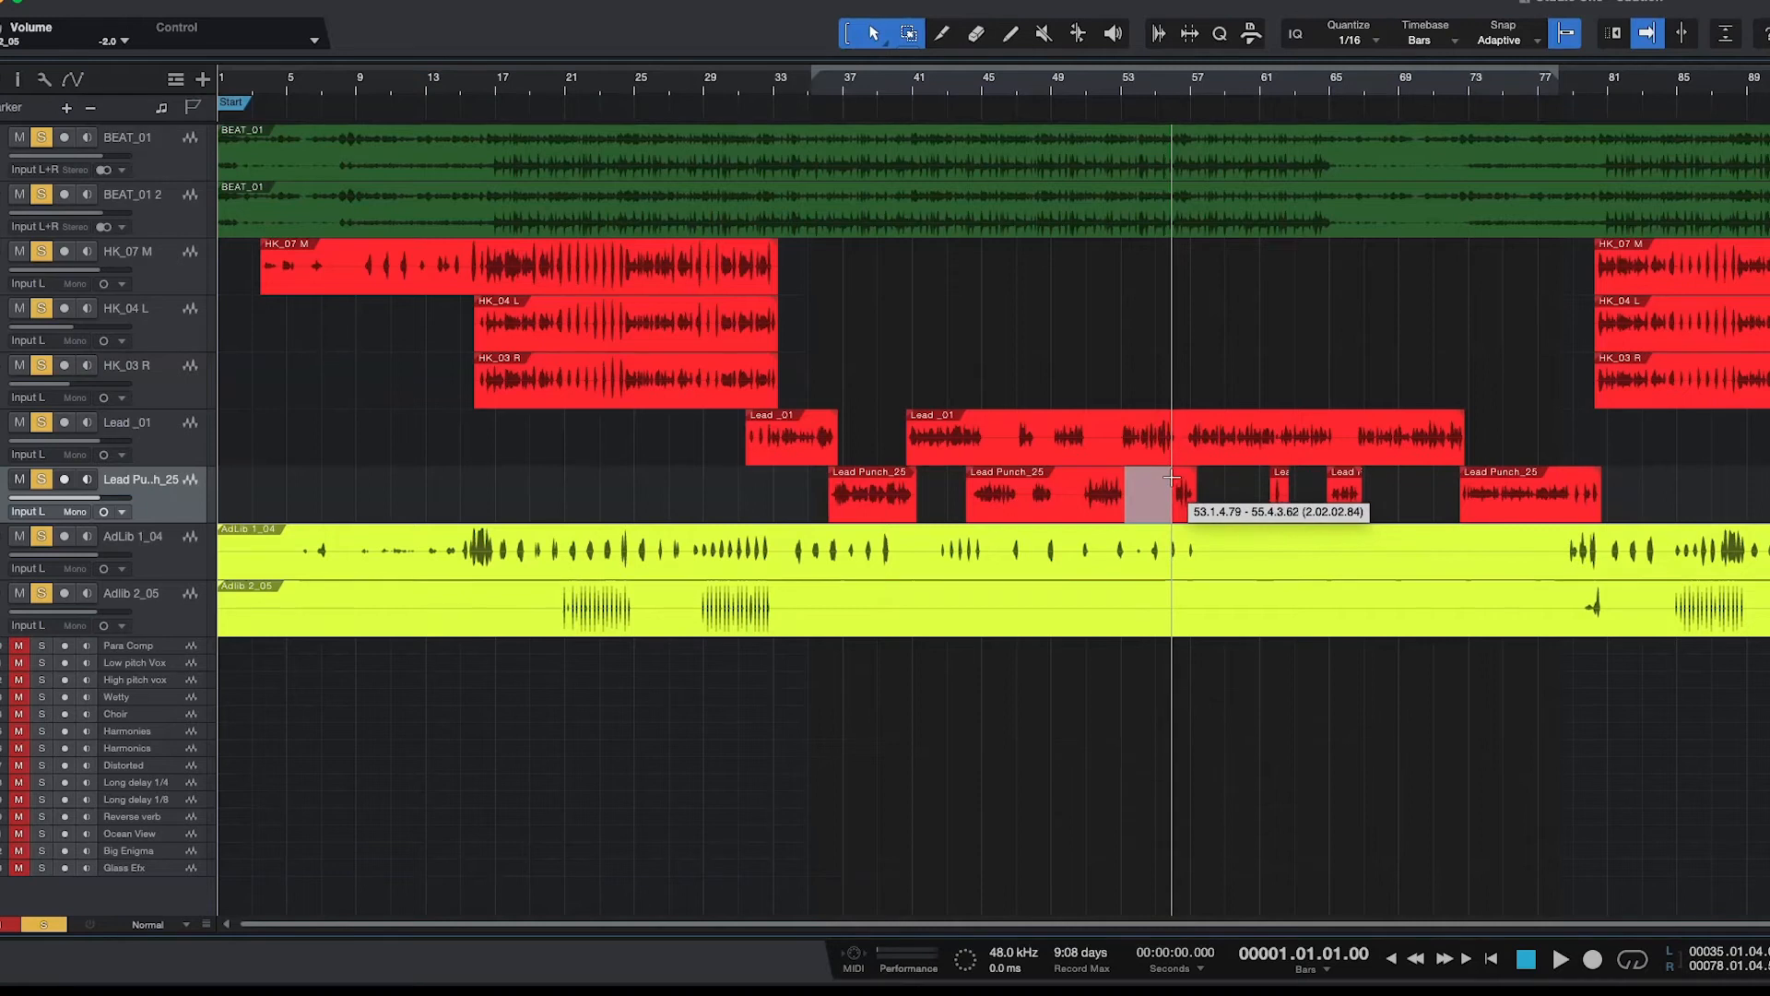
right_click(1169, 480)
left_click(1189, 491)
left_click_drag(1056, 480, 1014, 431)
right_click(1060, 480)
left_click(1088, 494)
right_click(1026, 473)
left_click(1060, 496)
Cut the silent gaps in Lead _01 at about bars 44.5–46.5, 47.5–48.5 and 50.5–52.5.
right_click(1021, 433)
left_click(1048, 436)
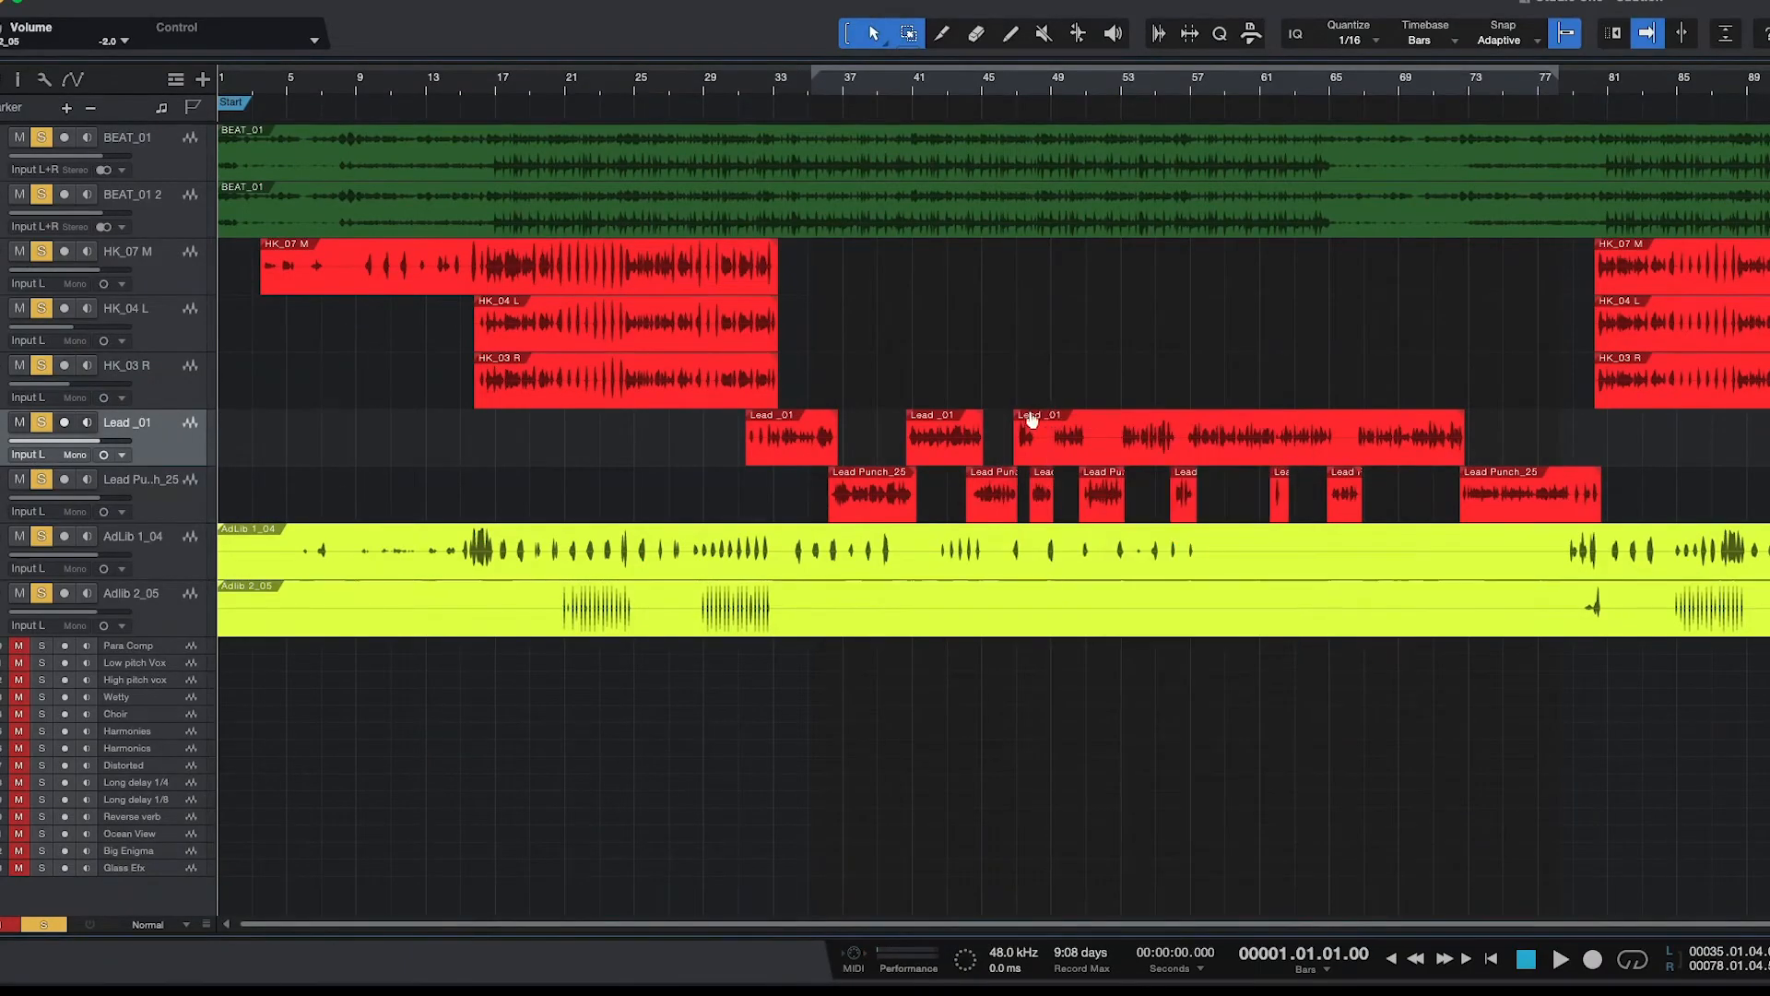
left_click_drag(1035, 429, 1051, 440)
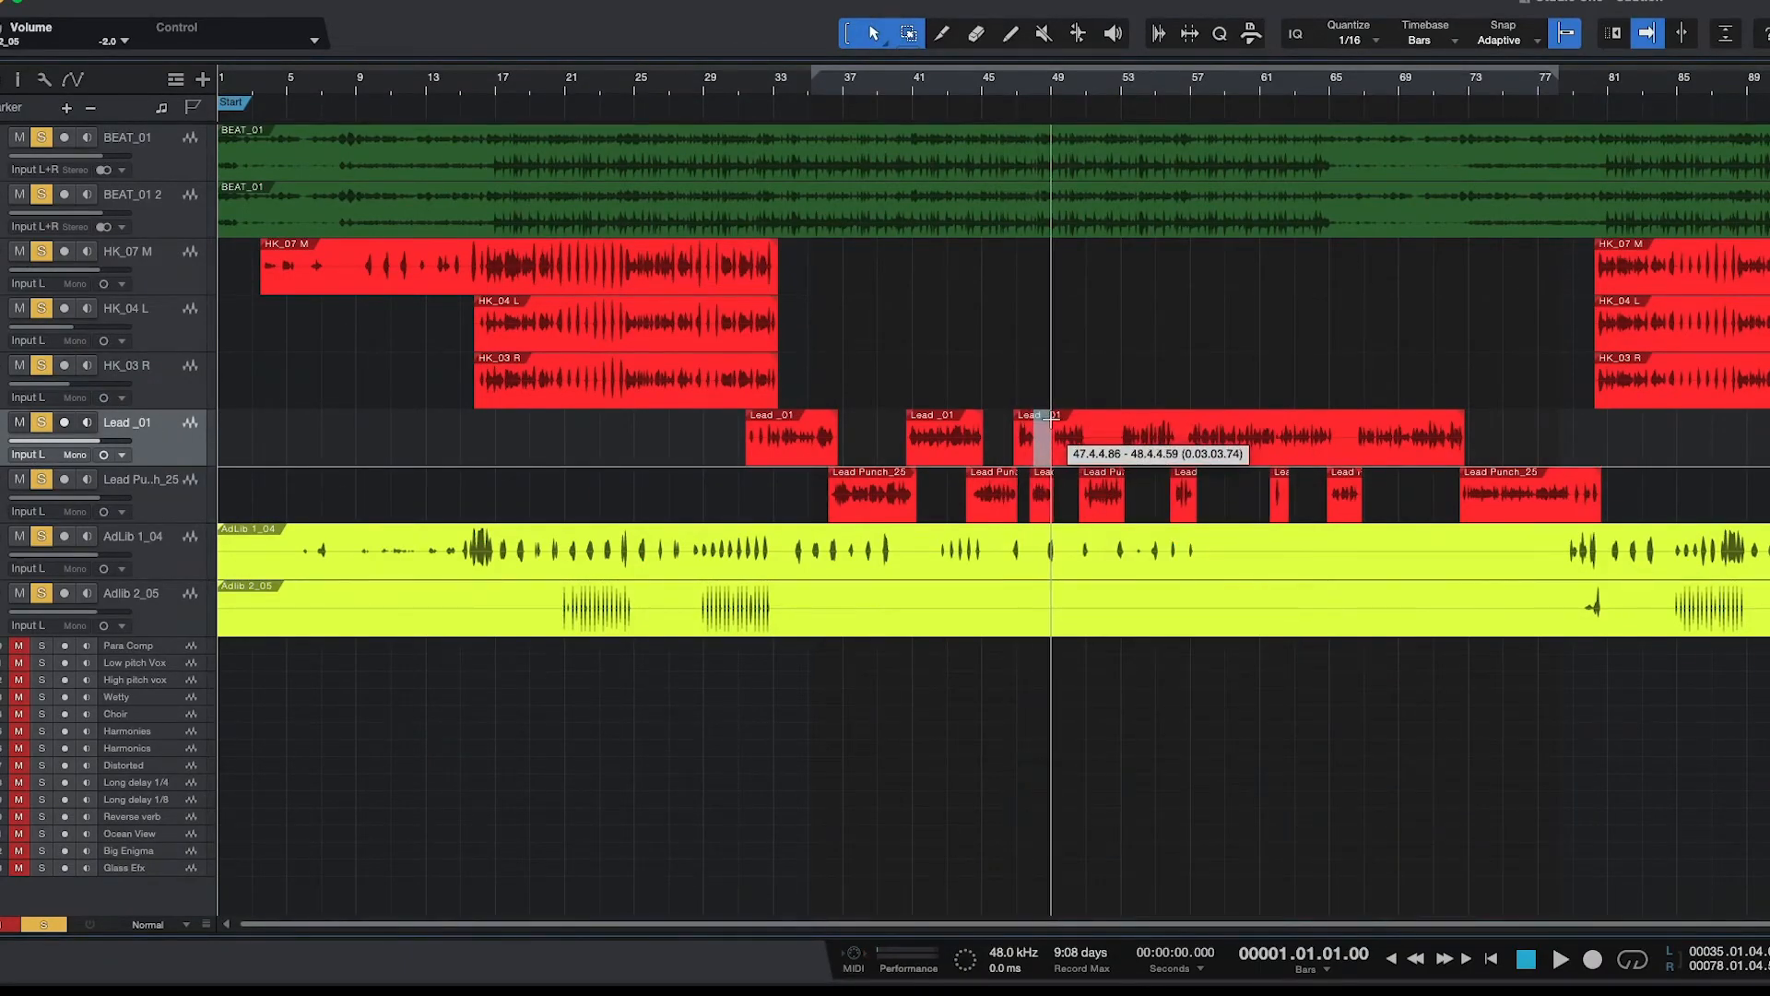
right_click(1051, 417)
left_click(1086, 427)
left_click_drag(1088, 417, 1117, 422)
right_click(1121, 422)
left_click(1144, 433)
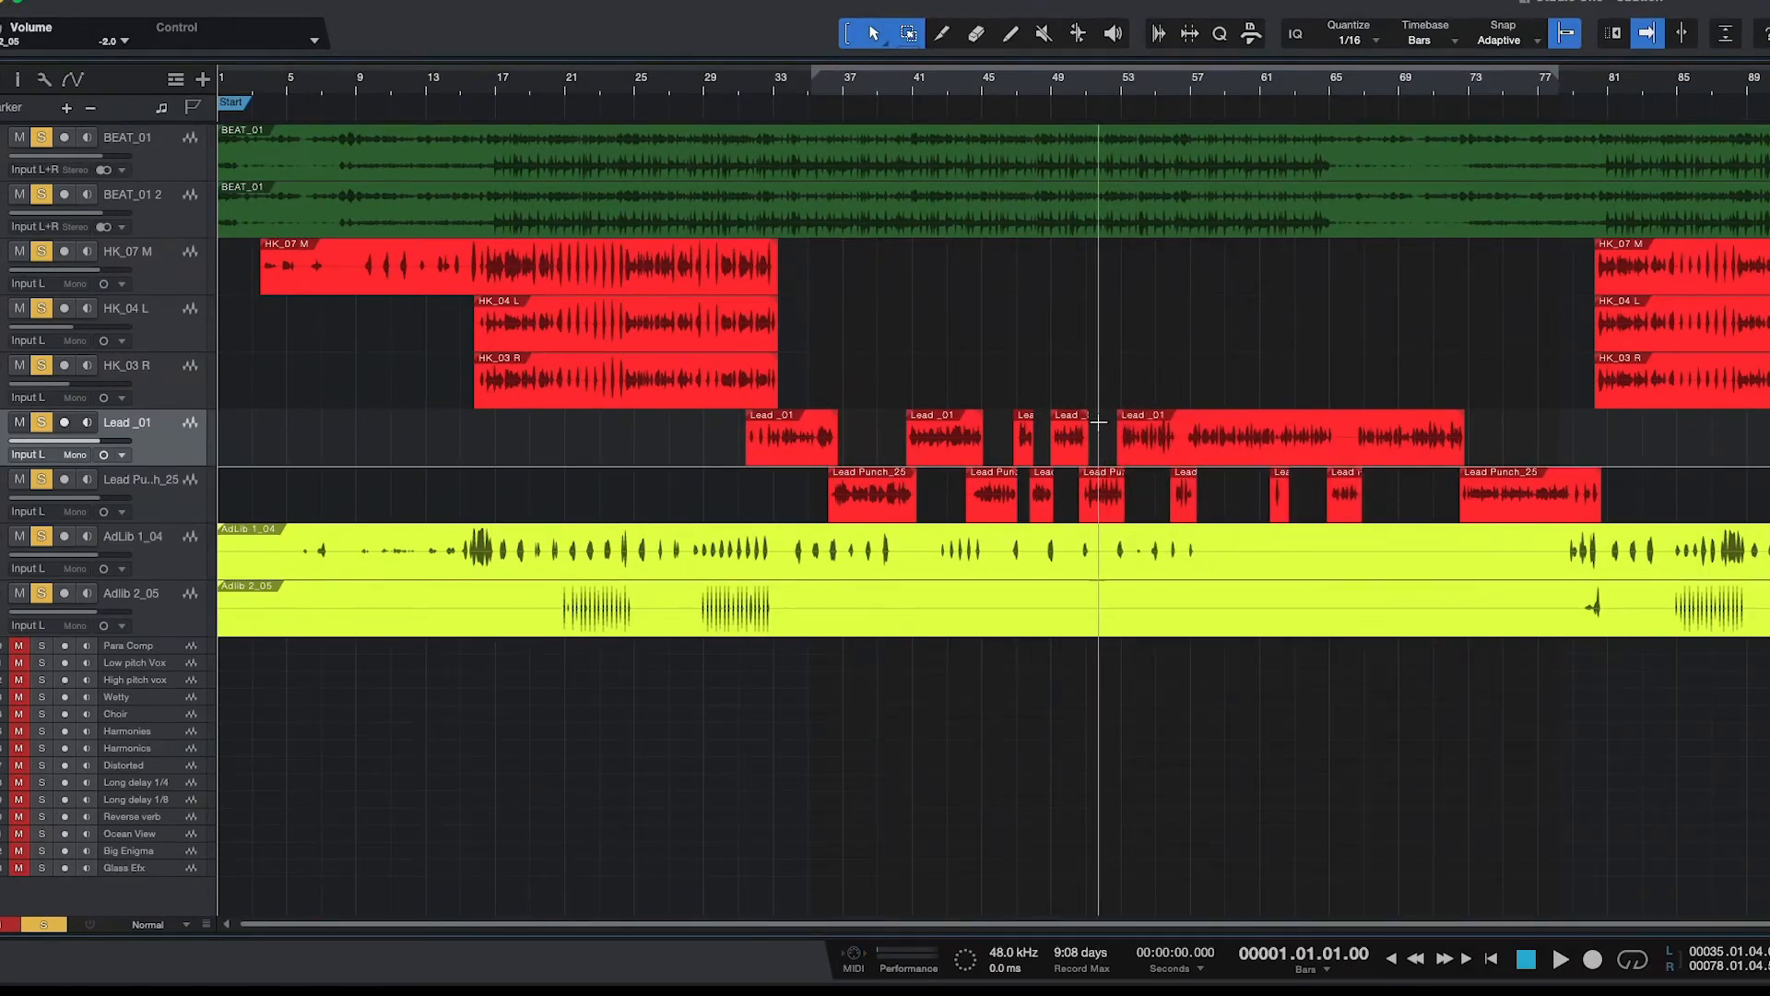
Cut the silent gap in HK_07 M between about bars 7 and 9.
left_click_drag(324, 256, 359, 262)
right_click(358, 262)
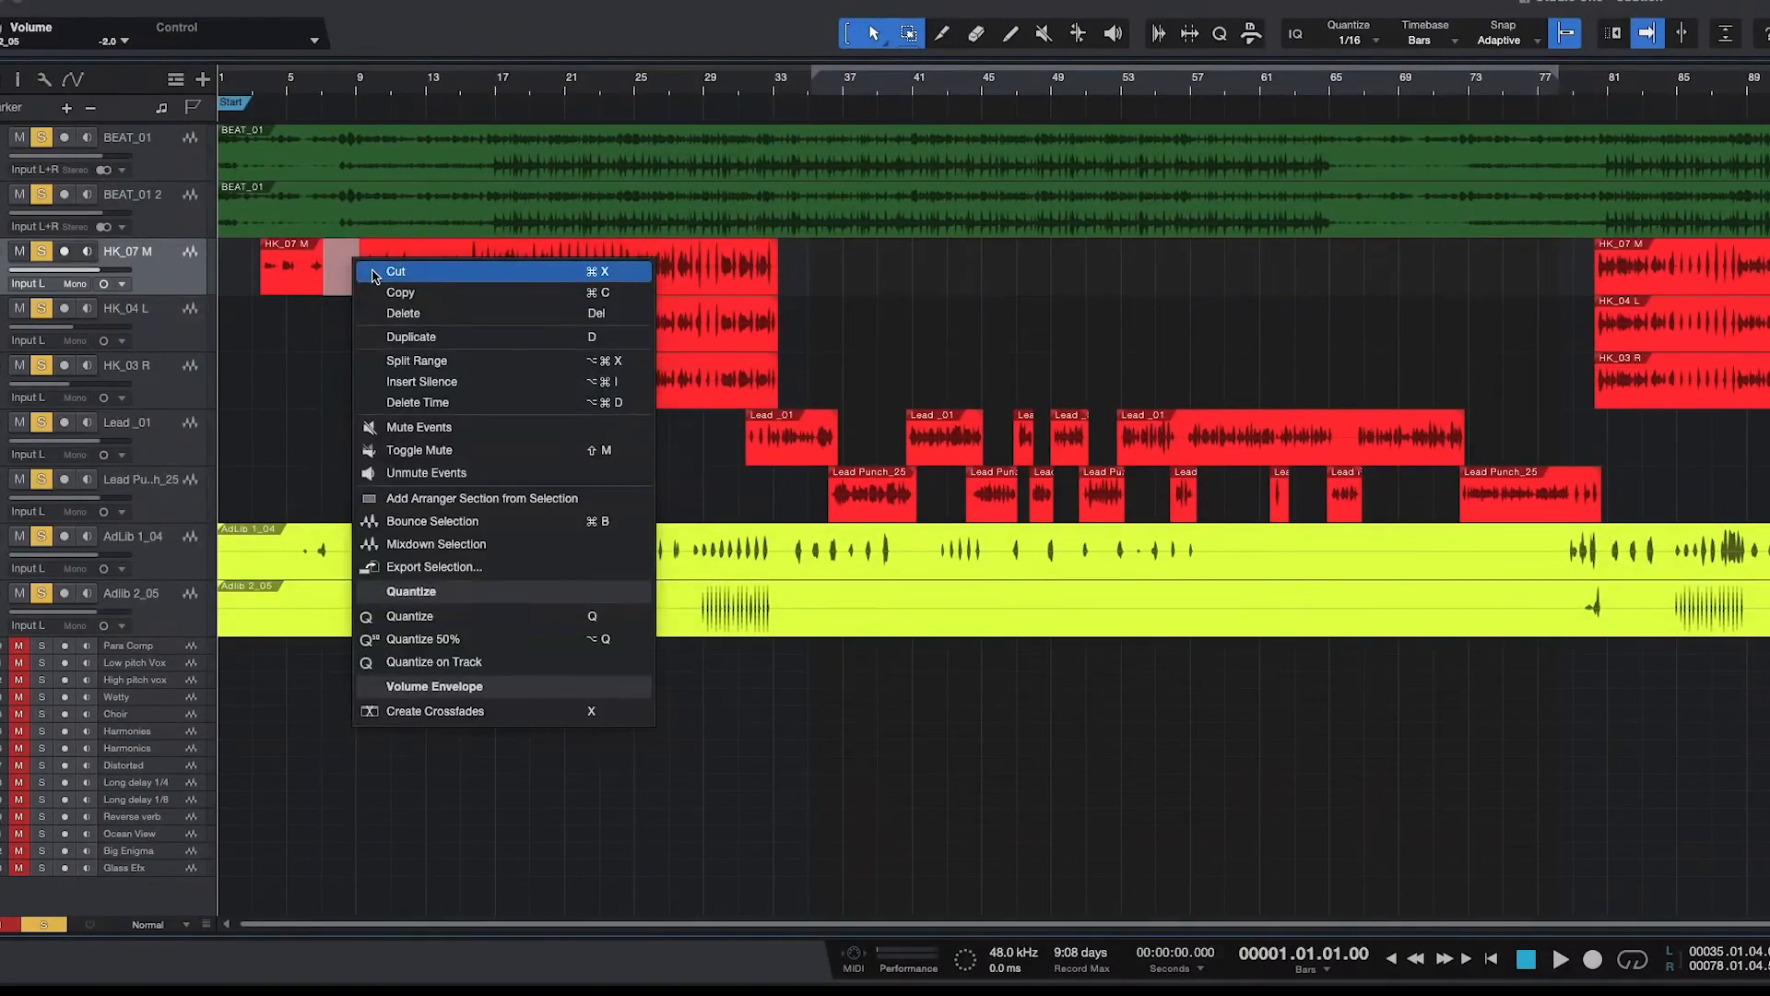
left_click(375, 272)
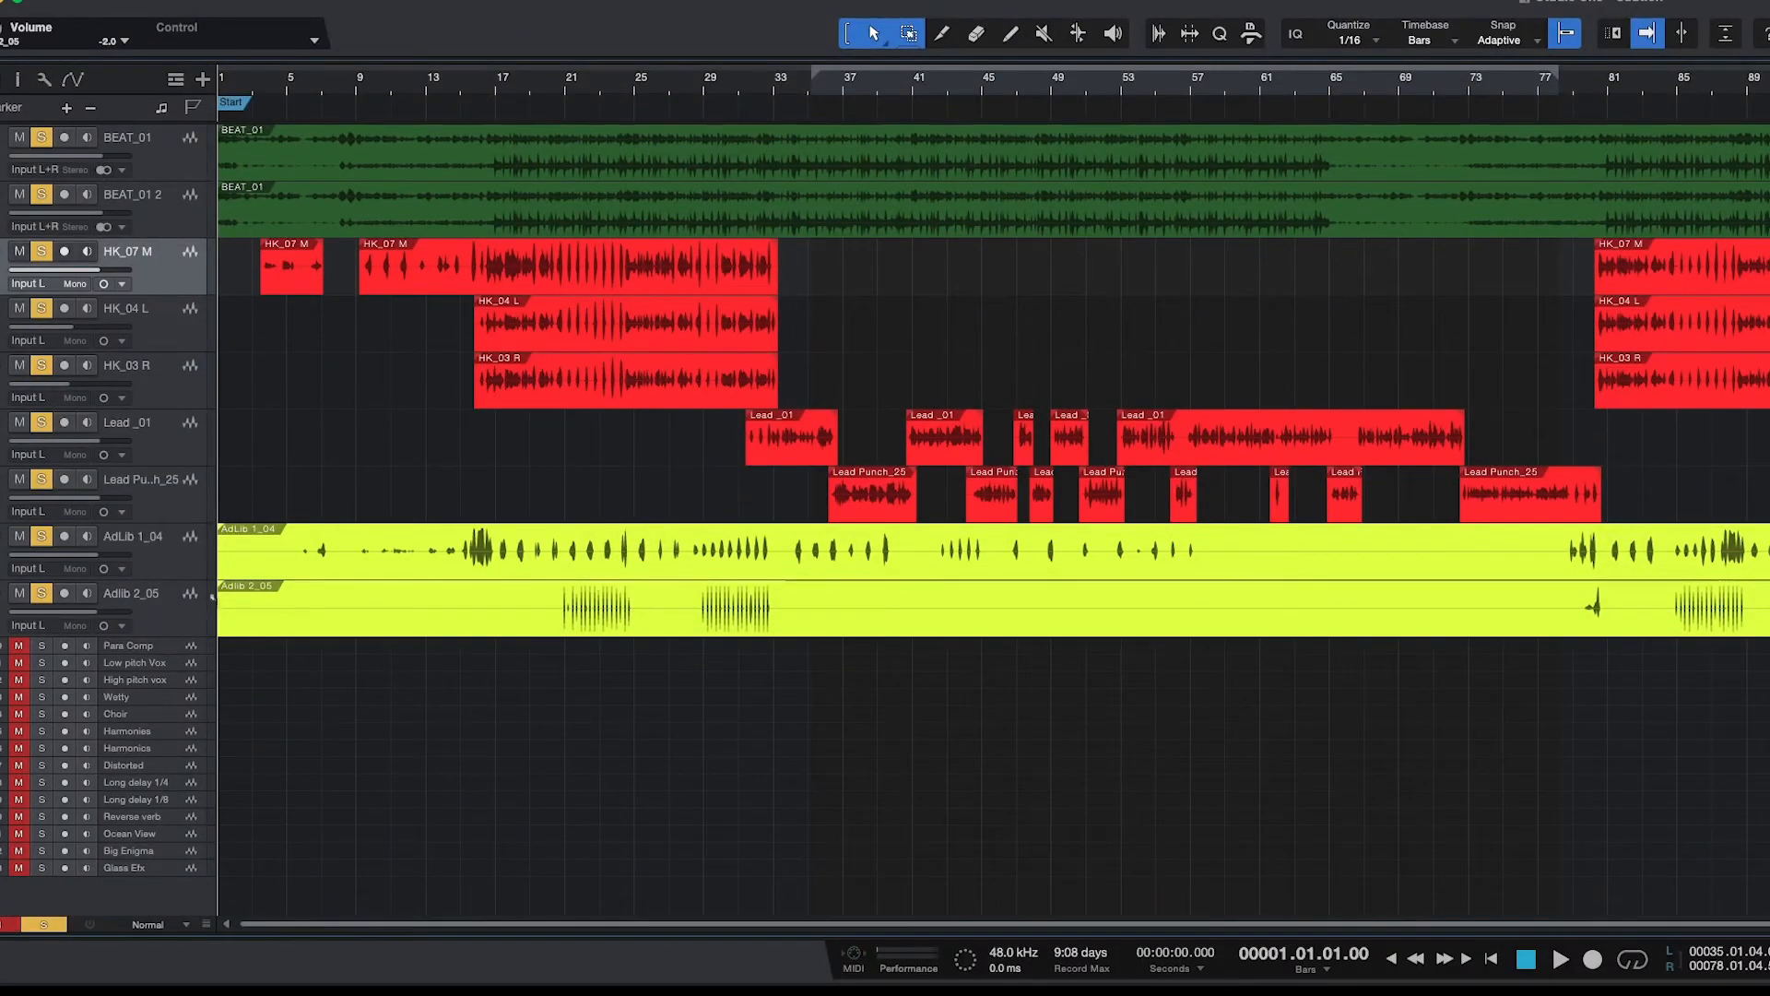
Trim the starts of AdLib 1_04 to about bar 5.5 and Adlib 2_05 to about bar 20.5, and cut Adlib 2_05's silence at about bars 25–28.5.
left_click_drag(221, 579, 565, 675)
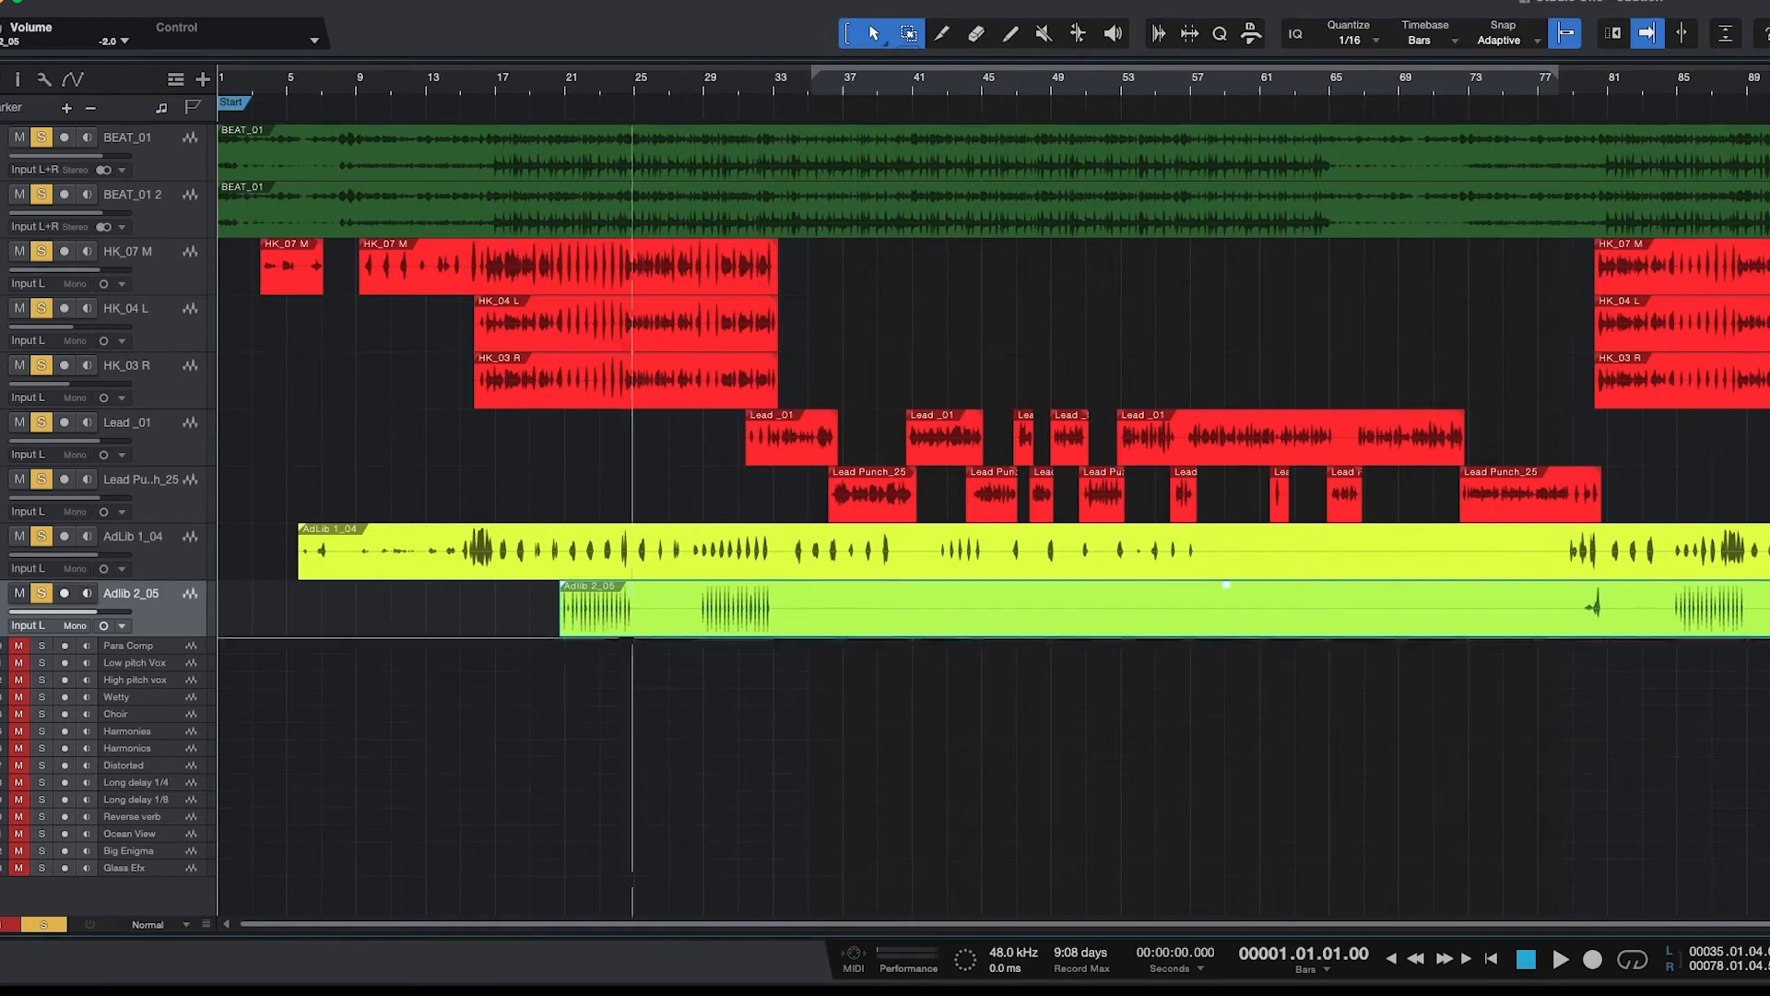
left_click_drag(670, 592, 697, 595)
right_click(682, 605)
left_click(704, 615)
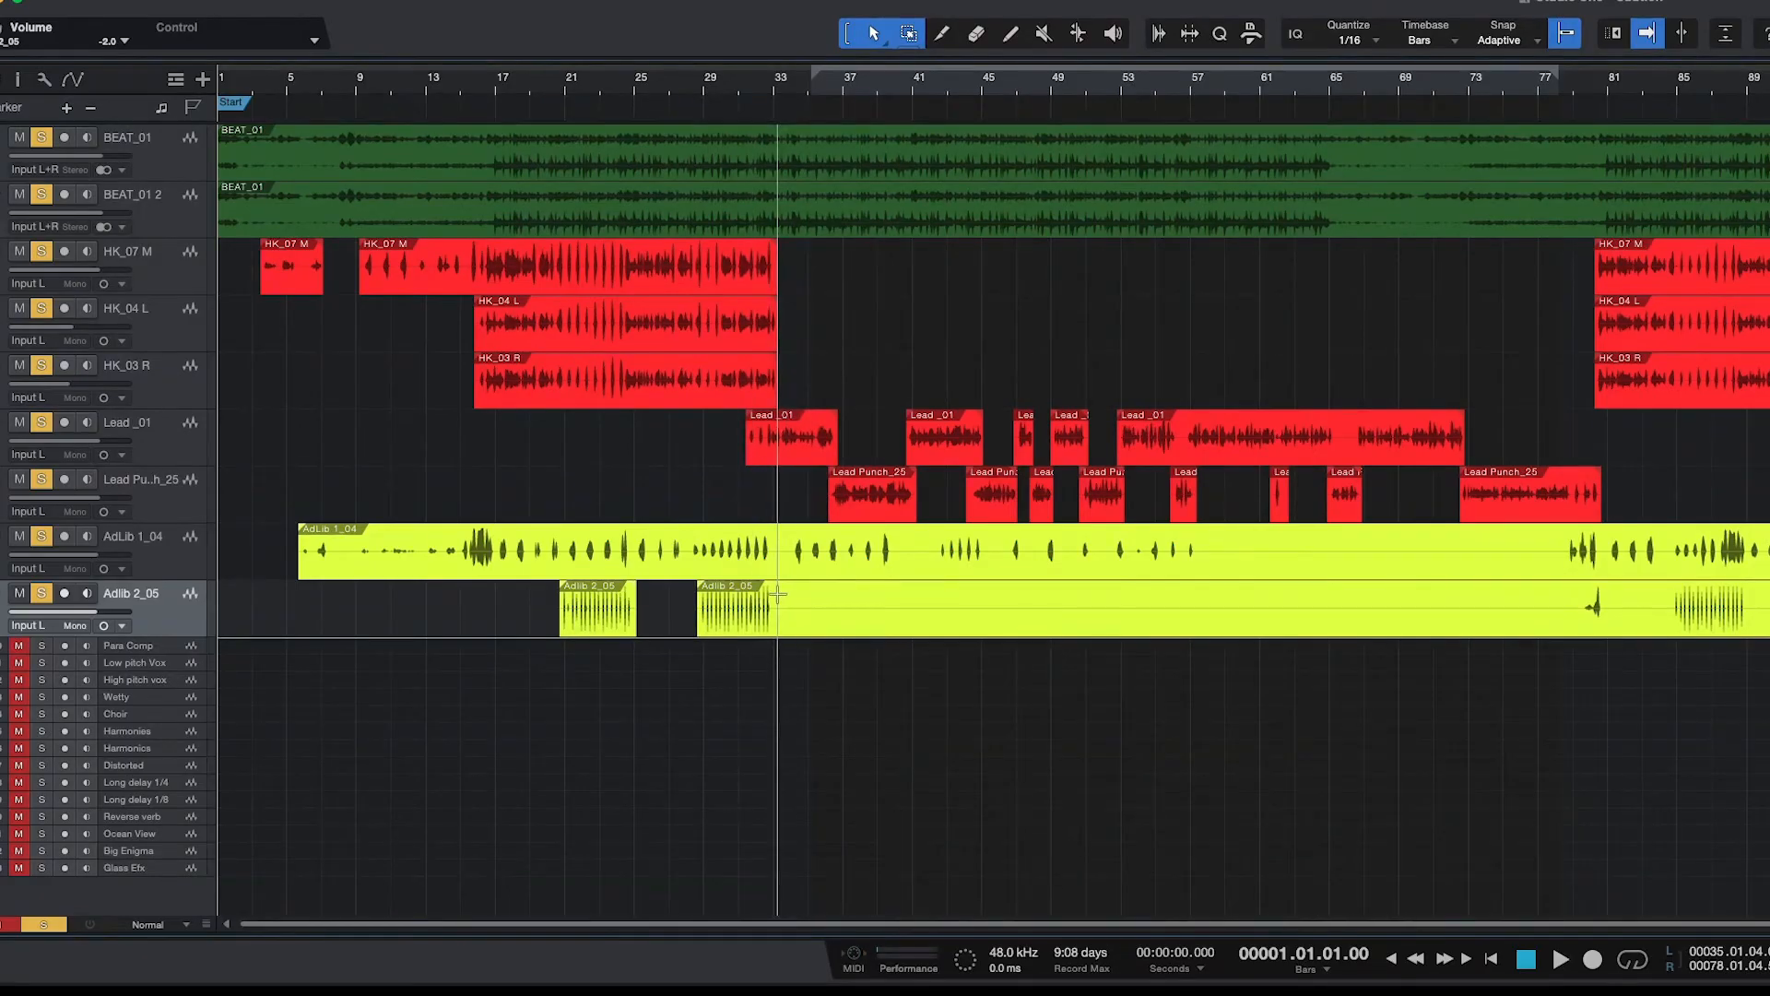
Cut the silent ranges in Adlib 2_05 at about bars 33–79 and 80.5–84.
left_click_drag(773, 594, 1583, 638)
right_click(1541, 624)
left_click(1568, 634)
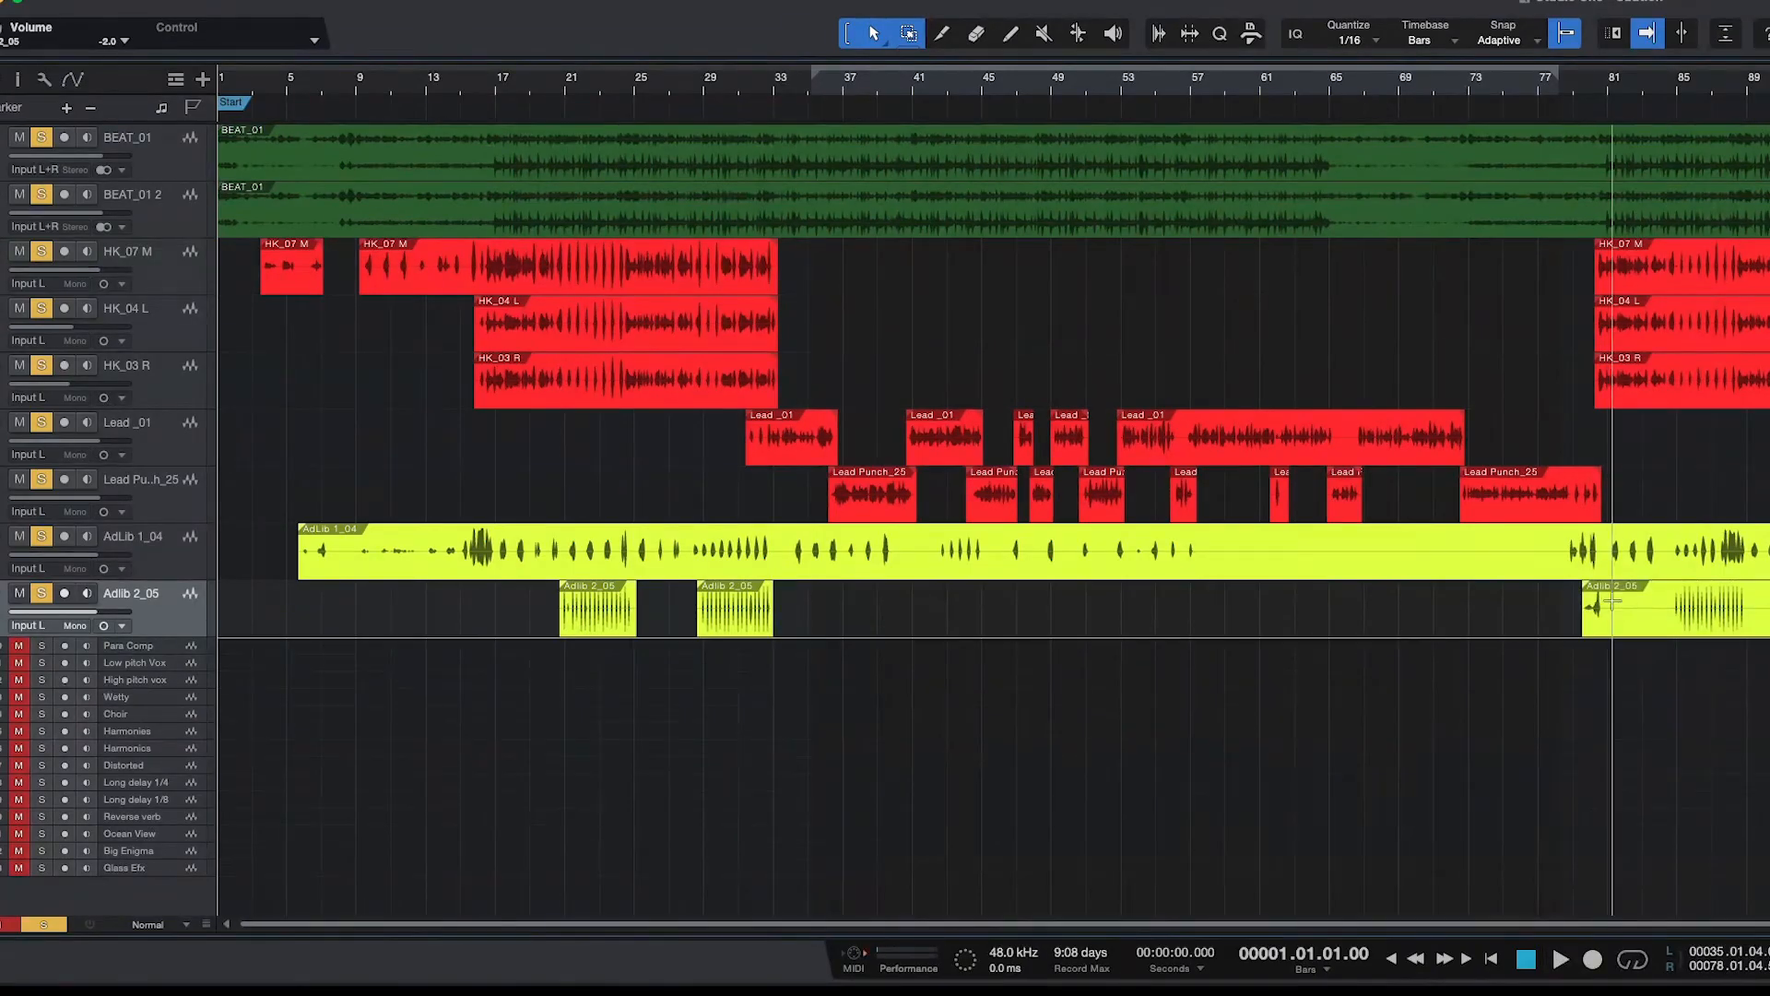
left_click_drag(1609, 600, 1665, 612)
right_click(1665, 612)
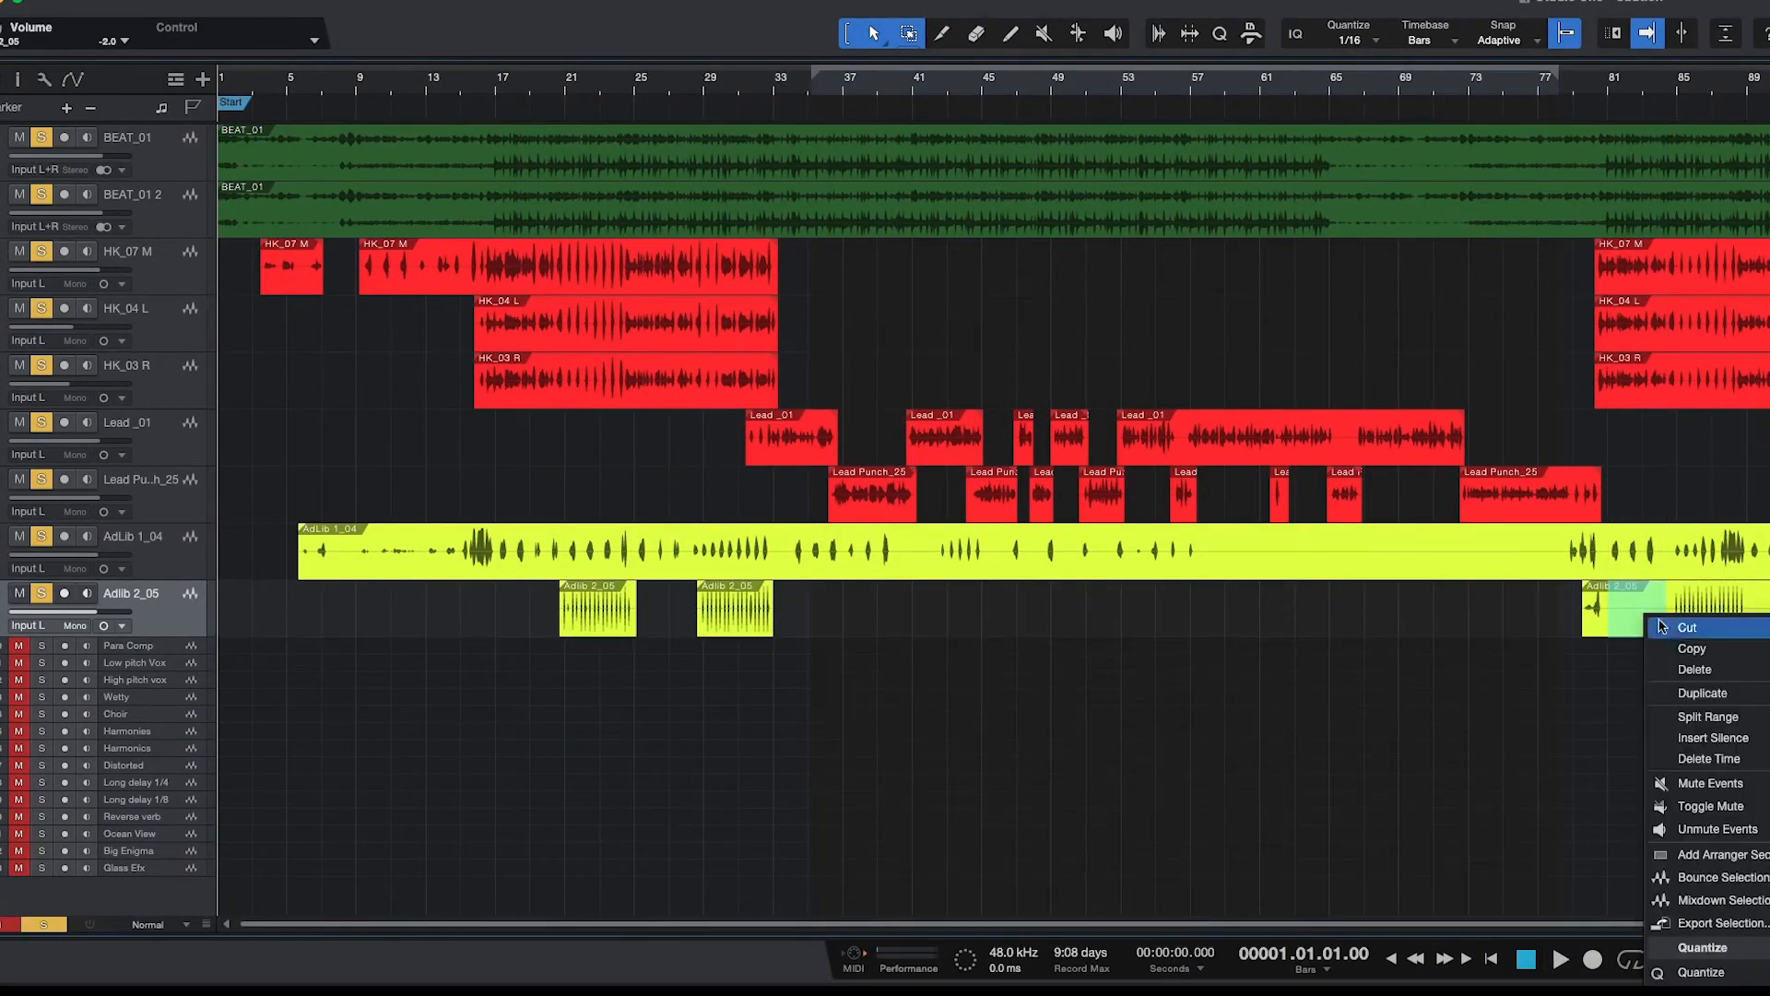
left_click(1674, 625)
Cut the silent ranges in AdLib 1_04 at about bars 57–78 and 39.5–42.
left_click_drag(1568, 537, 1199, 532)
right_click(1252, 564)
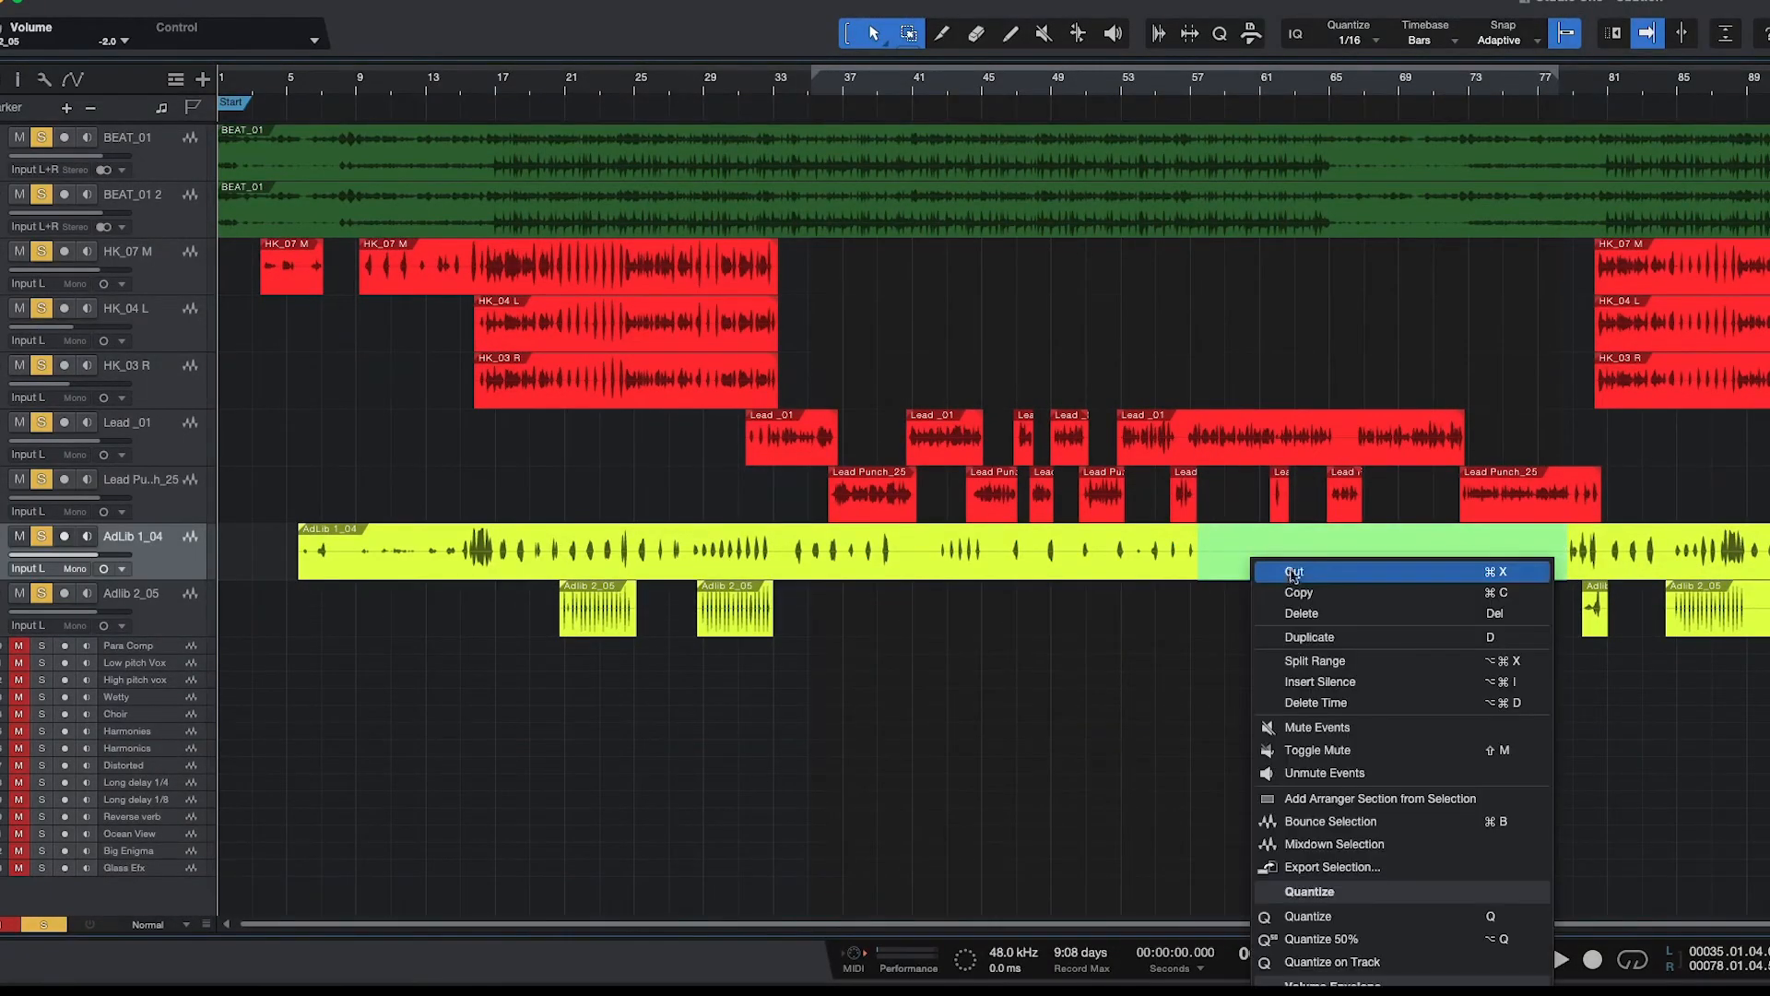
left_click(1299, 579)
left_click_drag(894, 533, 937, 532)
right_click(922, 551)
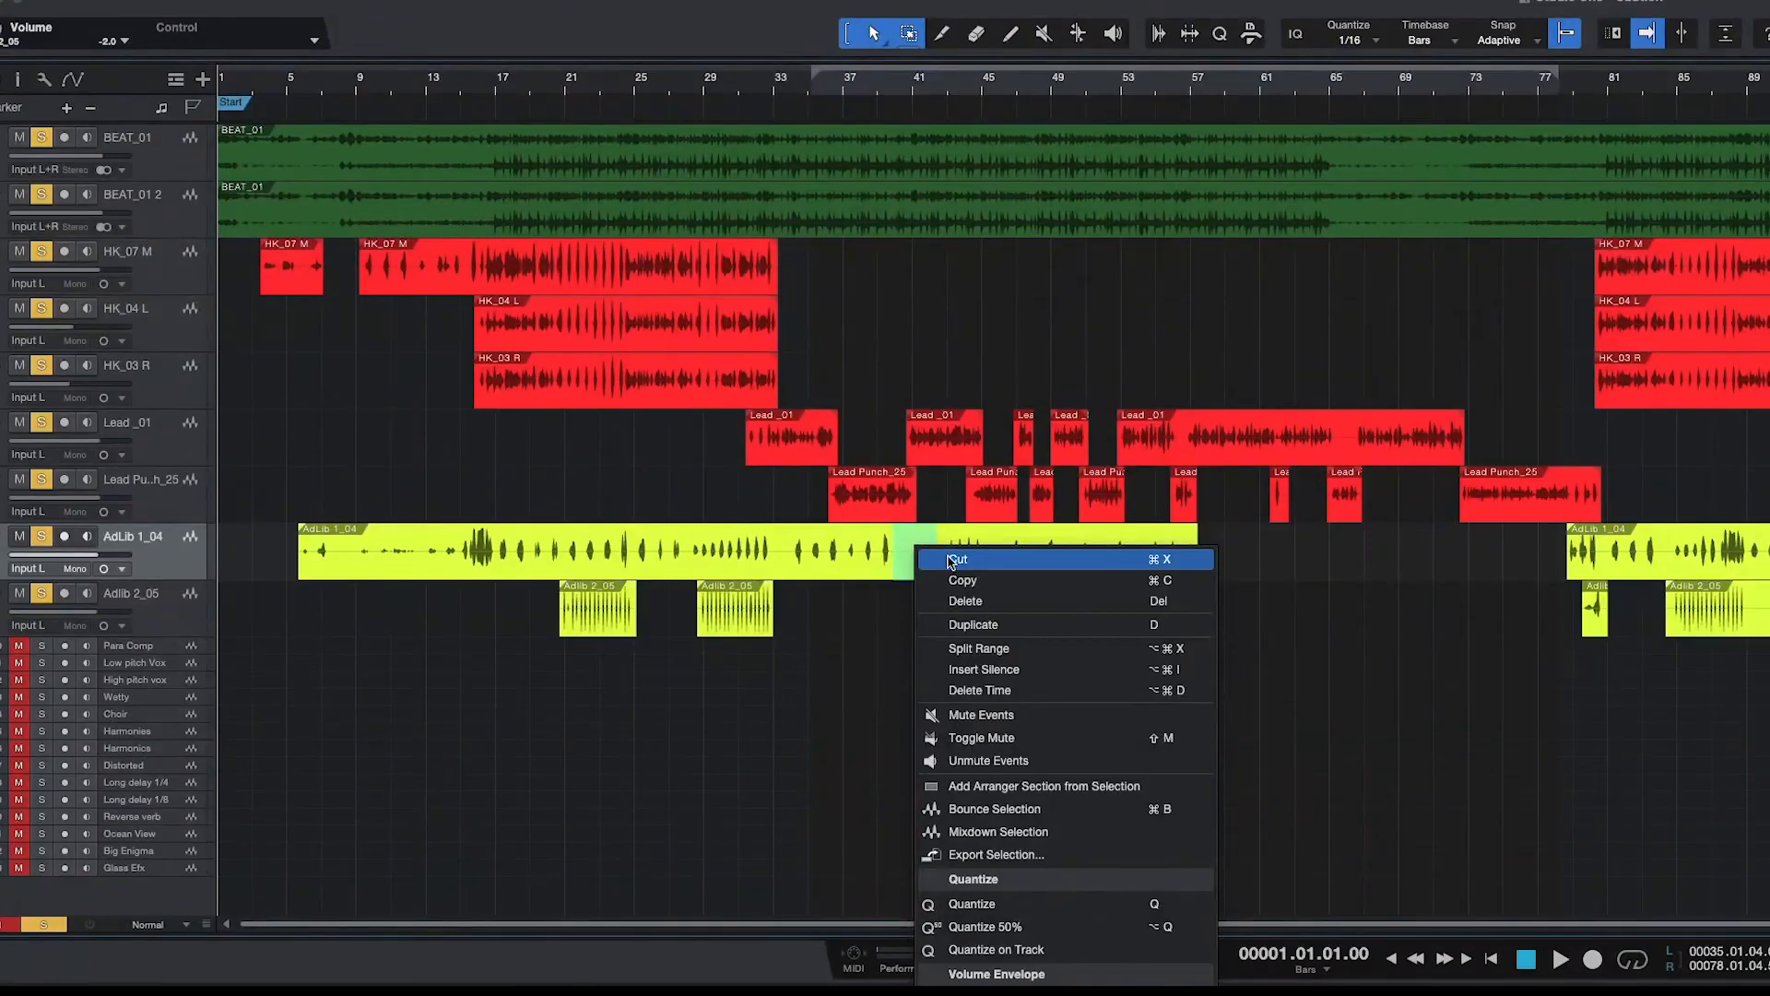
left_click(942, 560)
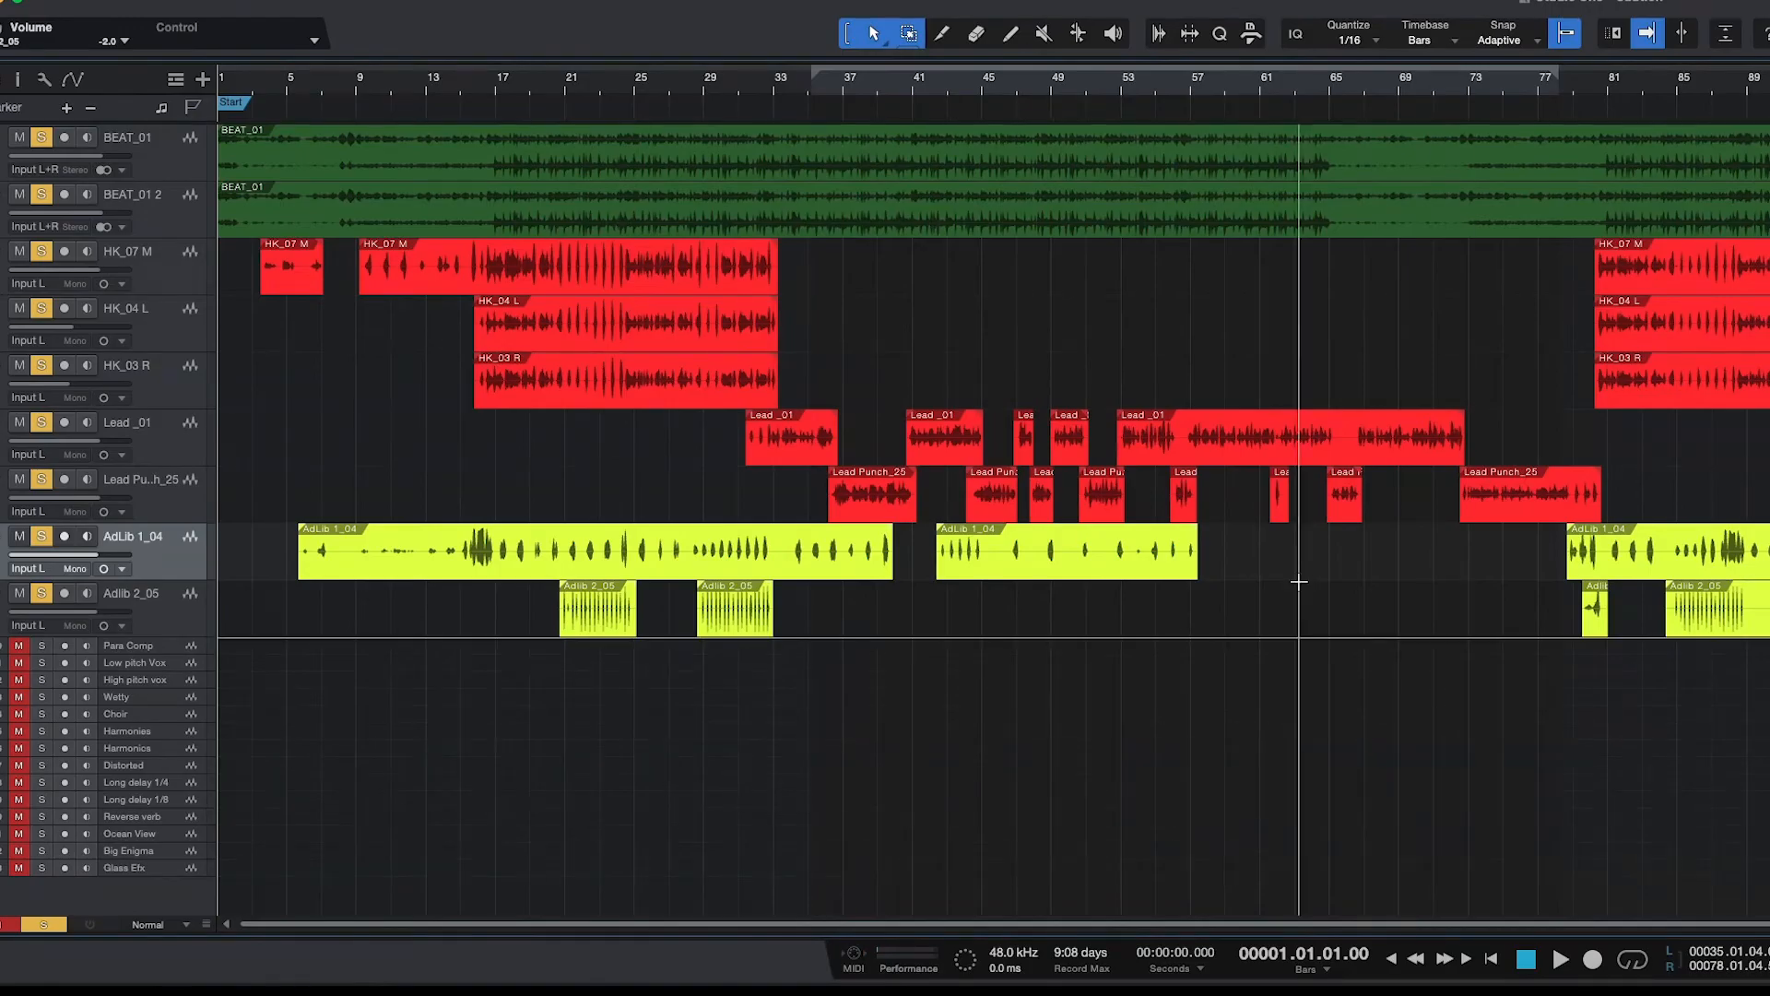
Cut the short silent gaps in Lead _01 near bars 66 and 56, then play briefly from the song start.
left_click_drag(1338, 421, 1350, 428)
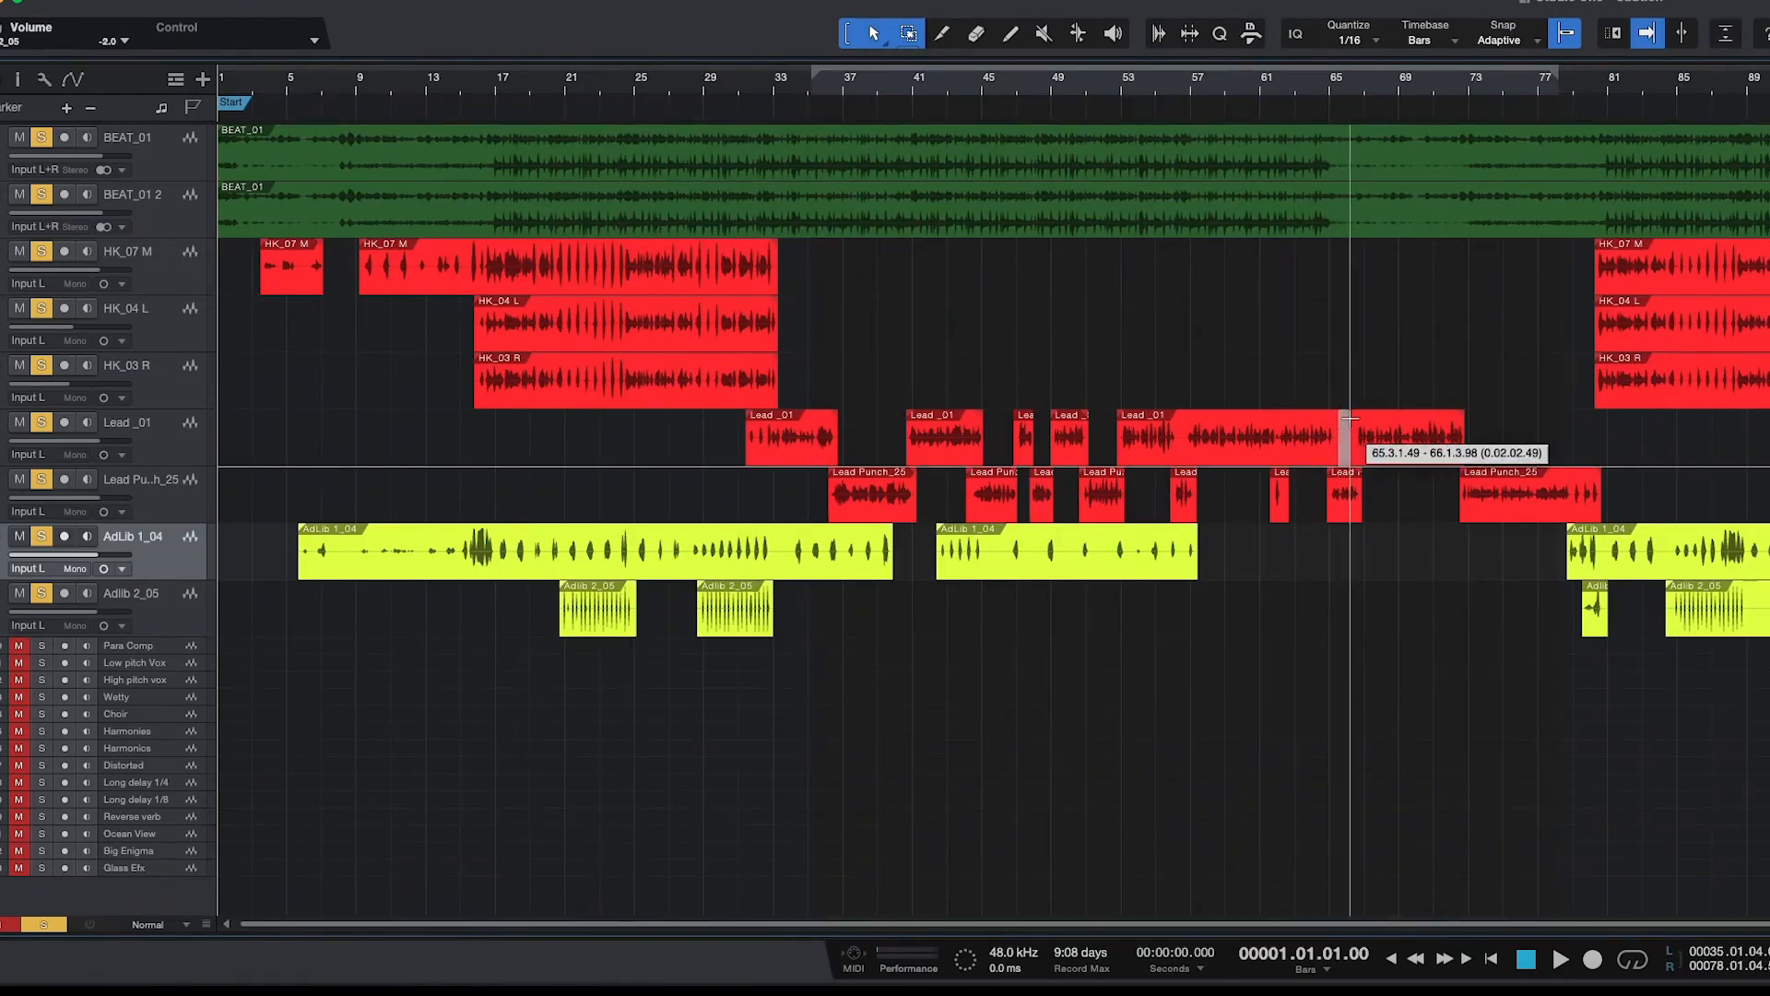
right_click(1349, 428)
left_click(1359, 436)
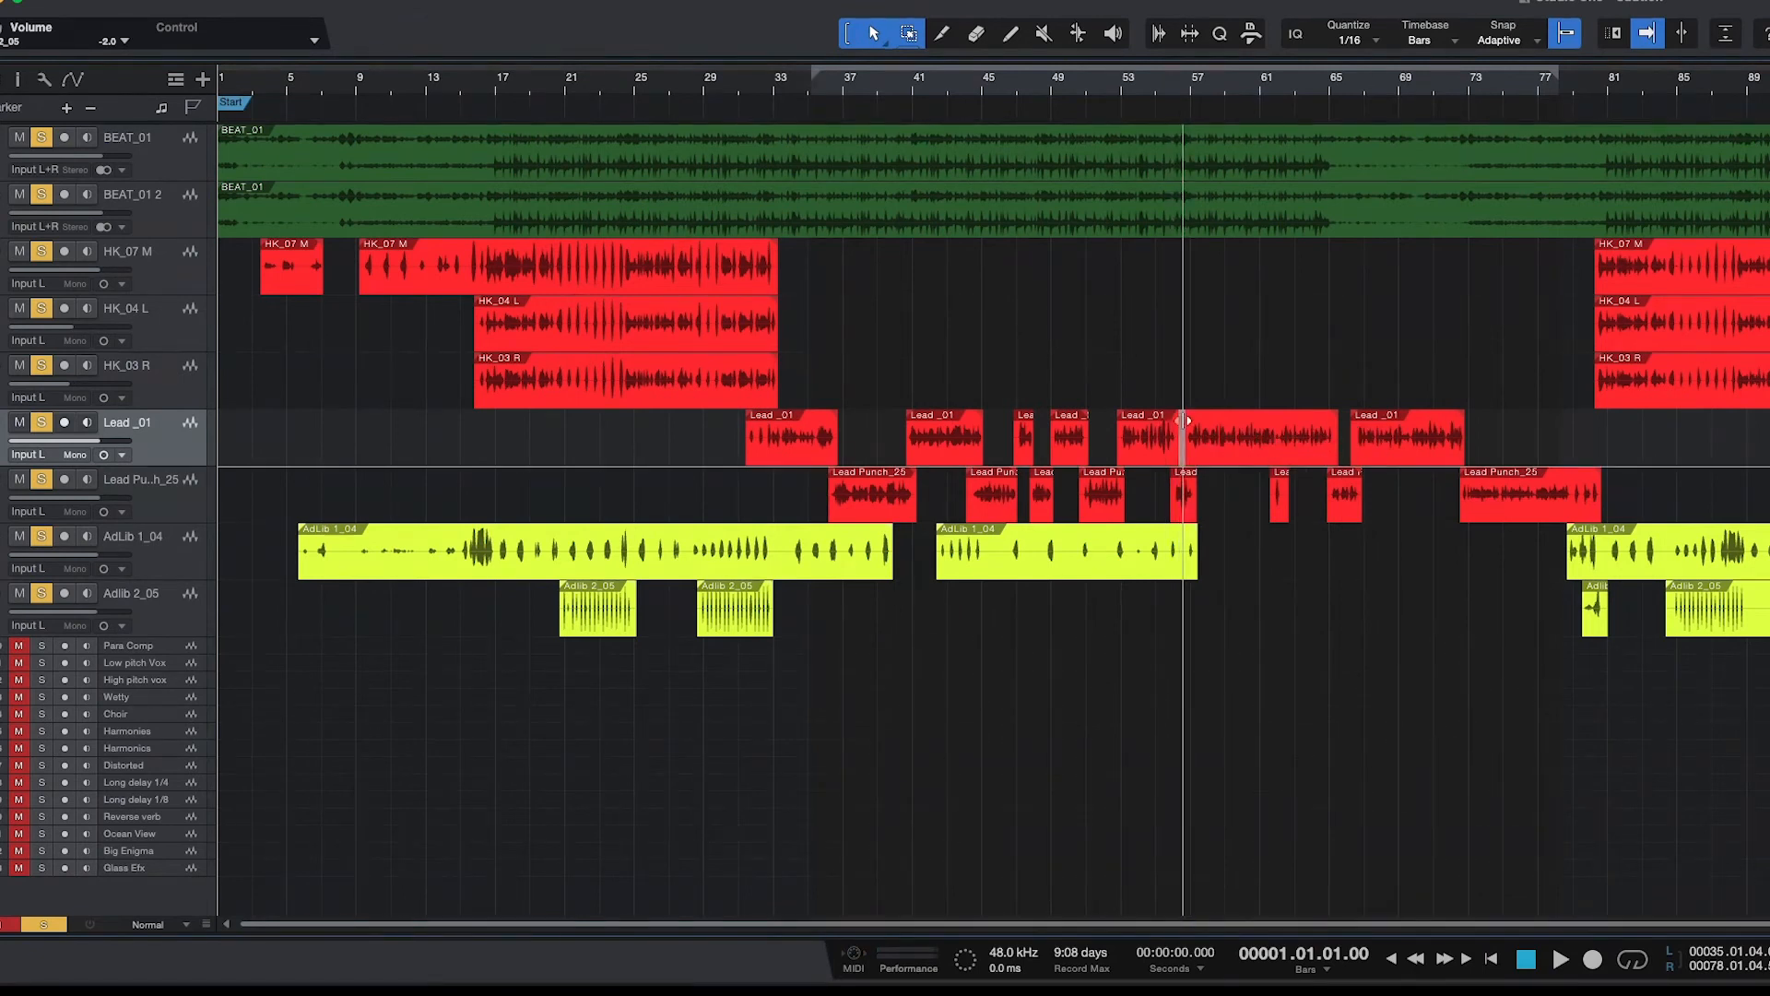
right_click(1177, 421)
left_click(1237, 450)
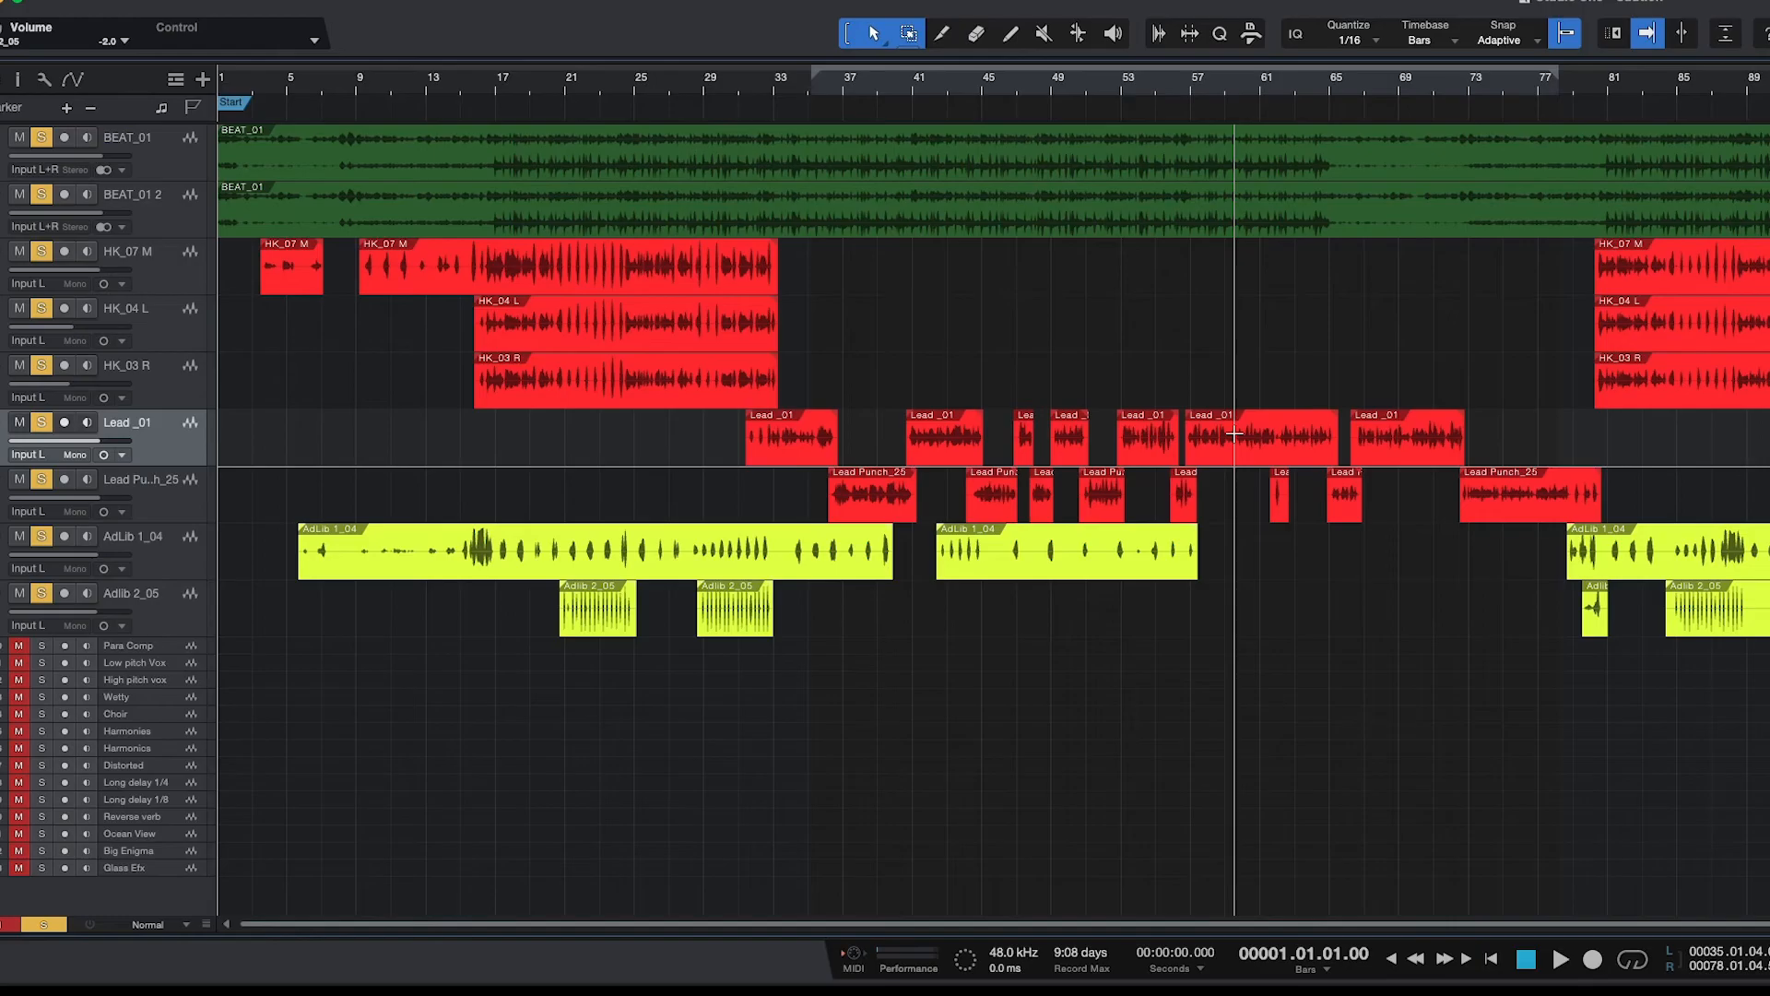
key("space")
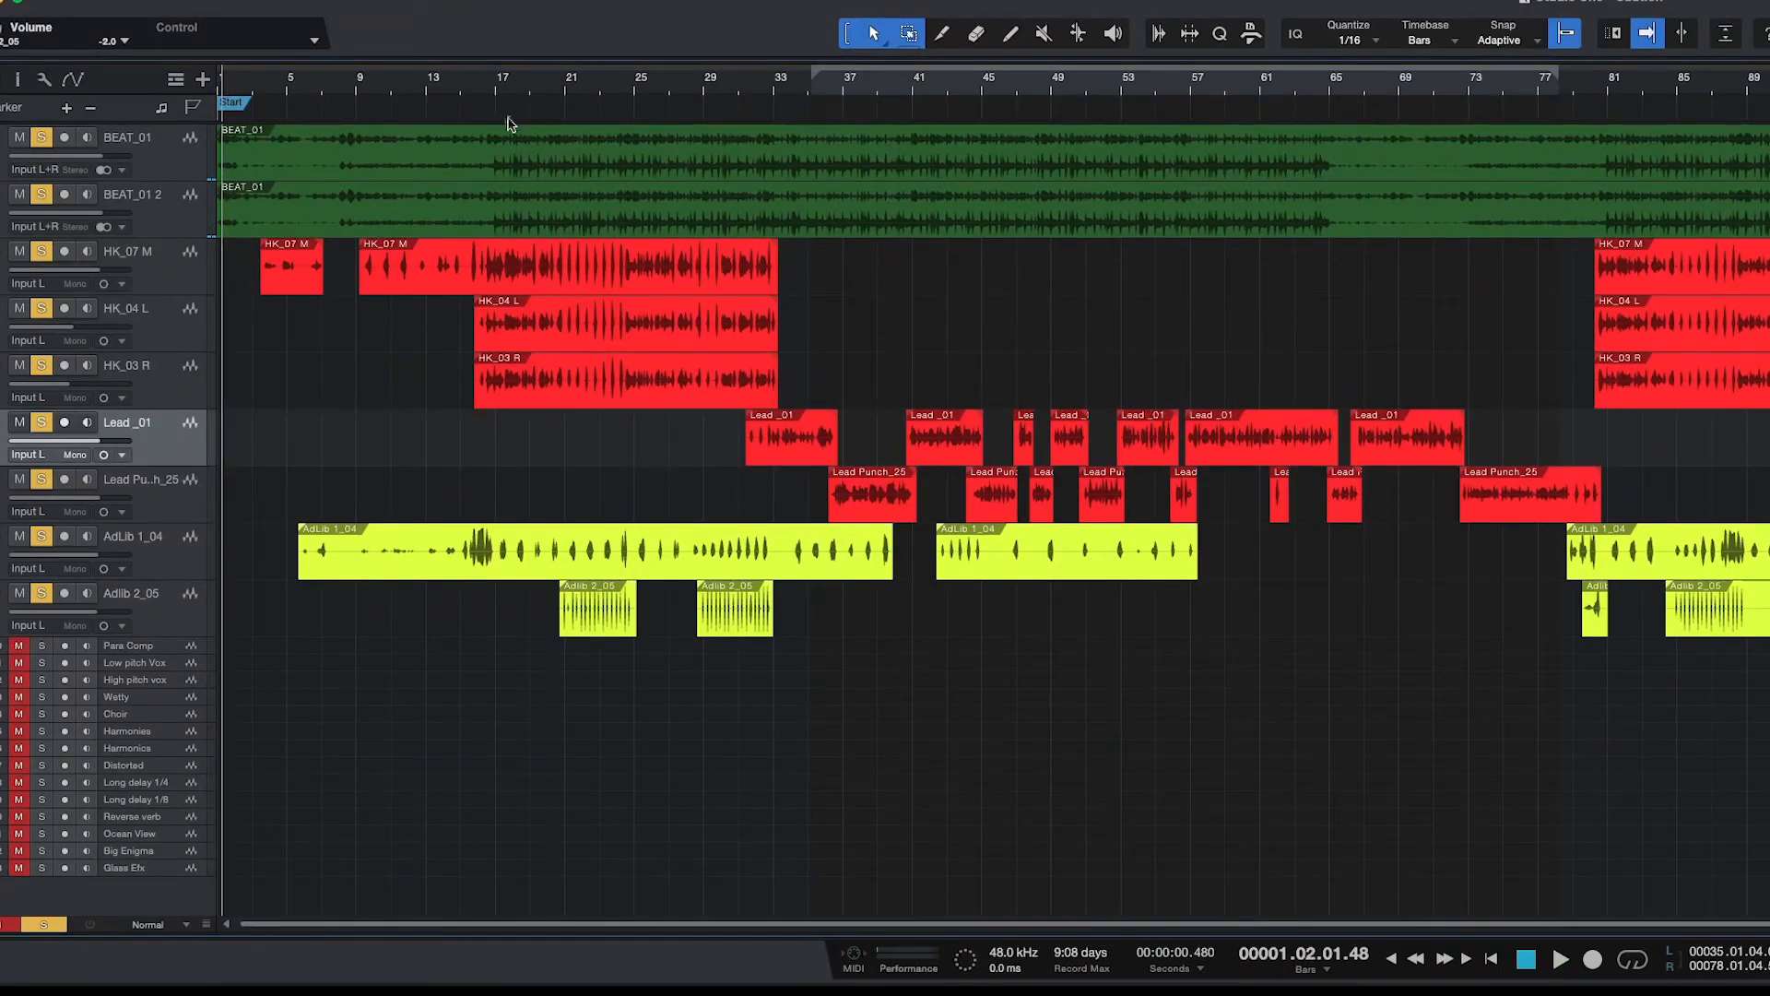
Mute both ad-lib tracks and both BEAT_01 tracks, then play the hooks from about bar 15.5.
left_click(471, 83)
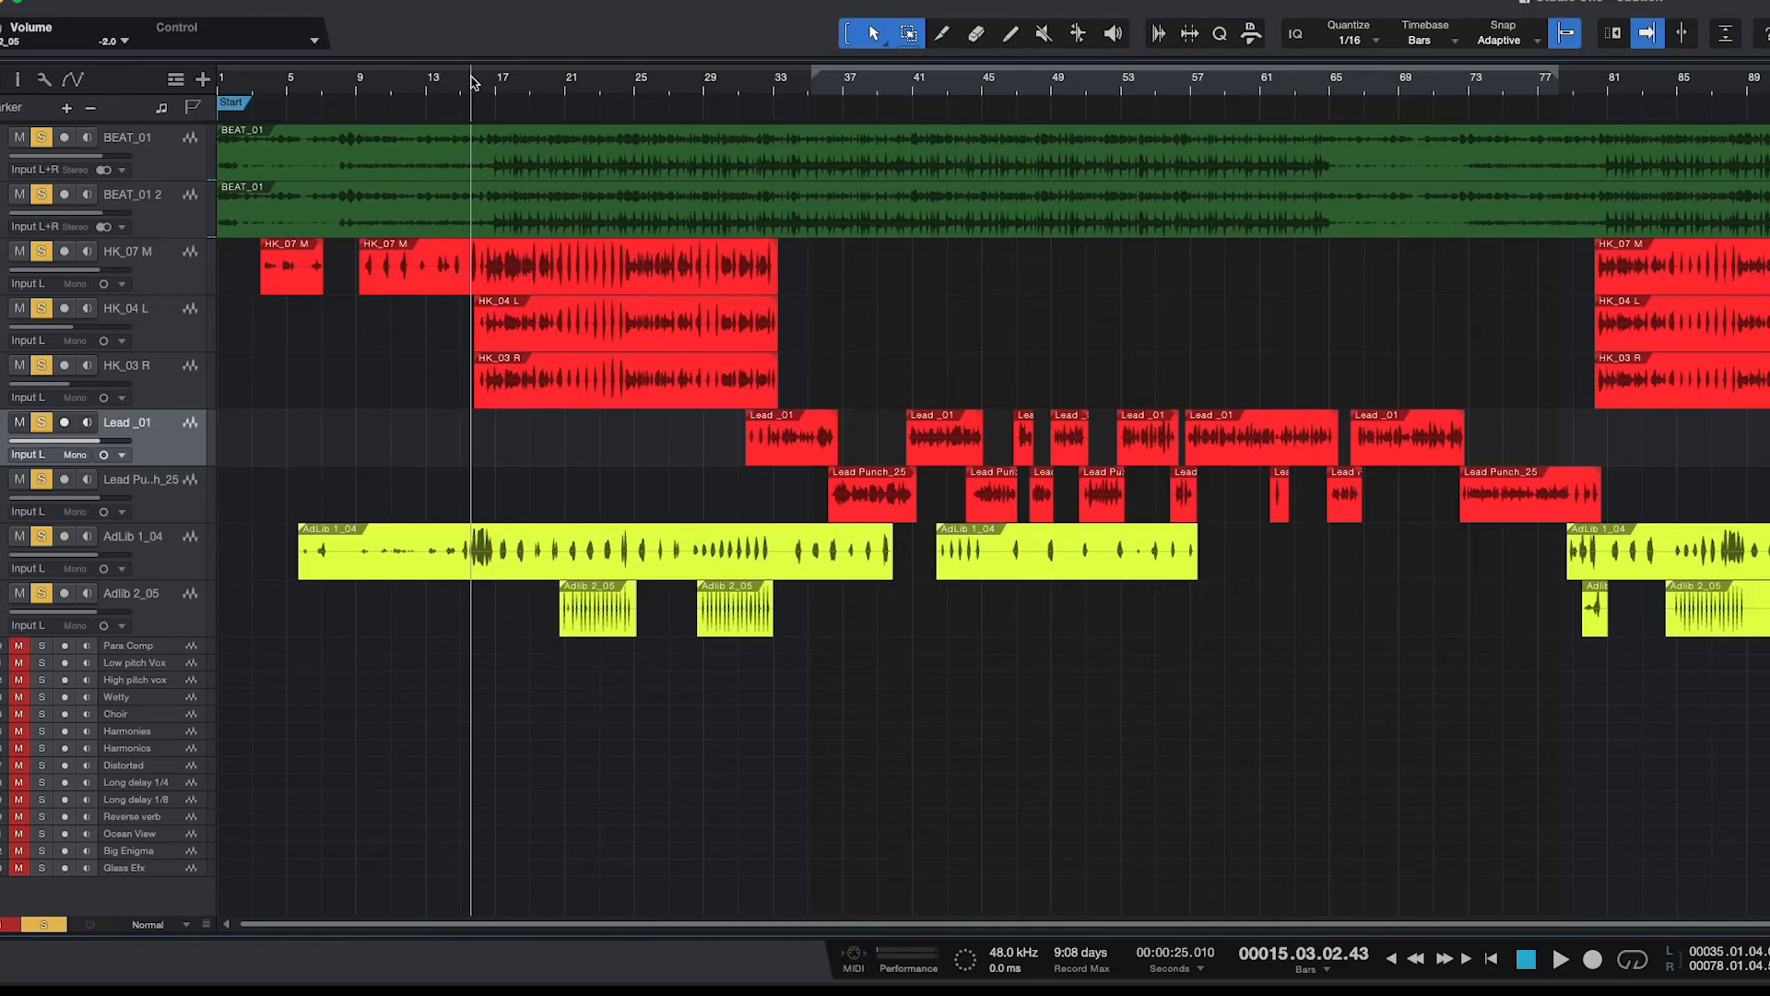
left_click_drag(471, 83, 471, 295)
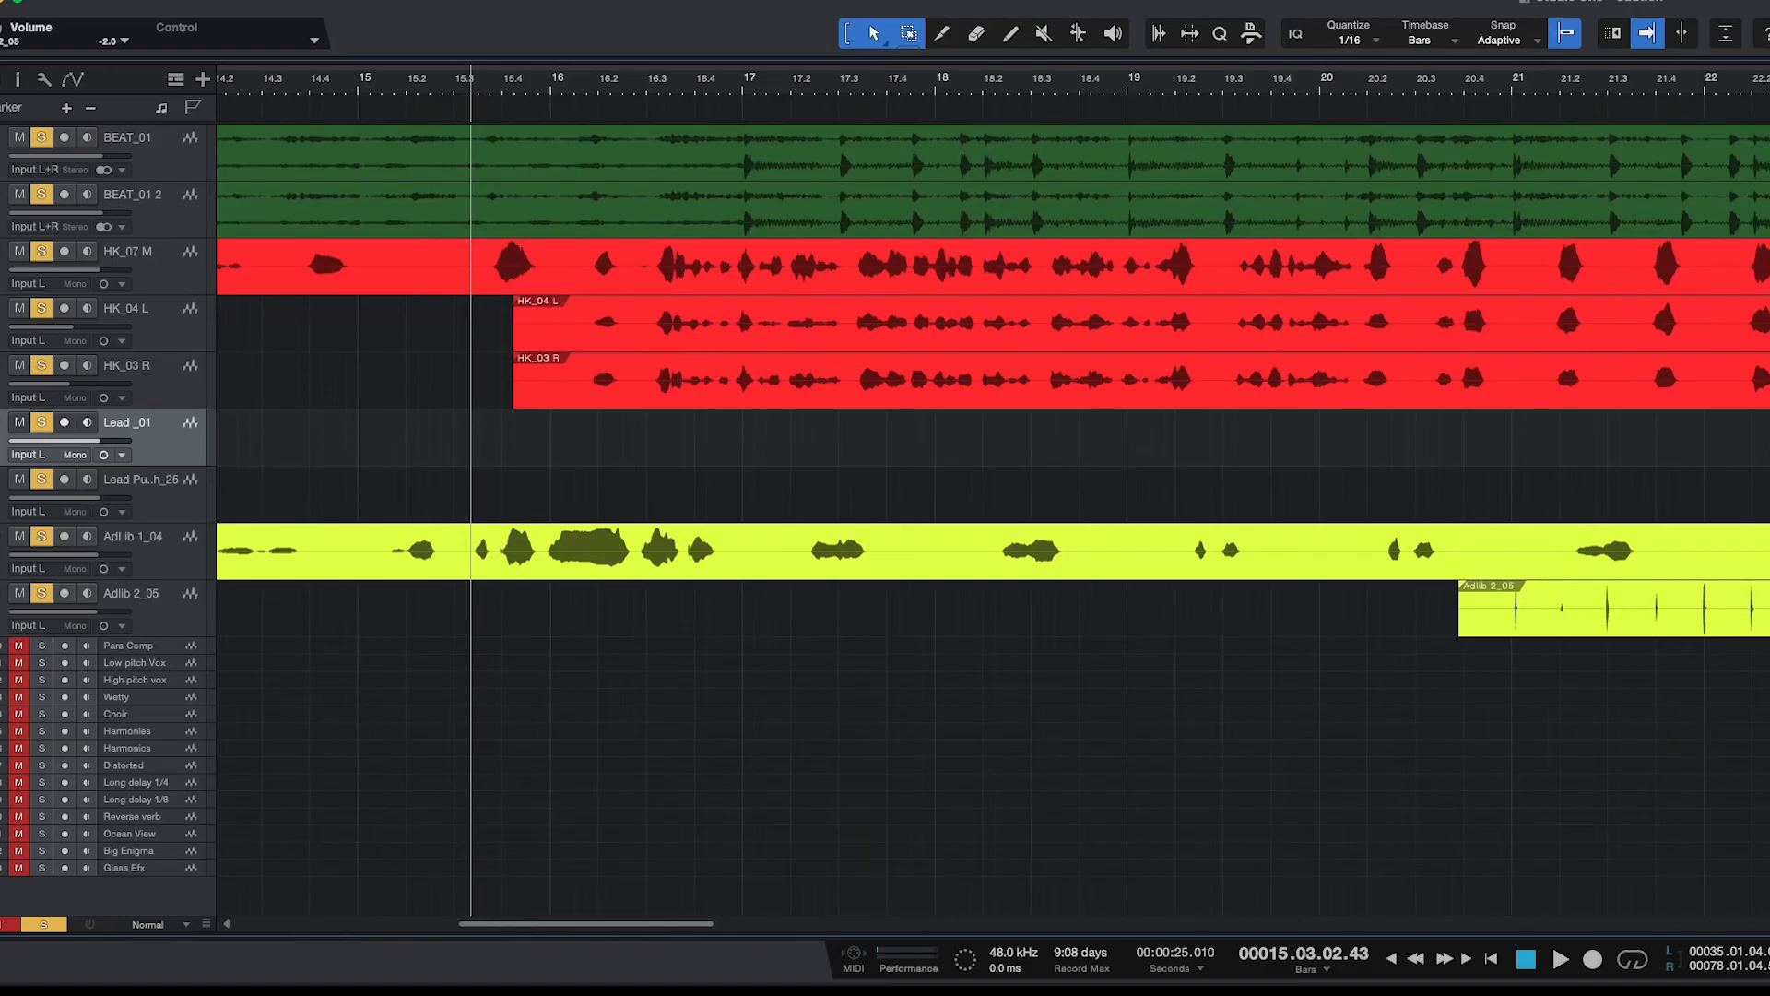
left_click(19, 538)
left_click(17, 594)
left_click(18, 137)
left_click(20, 196)
key("space")
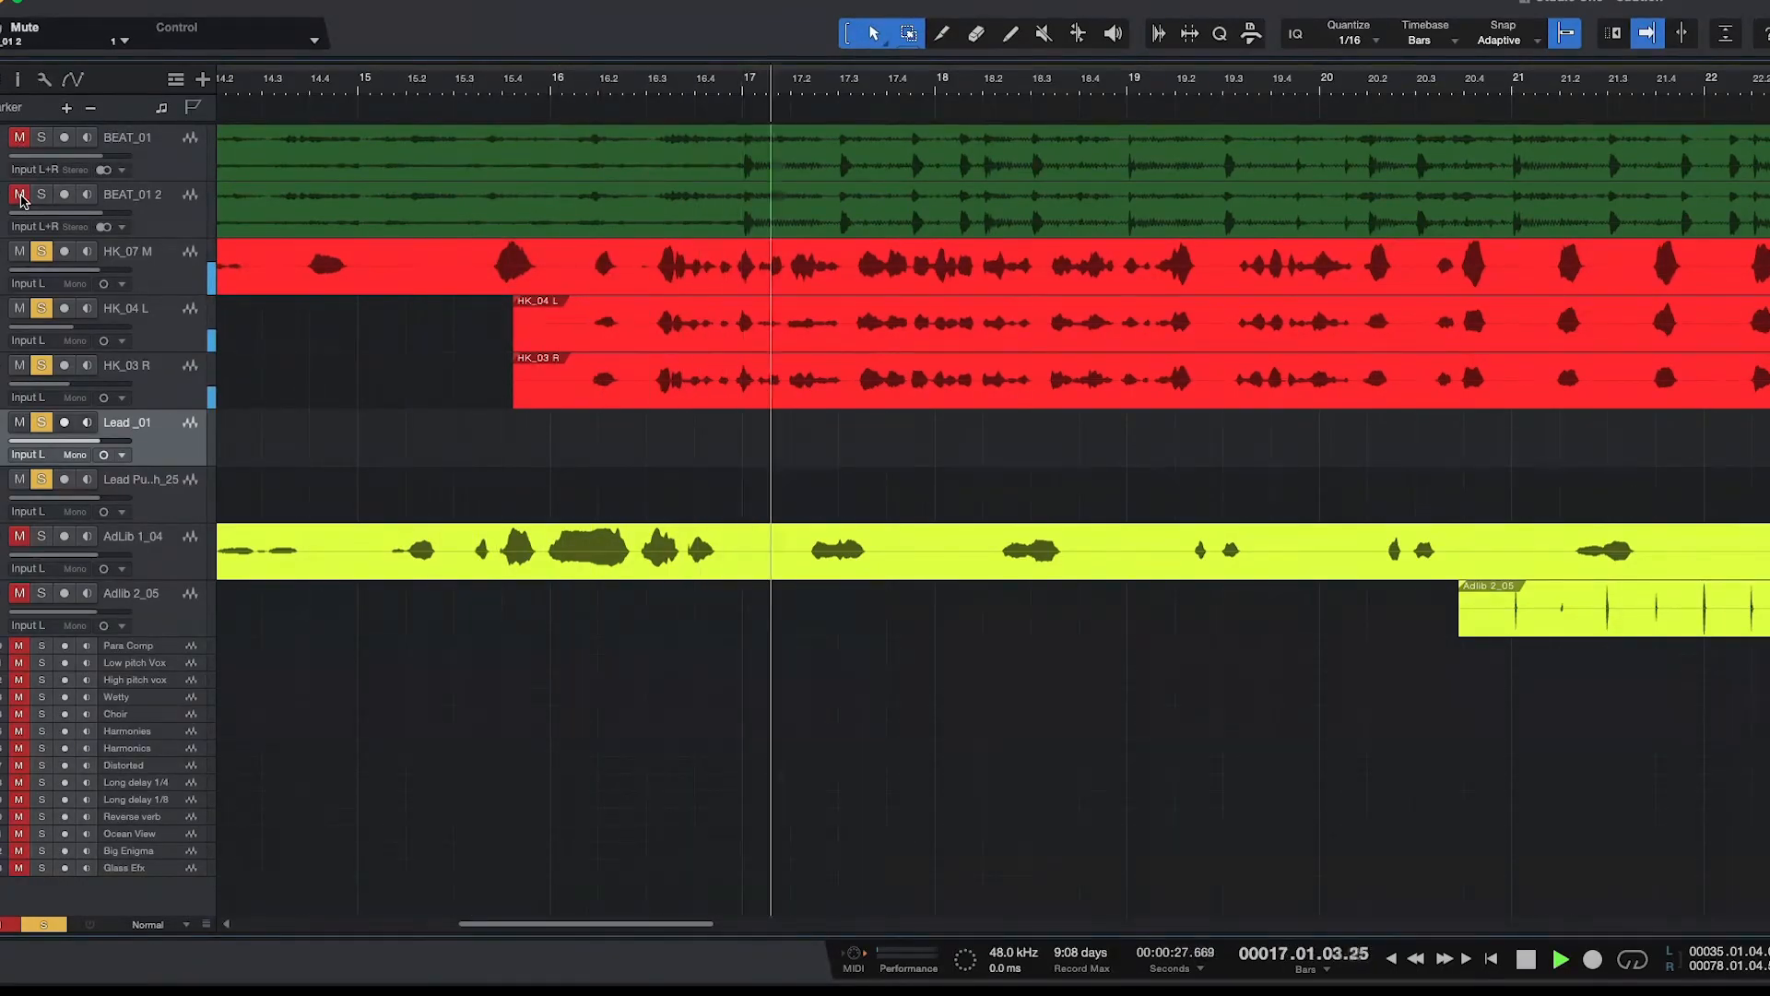
key("space")
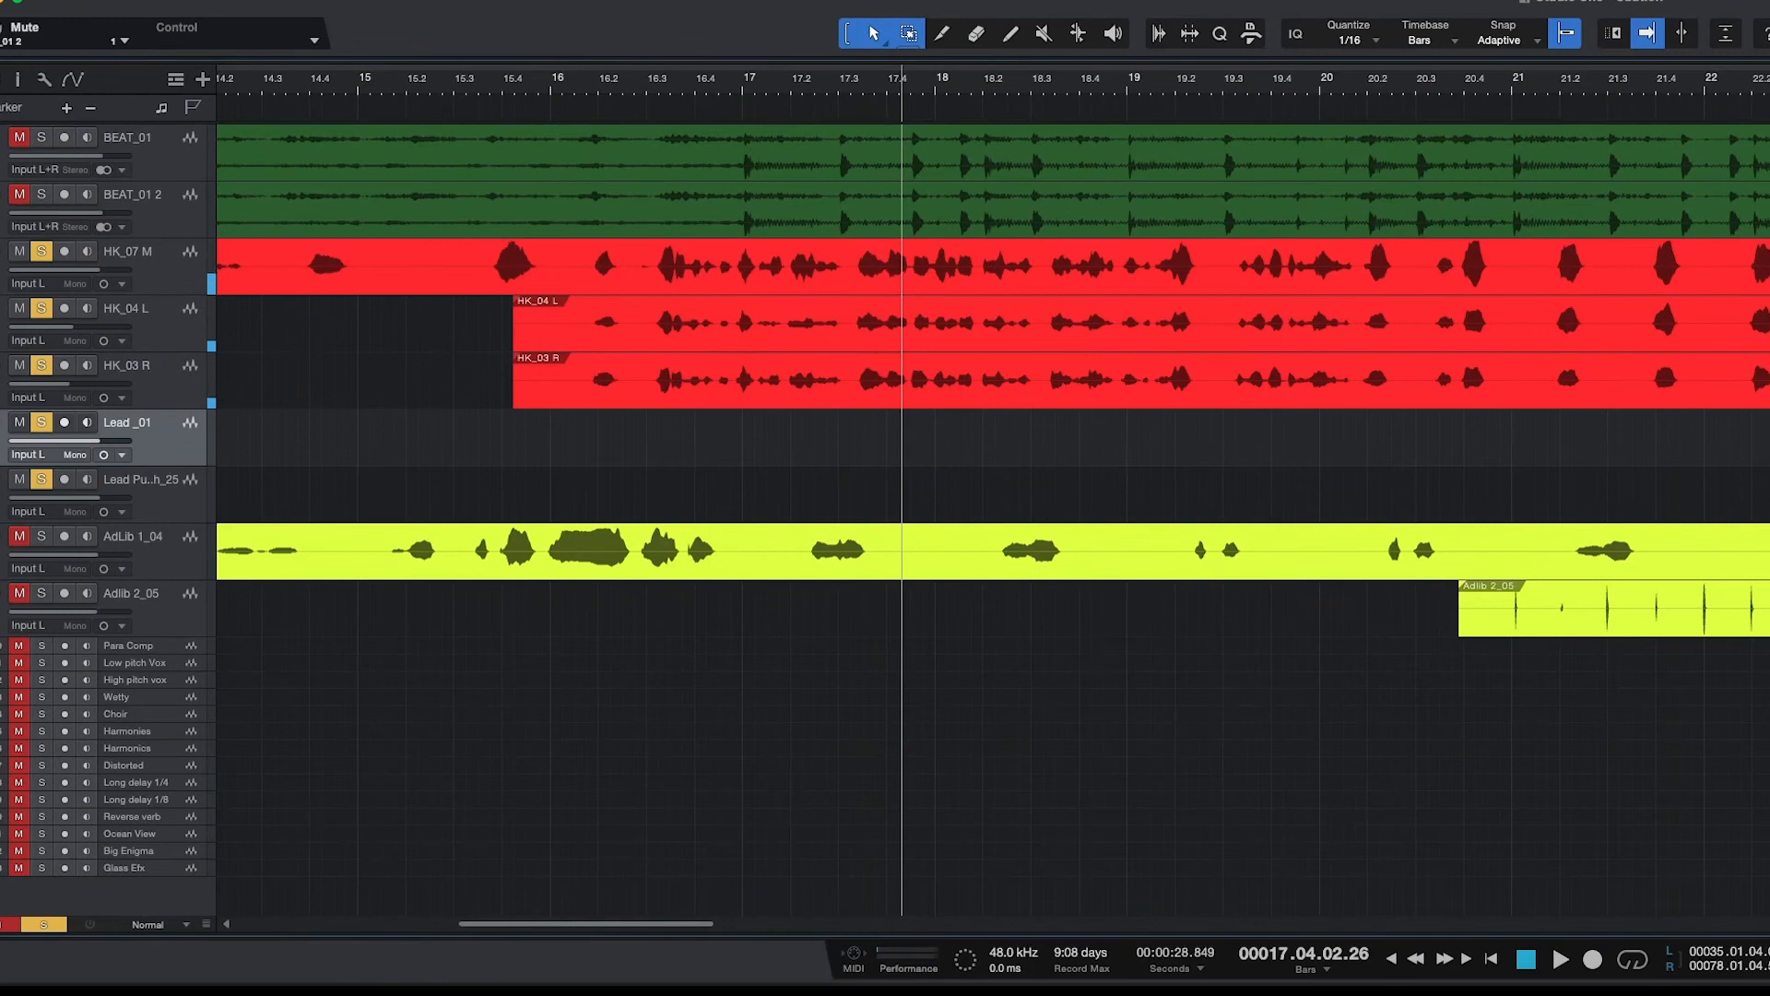
Replay the hooks from about bar 17, then mute HK_03 R and play the same passage for comparison.
left_click(718, 89)
key("space")
key("space")
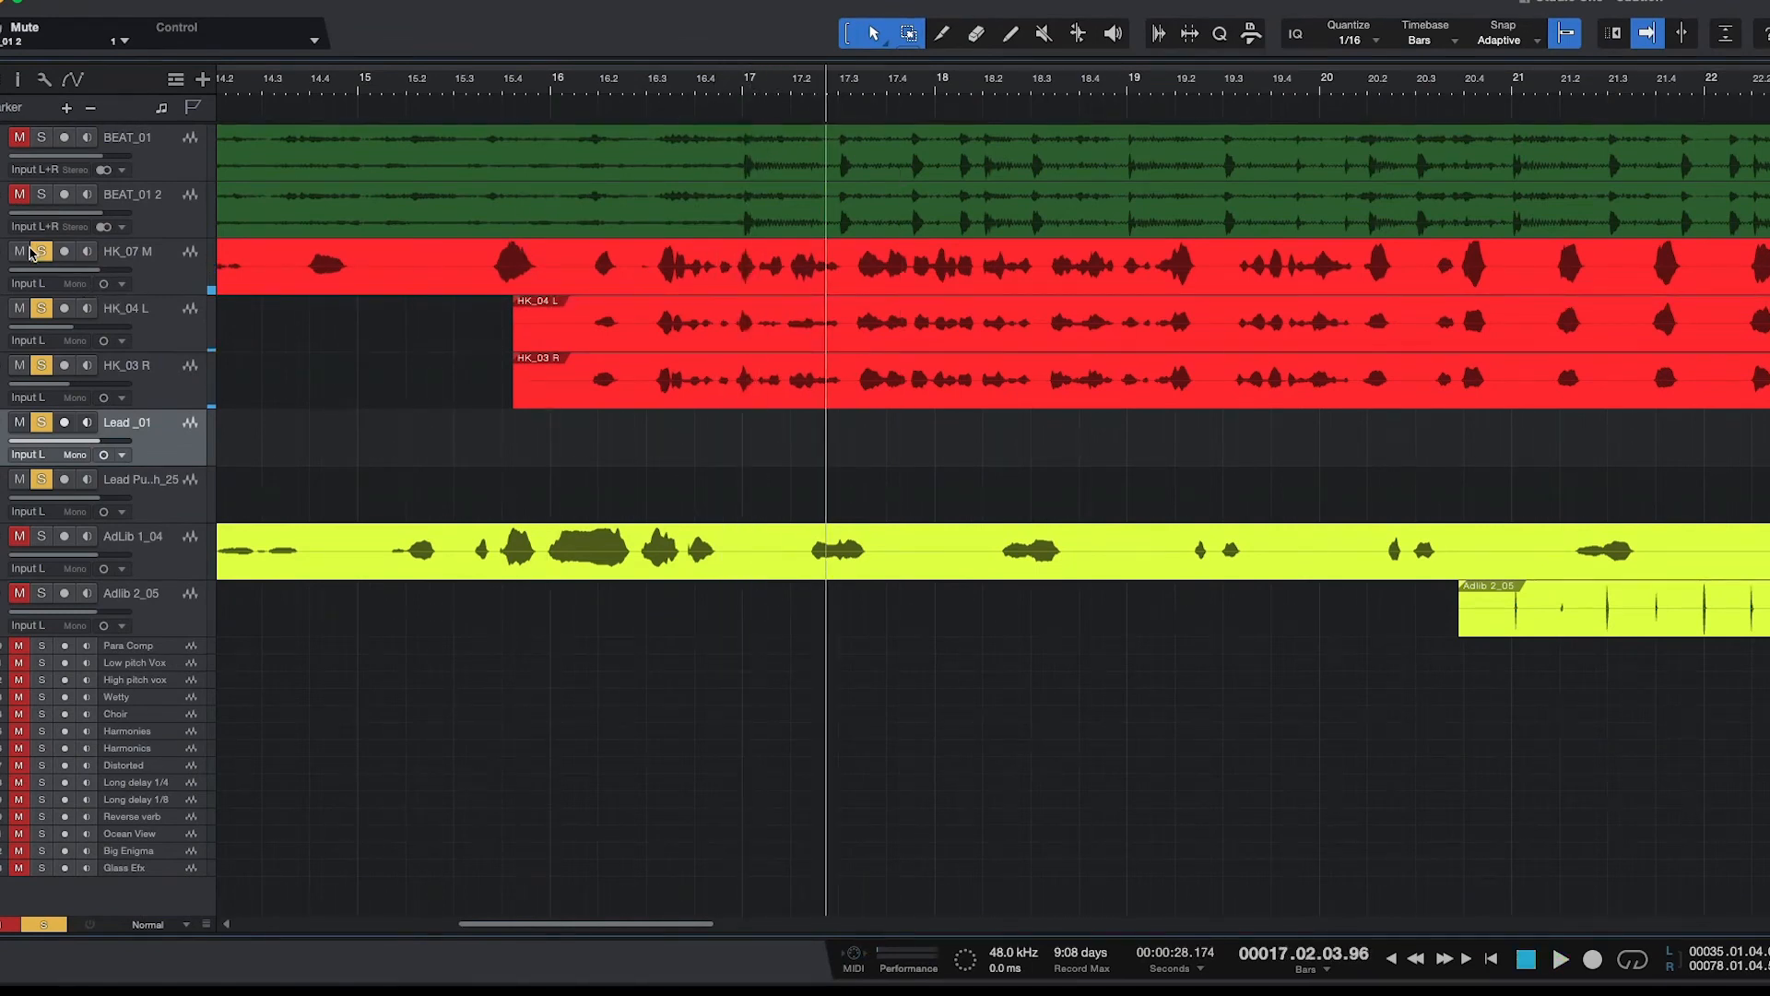
left_click(20, 366)
key("space")
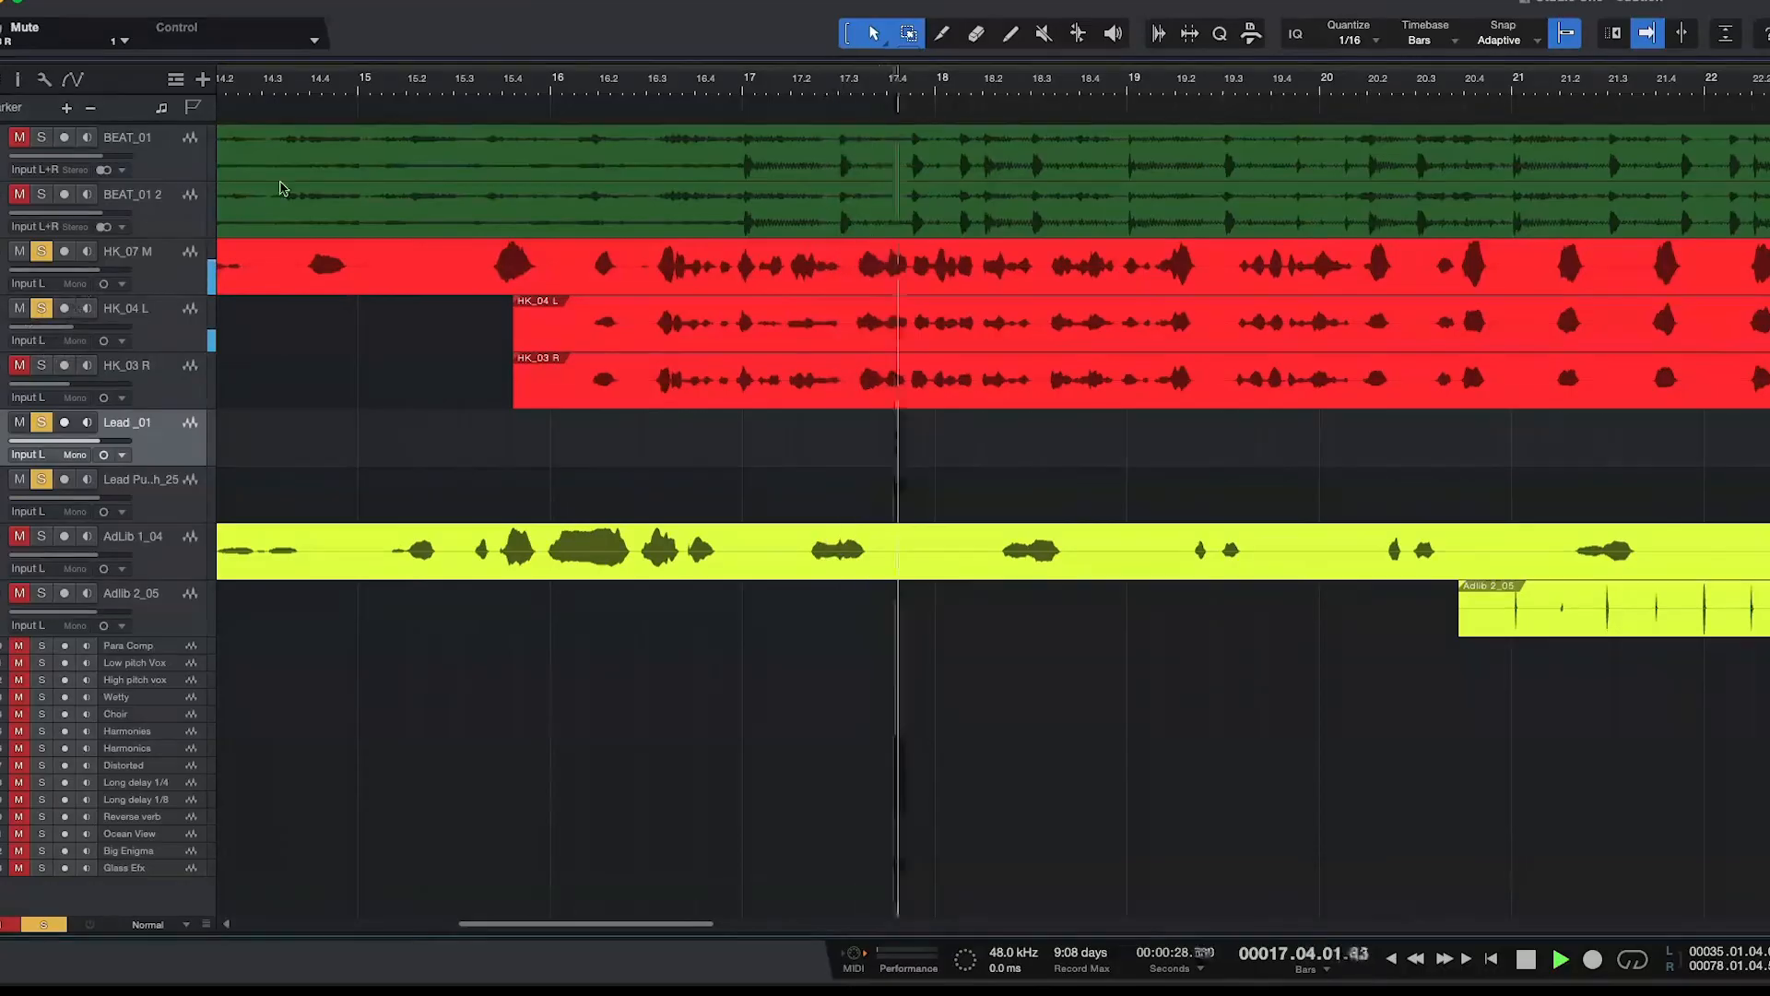
left_click(731, 88)
key("space")
Audition HK_04 L and HK_07 M one at a time from about bar 16.7 by muting the other hook tracks.
left_click(19, 261)
left_click(676, 81)
key("space")
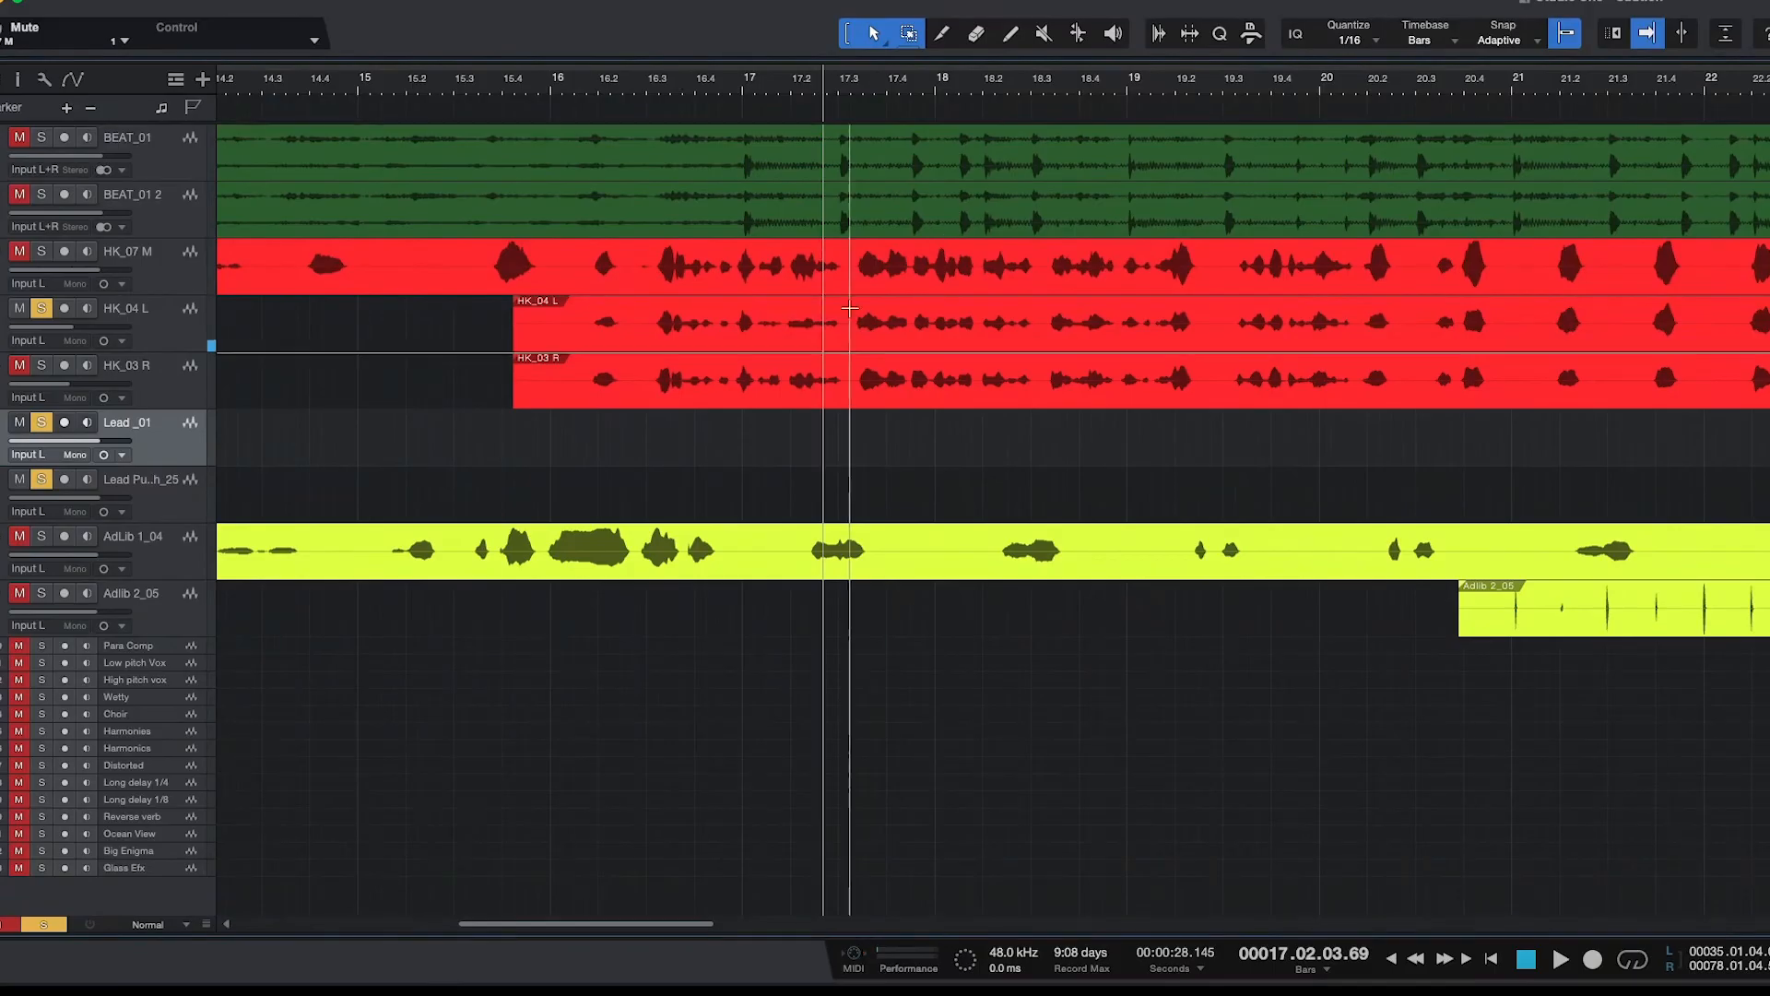
left_click(48, 258)
left_click(710, 83)
key("space")
key("space")
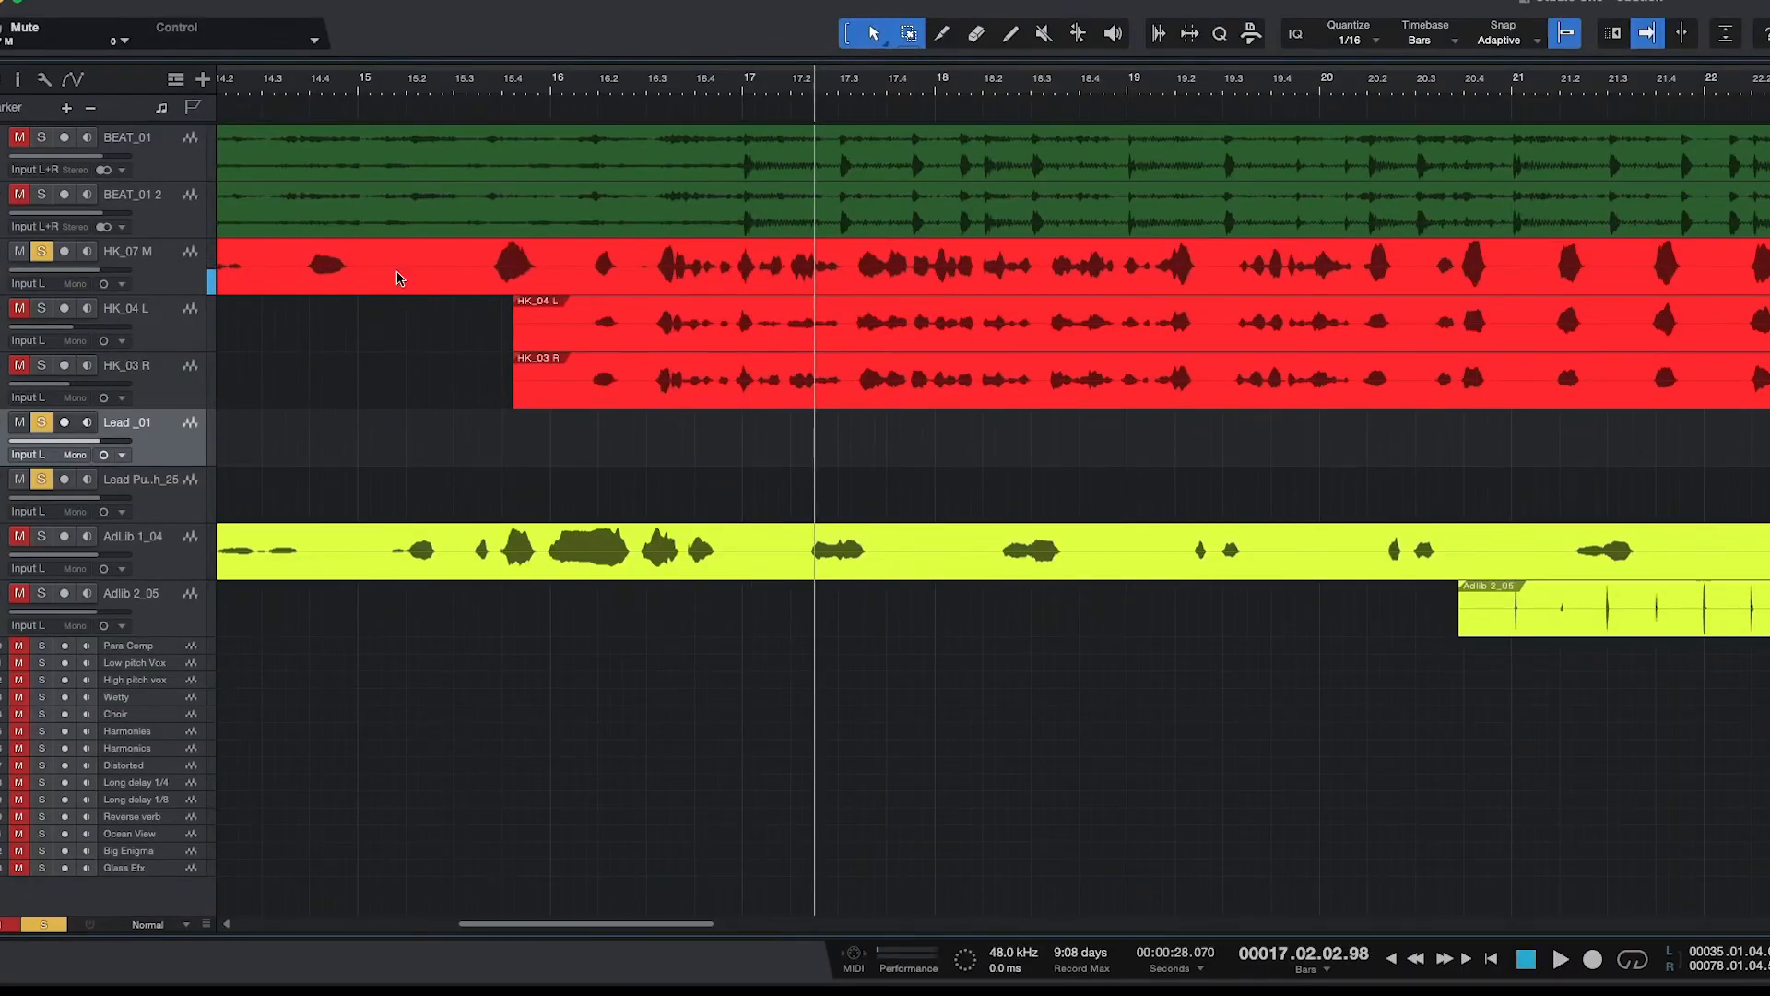
Bring HK_04 L back into the solo group and mute its short section just after bar 17.
left_click(41, 308)
left_click_drag(786, 315, 756, 313)
right_click(773, 322)
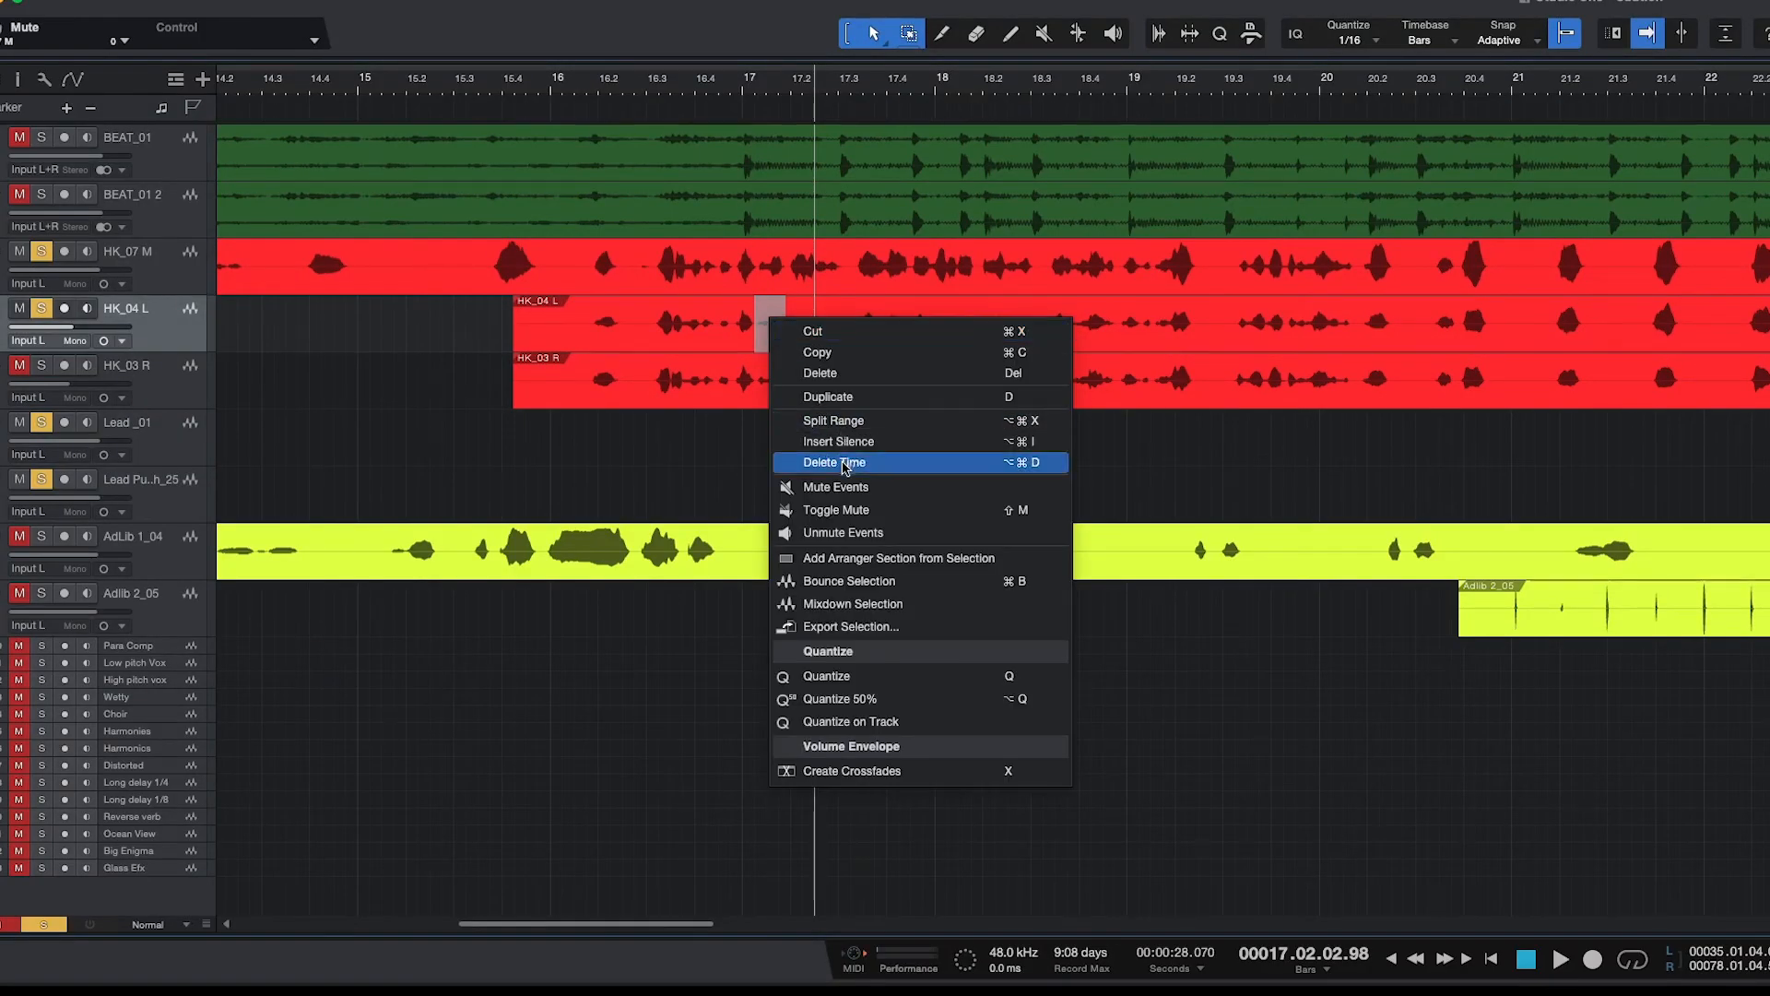
left_click(821, 462)
Play all three hook tracks from about bar 16.5 with HK_03 R back in the solo group.
left_click(657, 90)
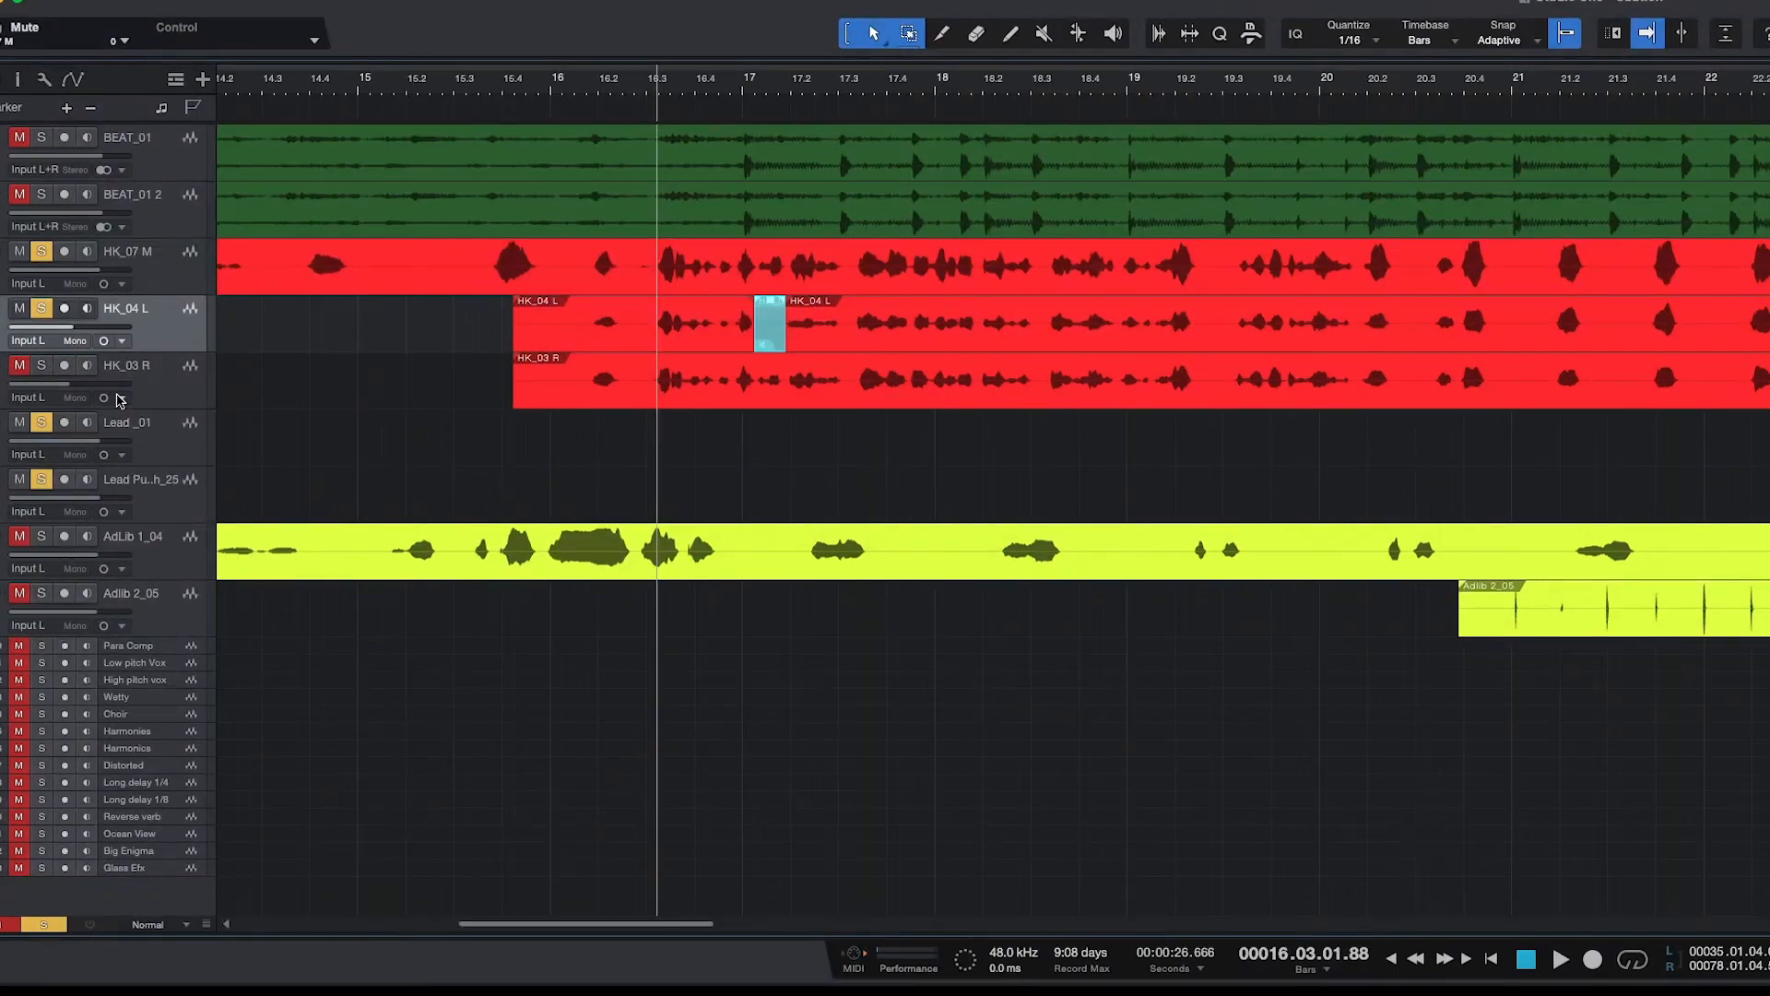
key("space")
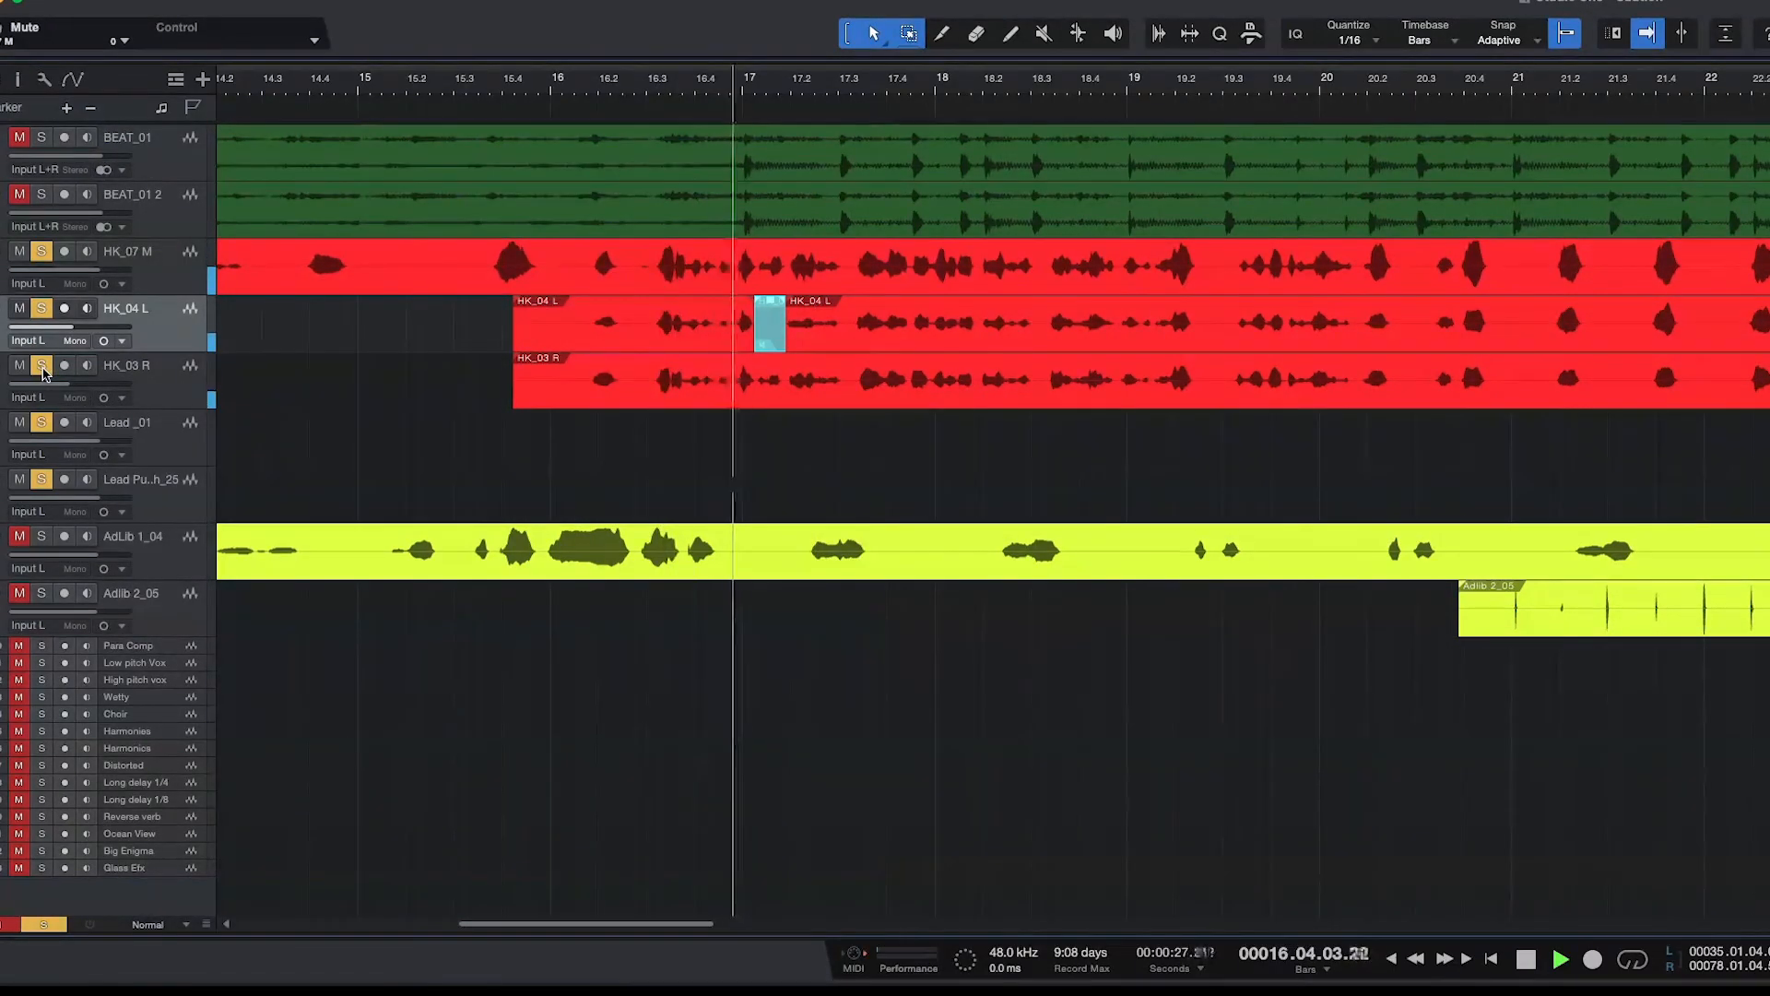
key("space")
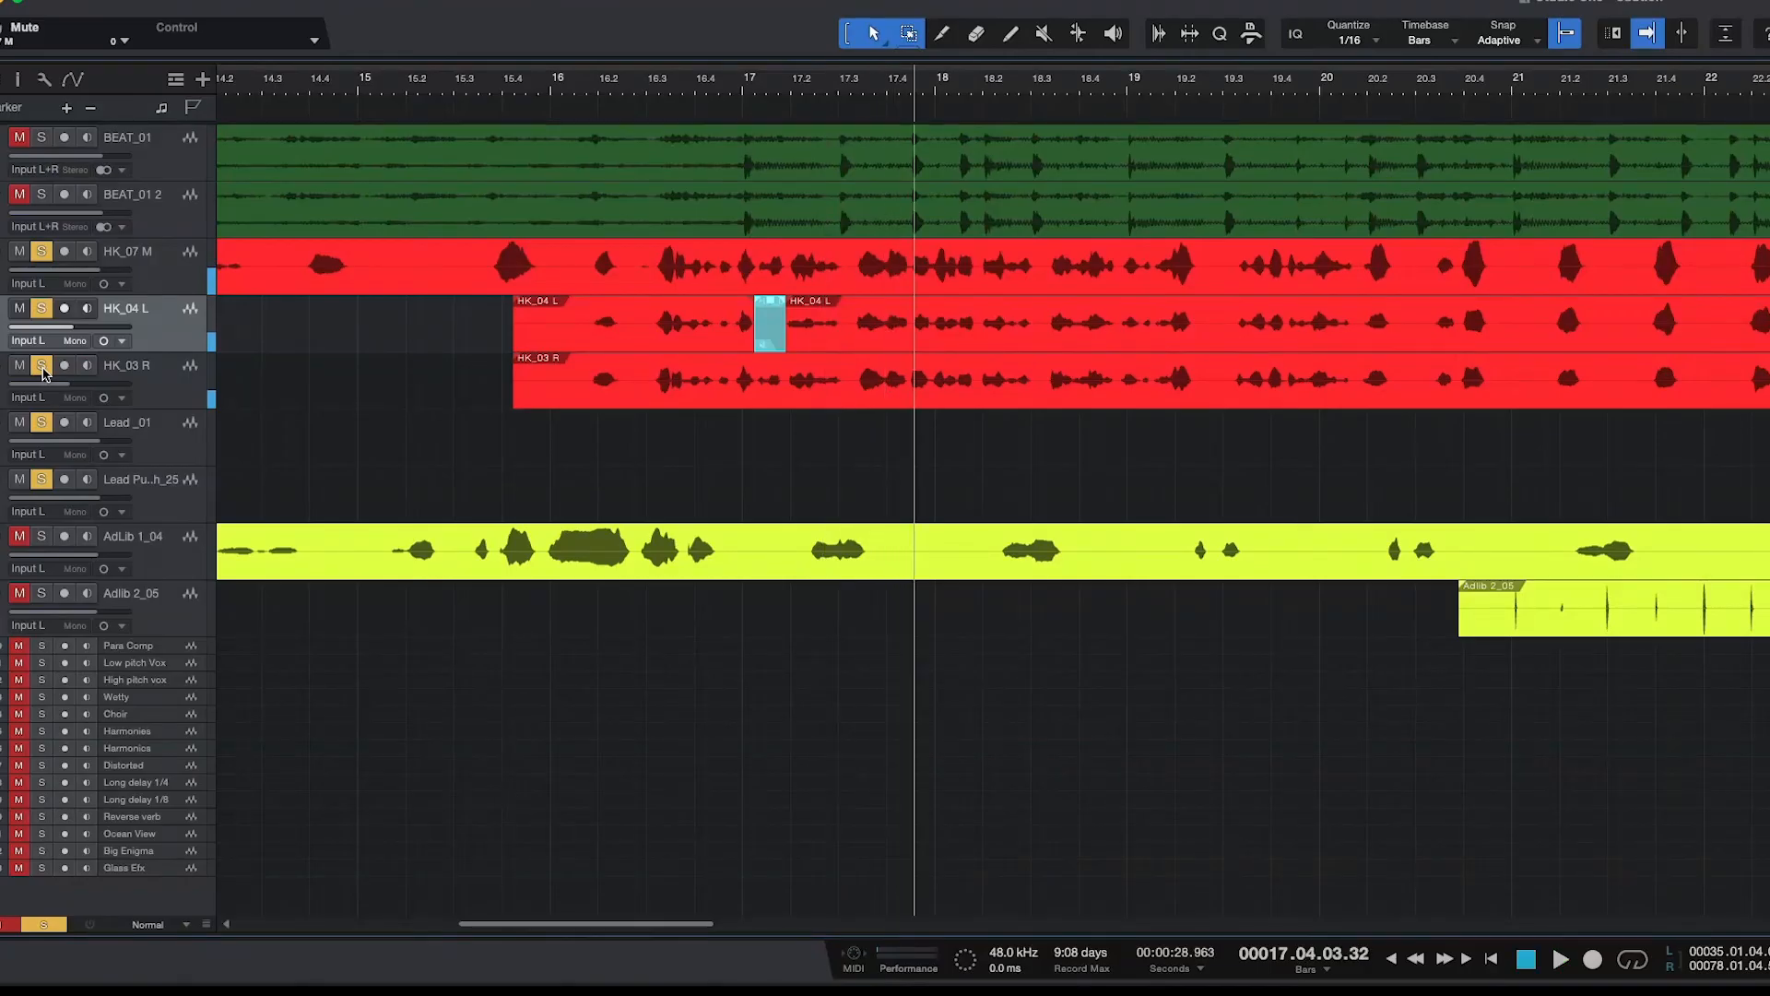
left_click(41, 309)
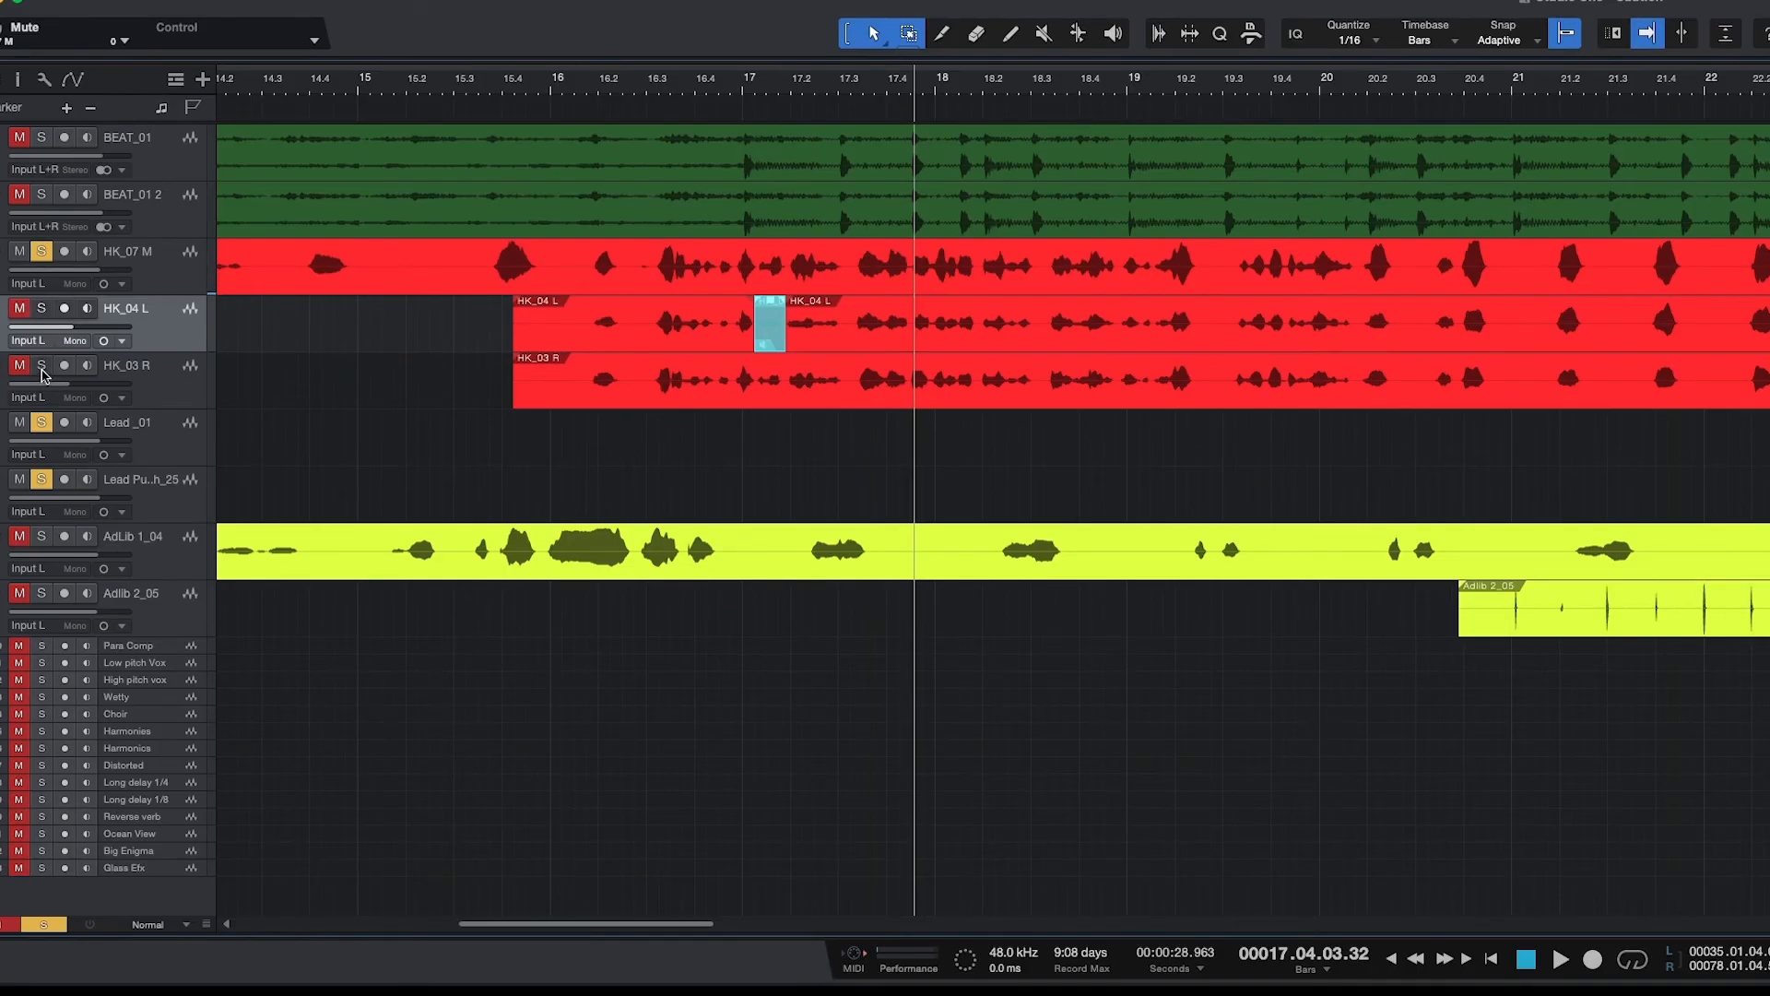
left_click(15, 317)
left_click(41, 309)
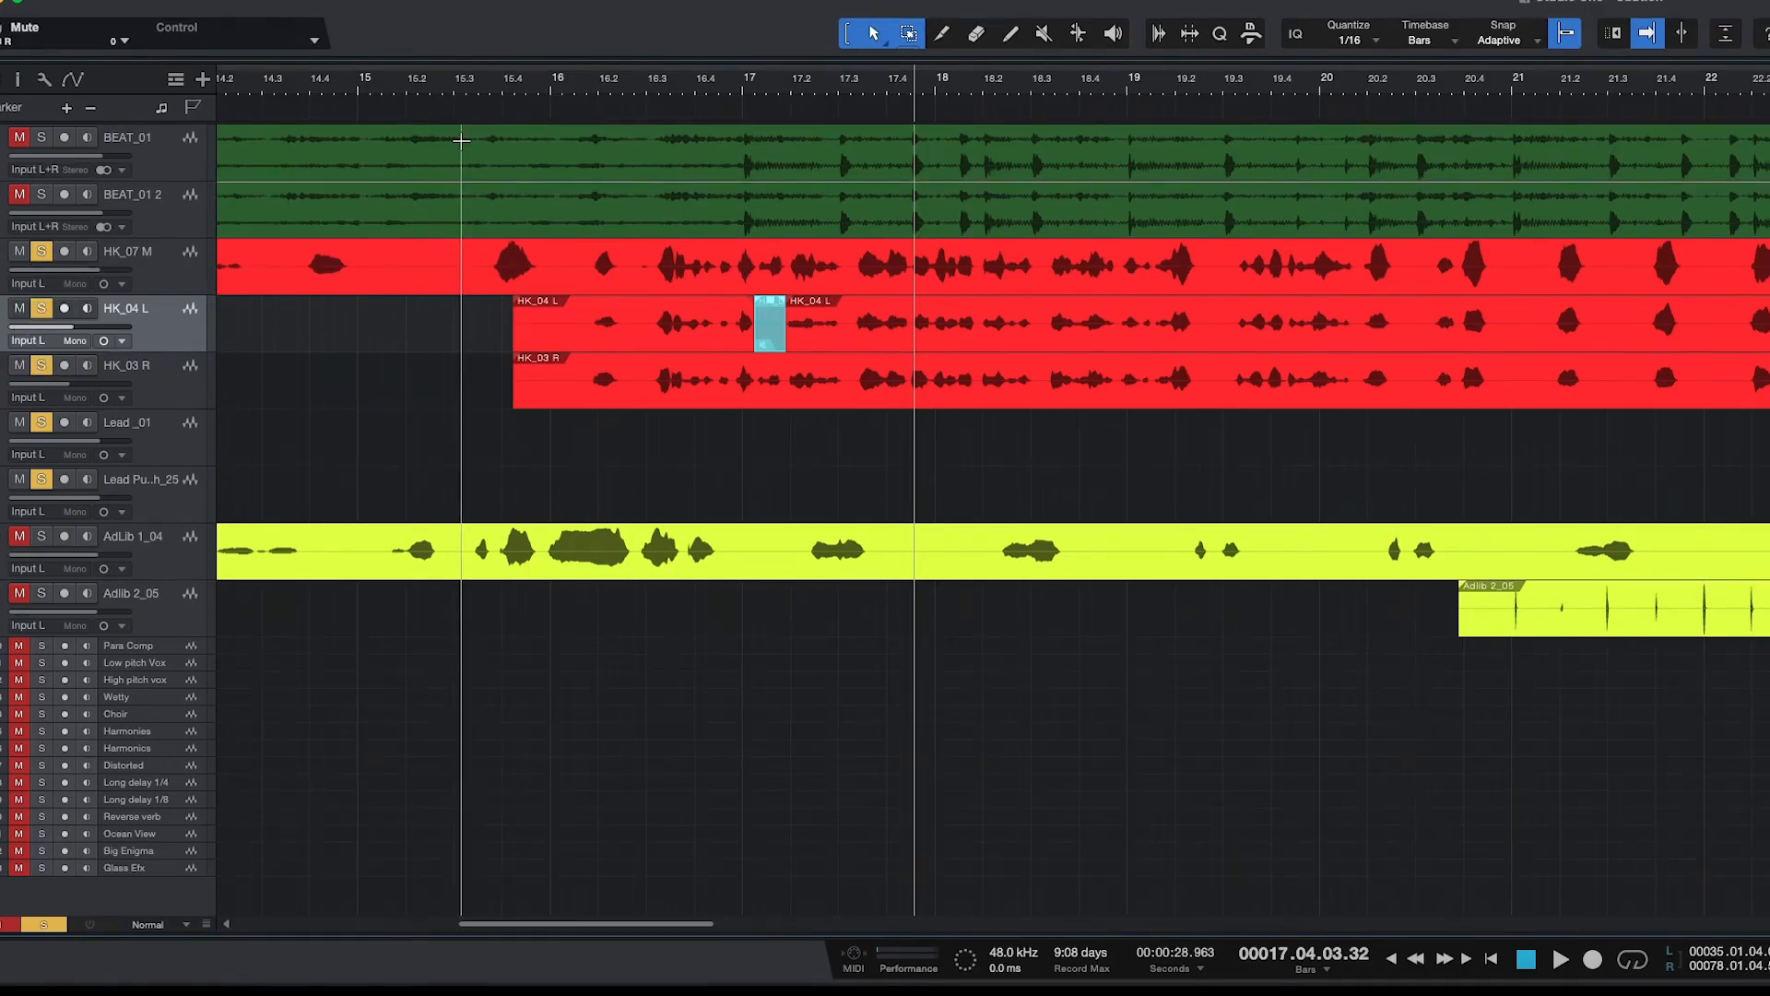
Cut the opening stretch of HK_04 L and HK_03 R so both clips start just after bar 16.
left_click_drag(481, 336, 587, 403)
right_click(570, 330)
left_click(606, 343)
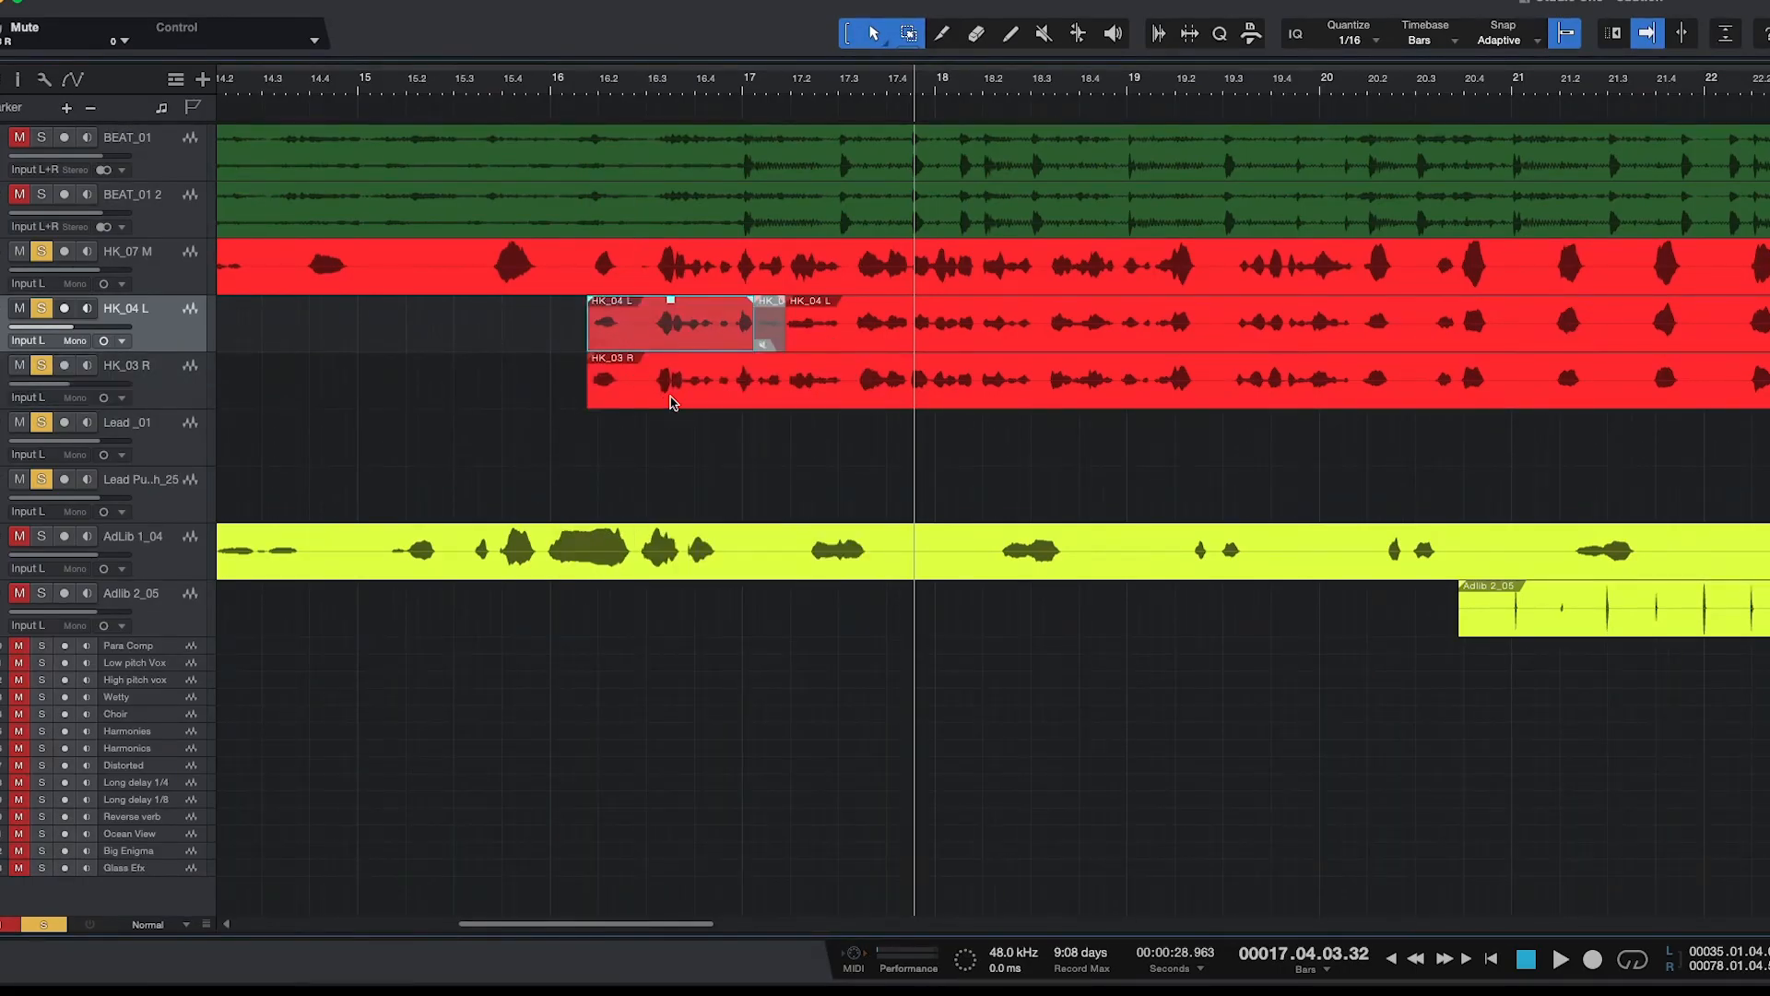
left_click(673, 403)
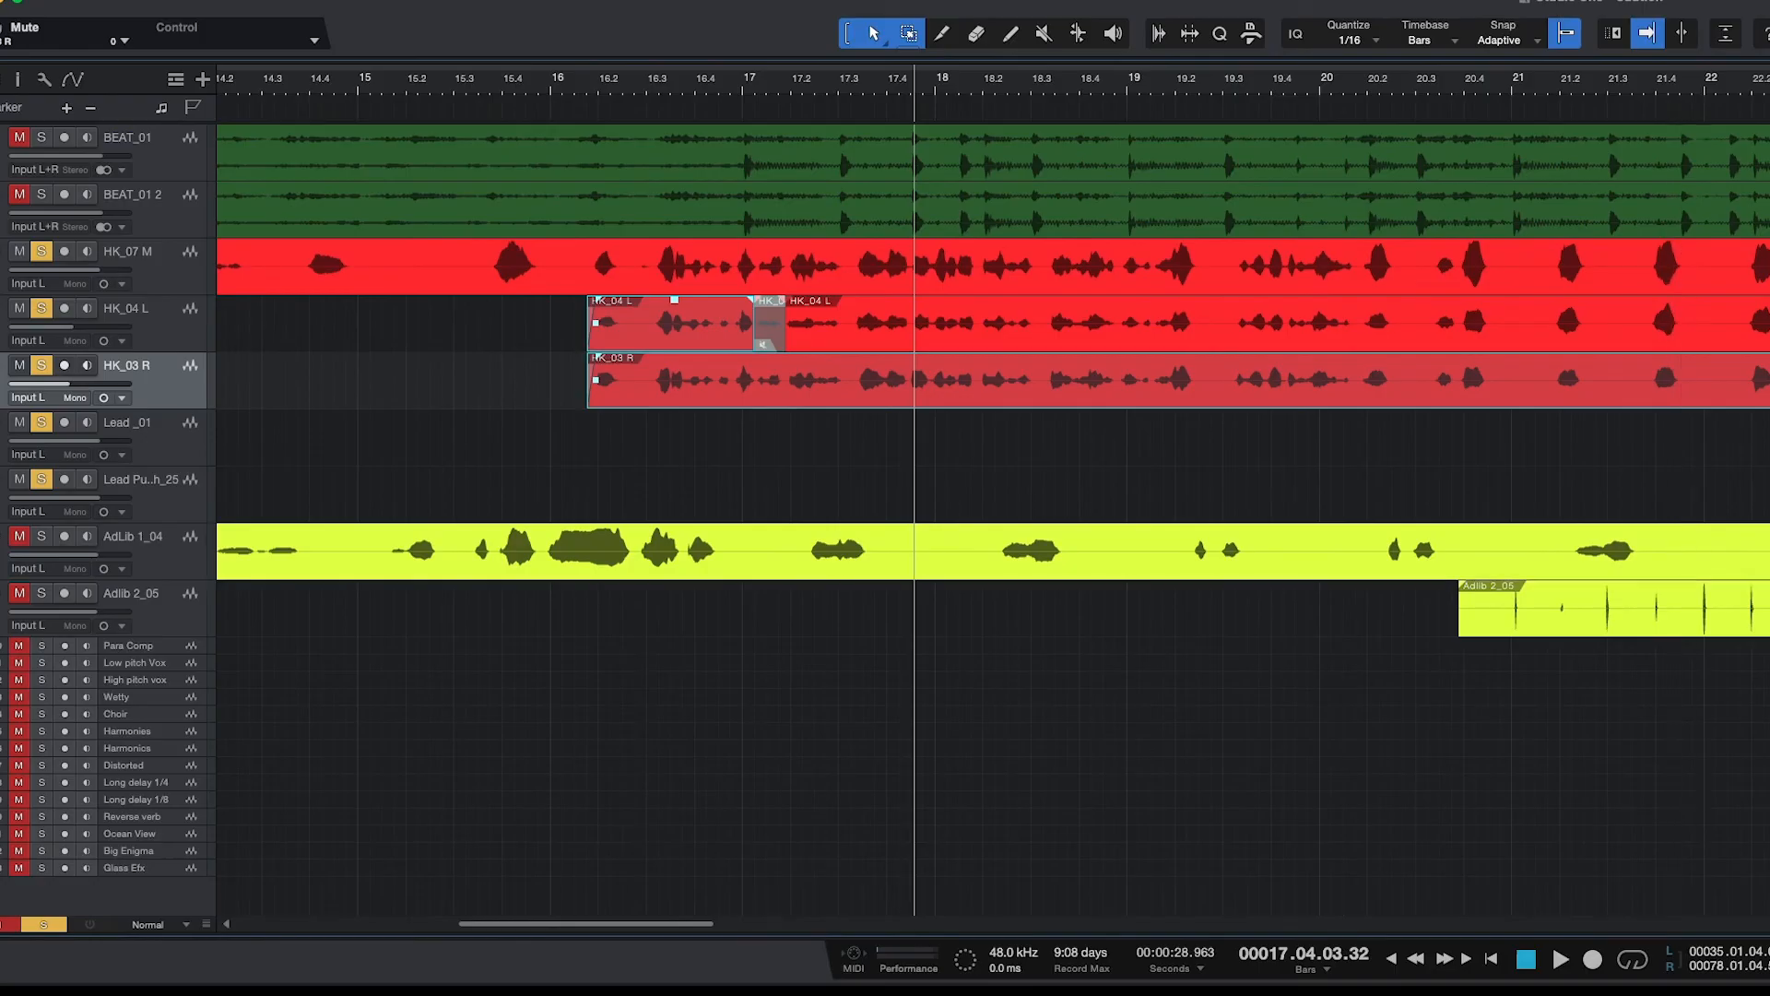
Trim the start of the first Lead _01 clip to about bar 31.7.
key("w")
key("w")
key("w")
key("w")
key("w")
key("w")
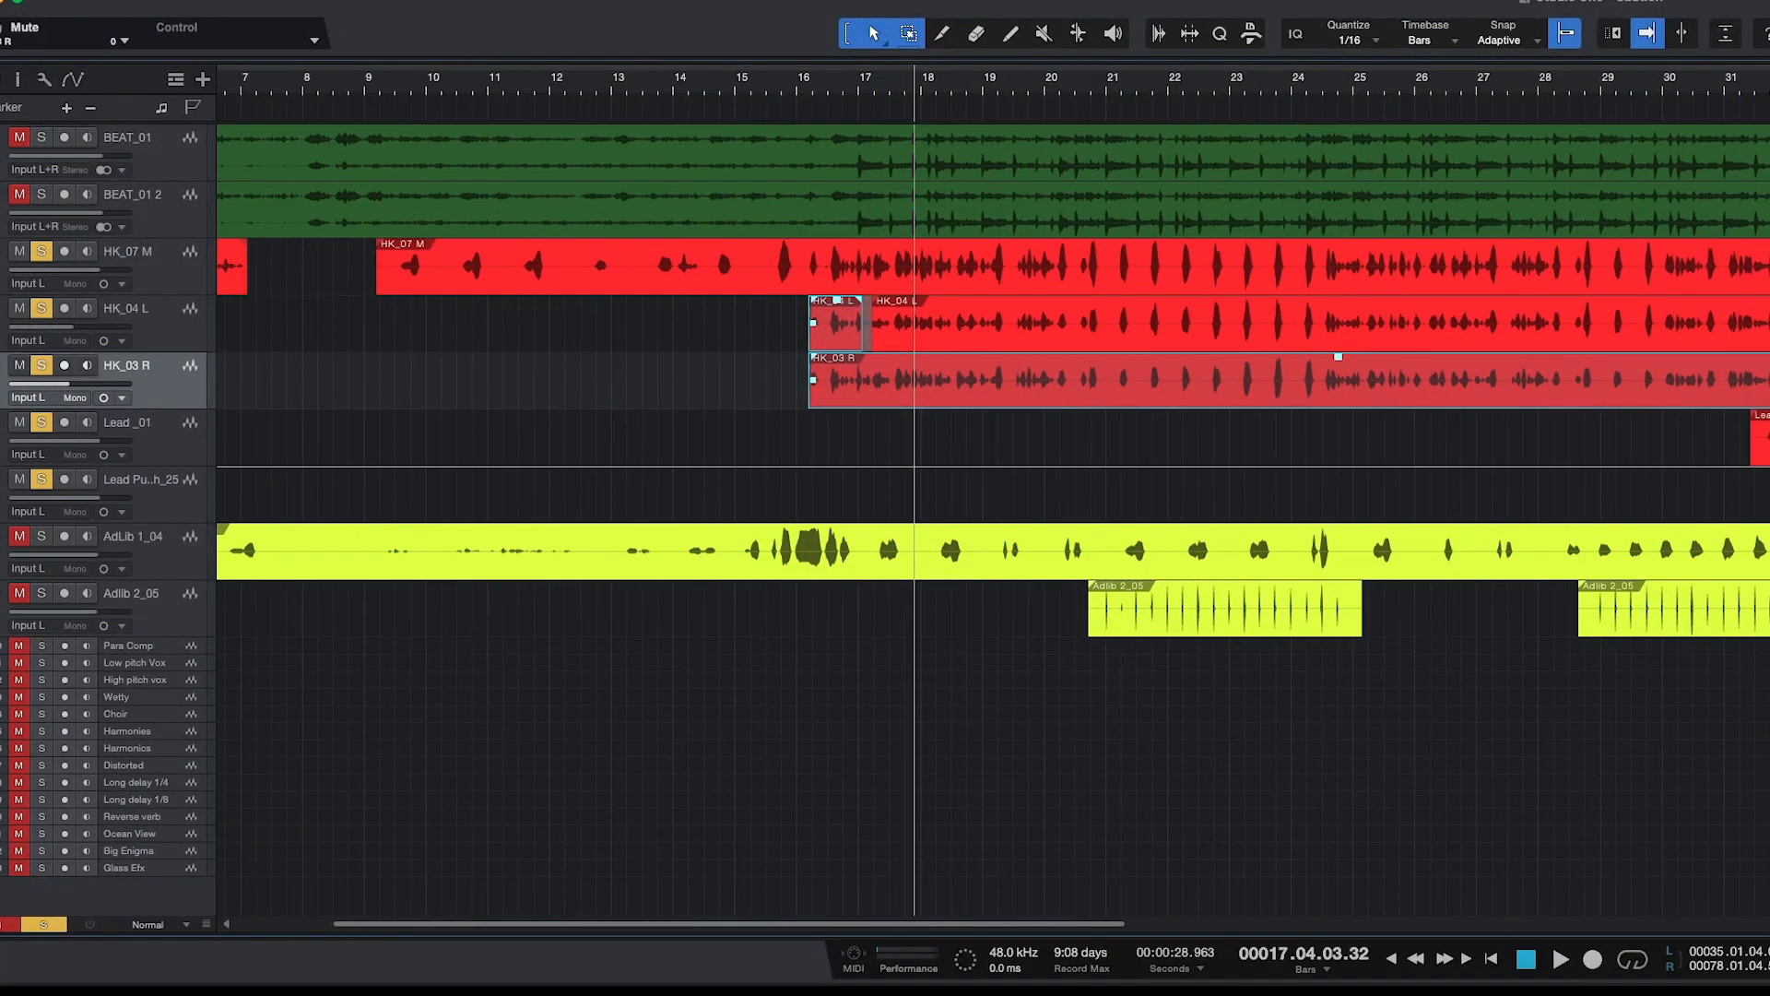
left_click(1756, 459)
left_click_drag(1756, 459, 1764, 461)
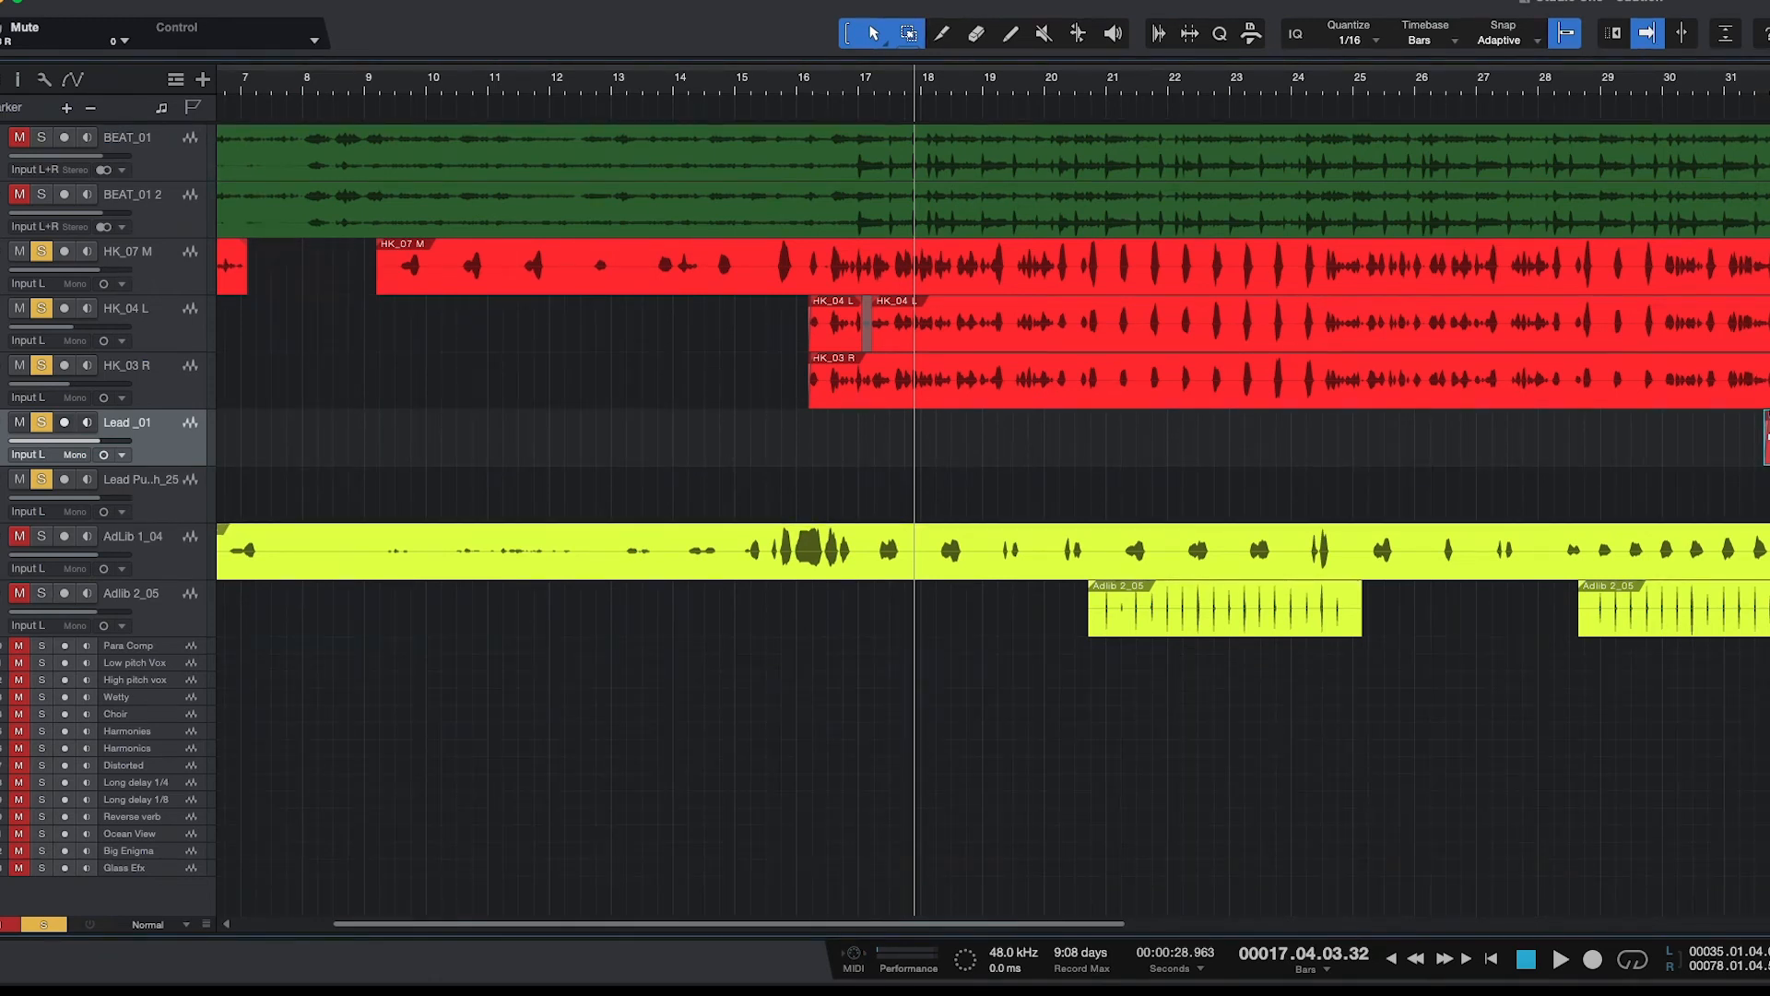
Trim the start of the first Lead Punch_25 clip to about bar 36.4.
left_click(1763, 495)
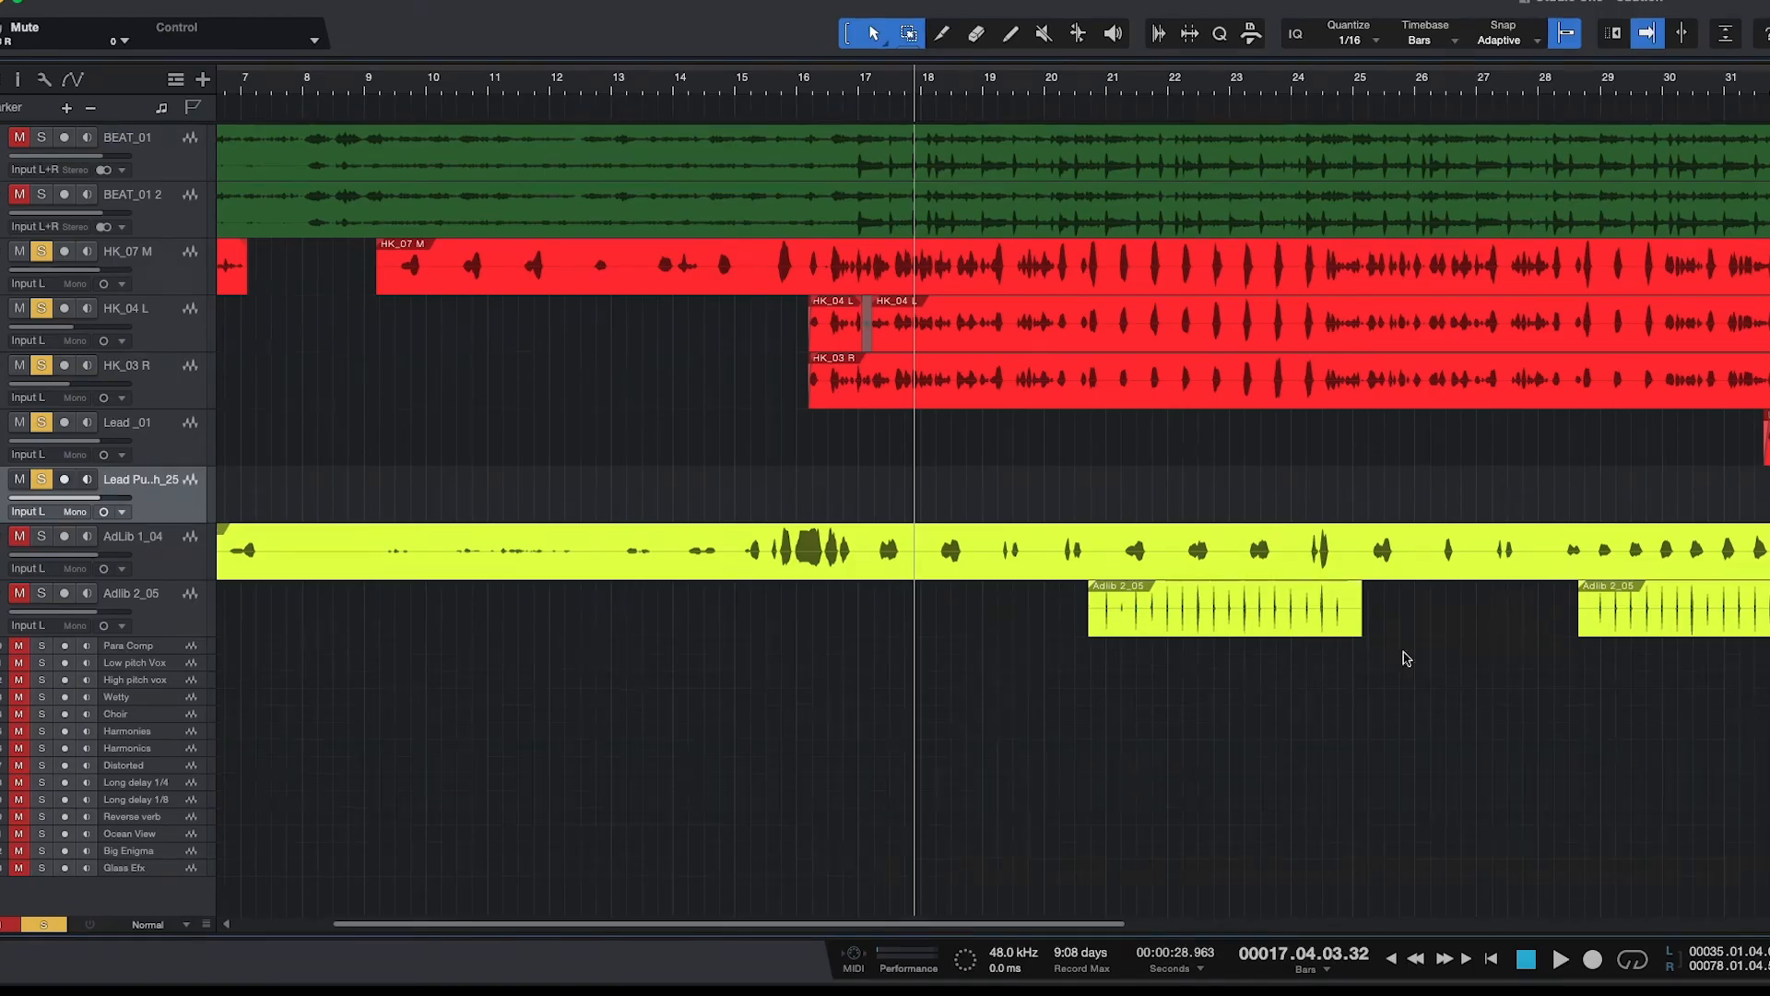
key("w")
key("w")
key("w")
key("w")
key("w")
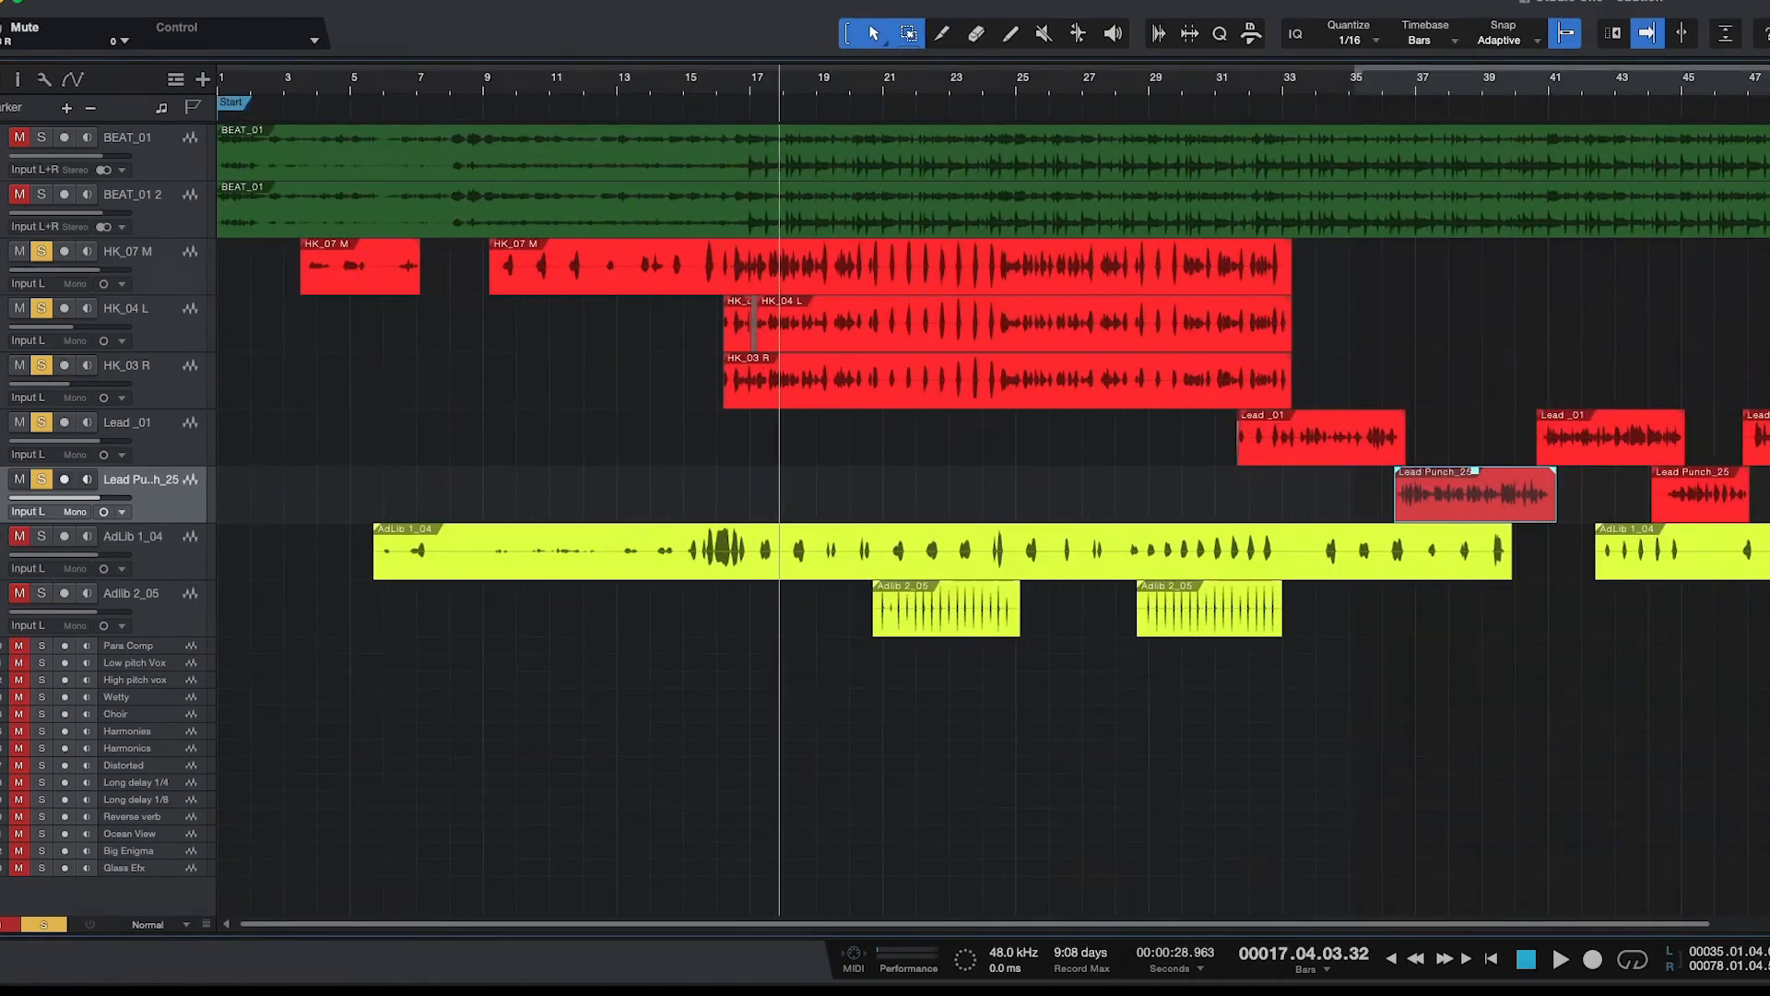